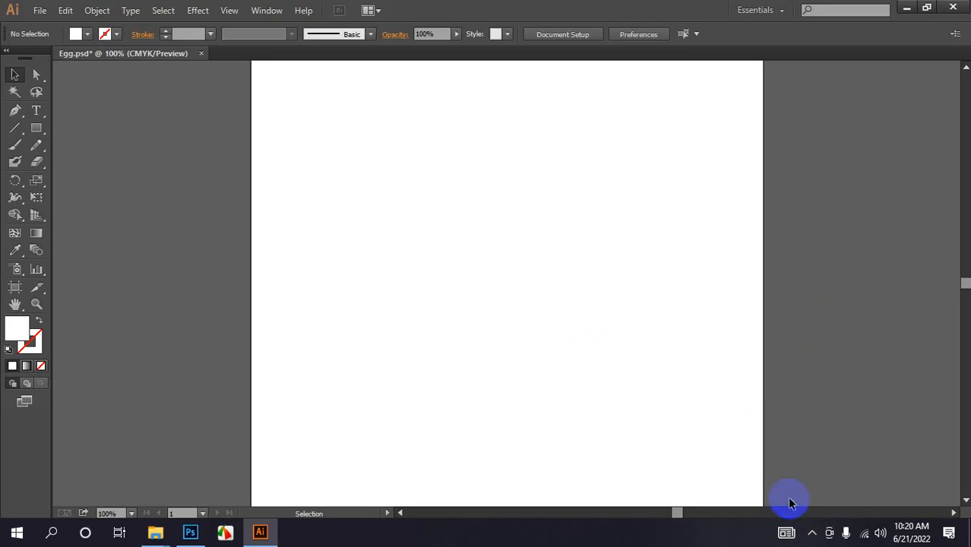
left_click(812, 534)
left_click(870, 143)
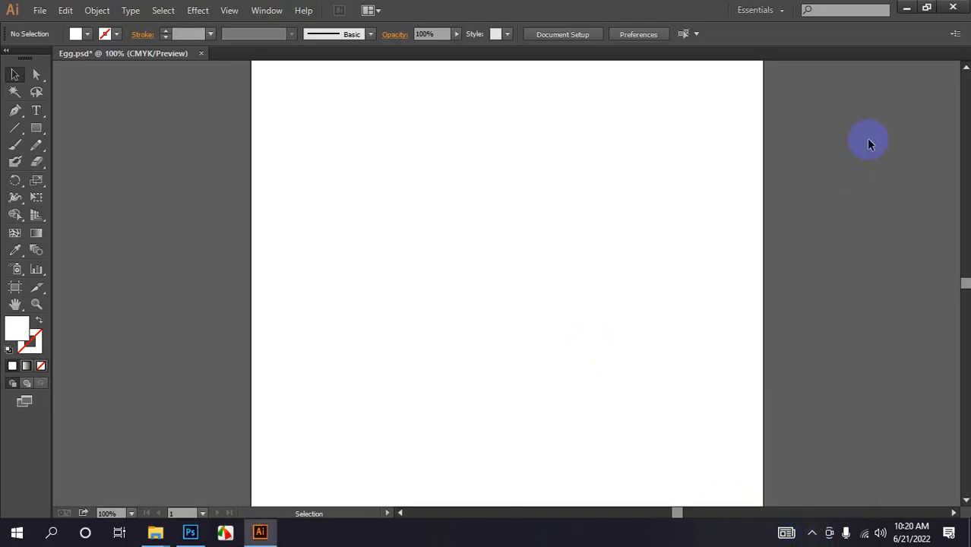
left_click(21, 206)
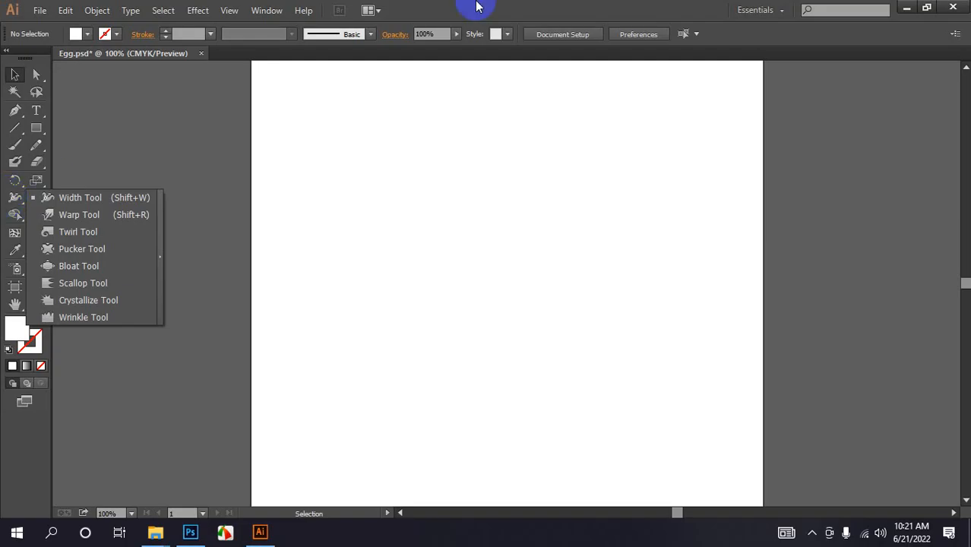
left_click(530, 6)
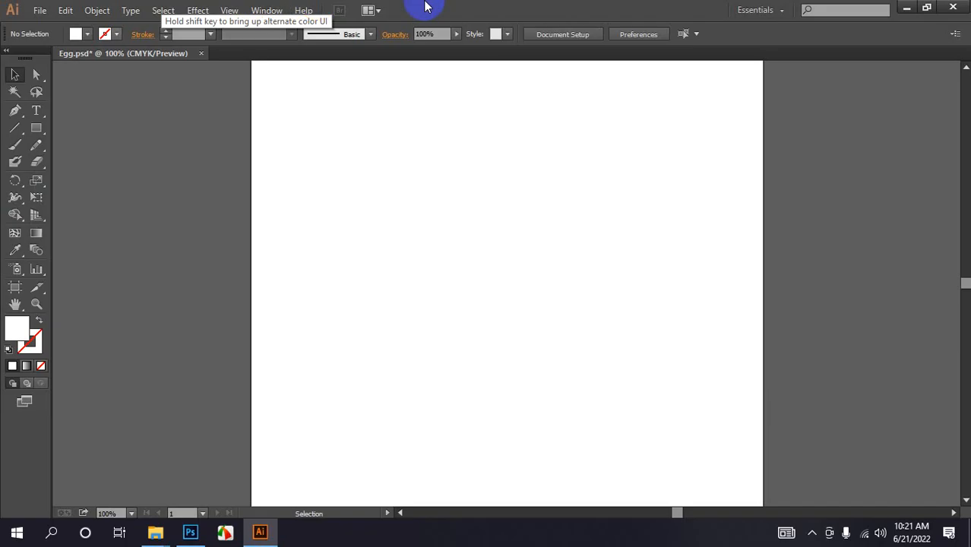
- Draw a horizontal line segment near the top of the artboard and set its stroke weight to 3 pt
left_click(18, 128)
left_click(75, 128)
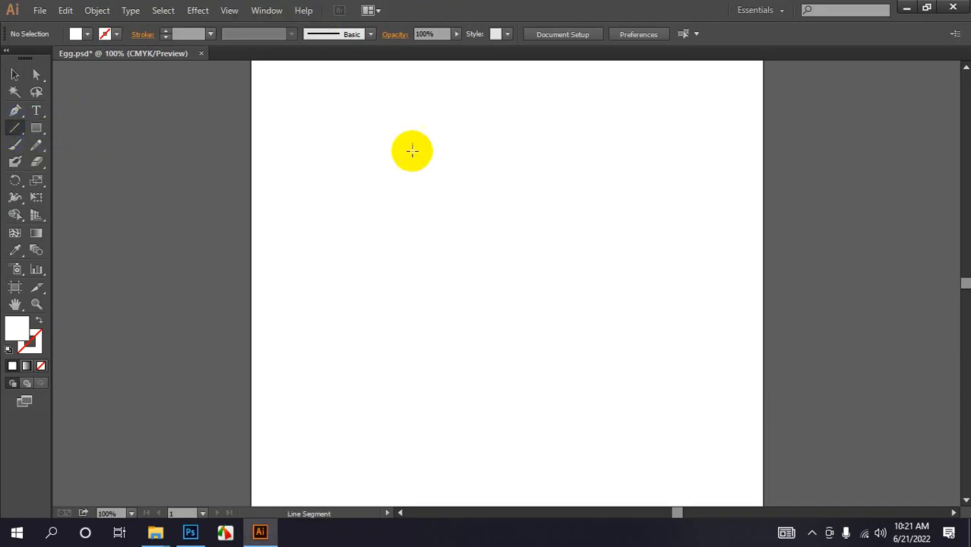
left_click_drag(350, 136, 615, 133)
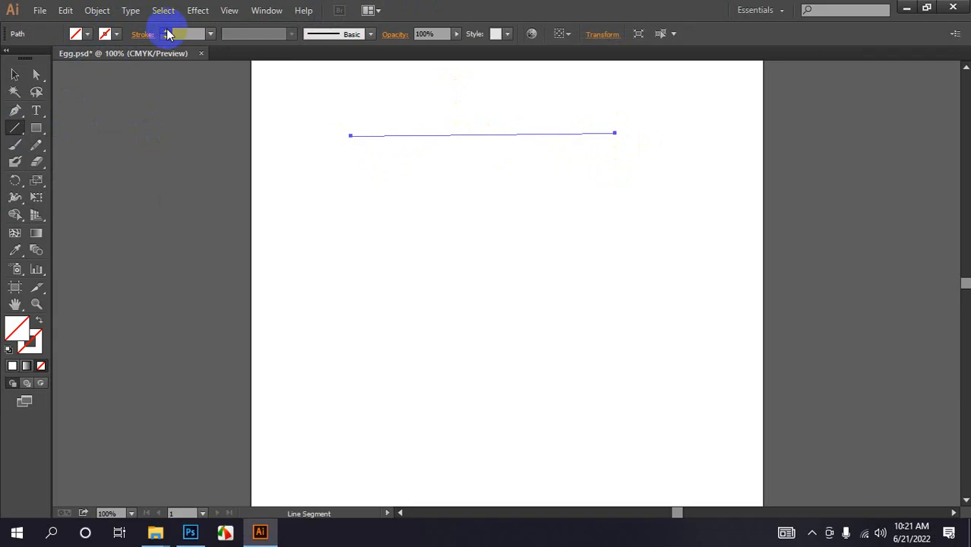
left_click(165, 30)
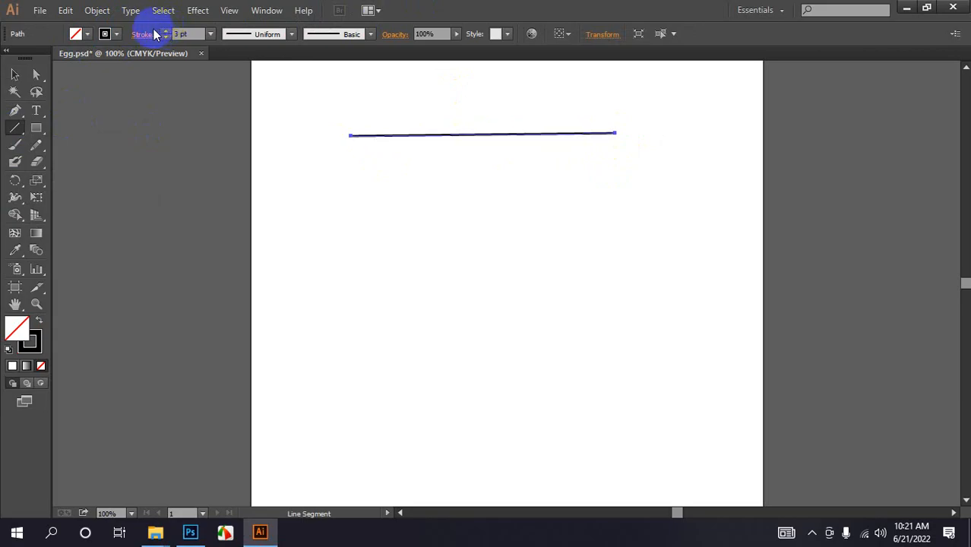
- Widen the line with the Width Tool into a teardrop shape bulging at the left and tapering right
left_click(16, 197)
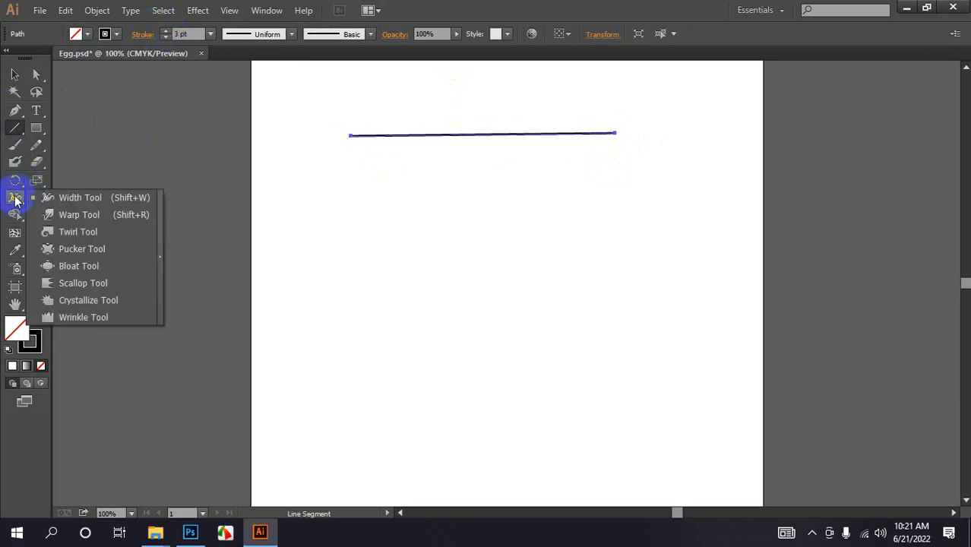
left_click(75, 197)
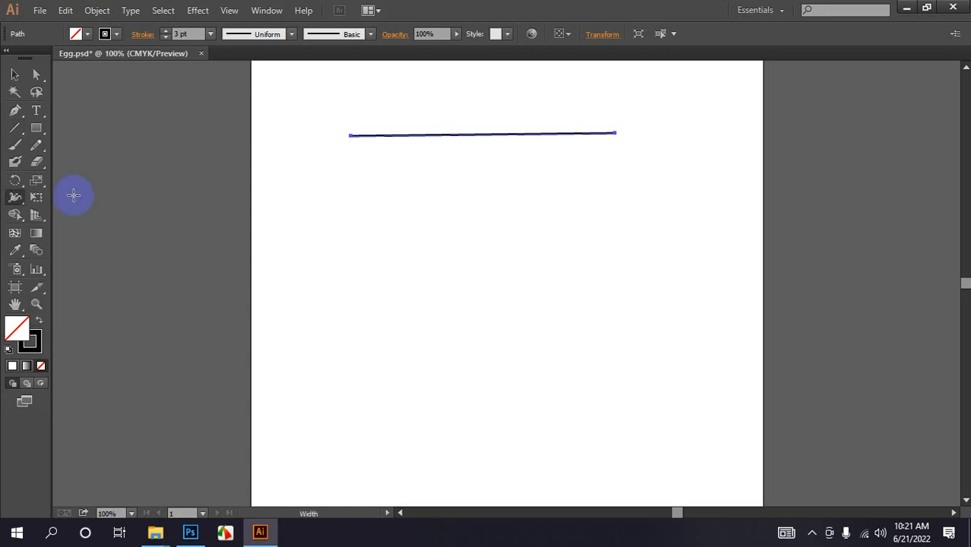
mouse_move(408, 134)
left_mouse_down()
mouse_move(411, 155)
mouse_move(424, 158)
left_mouse_up()
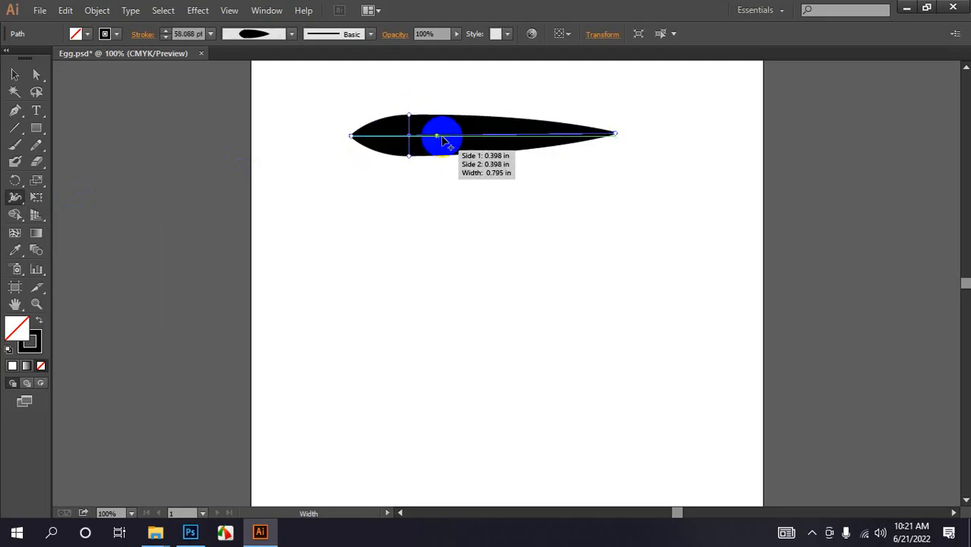
left_click_drag(495, 156, 491, 149)
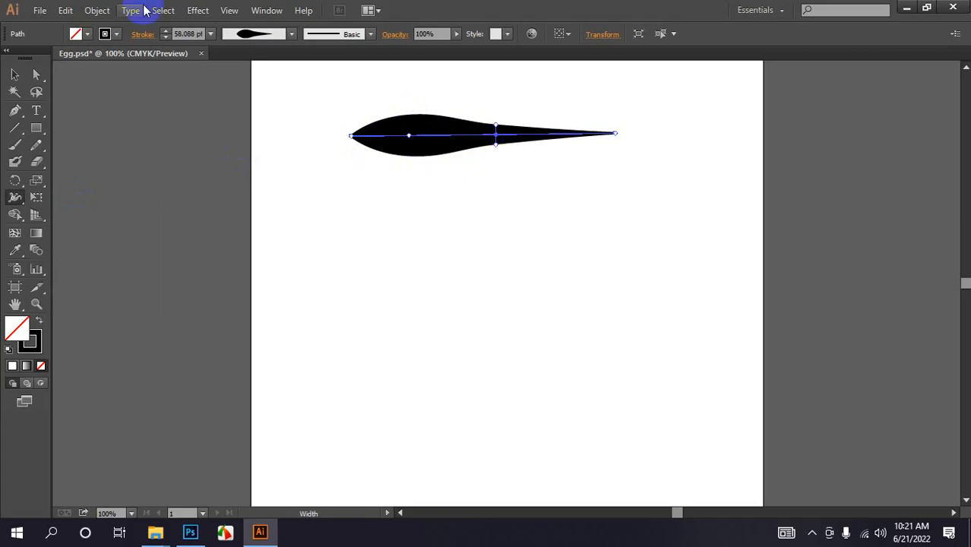
- Rotate the teardrop shape until it stands nearly vertical on the artboard
left_click(14, 74)
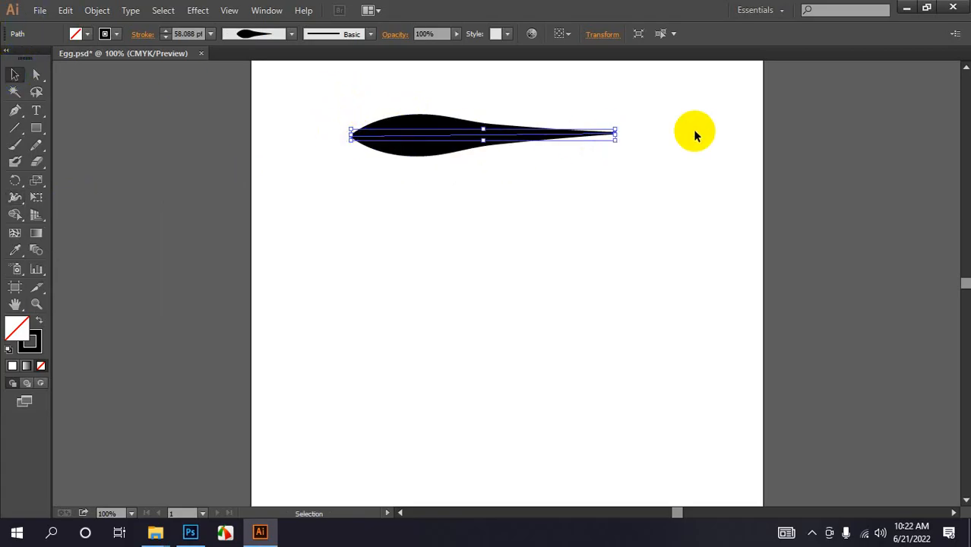
left_click_drag(622, 133, 630, 91)
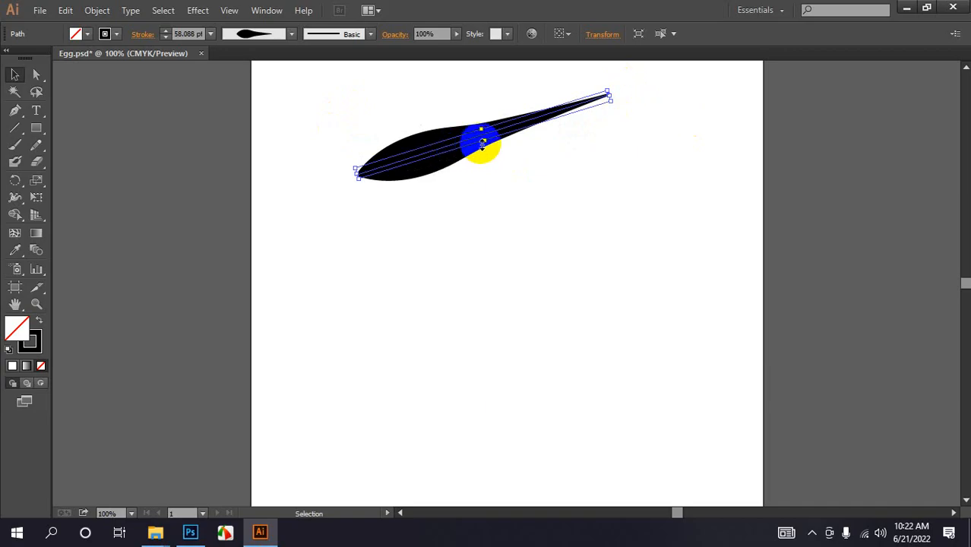
left_click_drag(486, 144, 491, 153)
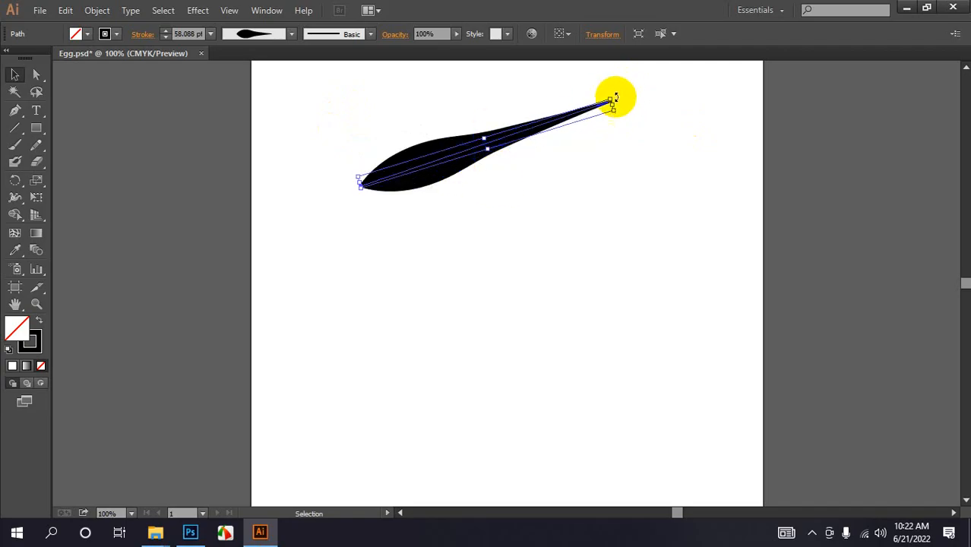
left_click_drag(616, 96, 477, 196)
scroll(572, 248, "down", 7)
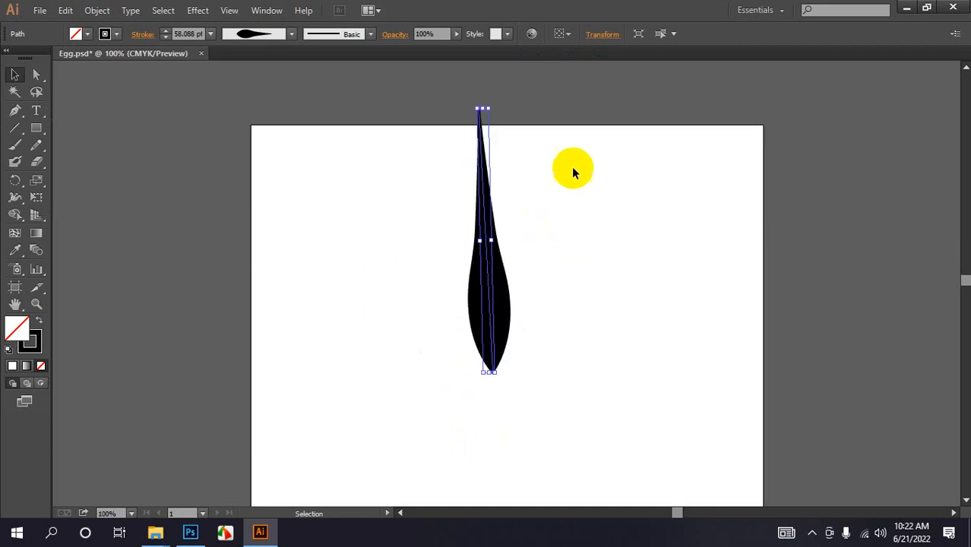
- Reposition and adjust the vertical teardrop shape, then delete it
left_click_drag(488, 255, 470, 334)
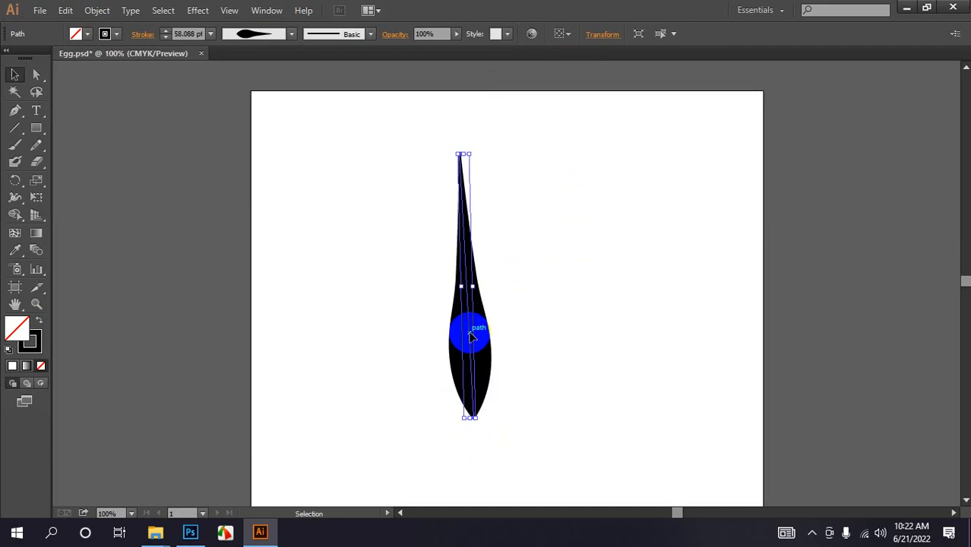
scroll(506, 323, "down", 2)
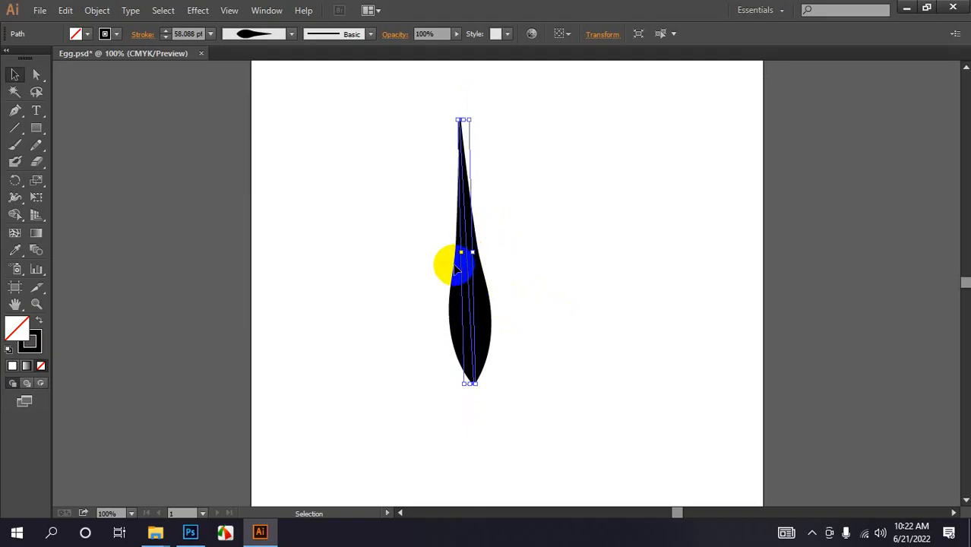
left_click_drag(475, 287, 473, 299)
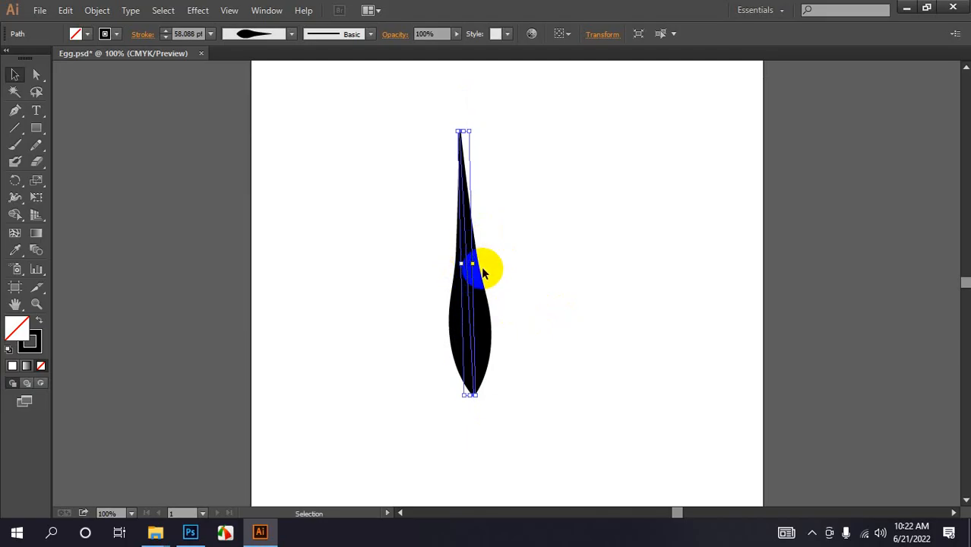
mouse_move(471, 263)
left_mouse_down()
mouse_move(494, 268)
mouse_move(454, 270)
left_mouse_up()
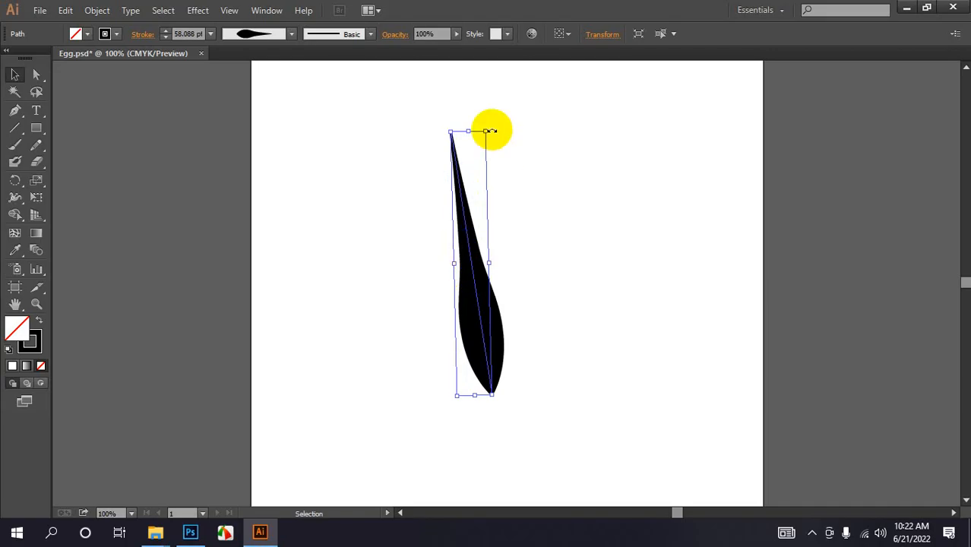
key("Delete")
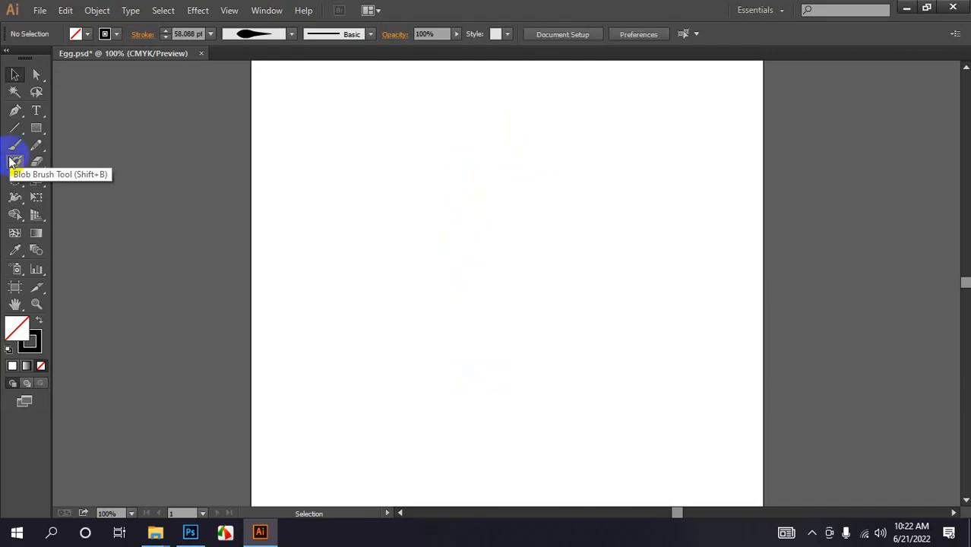
- Draw a new horizontal line segment near the top of the artboard and set its stroke weight to 4 pt
left_click(15, 197)
left_click_drag(14, 127, 37, 126)
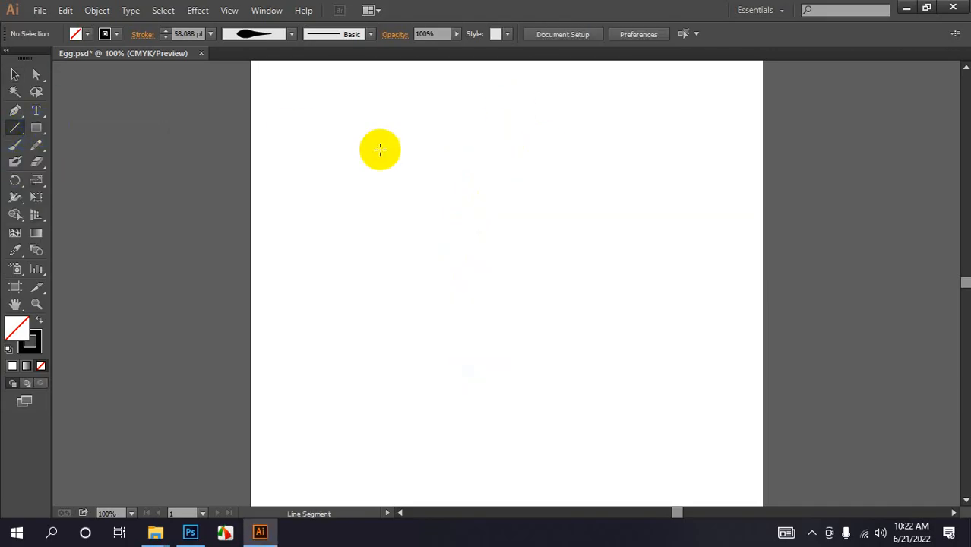
left_click_drag(392, 149, 605, 154)
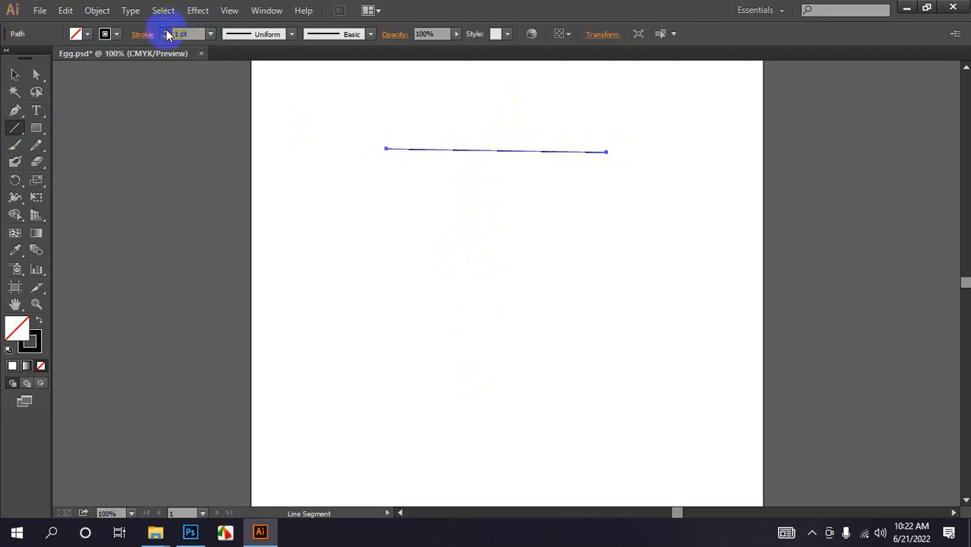
left_click(165, 30)
left_click(165, 31)
left_click(166, 31)
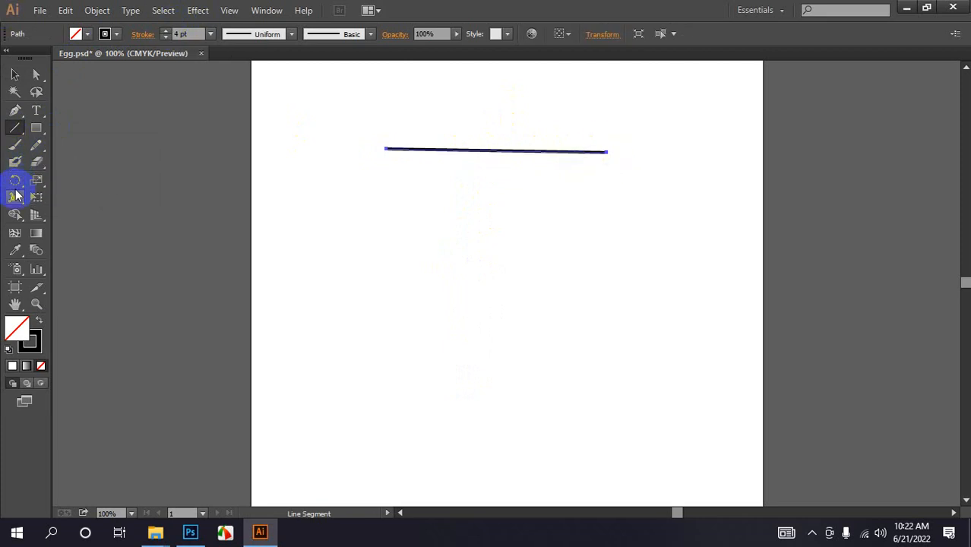
- Try widening the line into a teardrop with the Width Tool, then undo both width changes
left_click_drag(14, 197, 44, 199)
left_click_drag(430, 152, 436, 176)
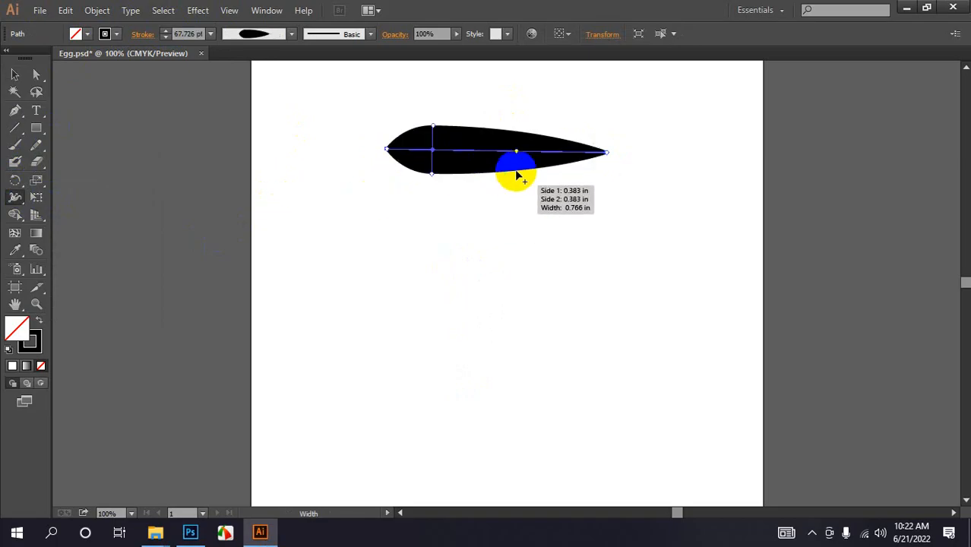
left_click_drag(516, 175, 465, 152)
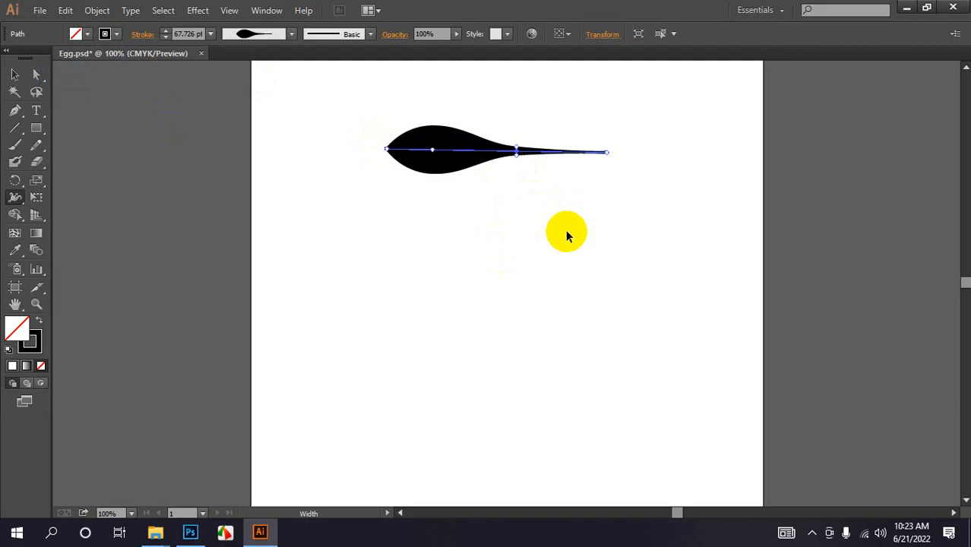
key("ctrl+z")
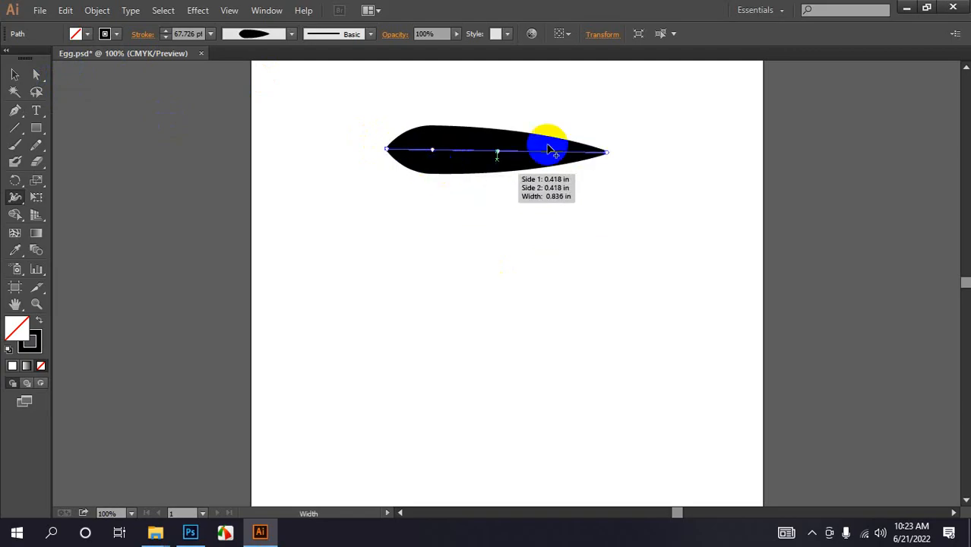
key("ctrl+z")
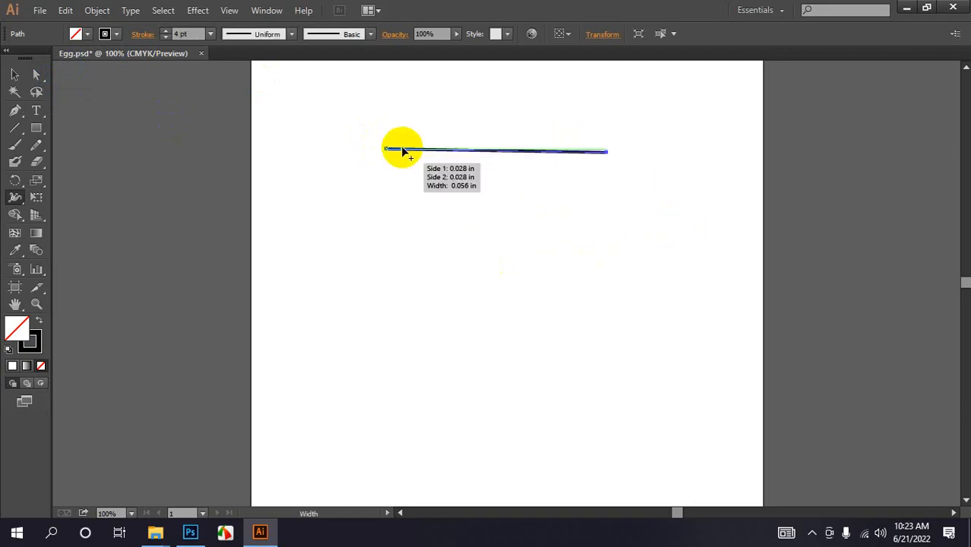
- Try widening the line's left end with the Width Tool and undo it
left_click_drag(402, 150, 397, 171)
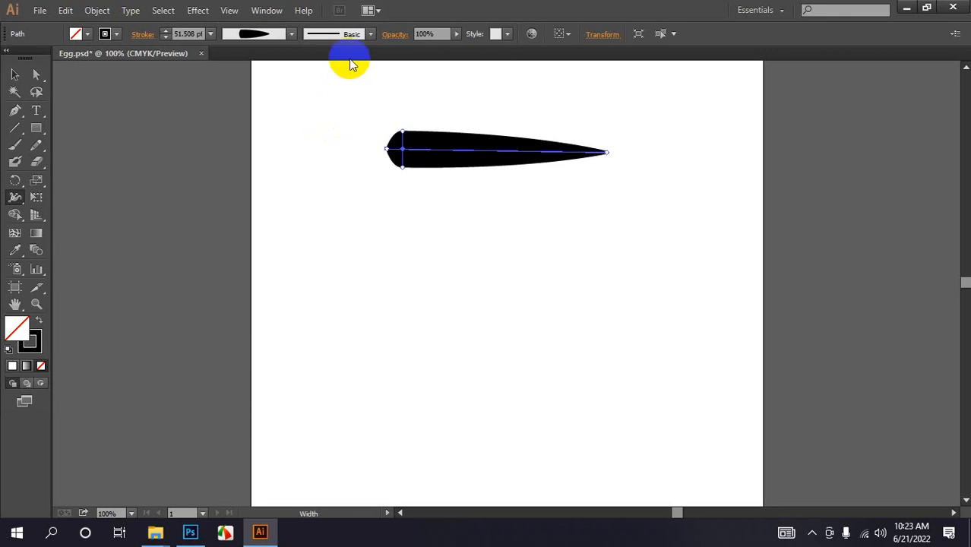
key("ctrl+z")
left_click(17, 127)
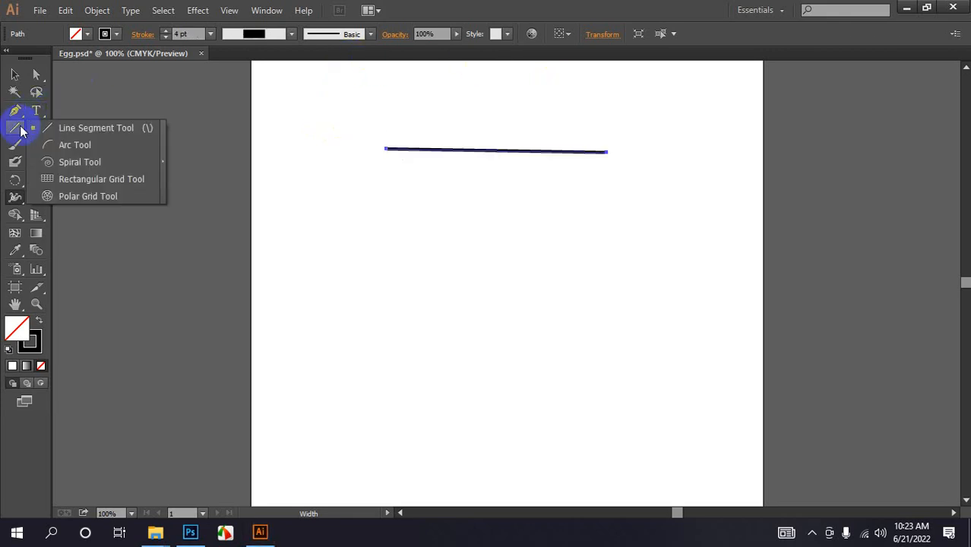
left_click(448, 6)
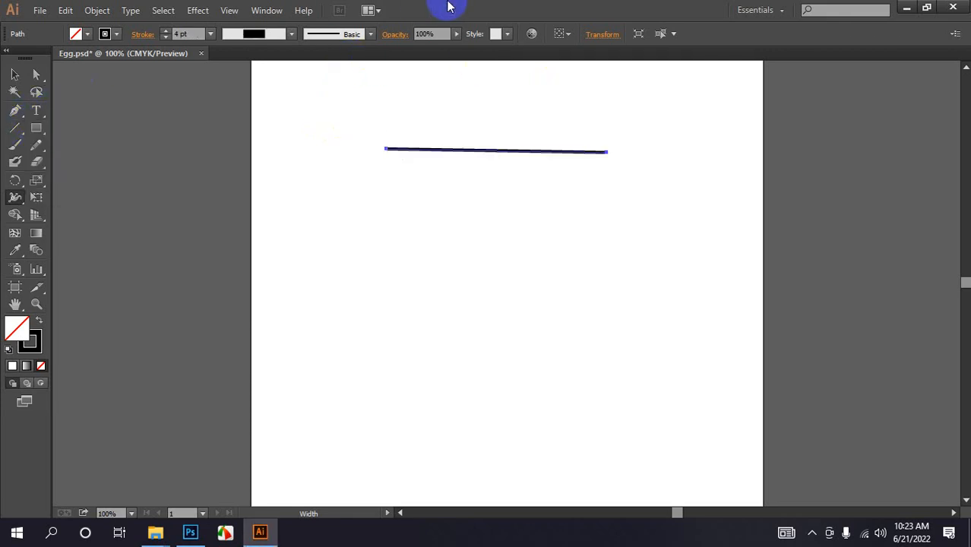
- Draw a wide rectangle just below the line with the Rectangle Tool
left_click(36, 128)
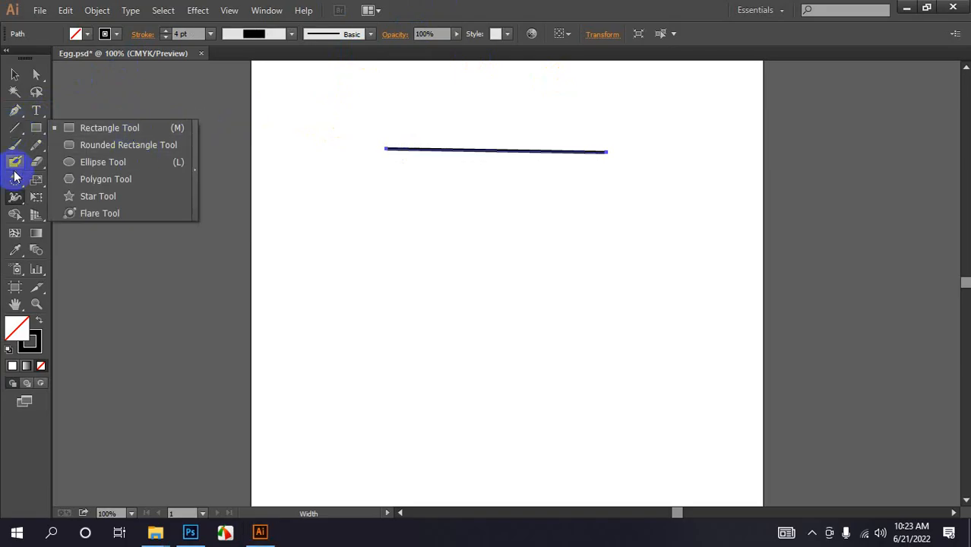
left_click(626, 6)
left_click_drag(36, 127, 74, 126)
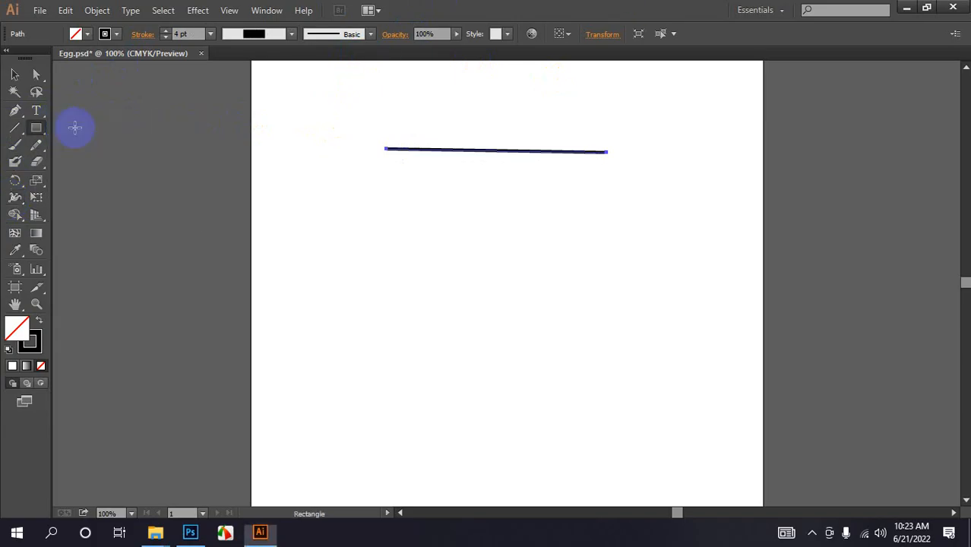
left_click_drag(379, 167, 645, 293)
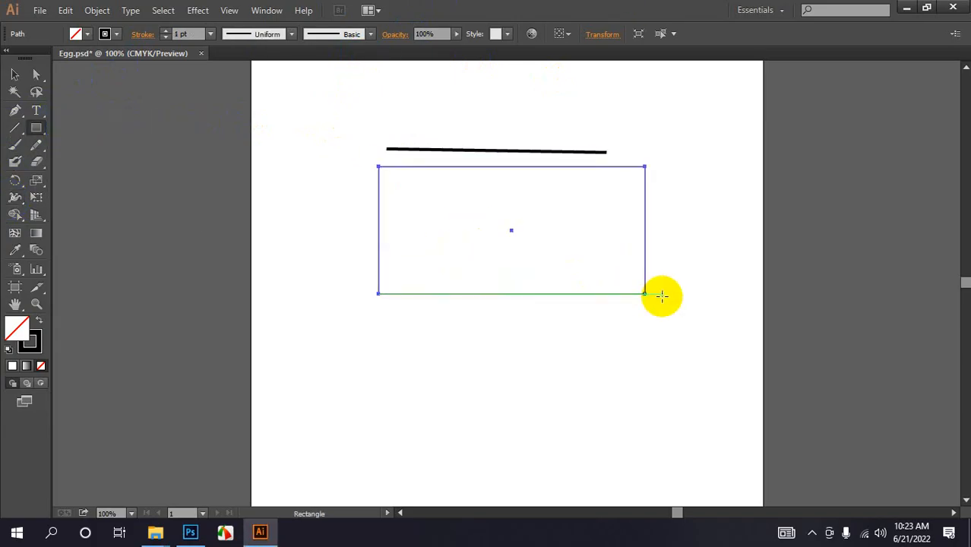
- Fill the rectangle with a blue colour picked from the colour spectrum
left_click(87, 34)
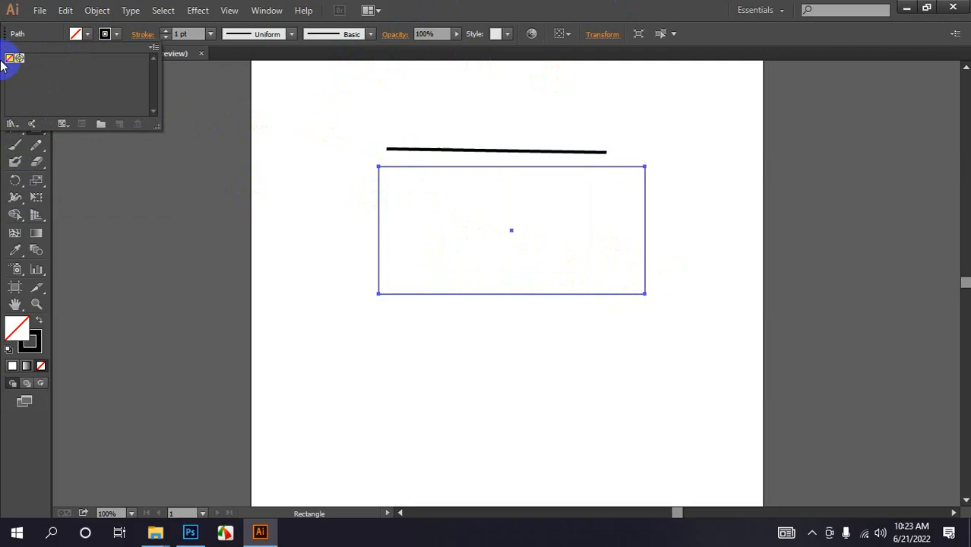
left_click(475, 7)
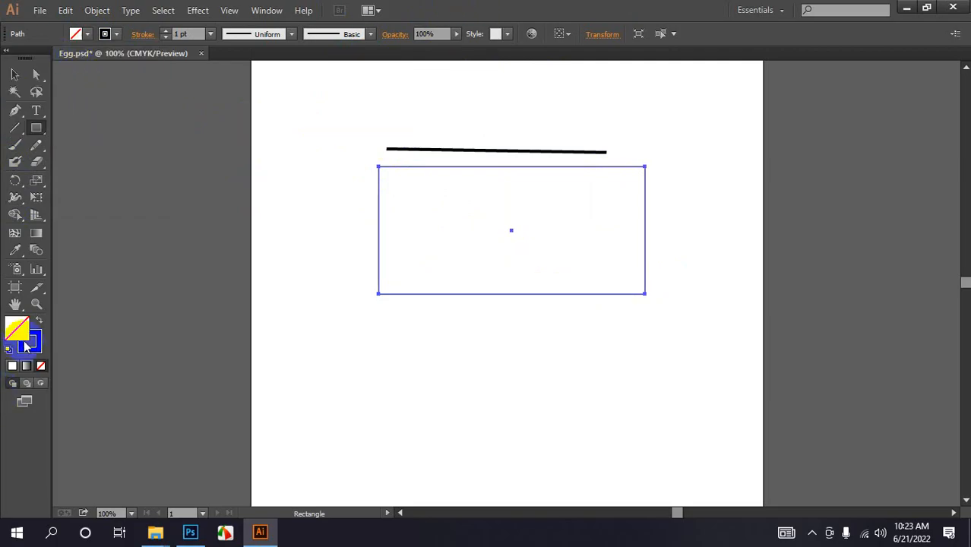
left_click(11, 366)
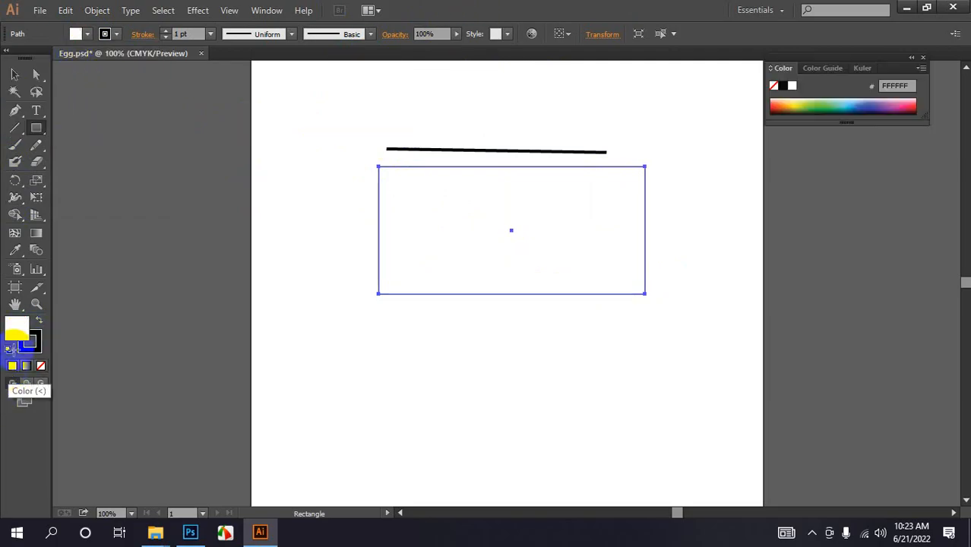
left_click(88, 35)
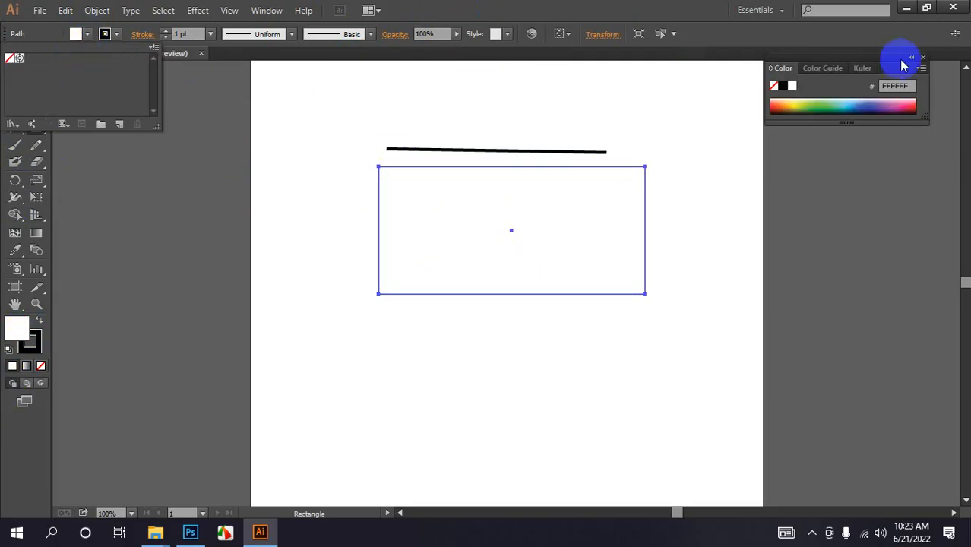
left_click(864, 107)
left_click(867, 103)
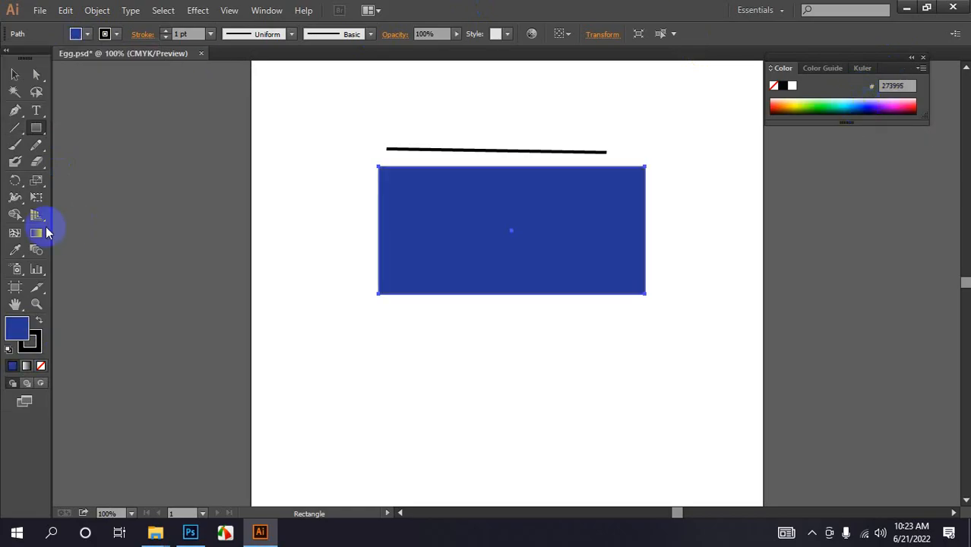
- Distort the blue rectangle's edges into wavy shapes and a hooked tail with the Warp Tool
left_click(14, 201)
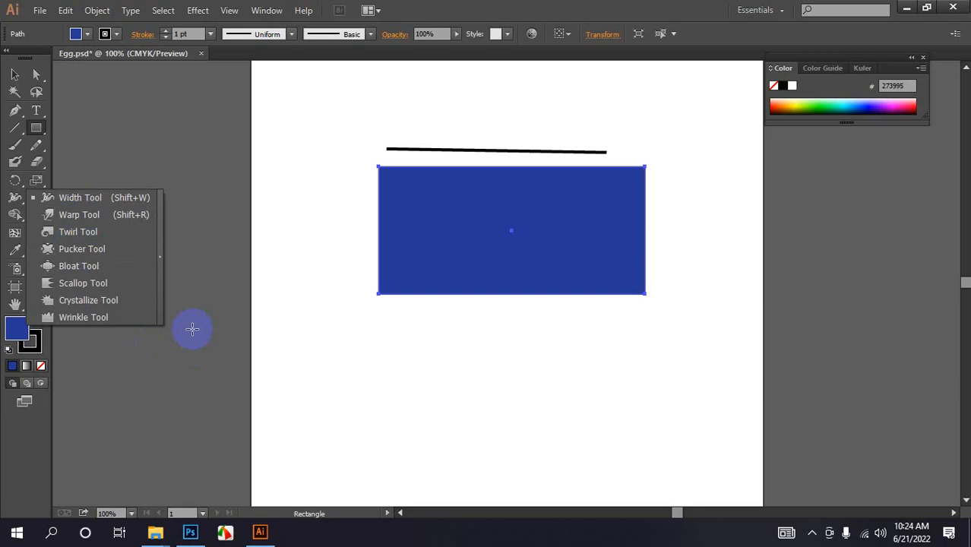
left_click(84, 215)
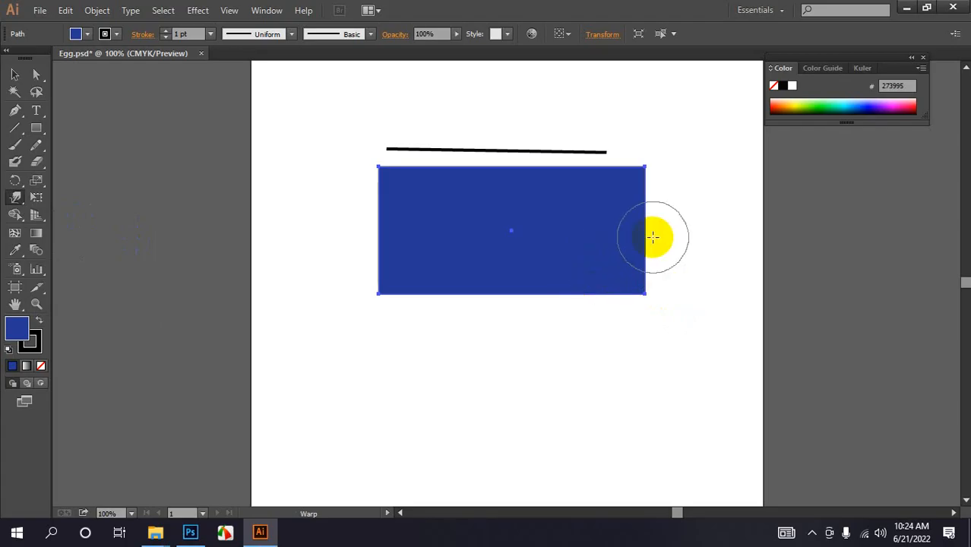
left_click_drag(633, 246, 658, 245)
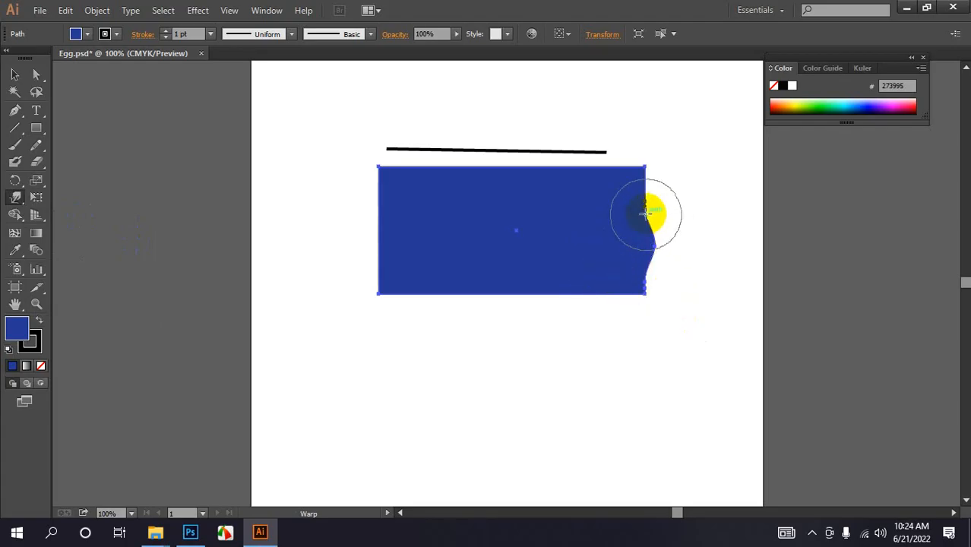
mouse_move(640, 205)
left_mouse_down()
mouse_move(619, 193)
mouse_move(620, 175)
mouse_move(648, 154)
mouse_move(614, 165)
mouse_move(616, 151)
mouse_move(596, 173)
mouse_move(595, 157)
mouse_move(577, 167)
mouse_move(568, 151)
mouse_move(515, 178)
mouse_move(508, 160)
mouse_move(496, 179)
mouse_move(472, 155)
mouse_move(423, 186)
mouse_move(419, 162)
mouse_move(401, 188)
mouse_move(381, 149)
mouse_move(374, 231)
mouse_move(338, 236)
mouse_move(385, 237)
mouse_move(374, 258)
mouse_move(405, 256)
mouse_move(407, 293)
mouse_move(451, 271)
mouse_move(455, 284)
mouse_move(485, 282)
mouse_move(497, 264)
mouse_move(531, 295)
mouse_move(535, 283)
mouse_move(622, 274)
left_mouse_up()
mouse_move(511, 114)
left_mouse_down()
mouse_move(498, 162)
mouse_move(572, 140)
mouse_move(632, 144)
left_mouse_up()
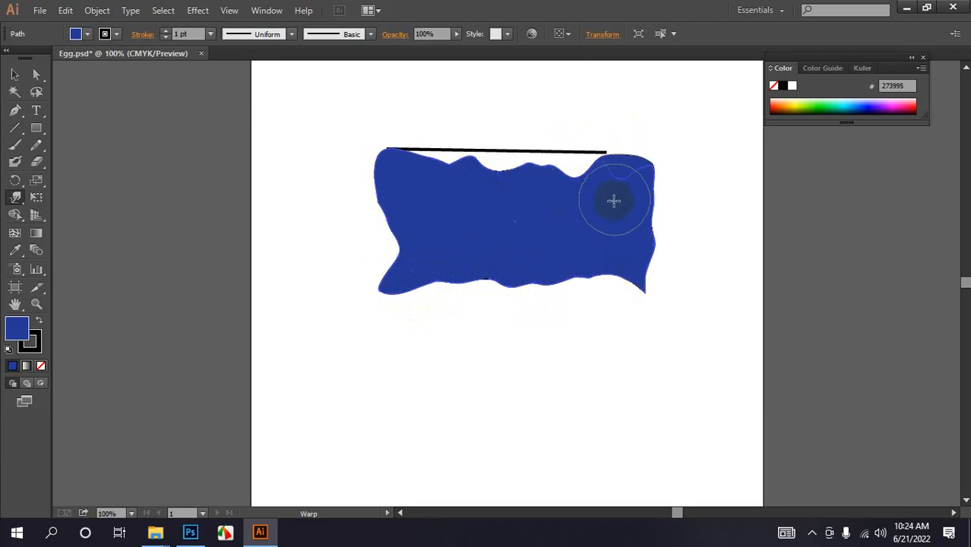
left_click(707, 162)
mouse_move(616, 221)
left_mouse_down()
mouse_move(646, 155)
mouse_move(610, 213)
left_mouse_up()
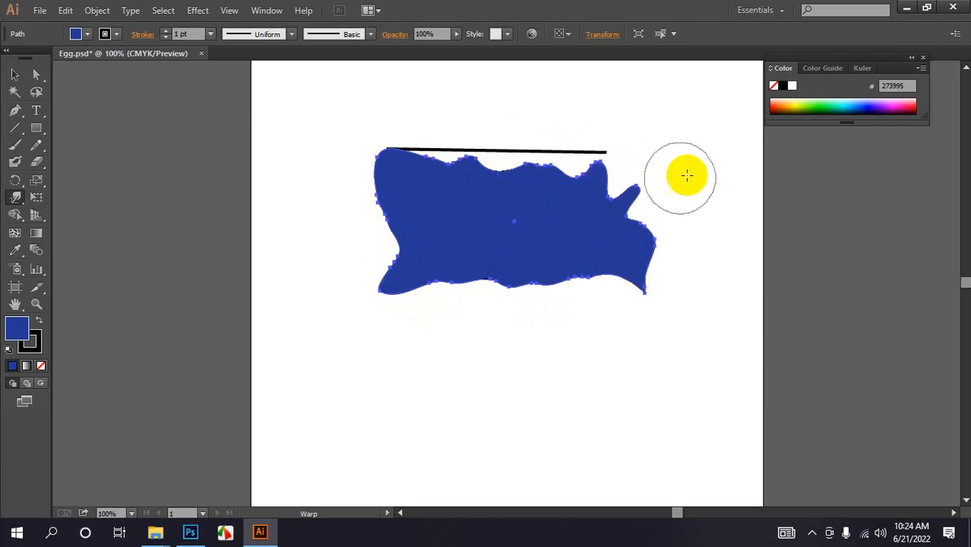
left_click_drag(673, 171, 589, 230)
mouse_move(646, 194)
left_mouse_down()
mouse_move(585, 234)
mouse_move(585, 221)
mouse_move(615, 206)
mouse_move(566, 260)
left_mouse_up()
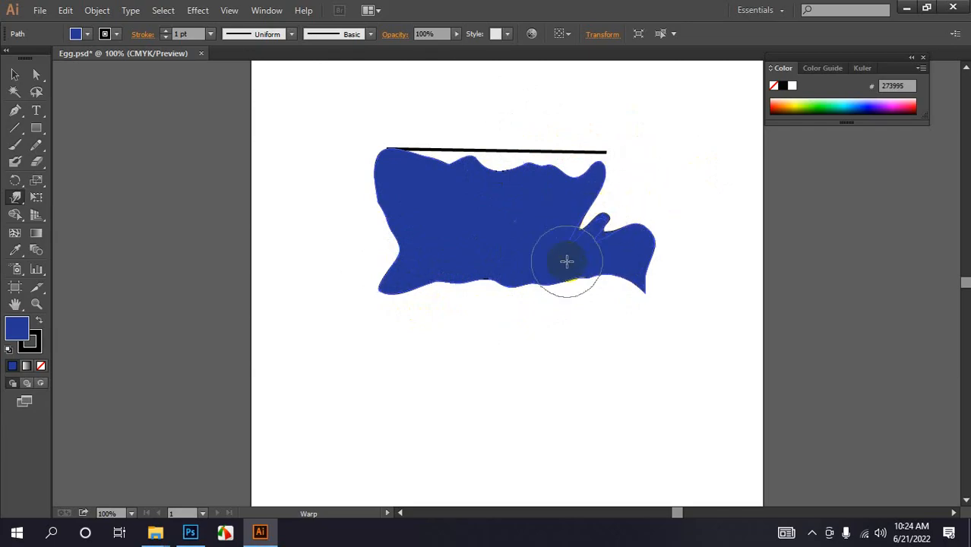
mouse_move(603, 217)
left_mouse_down()
mouse_move(548, 275)
mouse_move(568, 268)
mouse_move(577, 247)
left_mouse_up()
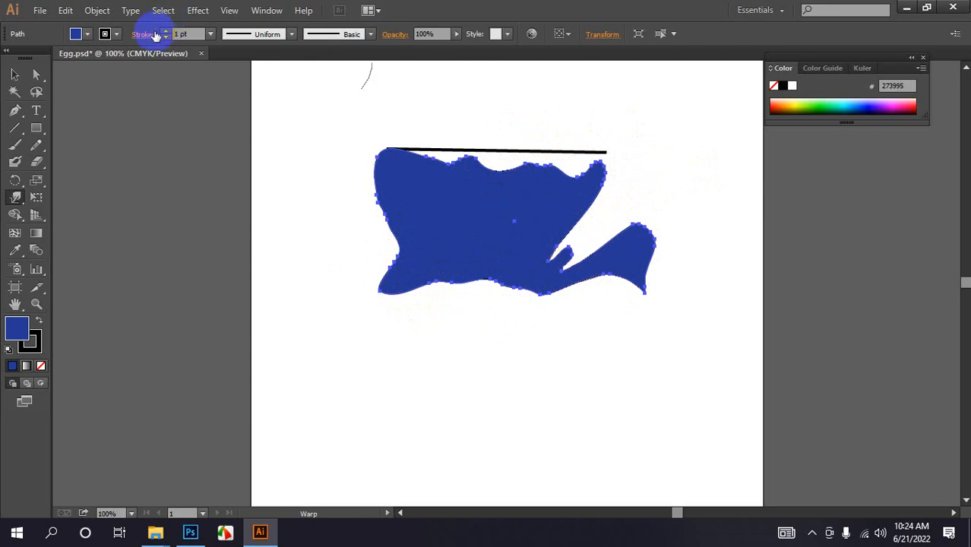
mouse_move(584, 223)
left_mouse_down()
mouse_move(534, 281)
mouse_move(540, 274)
mouse_move(520, 275)
left_mouse_up()
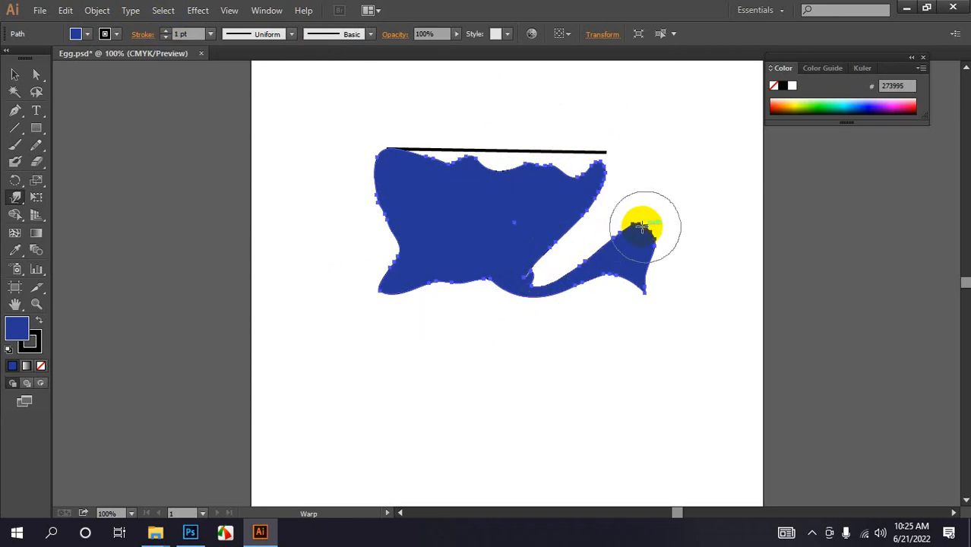
mouse_move(371, 342)
left_mouse_down()
mouse_move(514, 279)
mouse_move(520, 221)
left_mouse_up()
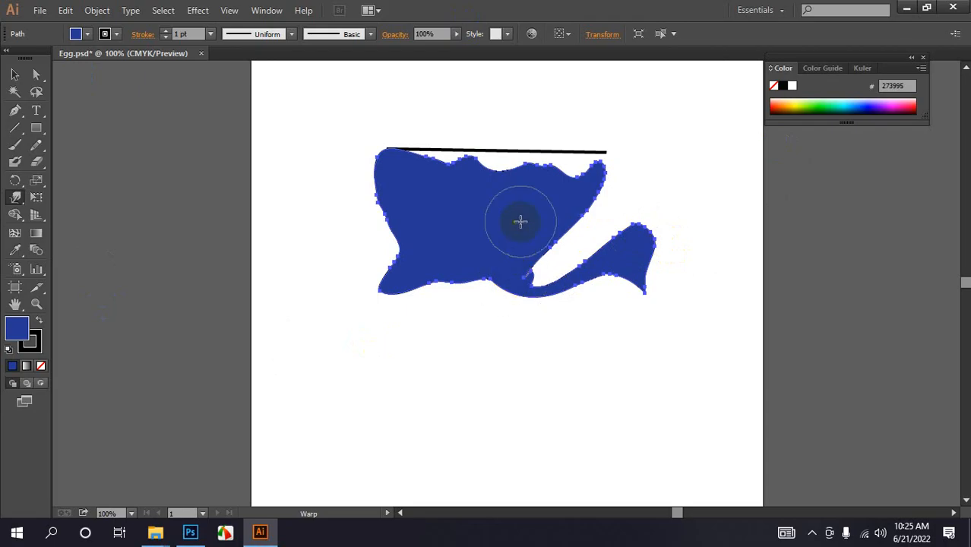
left_click(15, 199)
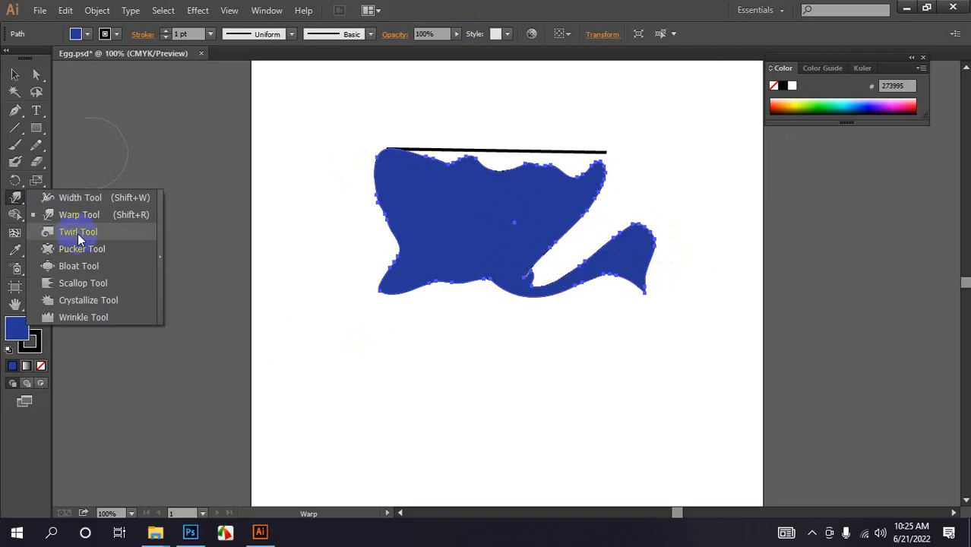
left_click(15, 129)
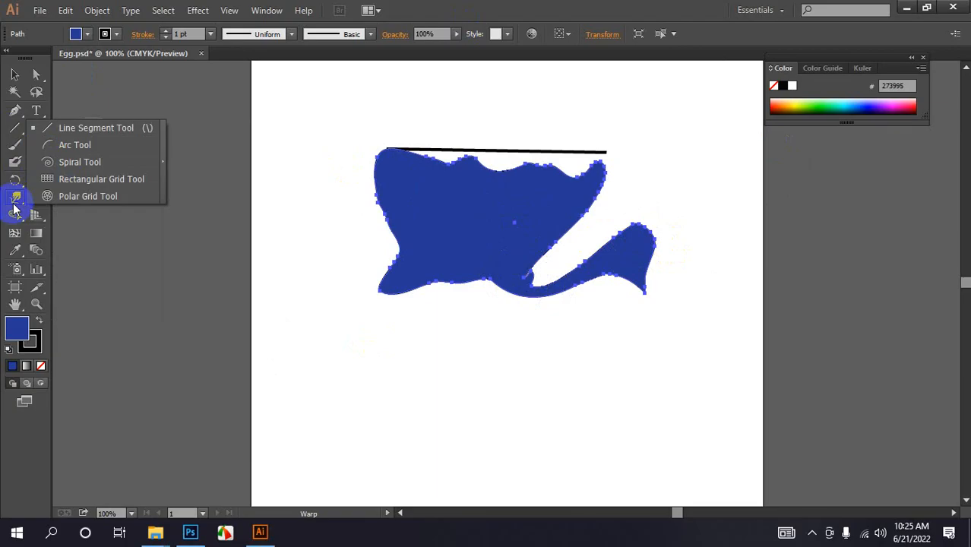
left_click(15, 199)
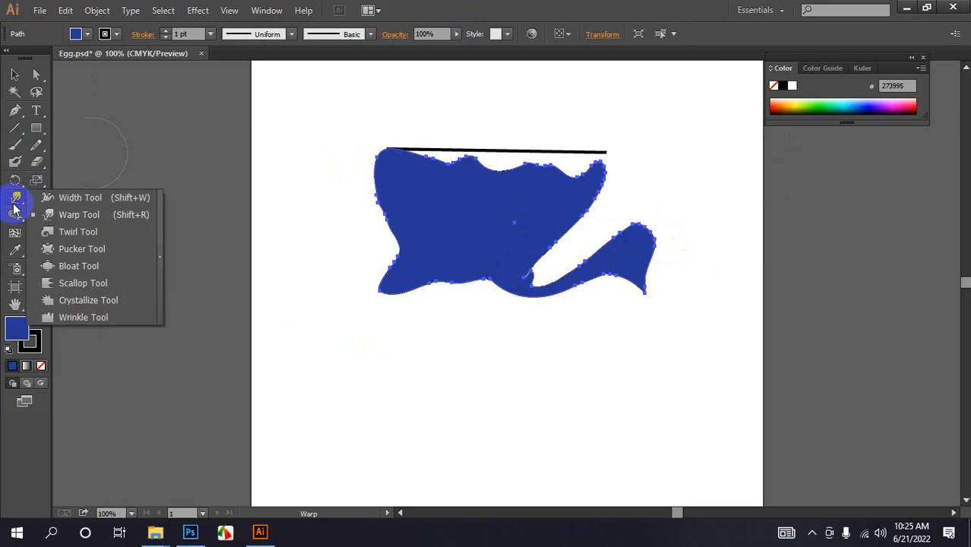
left_click(821, 531)
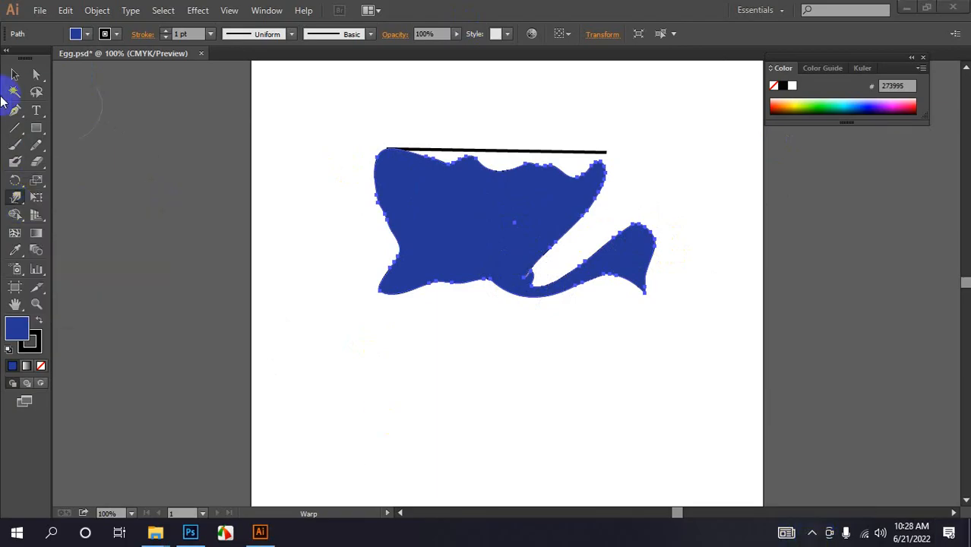
left_click(15, 198)
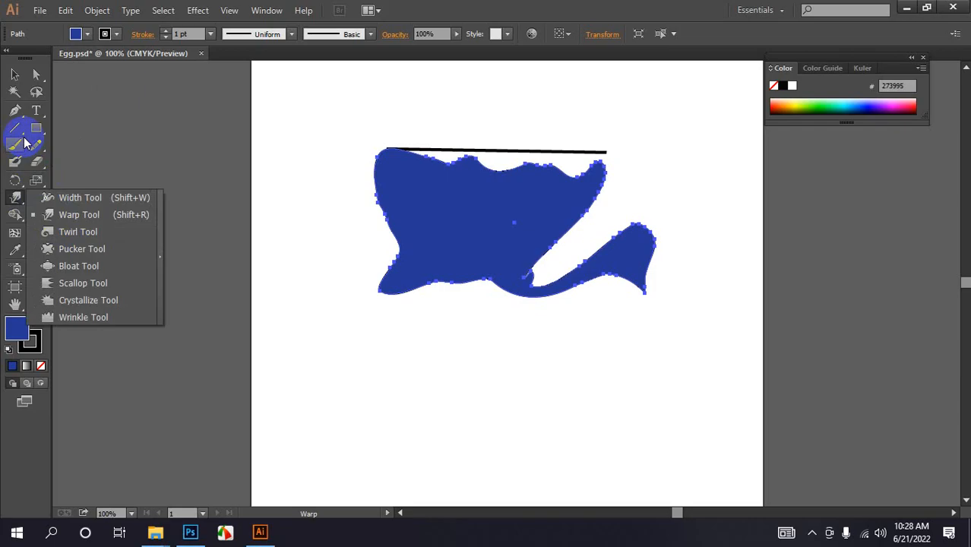
- Delete the warped shape and the horizontal line to clear the artboard
left_click(15, 74)
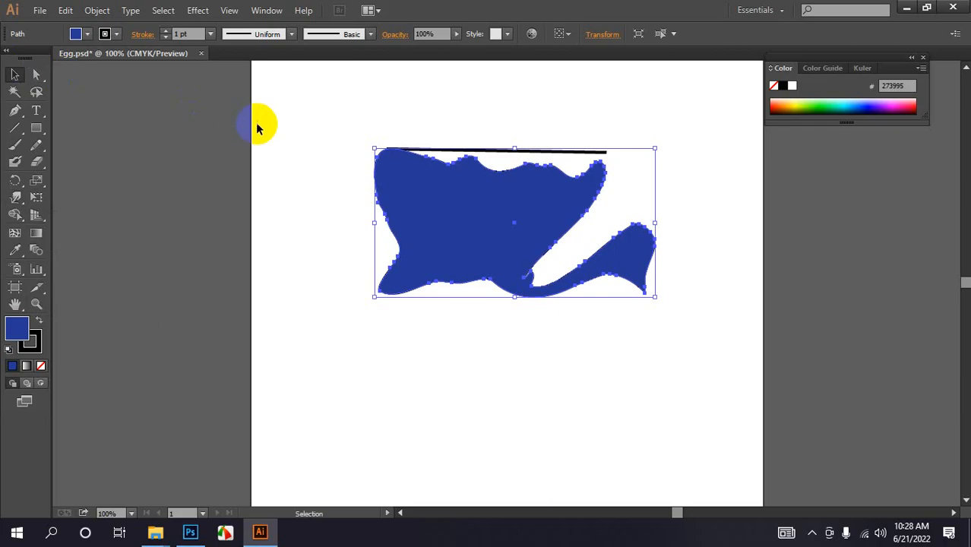
key("Delete")
left_click_drag(282, 124, 460, 208)
key("Delete")
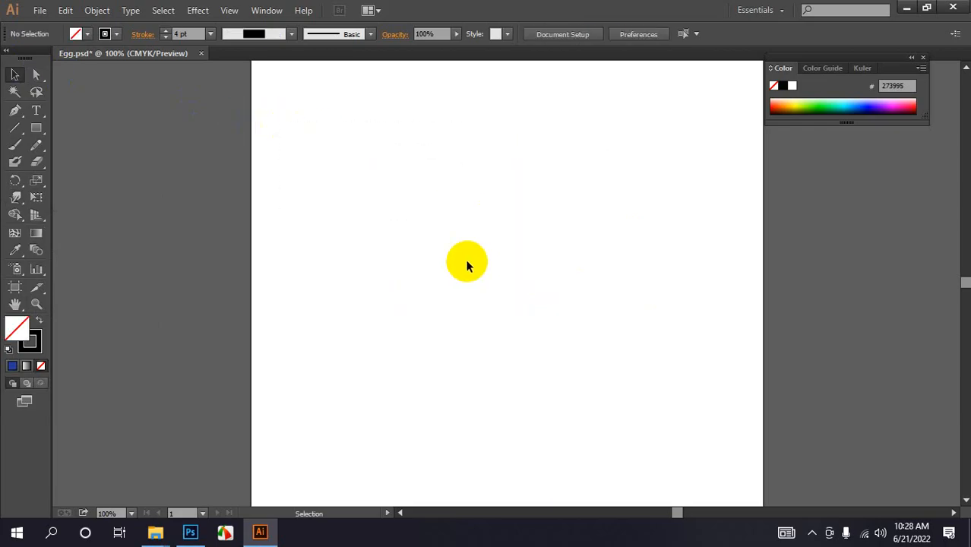
- Draw a new wide rectangle in the middle of the artboard and fill it with teal
left_click_drag(36, 127, 85, 128)
left_click_drag(350, 173, 658, 343)
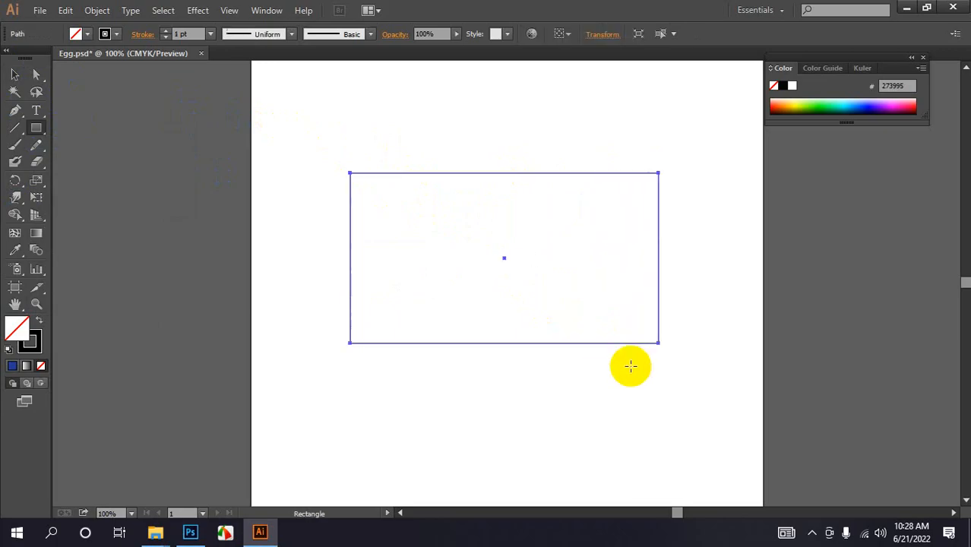
left_click(88, 34)
left_click(865, 108)
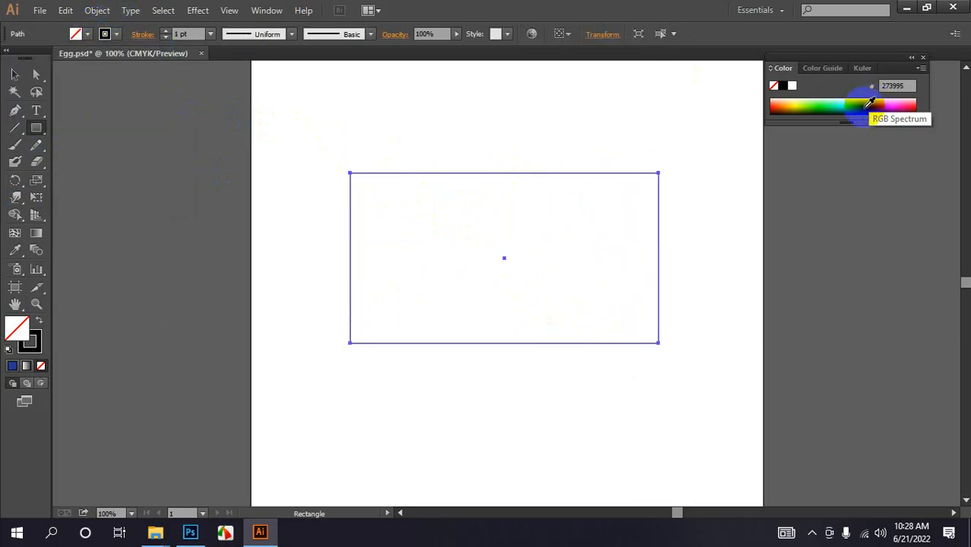
left_click(846, 104)
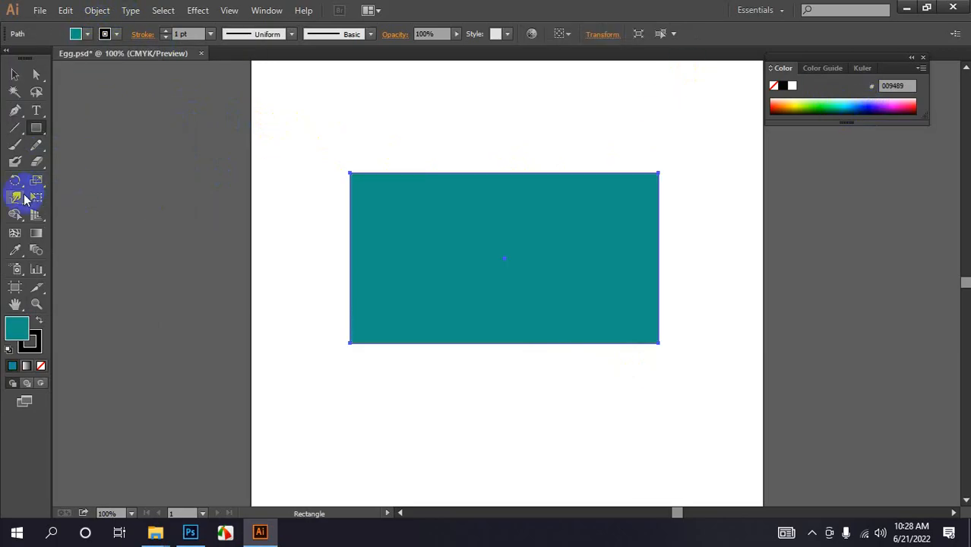
- Twirl the rectangle's top-left corner into a spiral with the Twirl Tool, then deselect
left_click(17, 198)
left_click(77, 232)
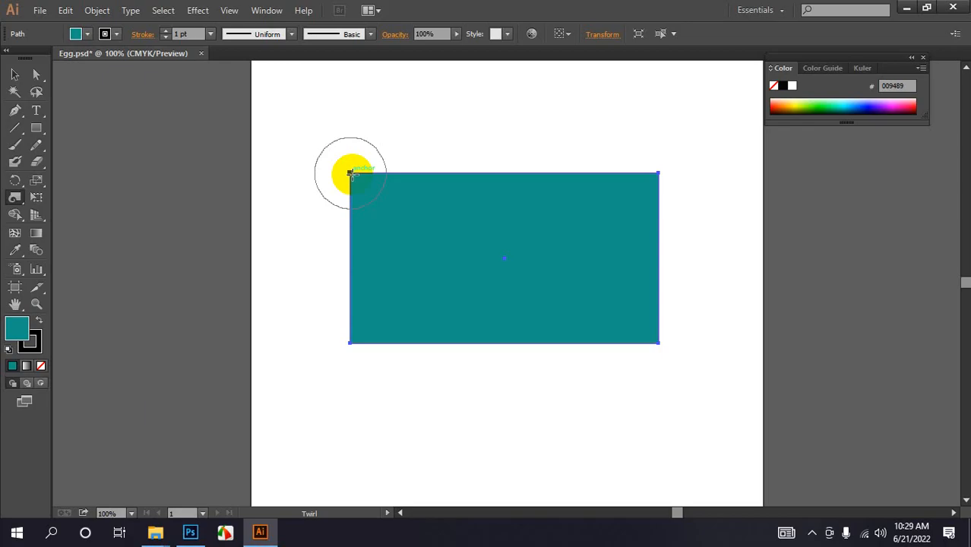
mouse_move(351, 174)
left_mouse_down()
mouse_move(320, 382)
mouse_move(418, 406)
mouse_move(380, 417)
mouse_move(390, 336)
mouse_move(336, 135)
mouse_move(135, 61)
left_mouse_up()
left_click(16, 74)
left_click(420, 119)
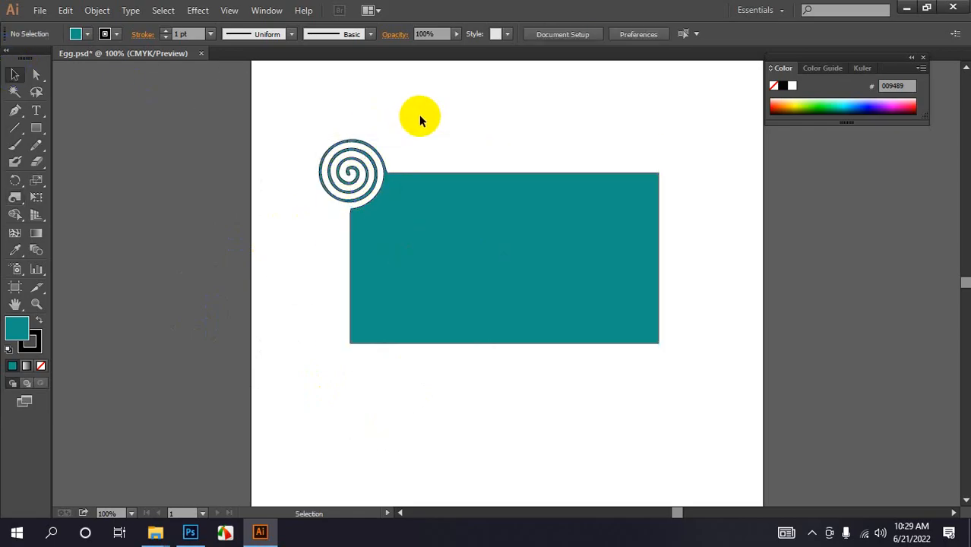
- Twirl the rectangle's top-right corner into a matching spiral with the Twirl Tool
left_click(587, 310)
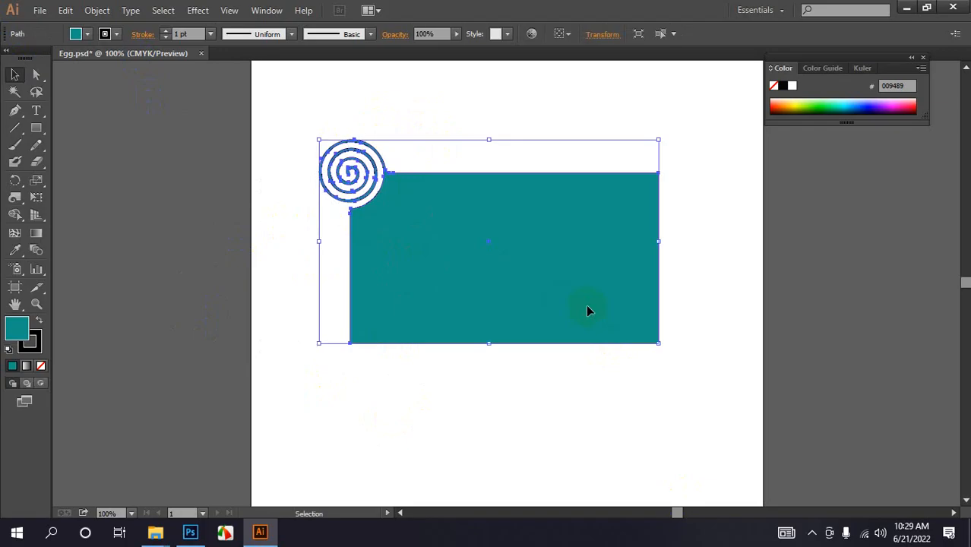
left_click(14, 200)
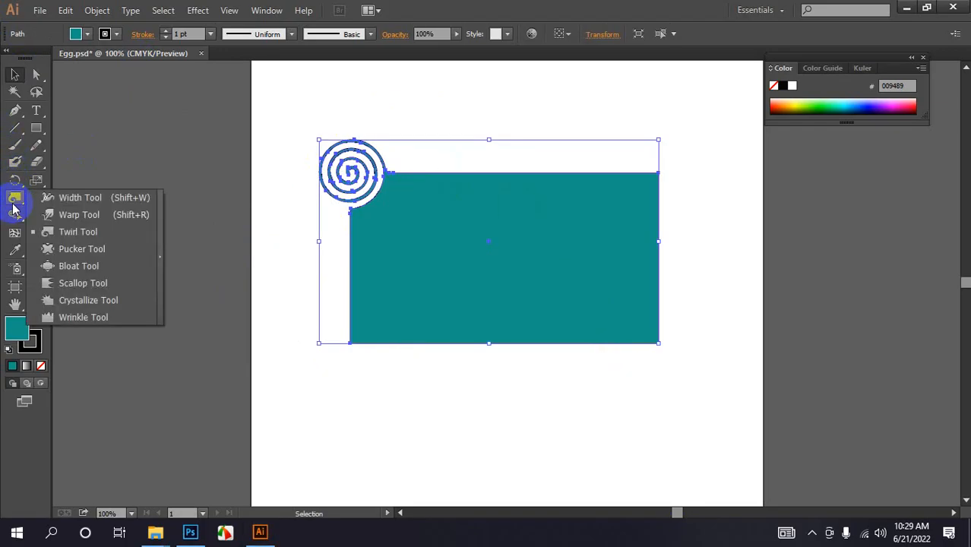
left_click(76, 231)
mouse_move(650, 162)
left_mouse_down()
mouse_move(660, 160)
mouse_move(659, 173)
mouse_move(663, 159)
left_mouse_up()
mouse_move(36, 161)
left_mouse_down()
mouse_move(73, 167)
mouse_move(91, 187)
mouse_move(90, 170)
left_mouse_up()
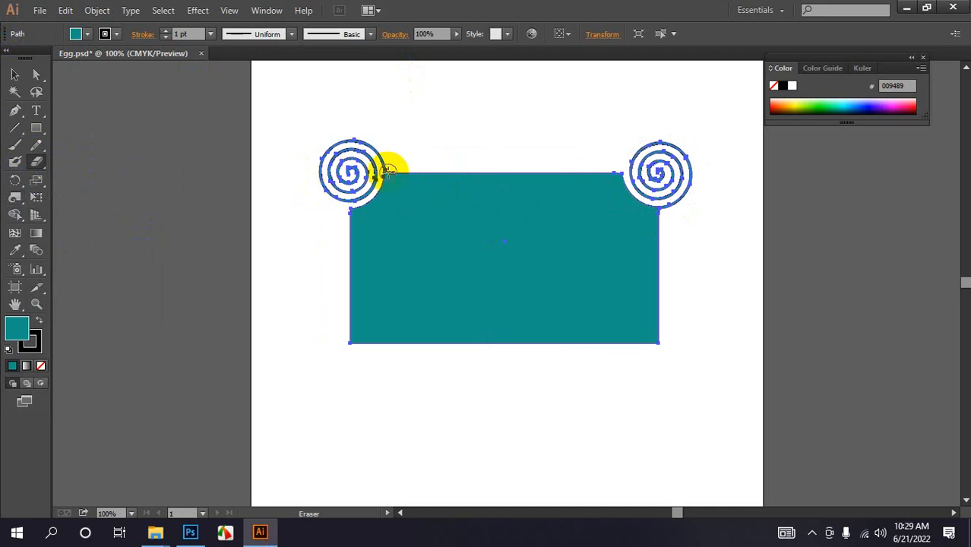
left_click(15, 75)
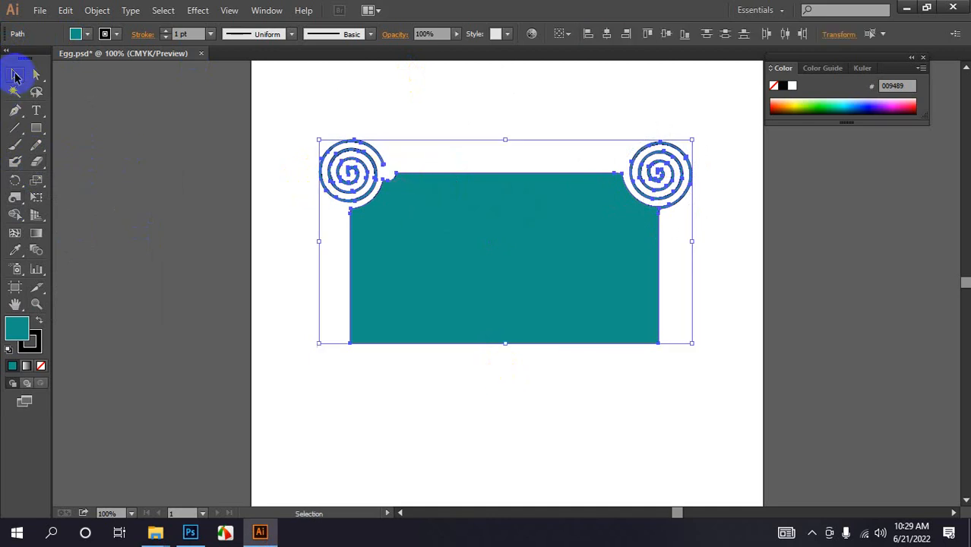
- Drag the left spiral upward, pulling it away from the rectangle's corner
left_click(288, 100)
left_click_drag(333, 175, 327, 129)
left_click(449, 136)
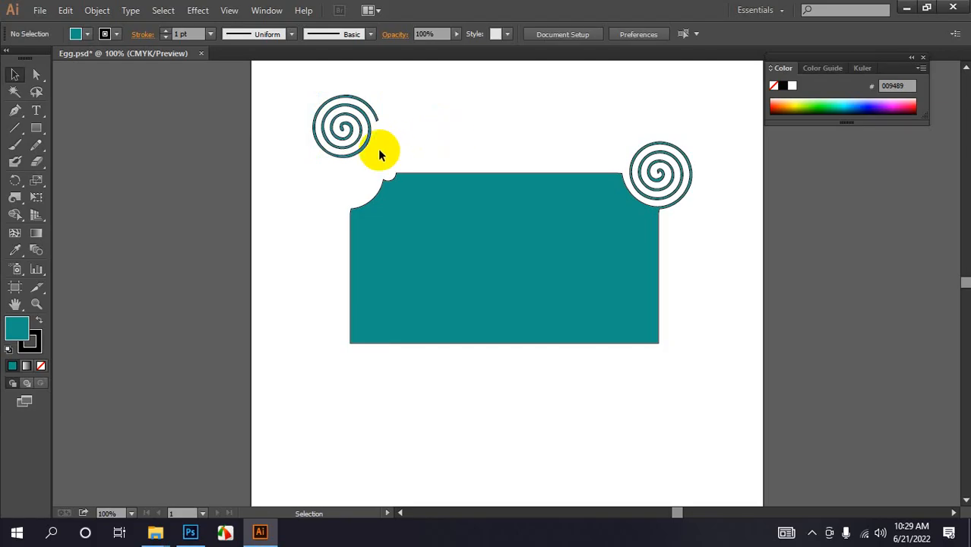
- Select the detached left spiral and fill it lime green from the colour spectrum
left_click(356, 112)
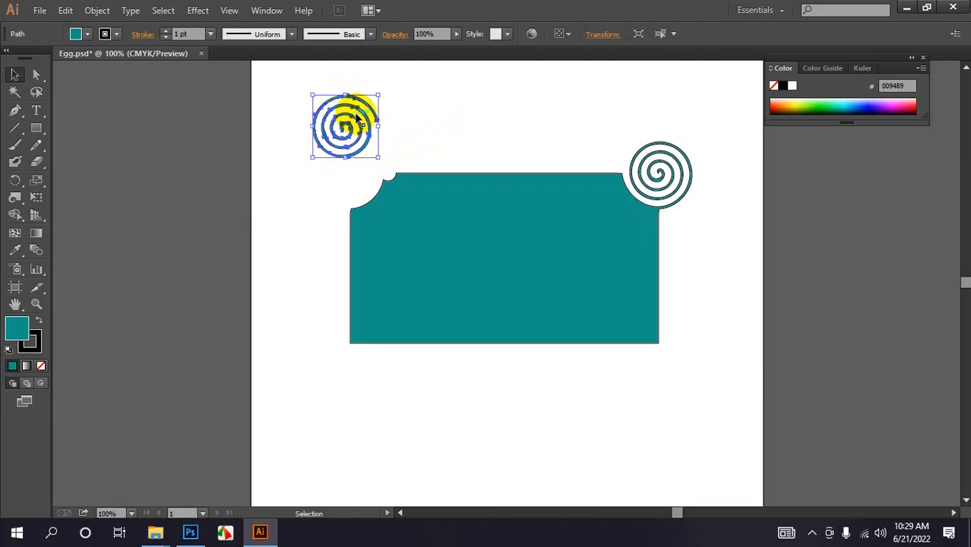
left_click(85, 33)
left_click(834, 107)
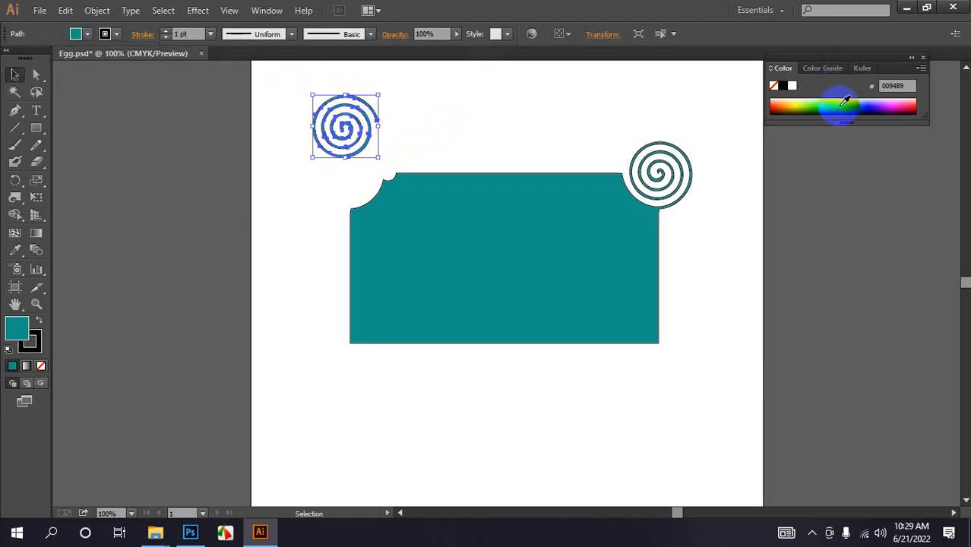
left_click(824, 100)
left_click_drag(824, 100, 807, 100)
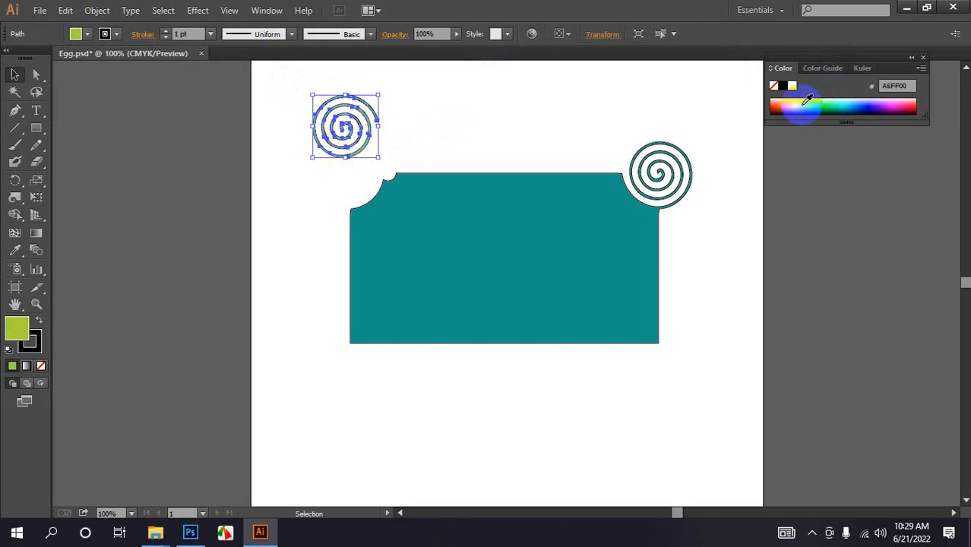
left_click(450, 112)
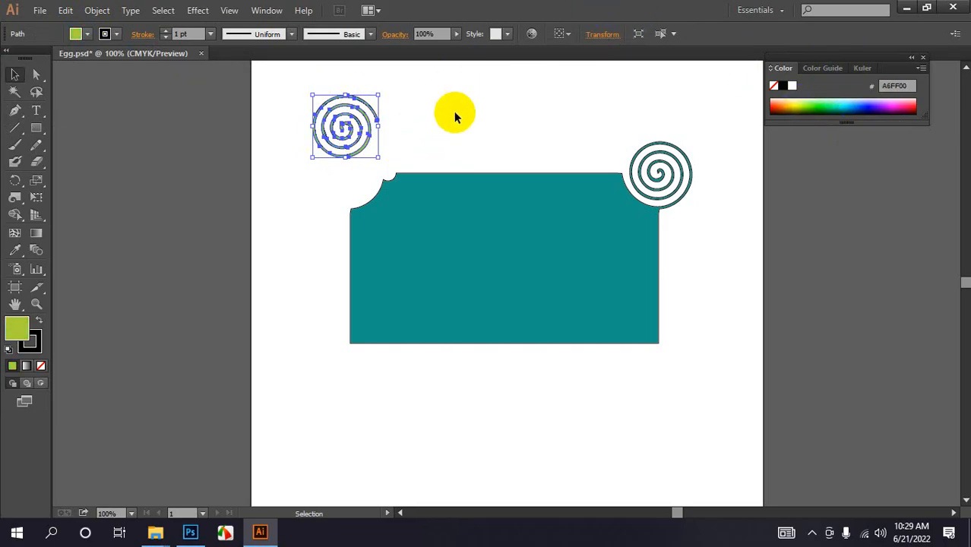
- Delete the lime green spiral from the artboard
left_click(380, 133)
key("Delete")
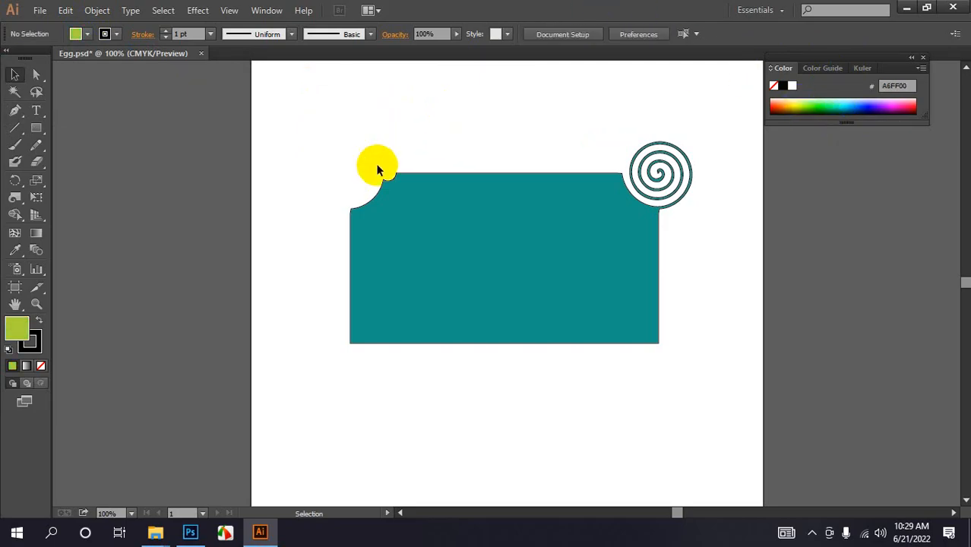
left_click(35, 126)
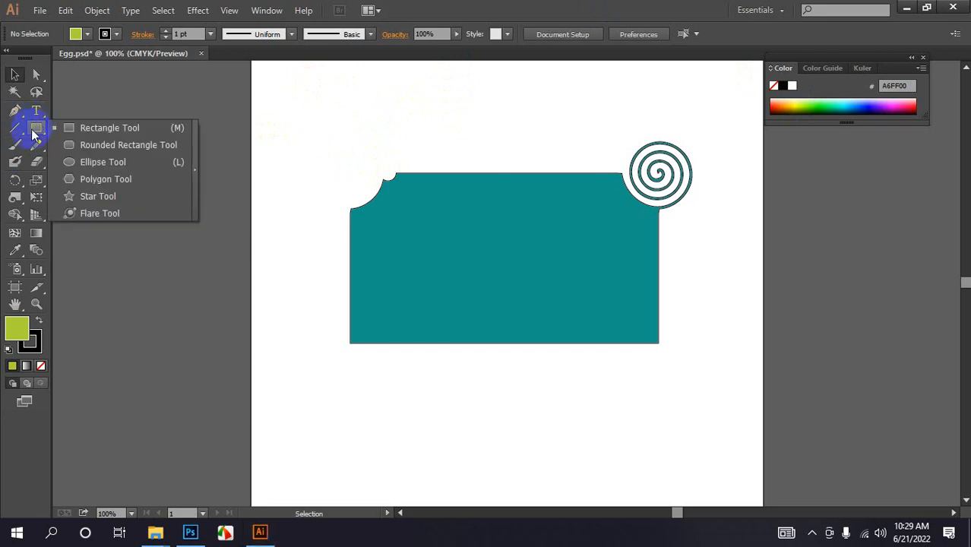
- Pull pointed spikes out of the rectangle's left, top and bottom edges with the Pucker Tool
left_click(18, 196)
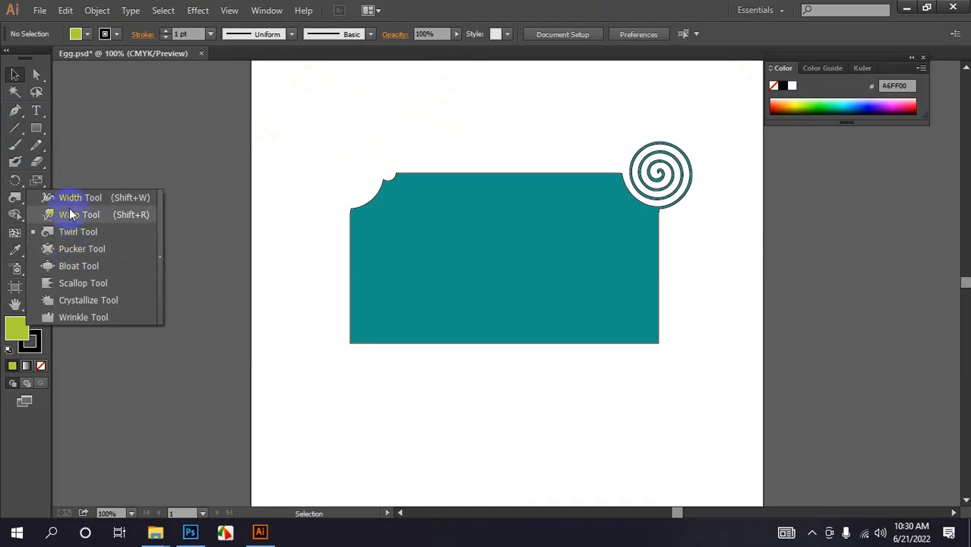
left_click(76, 251)
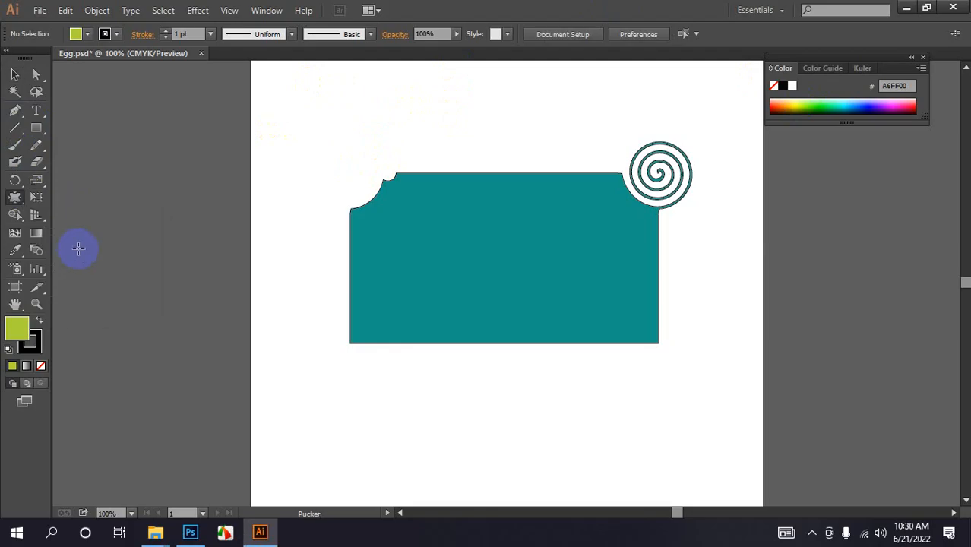
mouse_move(323, 263)
left_mouse_down()
mouse_move(368, 266)
mouse_move(320, 262)
left_mouse_up()
left_click_drag(458, 181, 471, 156)
mouse_move(448, 375)
left_mouse_down()
mouse_move(418, 335)
mouse_move(419, 366)
left_mouse_up()
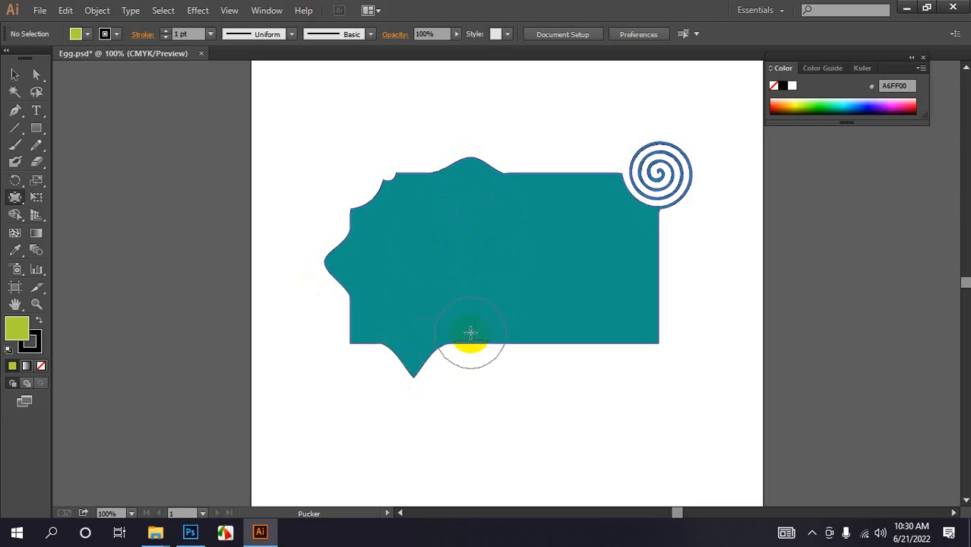
left_click_drag(470, 332, 472, 395)
left_click_drag(527, 343, 529, 394)
left_click_drag(588, 342, 594, 391)
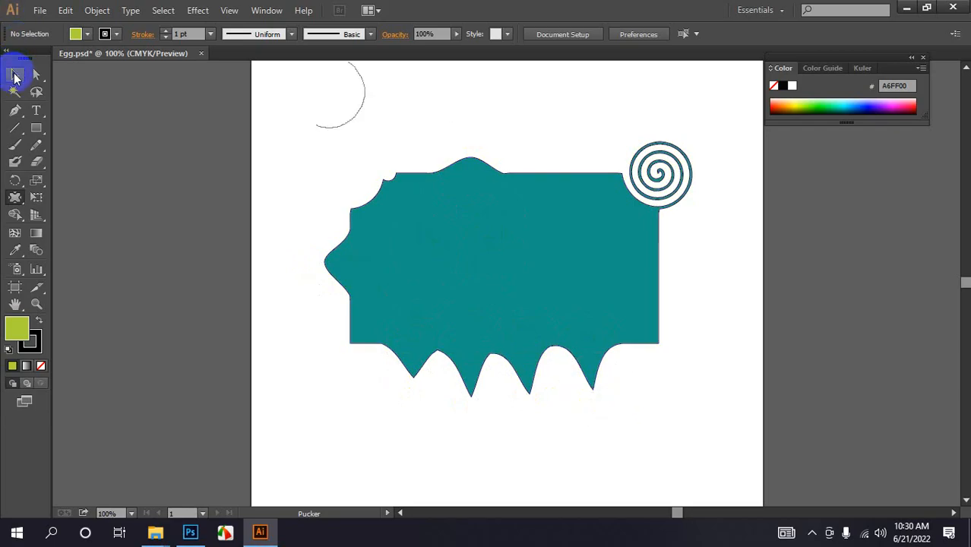
- Select all the artwork on the artboard and delete it
left_click(14, 73)
left_click_drag(319, 135, 771, 472)
key("backslash")
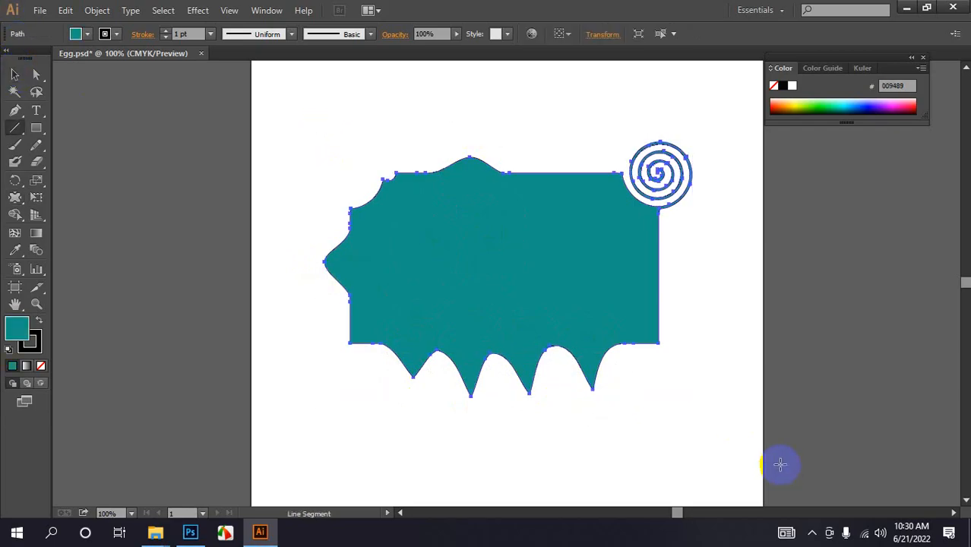
key("Delete")
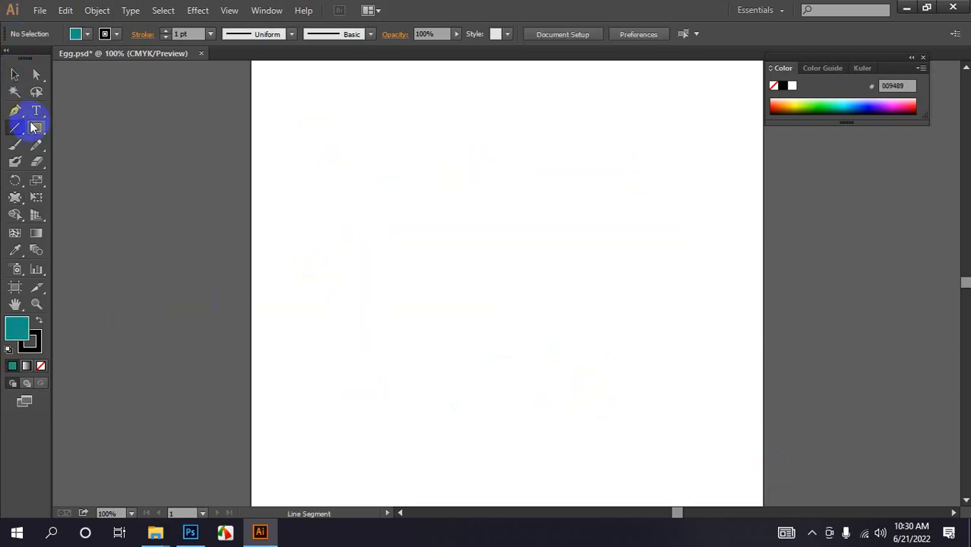
- Draw a wide ellipse across the middle of the artboard with the Ellipse Tool
left_click_drag(33, 130, 93, 165)
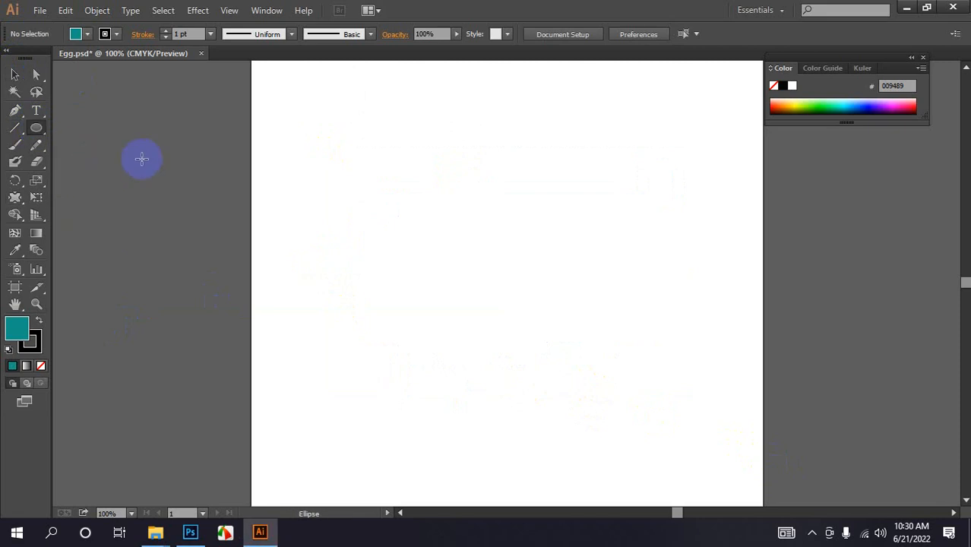
left_click_drag(350, 196, 637, 336)
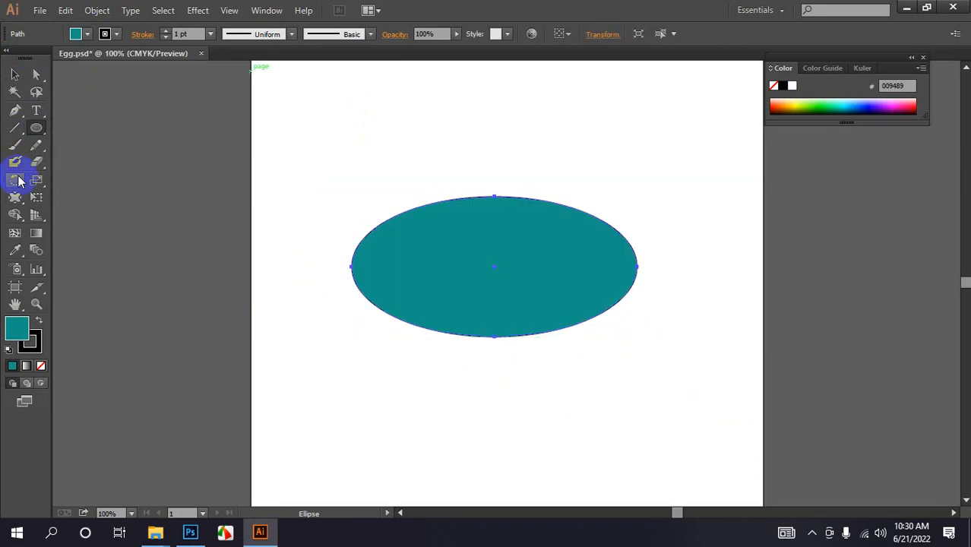
- Pull four pointed spikes upward from the ellipse's top edge with the Pucker Tool
left_click_drag(19, 181, 81, 247)
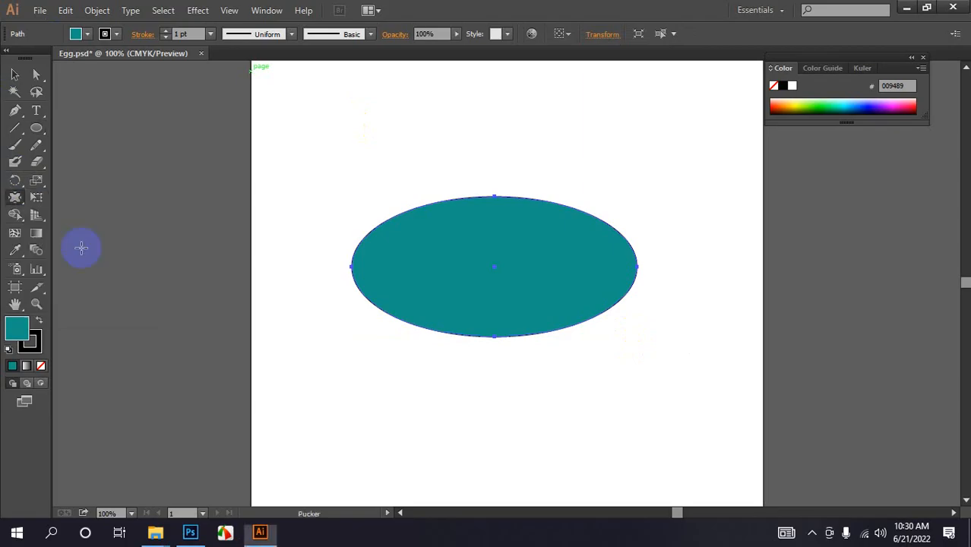
left_click_drag(408, 233, 387, 165)
left_click_drag(484, 219, 484, 147)
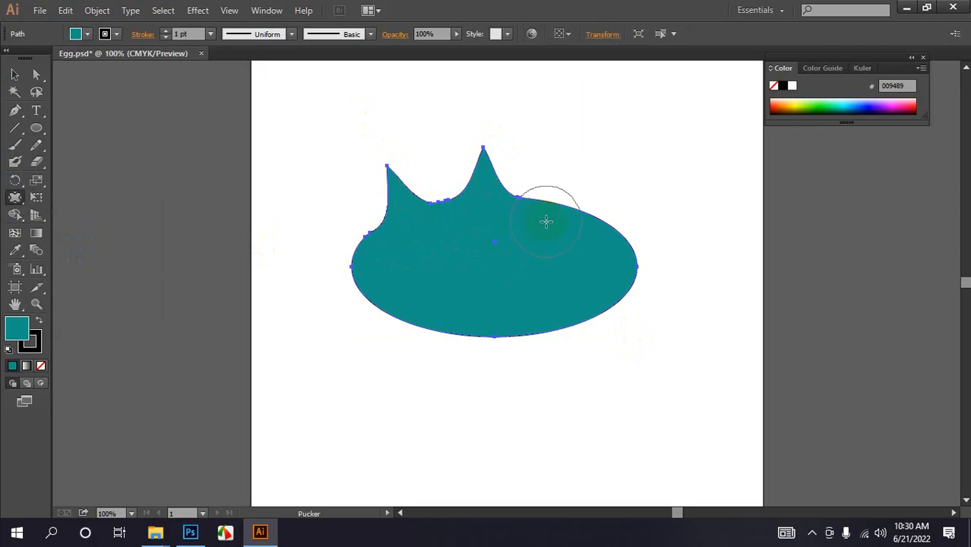
left_click_drag(549, 212, 572, 145)
mouse_move(613, 220)
left_mouse_down()
mouse_move(615, 252)
mouse_move(652, 161)
left_mouse_up()
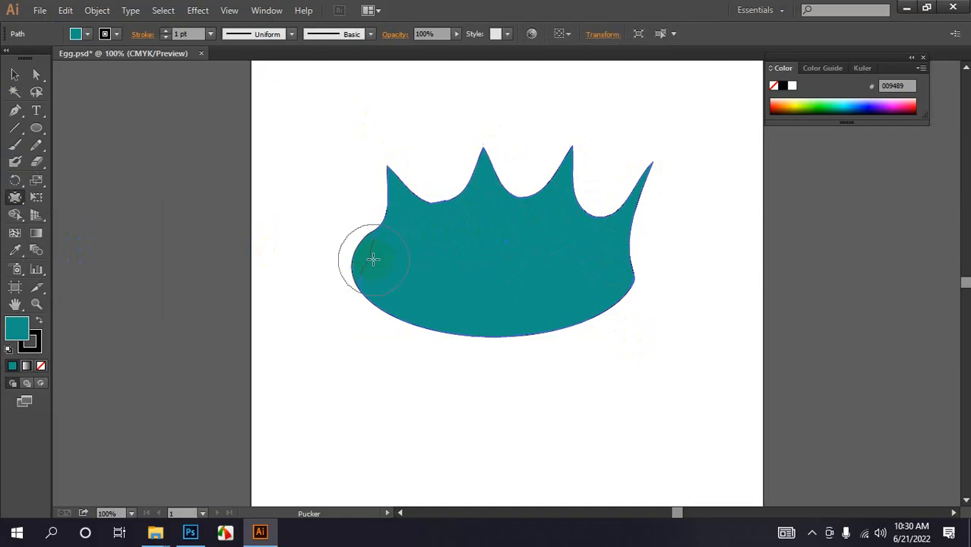
- Pull a long pointed spike out from the shape's left side with the Pucker Tool
left_click_drag(372, 259, 304, 213)
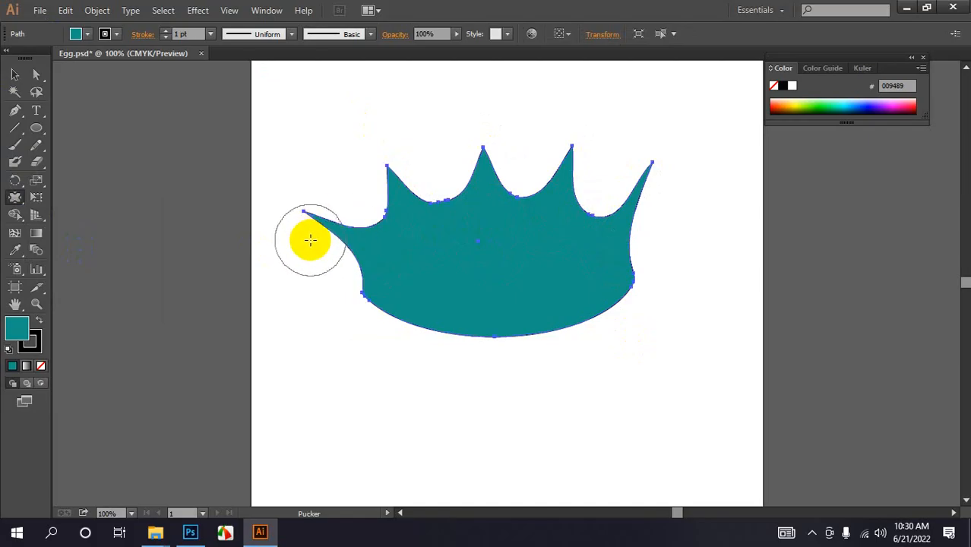
mouse_move(329, 244)
left_mouse_down()
mouse_move(341, 273)
mouse_move(346, 238)
mouse_move(350, 250)
left_mouse_up()
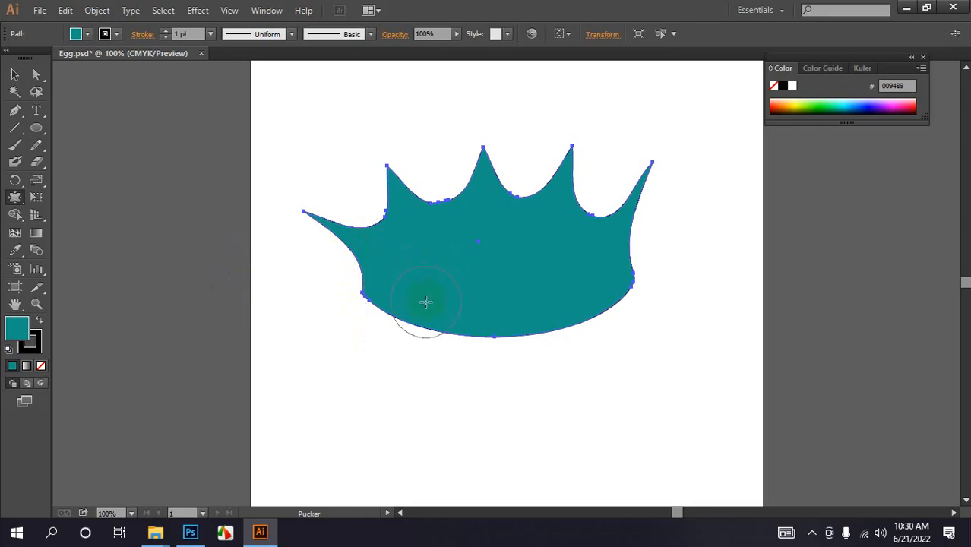
mouse_move(512, 227)
left_mouse_down()
mouse_move(521, 190)
mouse_move(492, 152)
mouse_move(471, 174)
mouse_move(456, 148)
mouse_move(432, 191)
left_mouse_up()
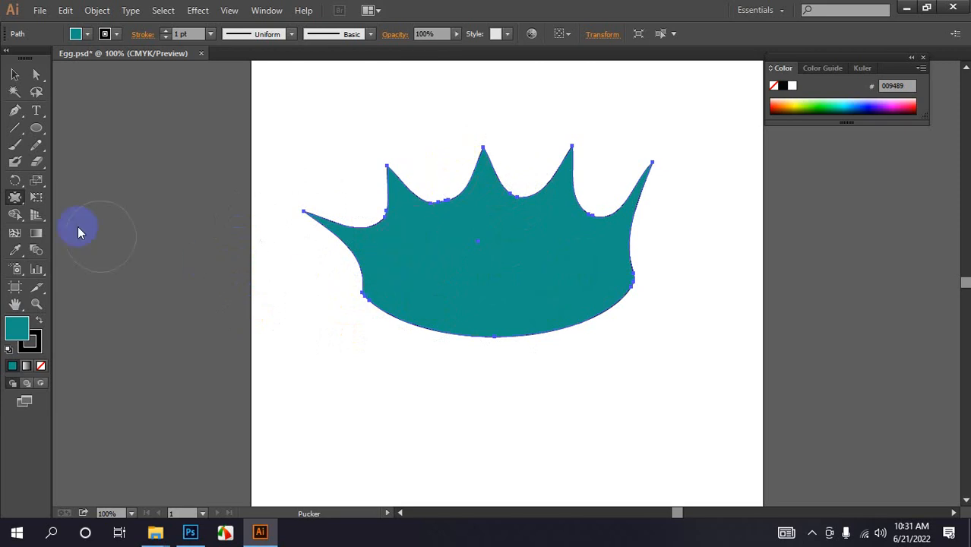
- Roughen the spiked shape's bottom, right and top edges with the Scallop Tool
left_click(15, 198)
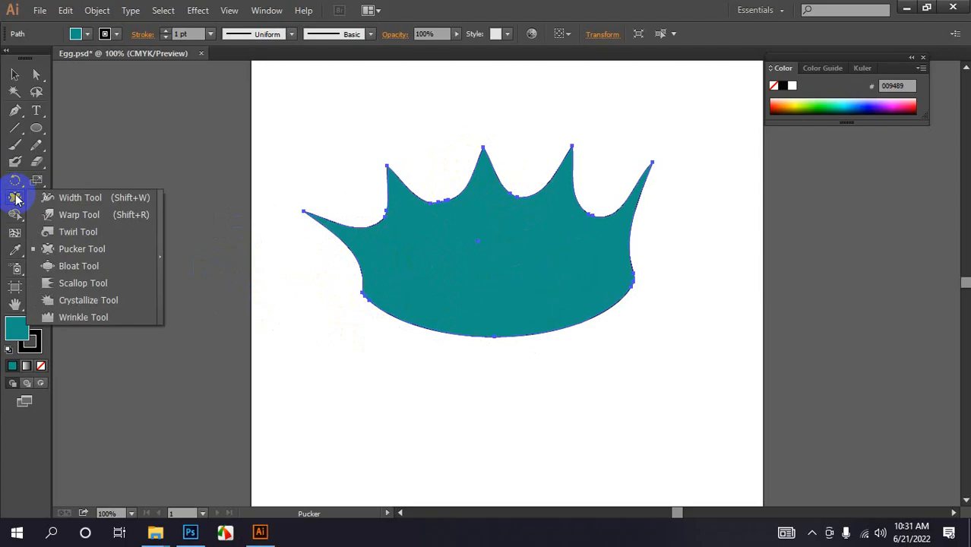
mouse_move(16, 202)
left_mouse_down()
mouse_move(76, 288)
mouse_move(91, 290)
left_mouse_up()
left_click(401, 319)
left_click(405, 320)
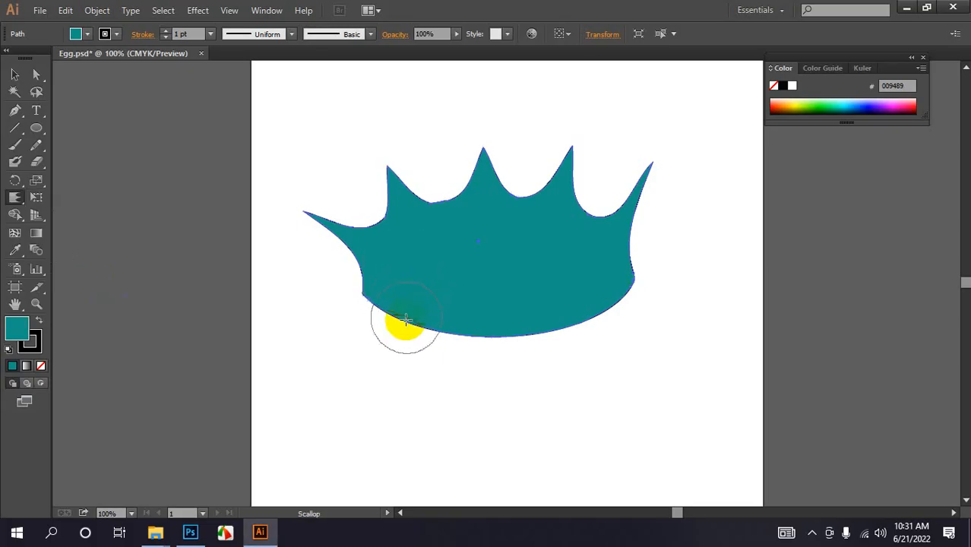
left_click_drag(405, 320, 392, 363)
mouse_move(501, 309)
left_mouse_down()
mouse_move(498, 377)
mouse_move(509, 401)
mouse_move(625, 425)
mouse_move(547, 386)
left_mouse_up()
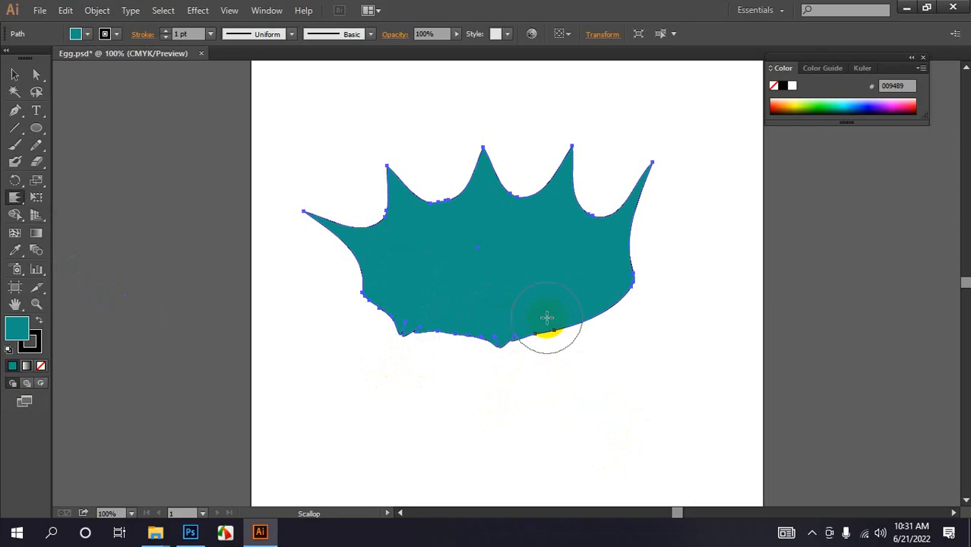
left_click_drag(547, 318, 574, 377)
mouse_move(583, 305)
left_mouse_down()
mouse_move(619, 363)
mouse_move(599, 291)
mouse_move(647, 327)
mouse_move(614, 266)
mouse_move(661, 231)
mouse_move(633, 249)
left_mouse_up()
mouse_move(601, 192)
left_mouse_down()
mouse_move(611, 138)
mouse_move(592, 172)
left_mouse_up()
mouse_move(535, 183)
left_mouse_down()
mouse_move(538, 129)
mouse_move(493, 115)
mouse_move(439, 127)
mouse_move(361, 263)
mouse_move(458, 282)
left_mouse_up()
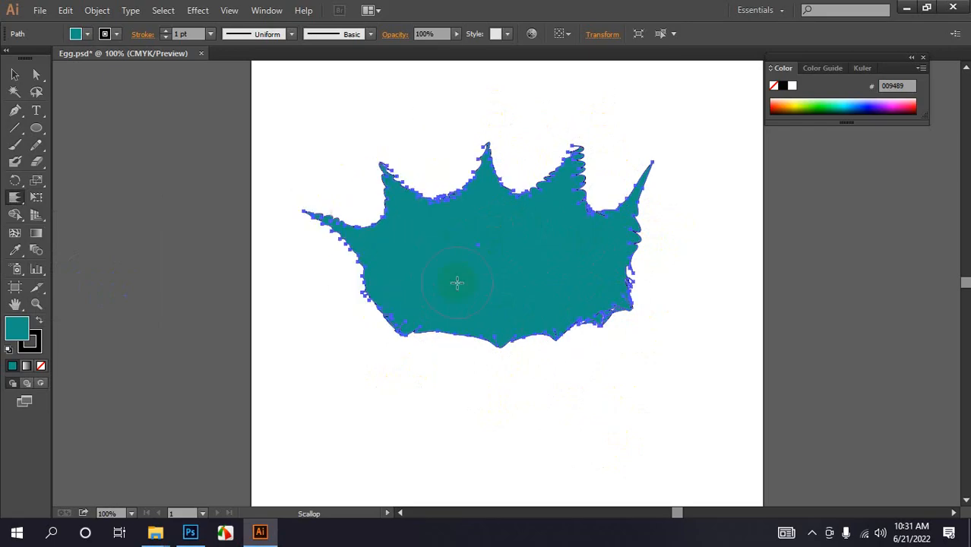
- Deselect, then select the scalloped shape and delete it
left_click(18, 78)
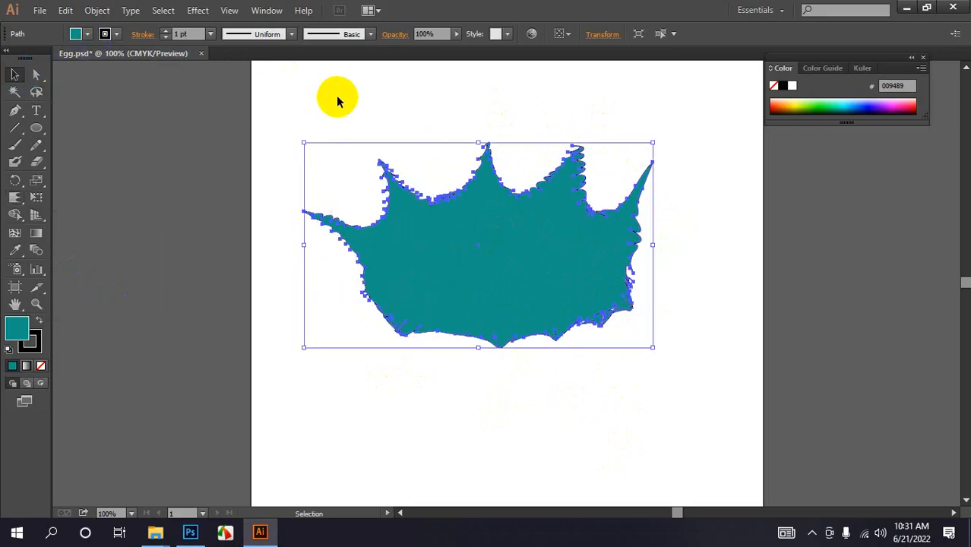
left_click(338, 99)
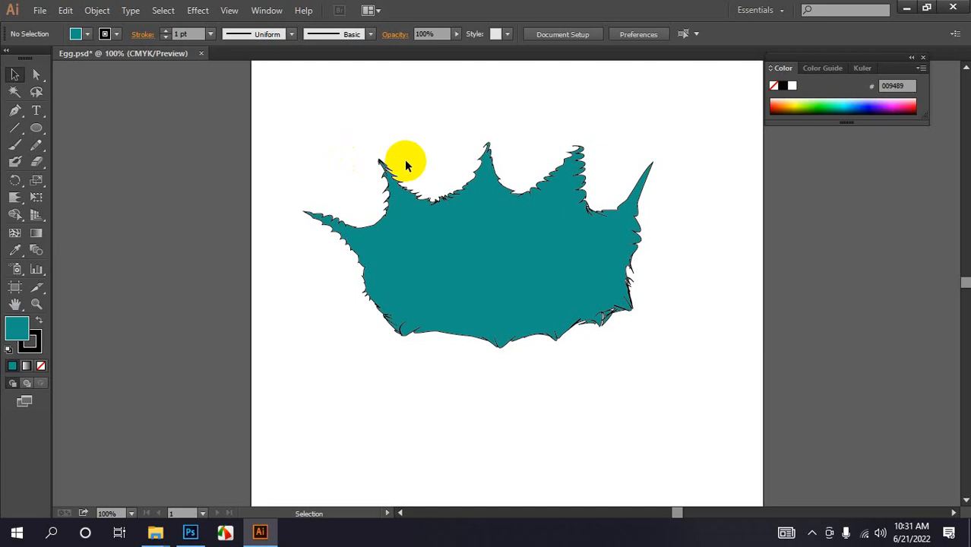
left_click_drag(313, 174, 673, 391)
key("Delete")
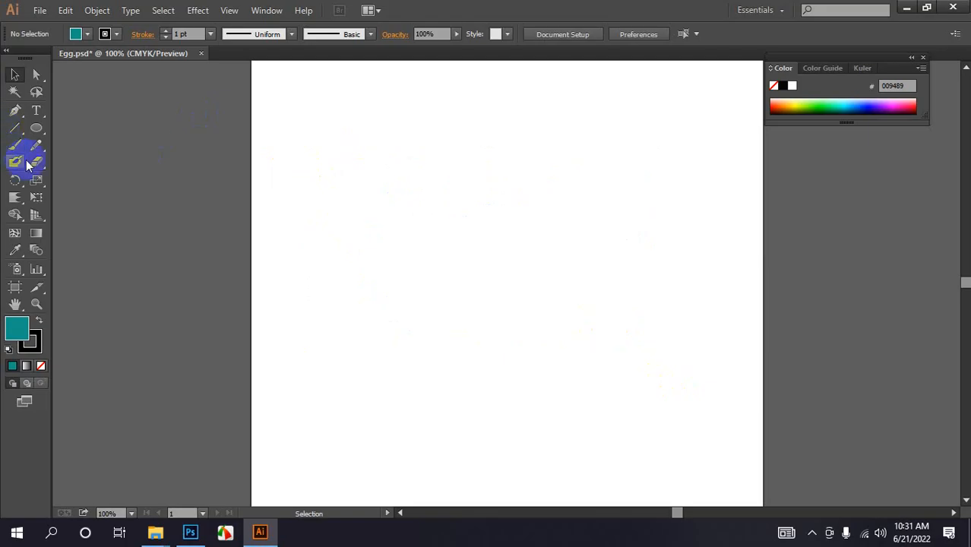
- Draw a rectangle in the right half of the artboard with the Rectangle Tool
left_click(38, 130)
left_click(82, 127)
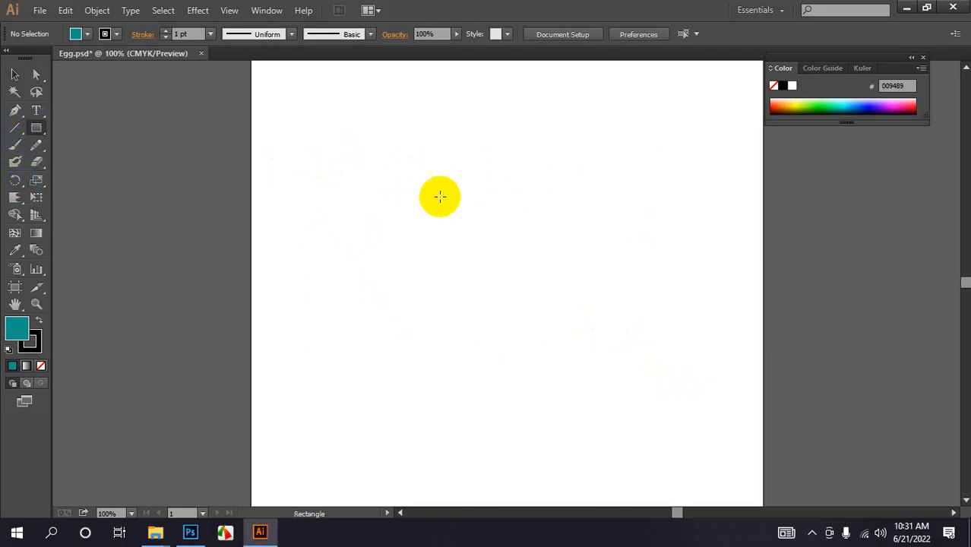
left_click_drag(439, 196, 694, 296)
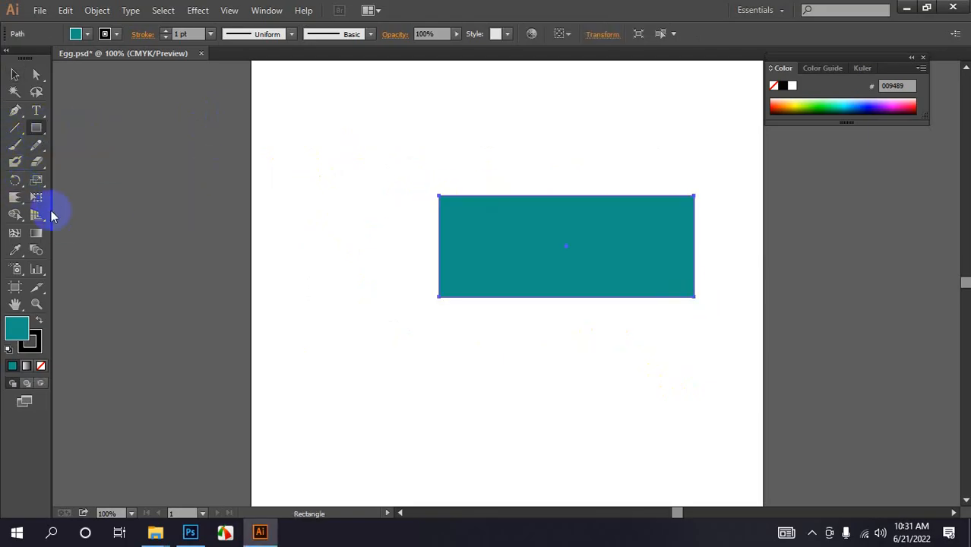
- Scallop the rectangle's top edge into jagged points with the Scallop Tool, then deselect
left_click_drag(15, 197, 72, 284)
left_click(423, 212)
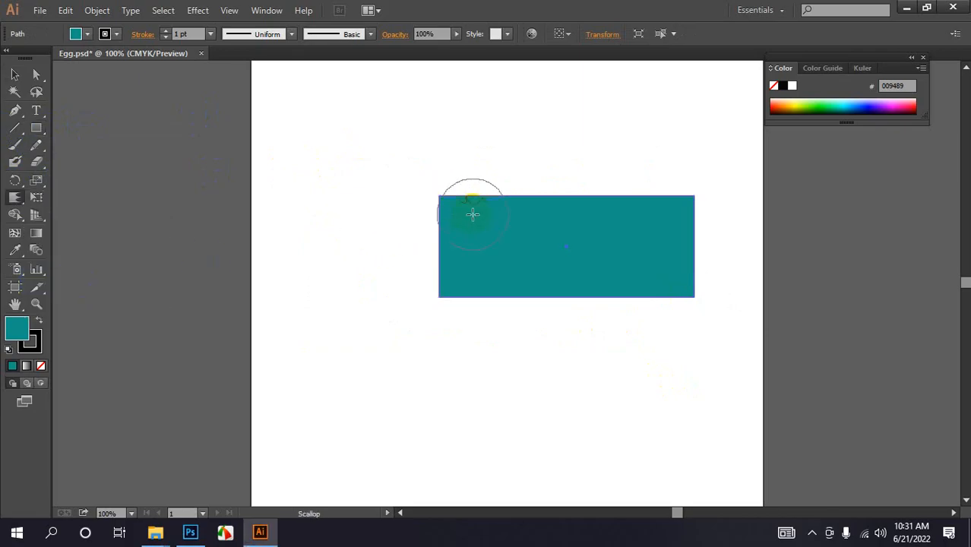
mouse_move(482, 171)
left_mouse_down()
mouse_move(484, 195)
mouse_move(506, 204)
mouse_move(531, 161)
mouse_move(576, 213)
mouse_move(574, 165)
mouse_move(621, 164)
mouse_move(670, 145)
mouse_move(655, 176)
mouse_move(652, 148)
mouse_move(617, 162)
mouse_move(559, 134)
mouse_move(494, 190)
mouse_move(474, 145)
mouse_move(464, 204)
mouse_move(442, 138)
mouse_move(279, 156)
left_mouse_up()
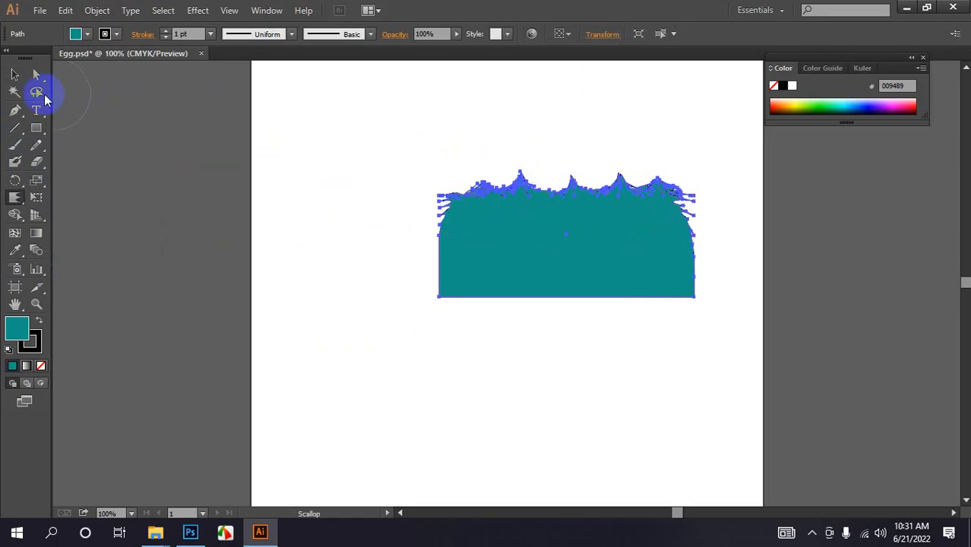
left_click(14, 76)
left_click(376, 136)
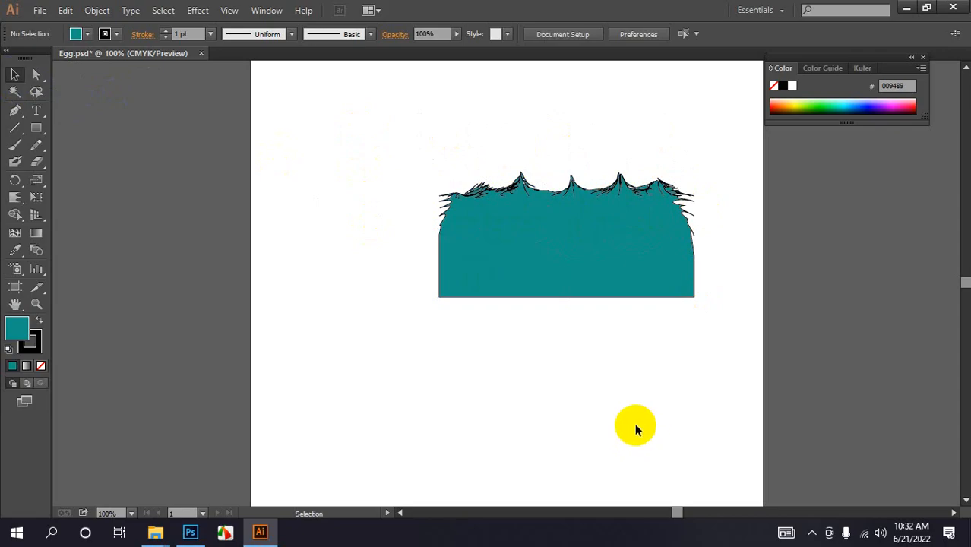
left_click(532, 457)
- Spike the rectangle's bottom and side edges outward with the Crystallize Tool
left_click(15, 199)
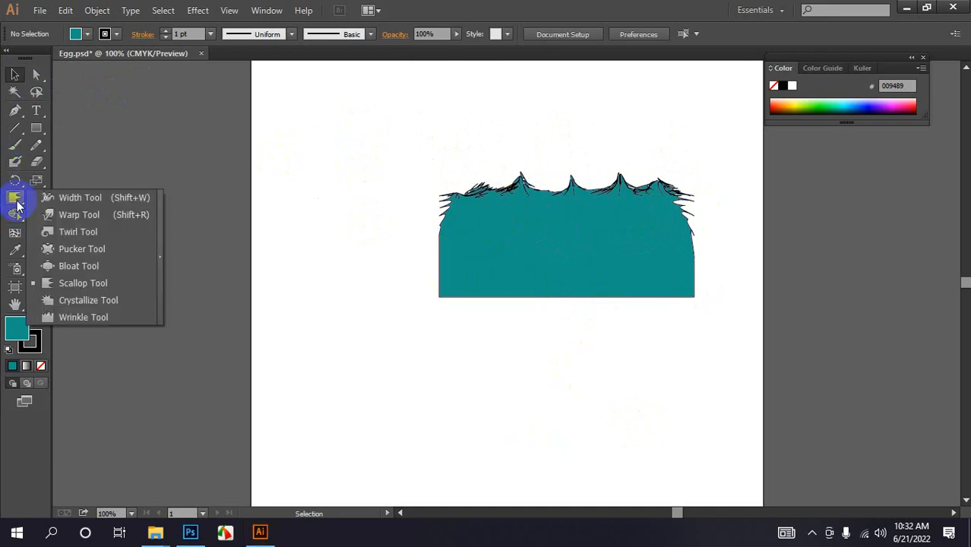
left_click_drag(16, 205, 99, 307)
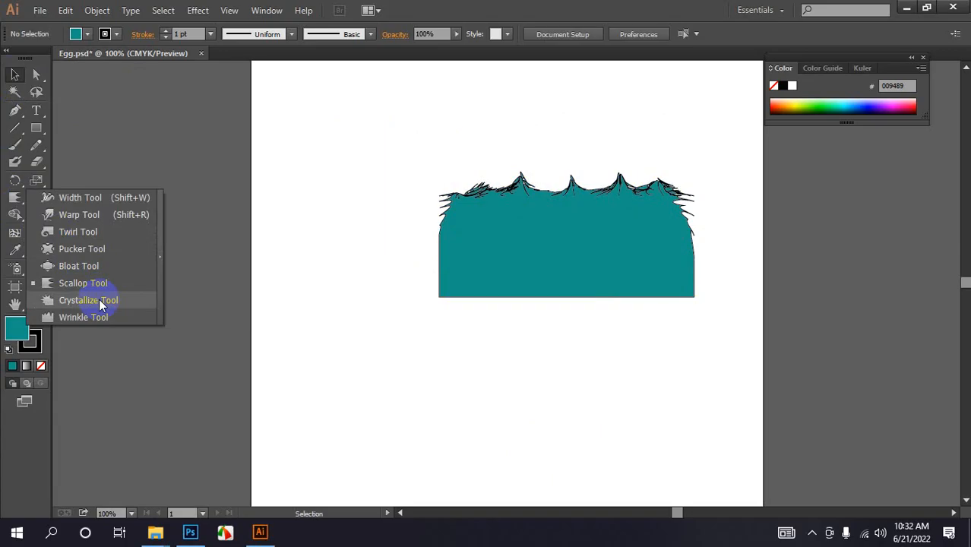
left_click_drag(99, 307, 99, 304)
left_click_drag(462, 290, 423, 319)
left_click_drag(674, 288, 675, 343)
left_click_drag(604, 283, 602, 360)
mouse_move(531, 285)
left_mouse_down()
mouse_move(531, 326)
mouse_move(497, 282)
mouse_move(497, 303)
mouse_move(516, 281)
mouse_move(525, 322)
mouse_move(535, 281)
mouse_move(545, 309)
mouse_move(579, 316)
mouse_move(609, 278)
mouse_move(623, 292)
mouse_move(585, 305)
left_mouse_up()
- Select the crystallized shape and delete it
left_click(13, 75)
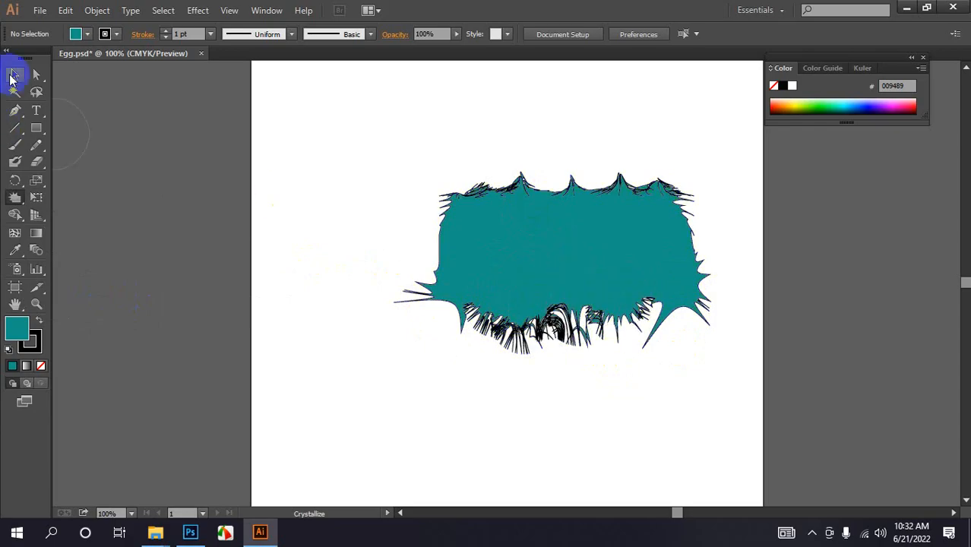
left_click_drag(414, 167, 685, 363)
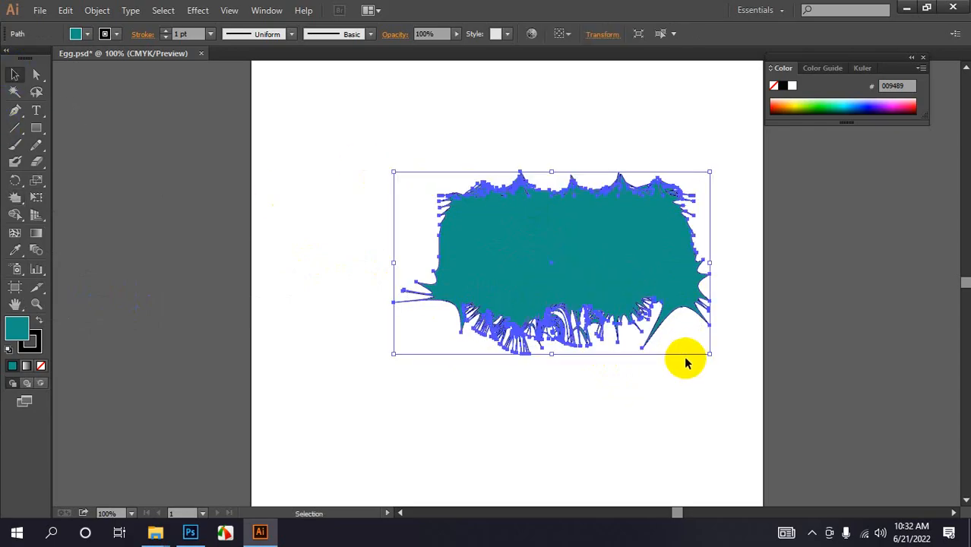
key("Delete")
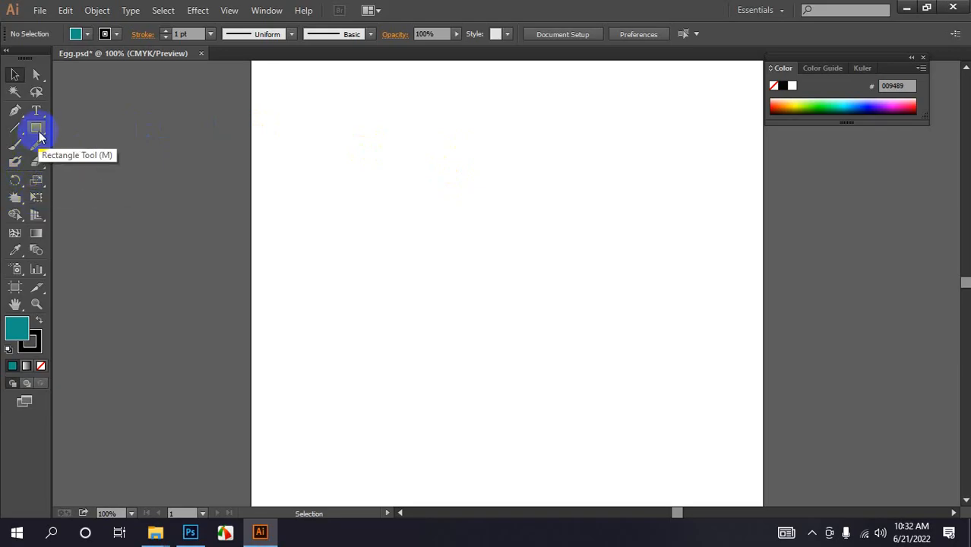
- Draw a wide ellipse in the upper middle of the artboard with the Ellipse Tool
left_click_drag(39, 136, 102, 163)
left_click_drag(403, 158, 648, 286)
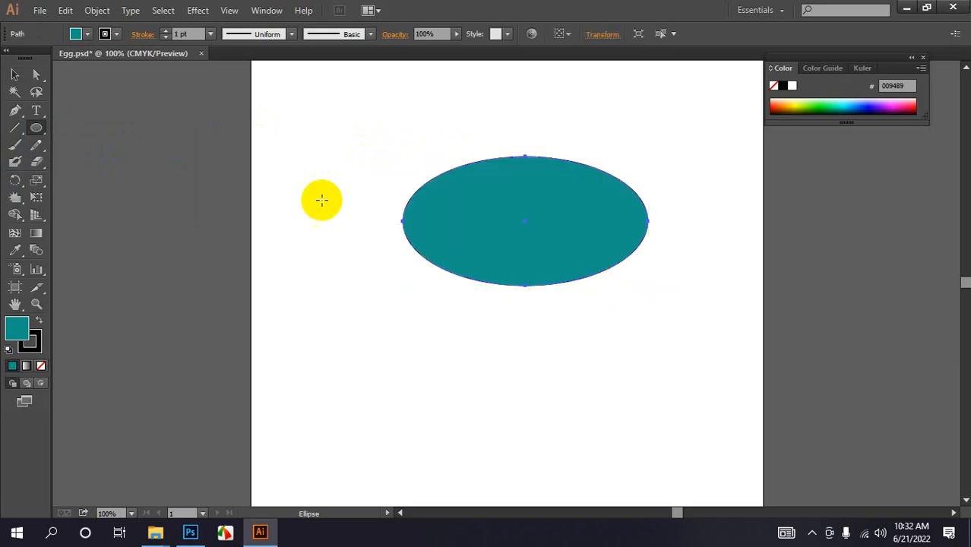
- Spike the ellipse's top edge with the Crystallize Tool, then deselect
mouse_move(9, 199)
left_mouse_down()
mouse_move(71, 269)
mouse_move(76, 299)
left_mouse_up()
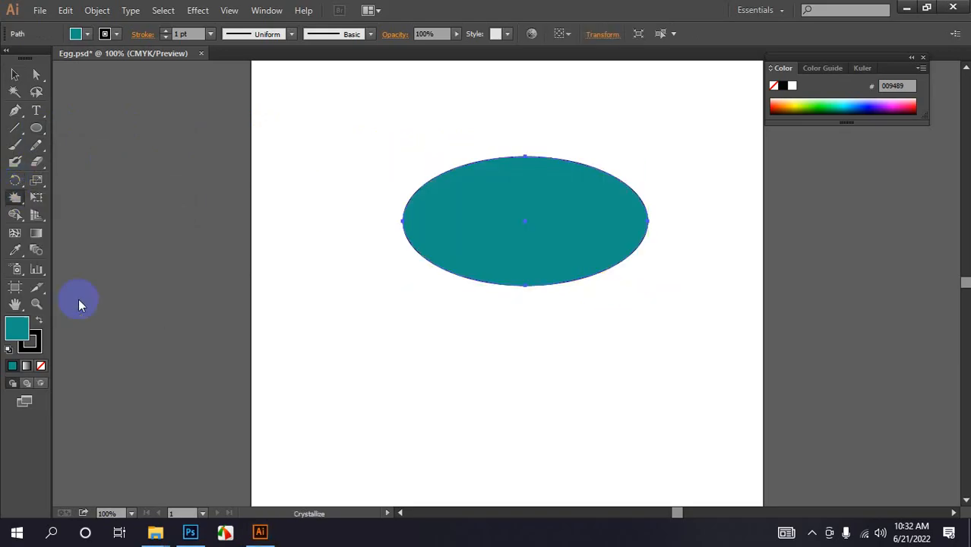
mouse_move(457, 186)
left_mouse_down()
mouse_move(444, 128)
mouse_move(530, 184)
mouse_move(559, 188)
mouse_move(621, 156)
mouse_move(650, 173)
mouse_move(574, 146)
mouse_move(464, 180)
mouse_move(438, 160)
mouse_move(414, 161)
left_mouse_up()
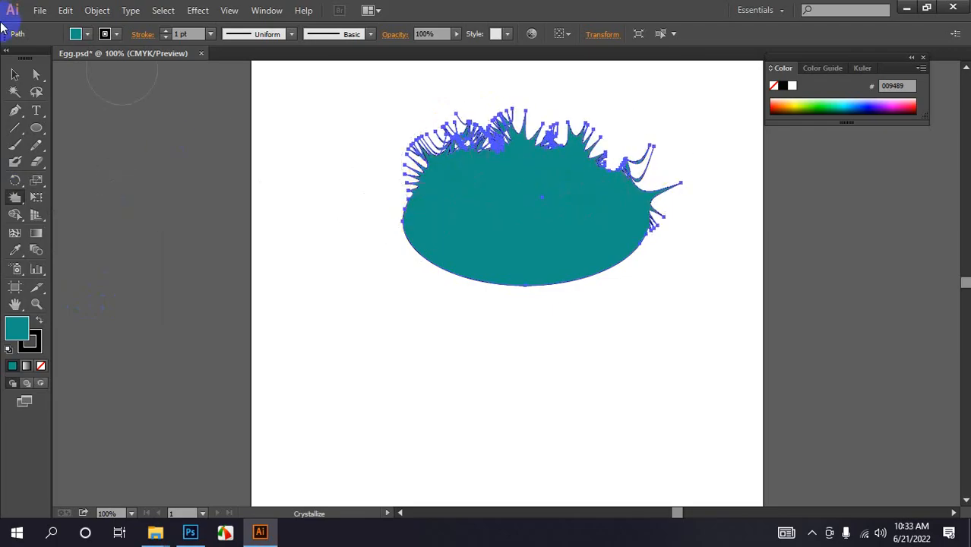
left_click(15, 73)
left_click(332, 232)
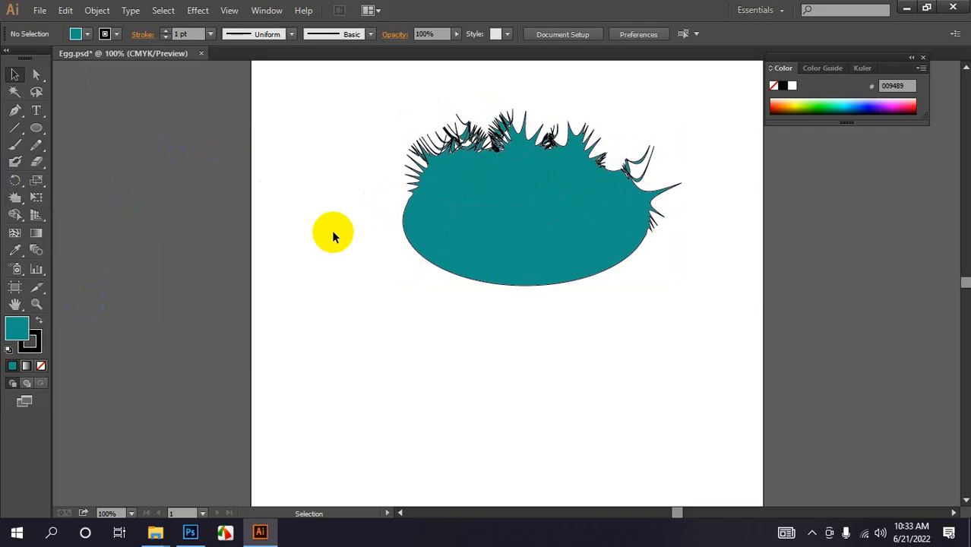
- Select the crystallized ellipse and delete it
left_click_drag(497, 155, 497, 133)
left_click(314, 206)
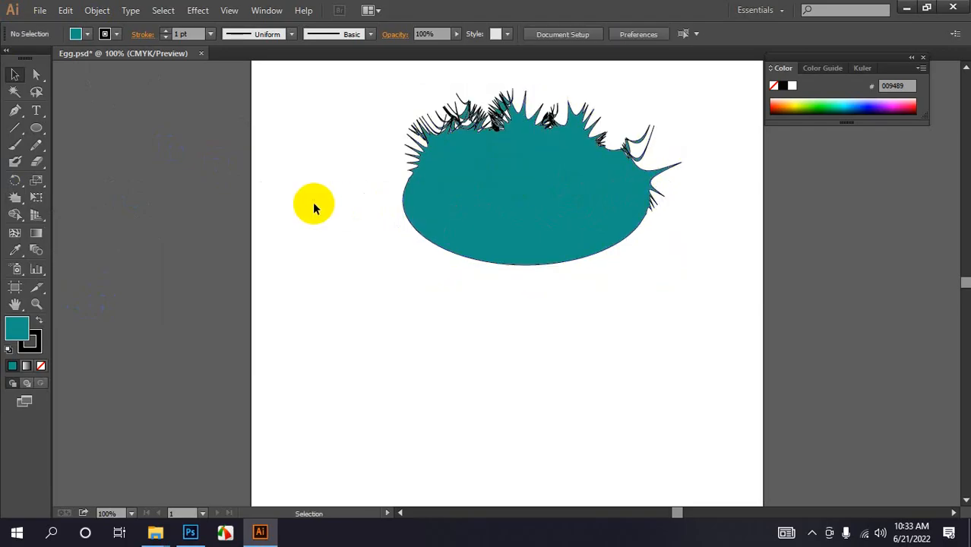
left_click_drag(329, 113, 658, 366)
key("Delete")
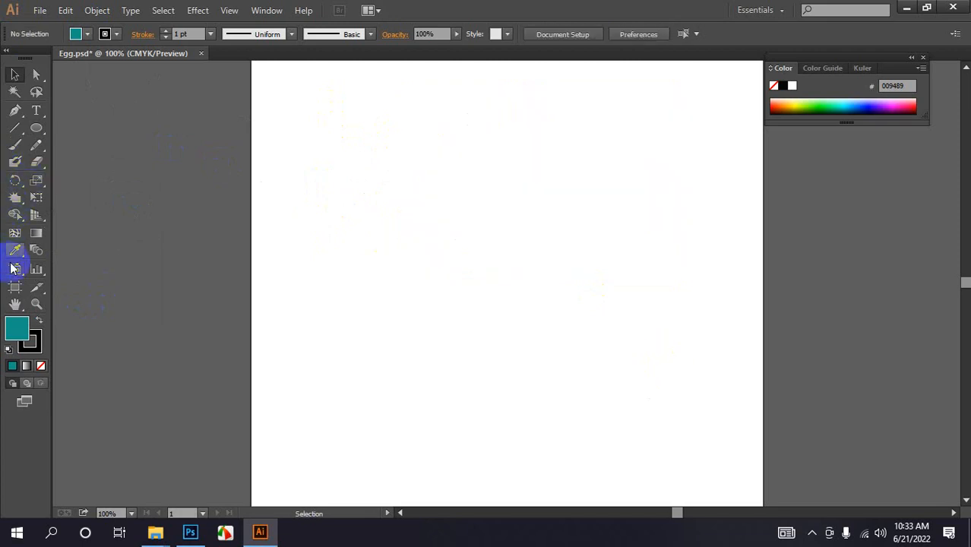
- Draw a wide rectangle in the upper middle of the artboard with the Rectangle Tool
left_click_drag(36, 129, 85, 129)
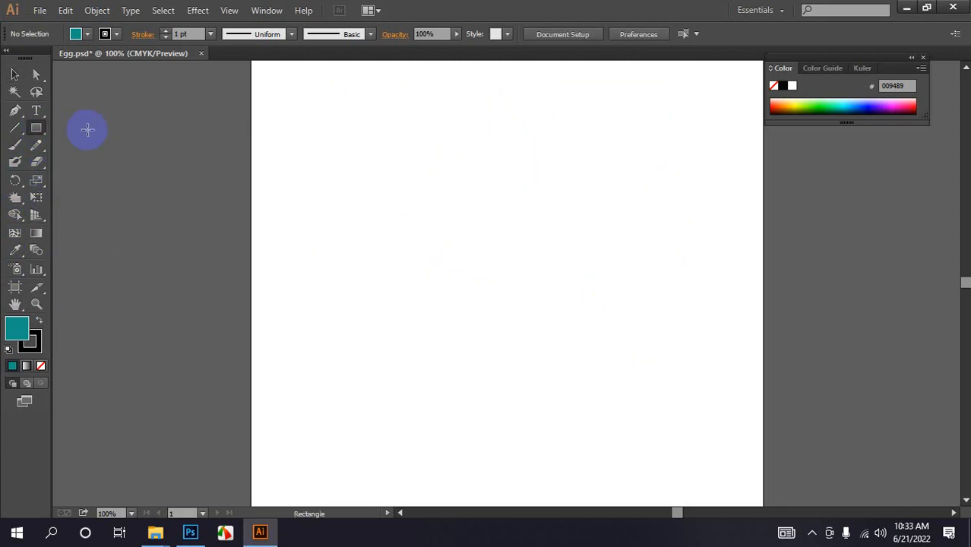
left_click_drag(406, 159, 646, 284)
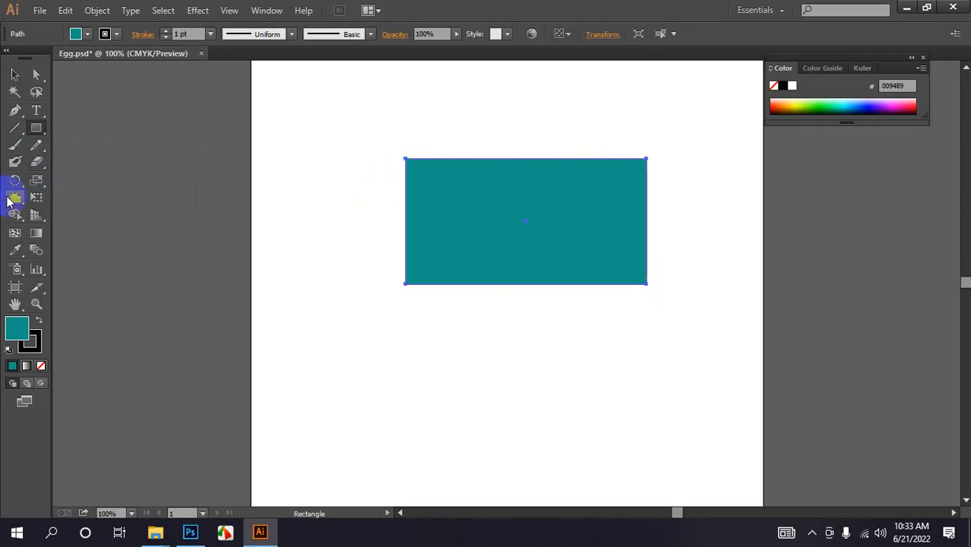
- Wrinkle the rectangle's top edge with the Wrinkle Tool, then select the rectangle and undo the wrinkle
left_click_drag(13, 195, 78, 315)
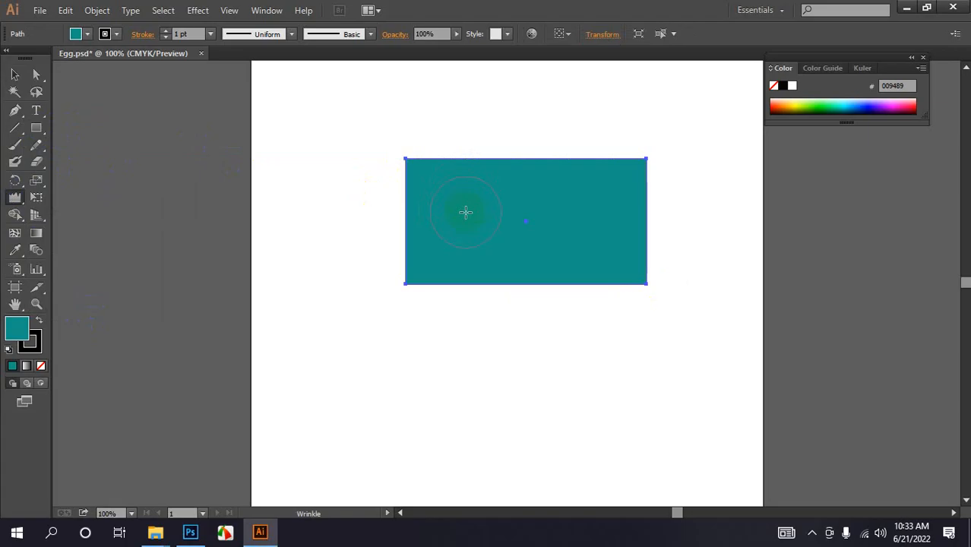
left_click_drag(16, 199, 74, 217)
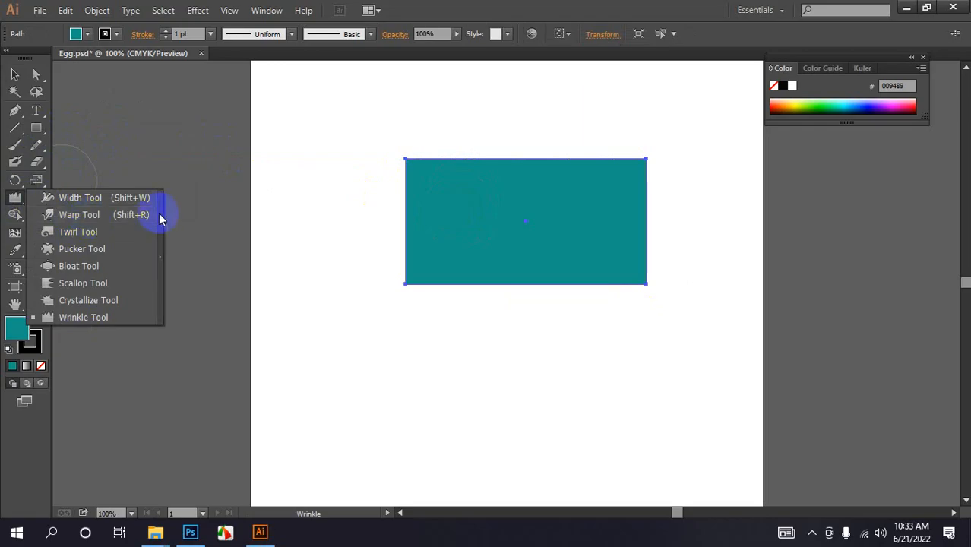
mouse_move(429, 170)
left_mouse_down()
mouse_move(488, 152)
mouse_move(519, 165)
mouse_move(540, 104)
mouse_move(576, 161)
mouse_move(585, 139)
mouse_move(618, 158)
mouse_move(561, 173)
left_mouse_up()
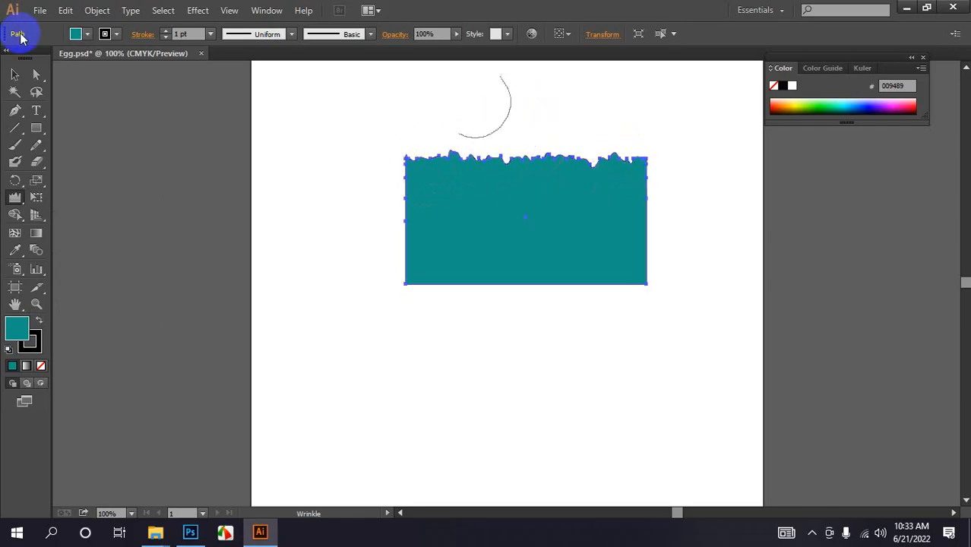
left_click(14, 74)
left_click(575, 394)
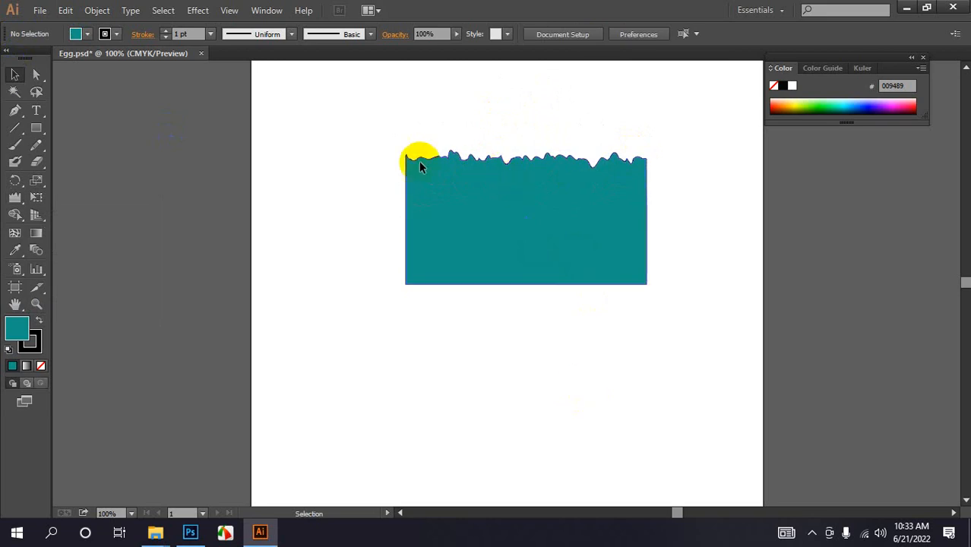
left_click_drag(354, 143, 658, 312)
key("a")
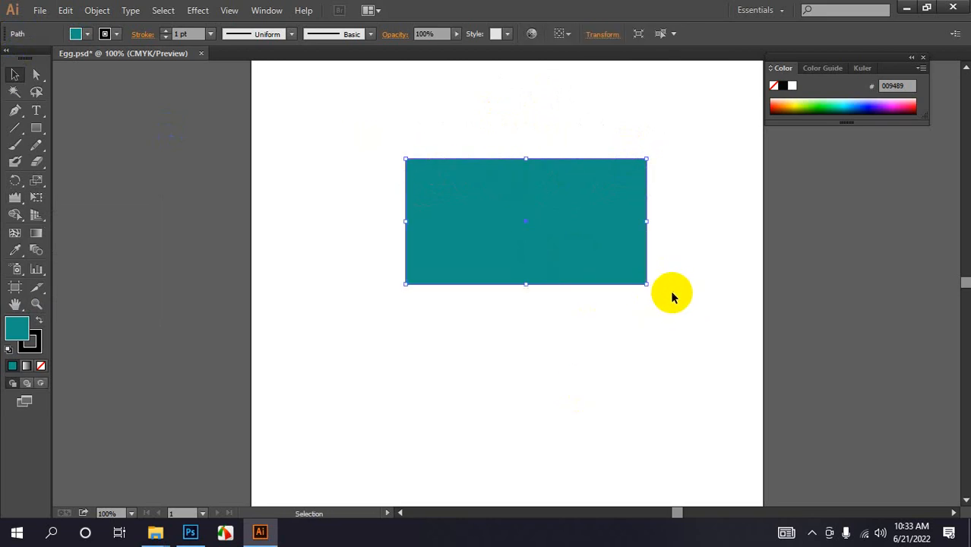
- Wrinkle the rectangle's top edge into wavy bumps with the Wrinkle Tool, then deselect
key("ctrl+=")
key("ctrl+=")
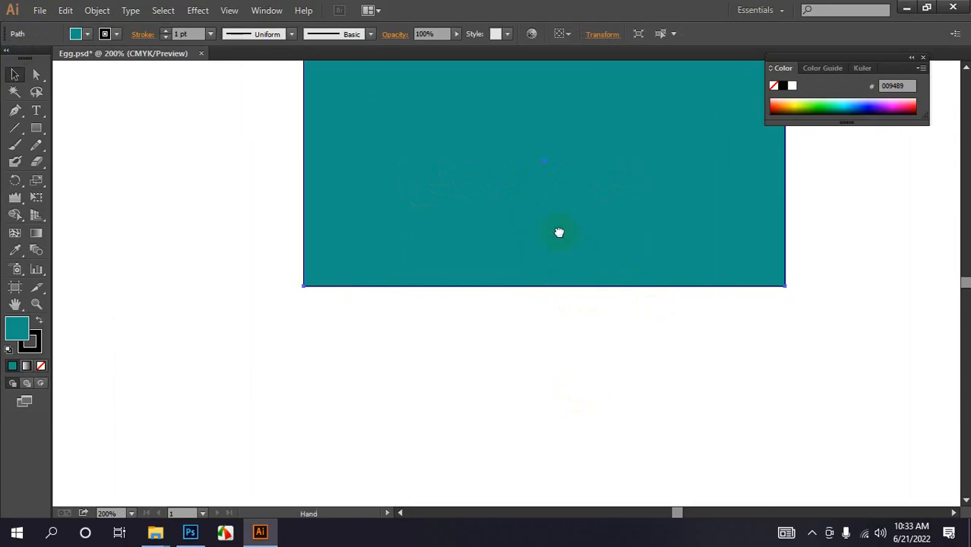
left_click_drag(559, 230, 432, 481)
scroll(304, 295, "down", 3)
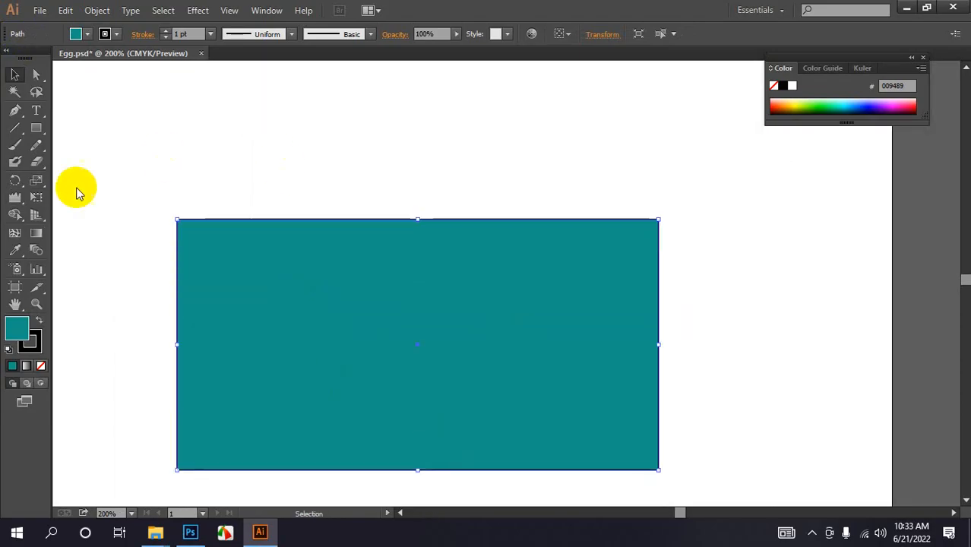
left_click_drag(14, 197, 59, 318)
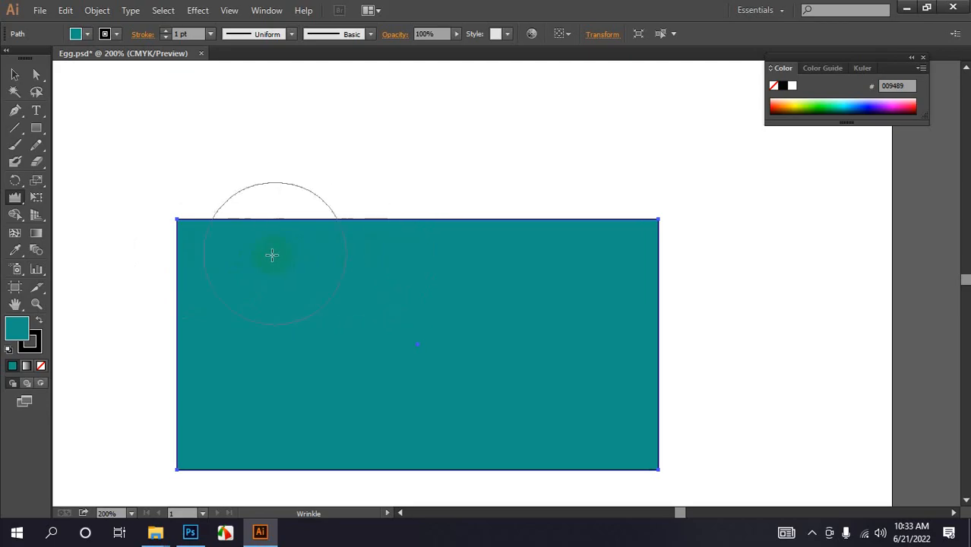
mouse_move(257, 292)
left_mouse_down()
mouse_move(287, 275)
mouse_move(323, 260)
mouse_move(348, 267)
mouse_move(383, 248)
mouse_move(424, 267)
mouse_move(458, 260)
mouse_move(528, 291)
mouse_move(536, 274)
mouse_move(562, 285)
mouse_move(609, 257)
mouse_move(259, 250)
mouse_move(222, 214)
left_mouse_up()
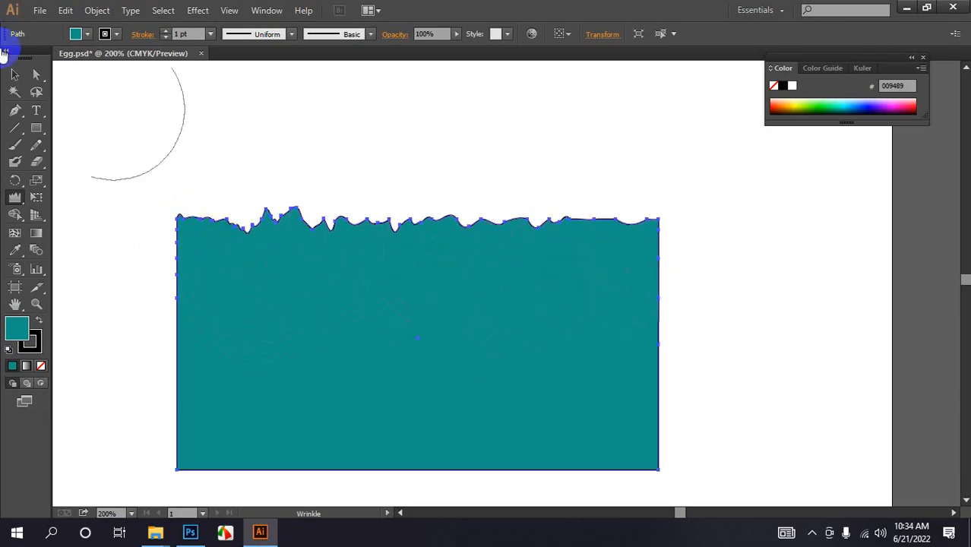
left_click(16, 76)
left_click(288, 138)
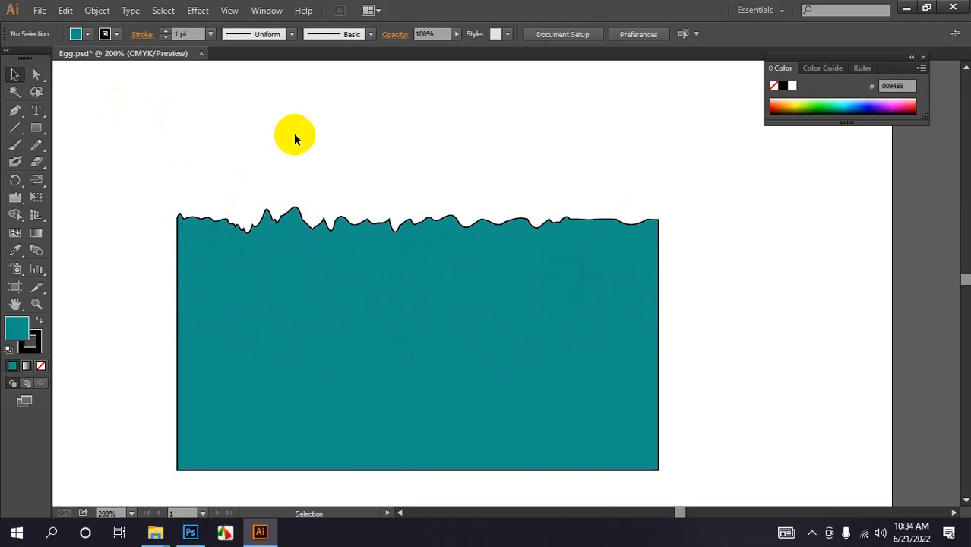
- Bloat the rectangle's right edge into rounded bulges with the Bloat Tool
left_click(15, 197)
left_click_drag(21, 200, 82, 200)
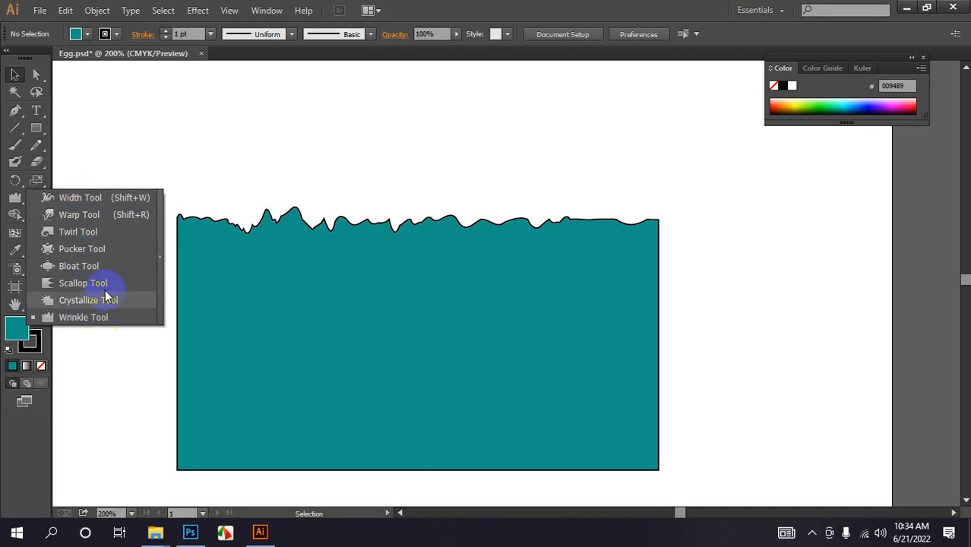
left_click(524, 7)
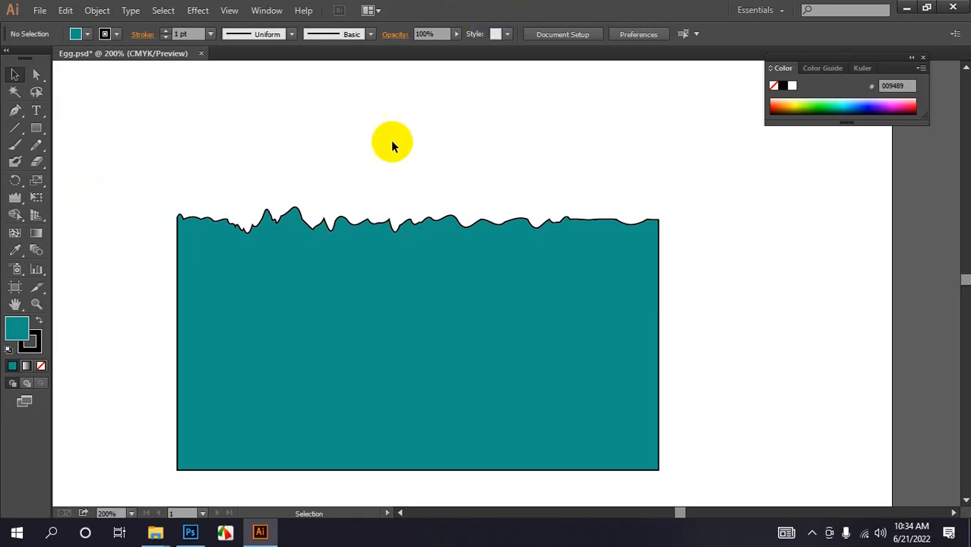
left_click(14, 199)
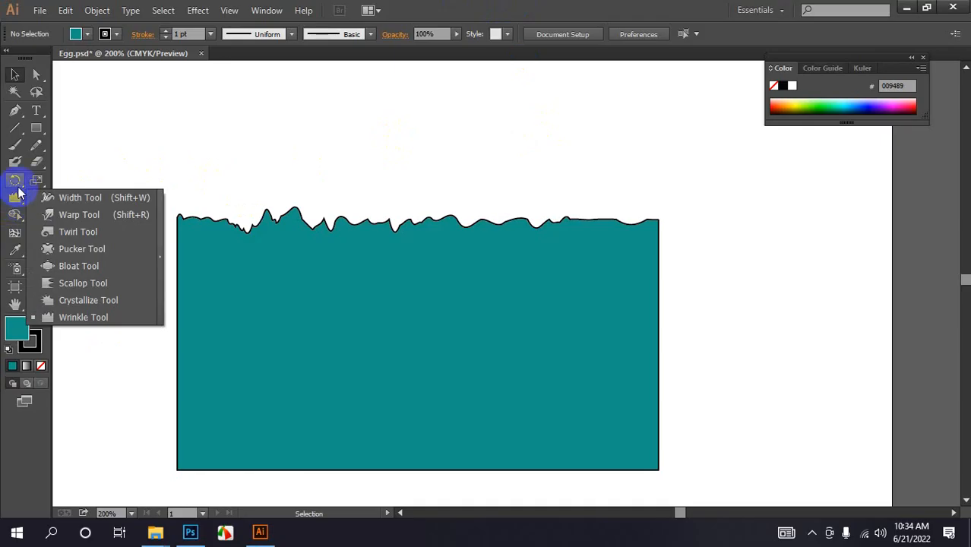
left_click(81, 267)
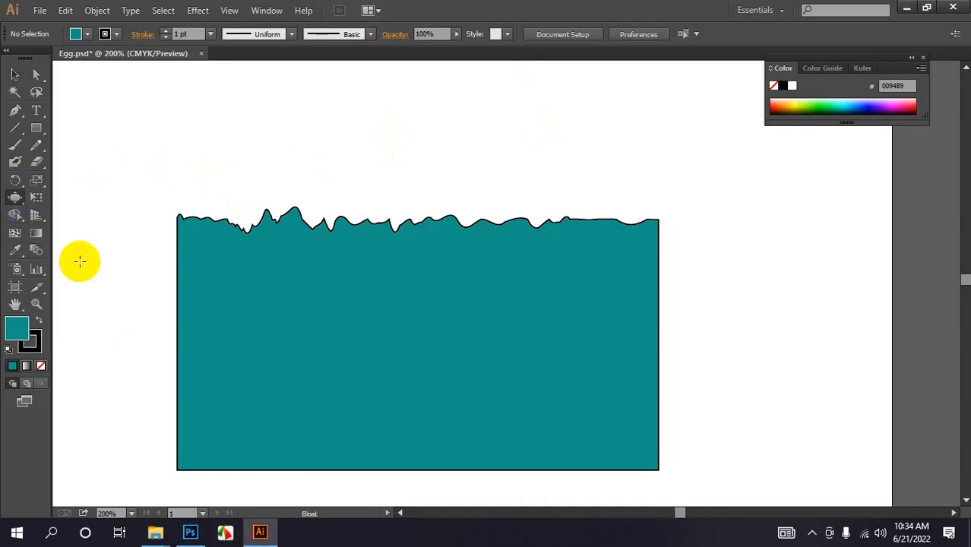
left_click_drag(602, 299, 692, 297)
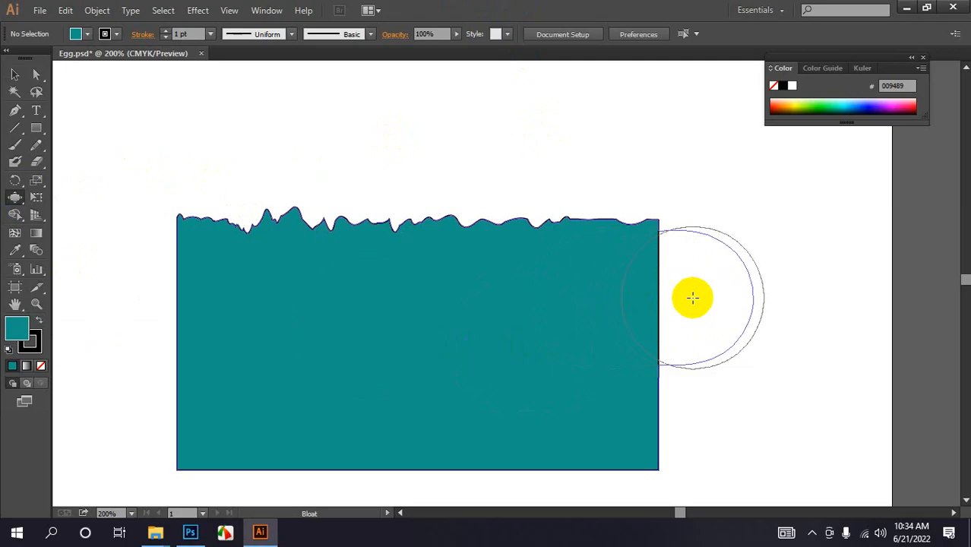
left_click_drag(614, 408, 661, 408)
- Bloat the shape's left corner and right side further with the Bloat Tool
scroll(656, 323, "down", 2)
scroll(656, 323, "down", 2)
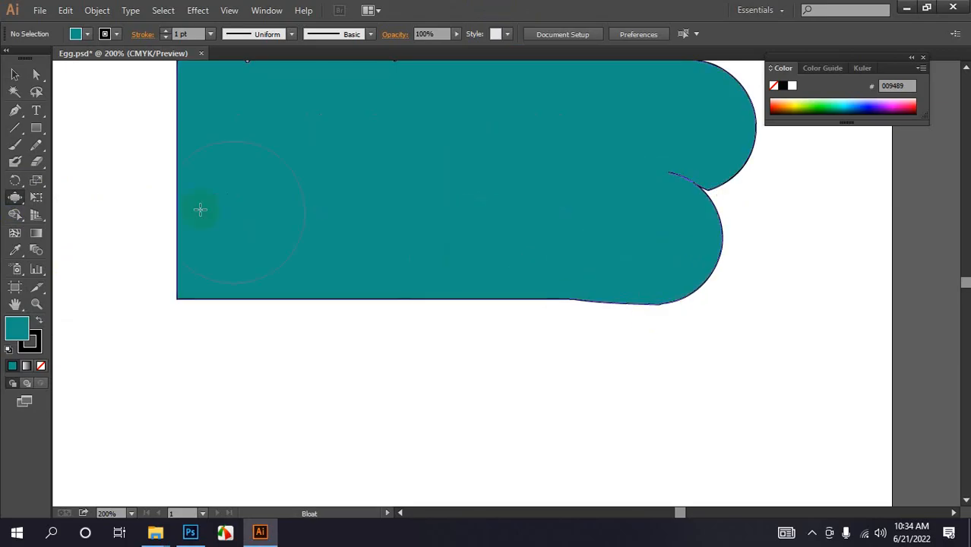
left_click(15, 197)
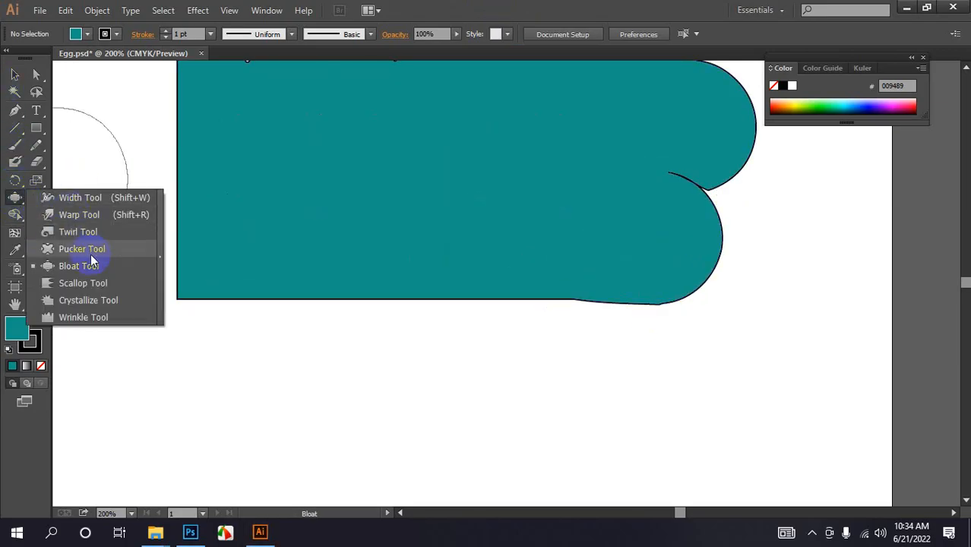
scroll(410, 231, "up", 1)
mouse_move(410, 230)
left_mouse_down()
mouse_move(278, 312)
mouse_move(237, 299)
mouse_move(202, 146)
mouse_move(260, 168)
left_mouse_up()
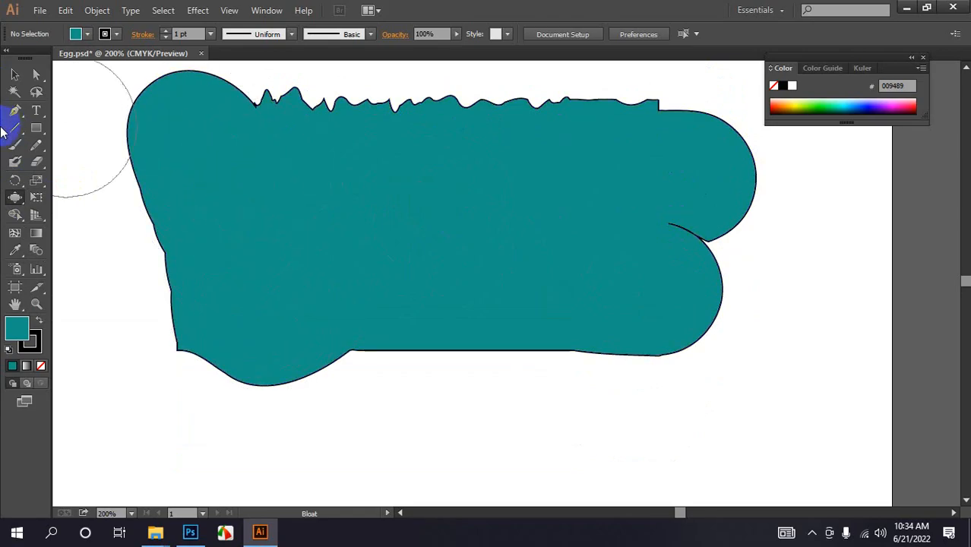
left_click(14, 197)
mouse_move(304, 210)
left_mouse_down()
mouse_move(388, 231)
mouse_move(399, 306)
mouse_move(381, 290)
mouse_move(369, 314)
mouse_move(427, 288)
mouse_move(496, 292)
mouse_move(534, 323)
mouse_move(583, 342)
mouse_move(598, 317)
mouse_move(691, 342)
mouse_move(652, 232)
mouse_move(678, 213)
mouse_move(716, 247)
mouse_move(676, 274)
left_mouse_up()
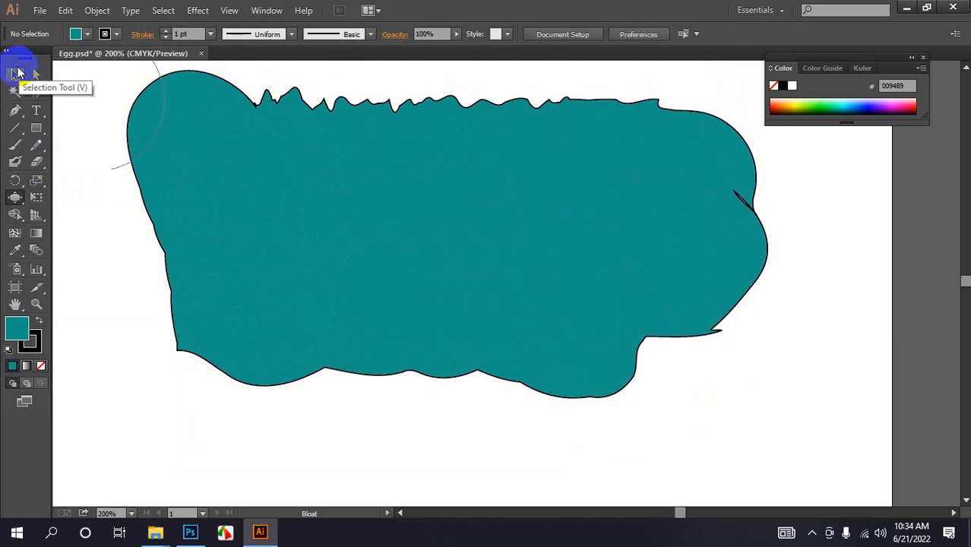
- Select the bloated shape and delete it
left_click(15, 74)
left_click(407, 384)
key("Delete")
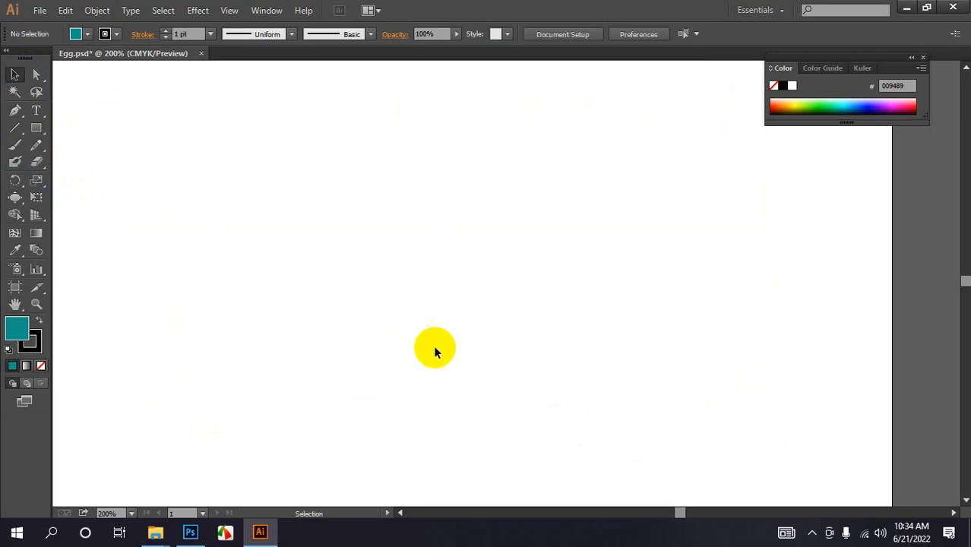
left_click(15, 197)
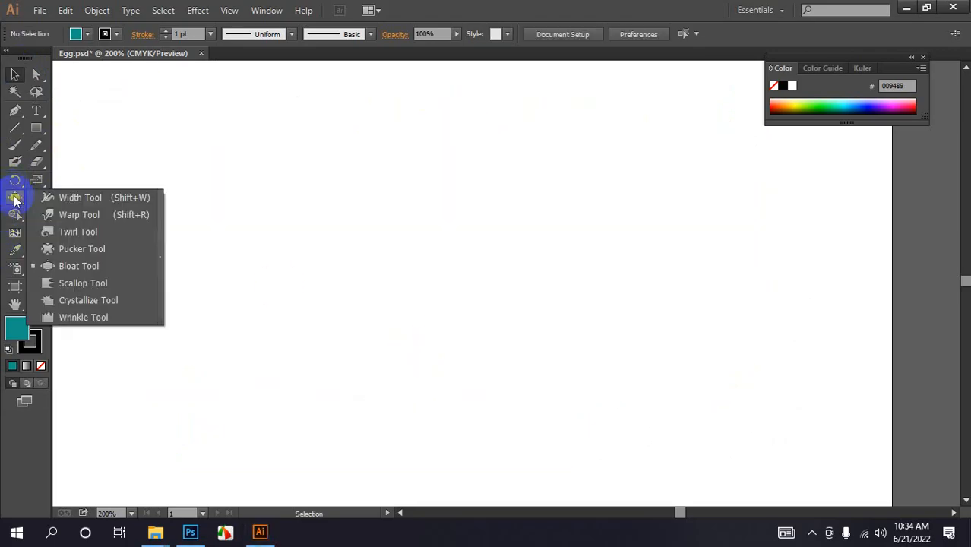
left_click(460, 16)
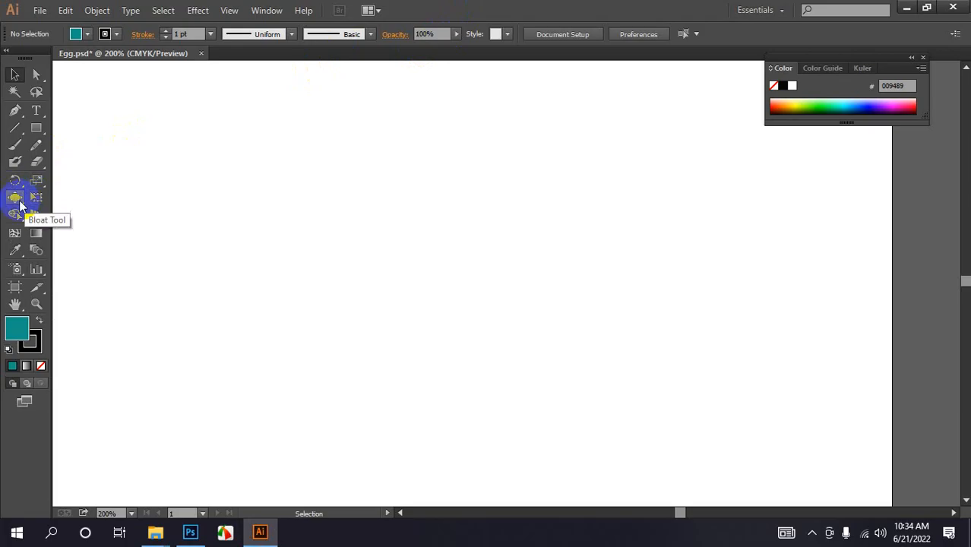
left_click(35, 215)
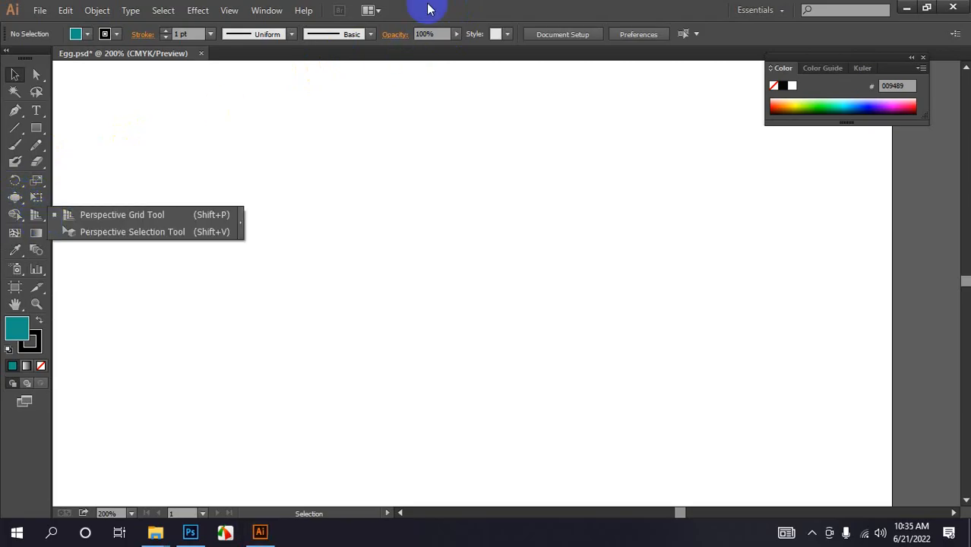
left_click(430, 9)
left_click(14, 215)
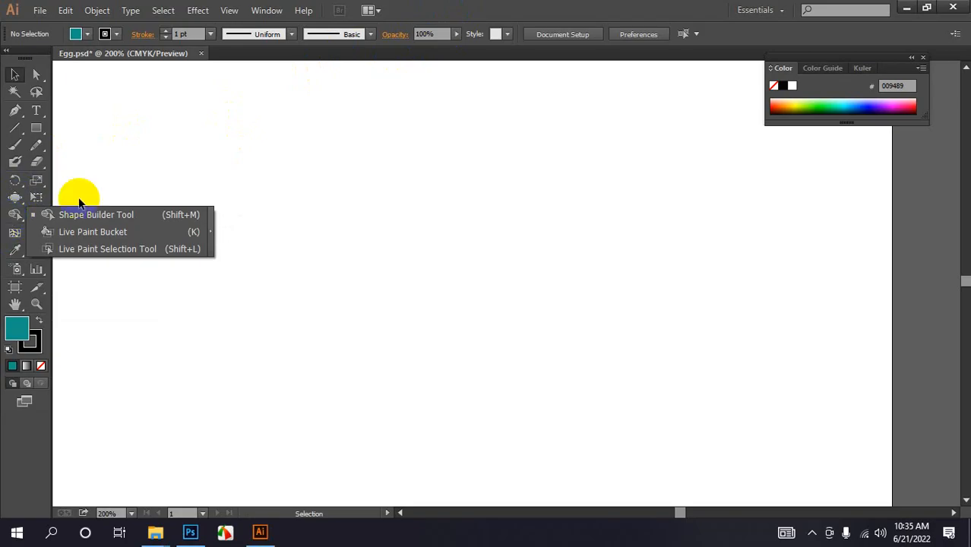
left_click(487, 17)
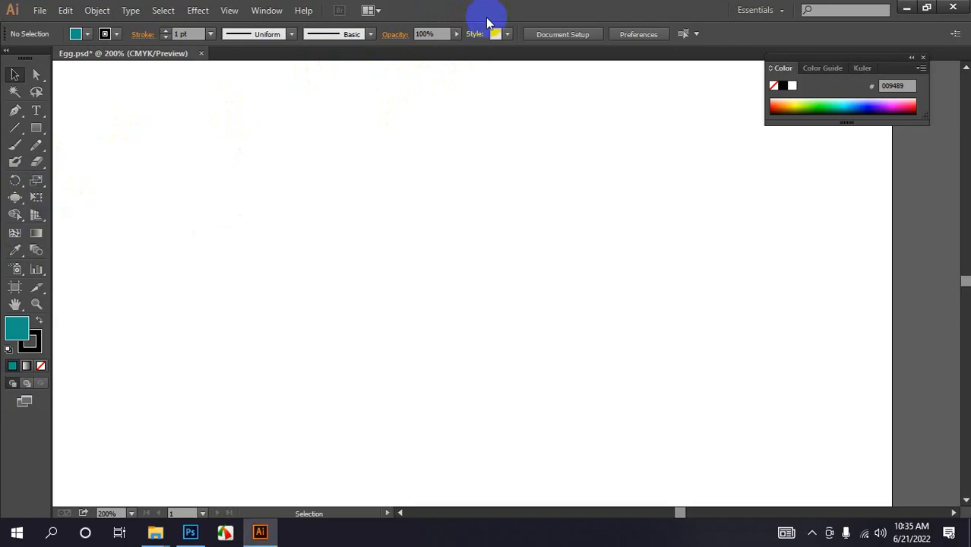
- Draw a square in the upper left area of the artboard with the Rectangle Tool
left_click_drag(35, 128, 87, 131)
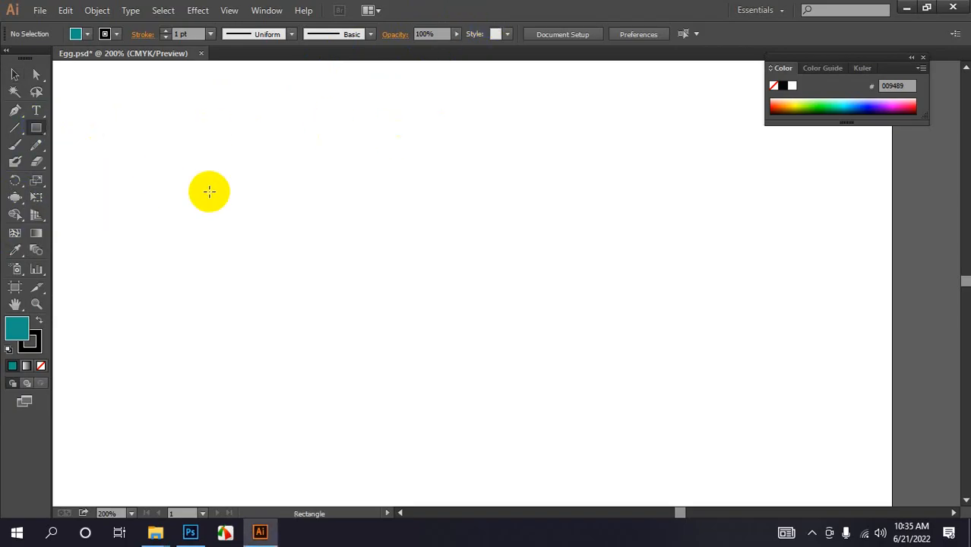
key("ctrl+minus")
key("ctrl+minus")
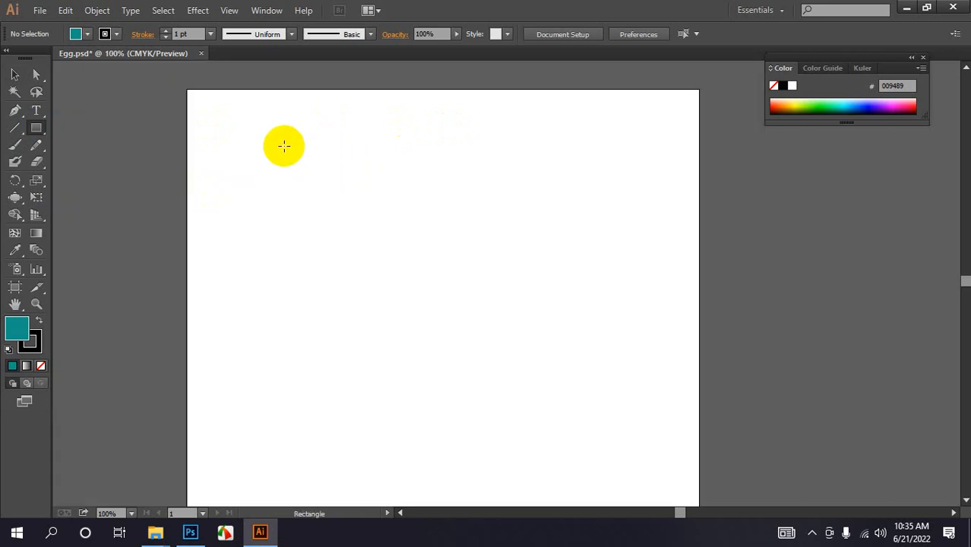
left_click_drag(284, 146, 387, 240)
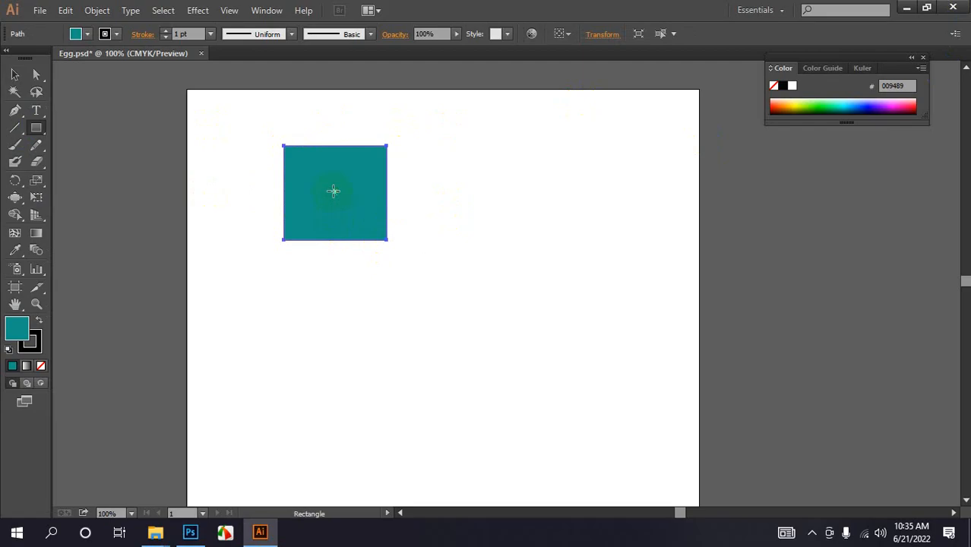
- Draw a second square overlapping the first one's lower right corner and fill it purple
mouse_move(333, 191)
left_mouse_down()
mouse_move(394, 226)
mouse_move(432, 277)
left_mouse_up()
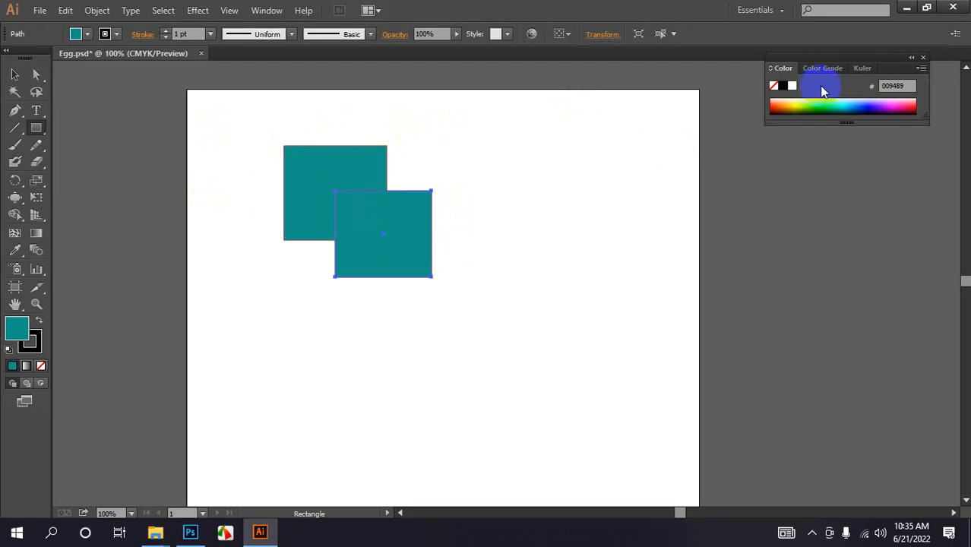
left_click(871, 102)
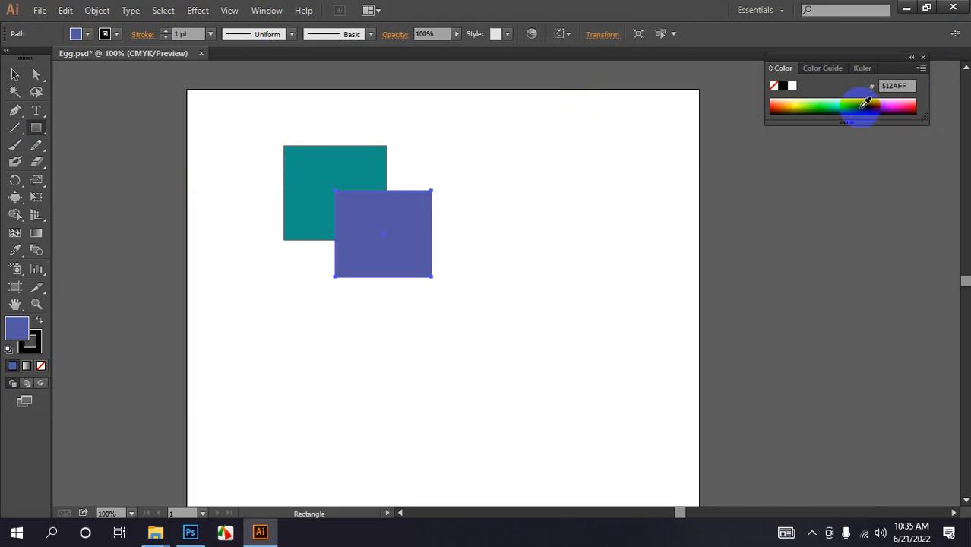
left_click(16, 76)
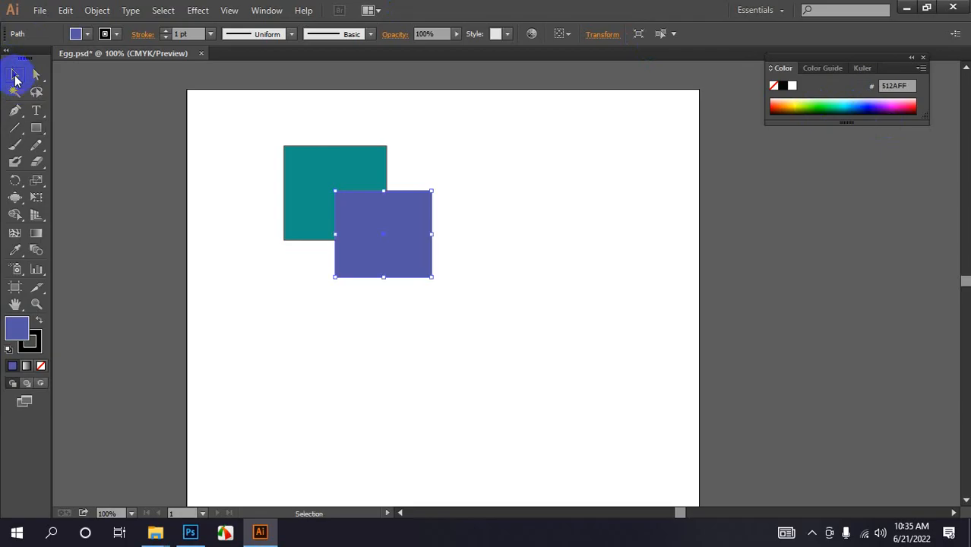
left_click(266, 430)
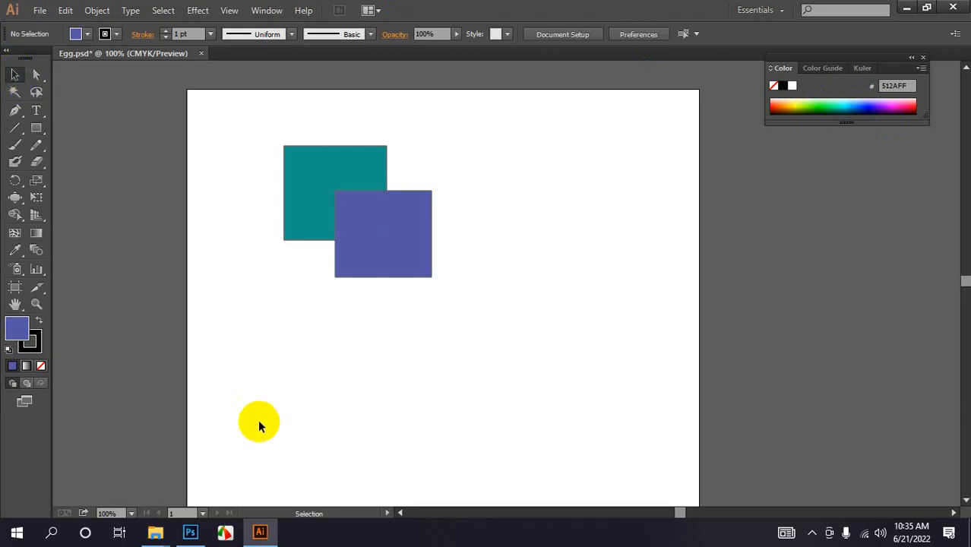
- Select both squares and use the Shape Builder Tool to fill the teal square and the overlap purple
left_click_drag(243, 152, 555, 397)
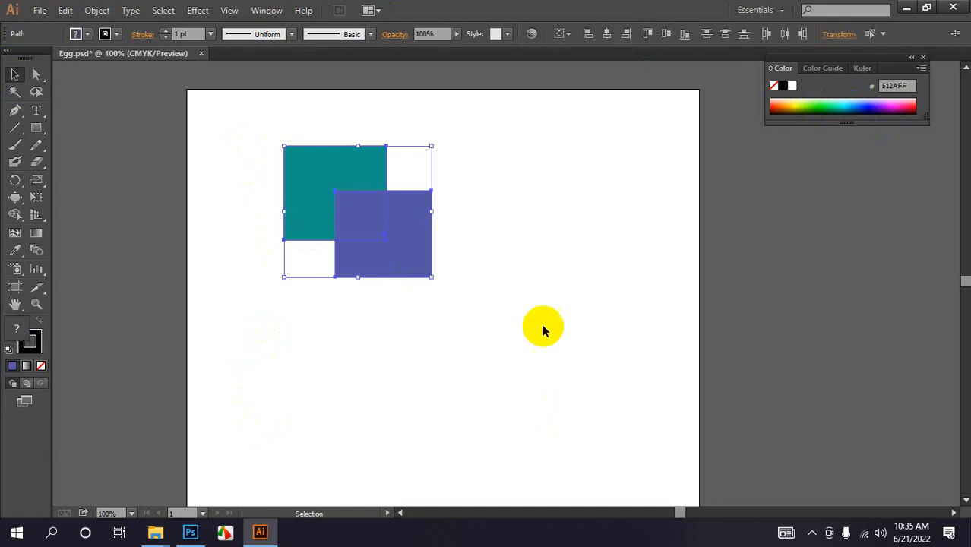
left_click_drag(15, 214, 72, 215)
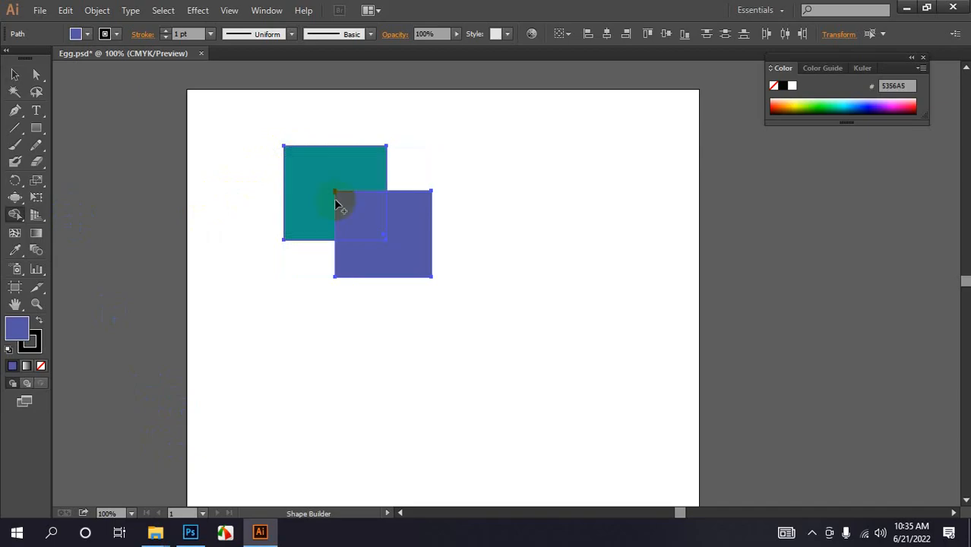
left_click_drag(353, 207, 383, 252)
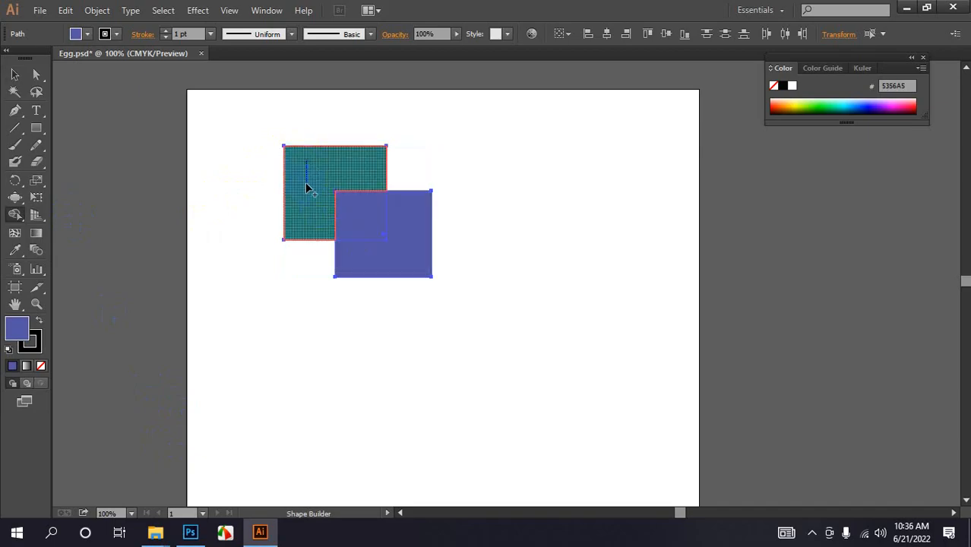
left_click(307, 188)
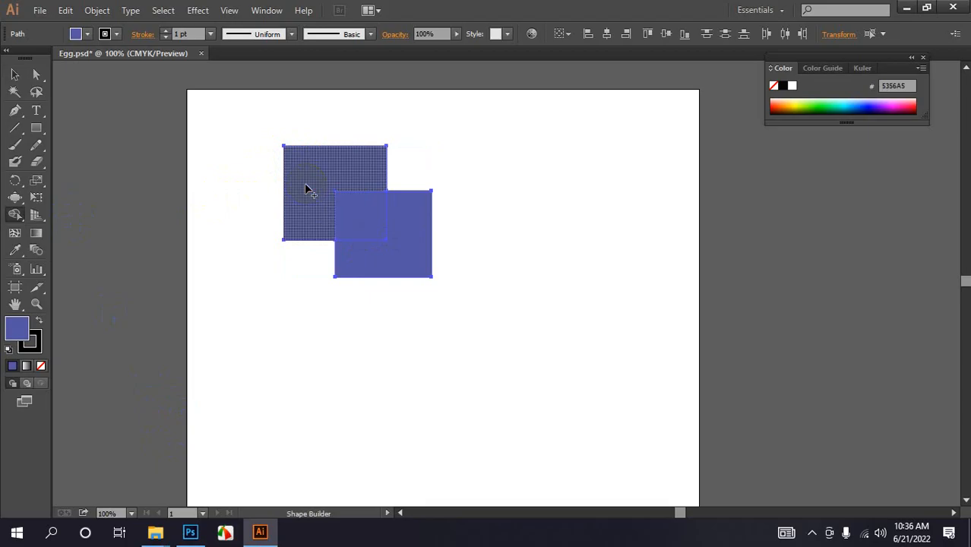
left_click(405, 241)
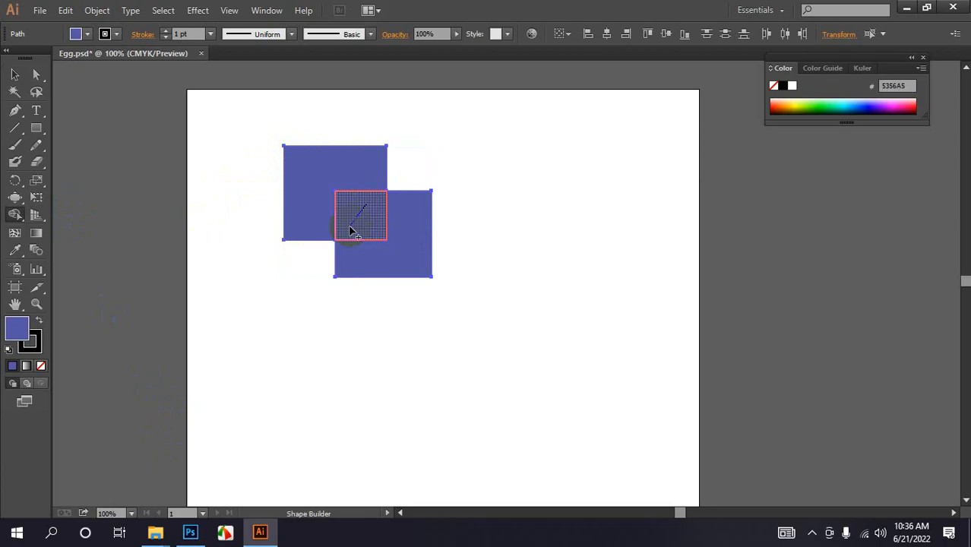
left_click(14, 74)
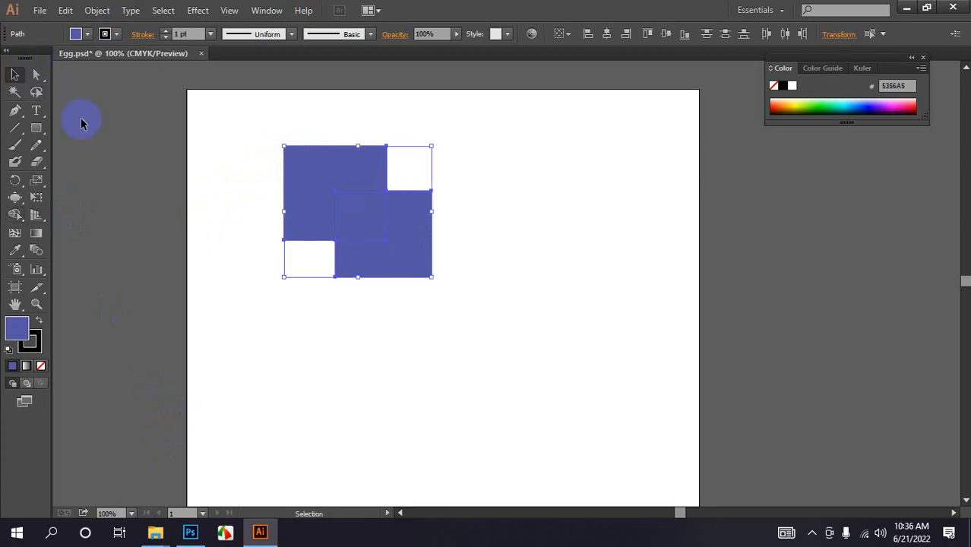
left_click(180, 260)
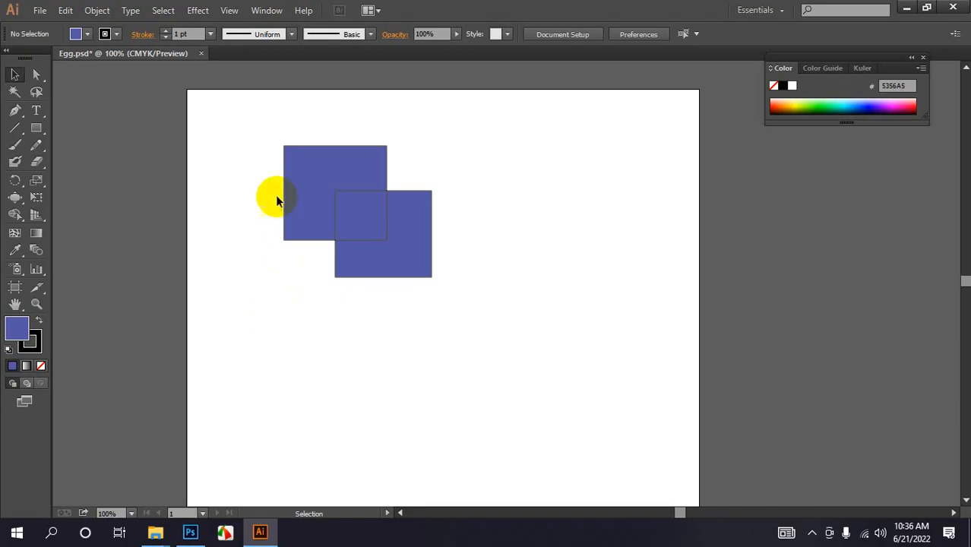
- Move the divided pieces apart: the upper L-shape, the lower L-shape and the small overlap square
double_click(326, 166)
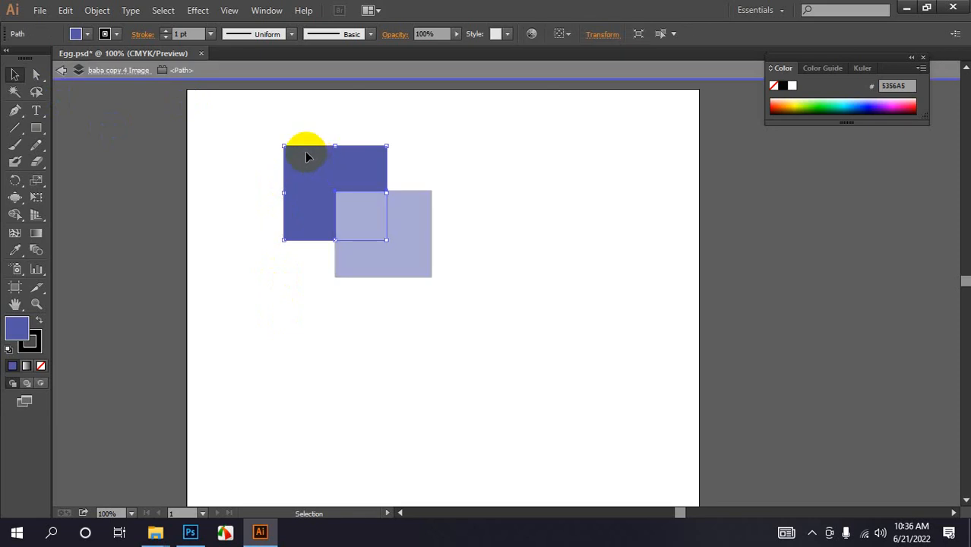
left_click_drag(302, 169, 267, 154)
double_click(311, 350)
left_click(368, 253)
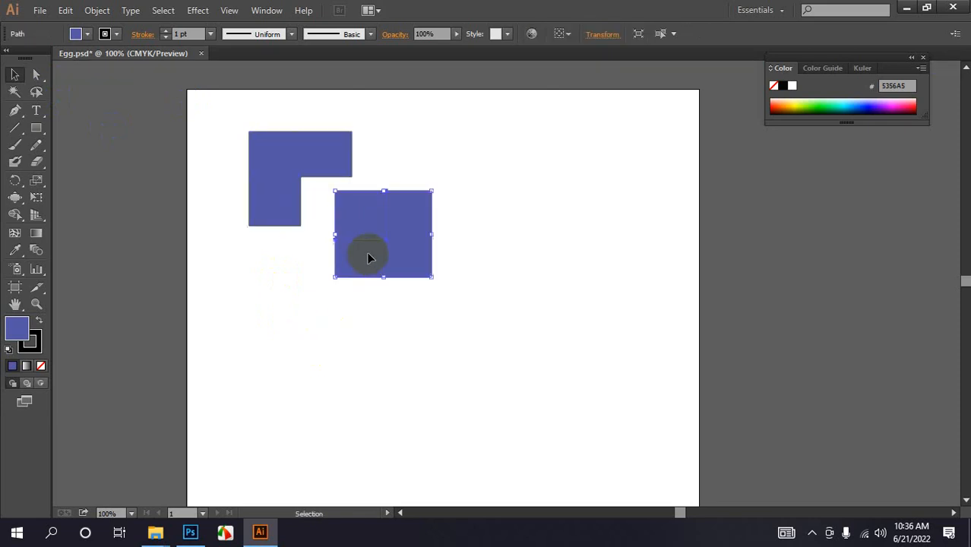
left_click_drag(383, 260, 462, 293)
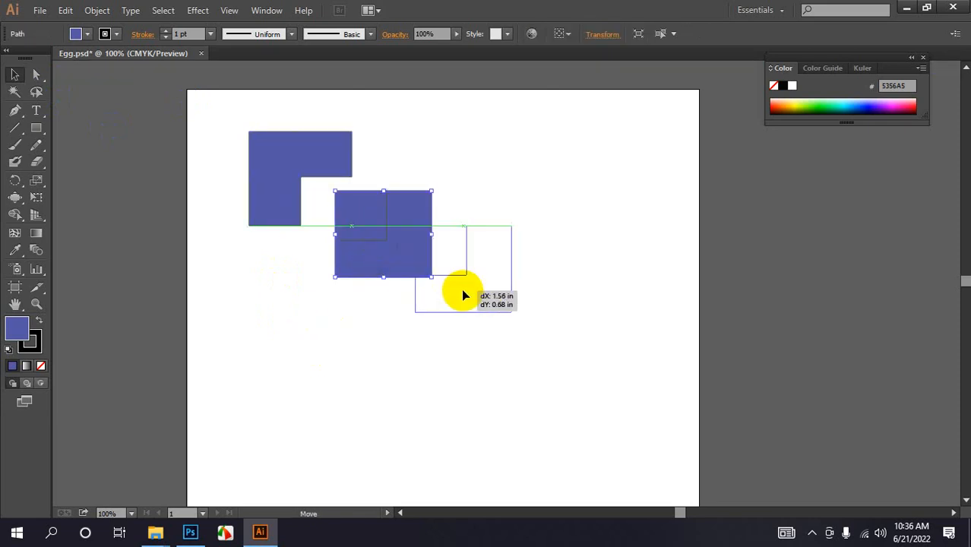
left_click(469, 391)
left_click_drag(355, 203, 416, 167)
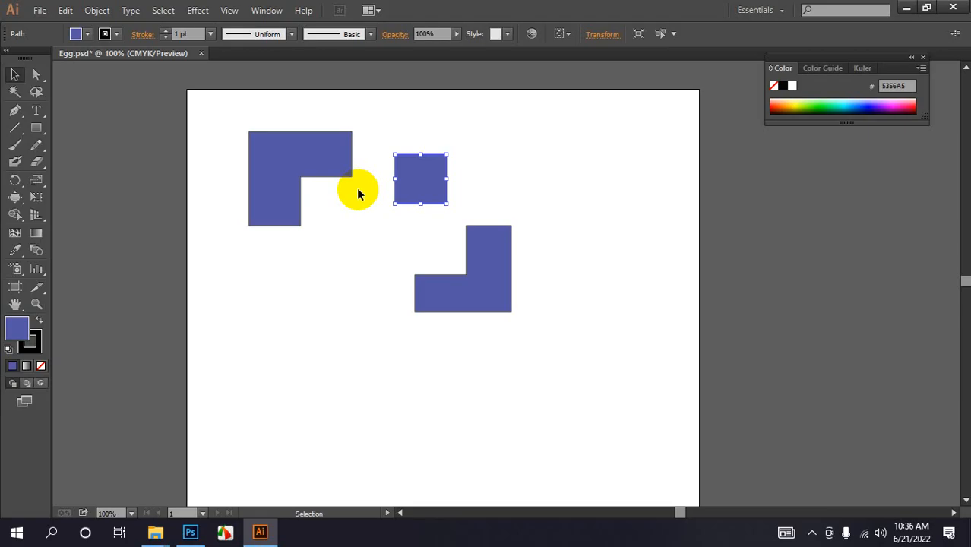
- Select all the pieces and delete them
left_click_drag(251, 109, 528, 346)
key("Delete")
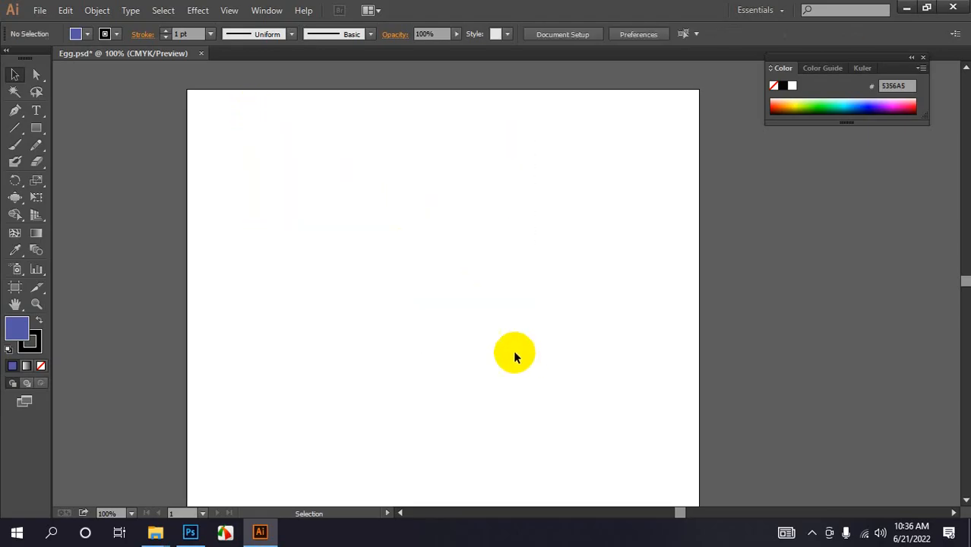
- Draw two overlapping squares with the Rectangle Tool and fill the lower right one red
left_click_drag(36, 128, 90, 129)
left_click_drag(298, 137, 446, 290)
left_click(914, 104)
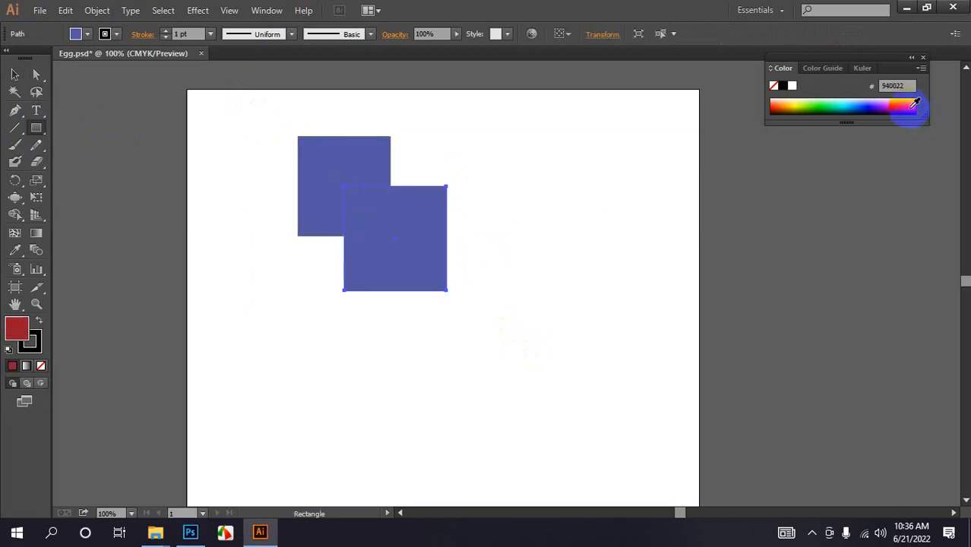
left_click(14, 74)
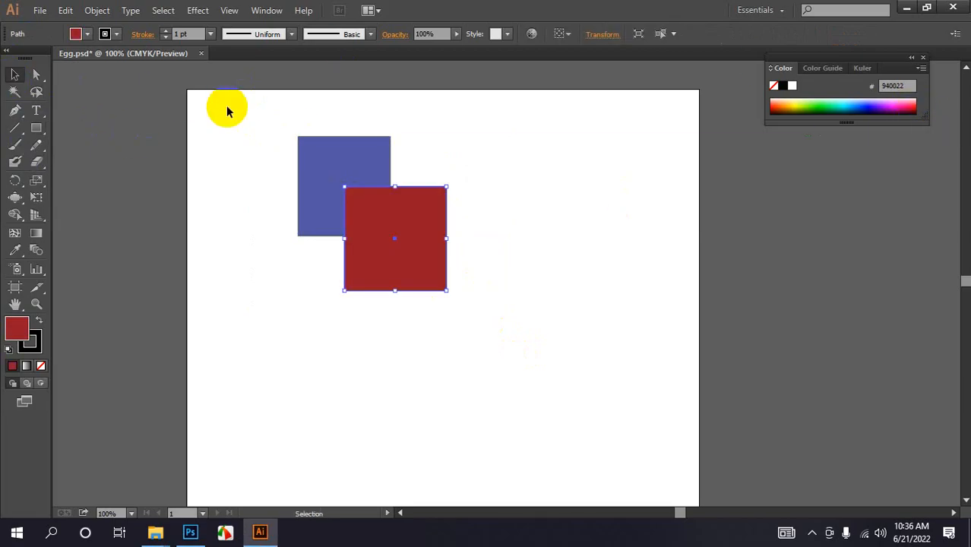
- Select both squares and use the Shape Builder Tool to fill every region red
left_click_drag(227, 111, 437, 313)
left_click(13, 218)
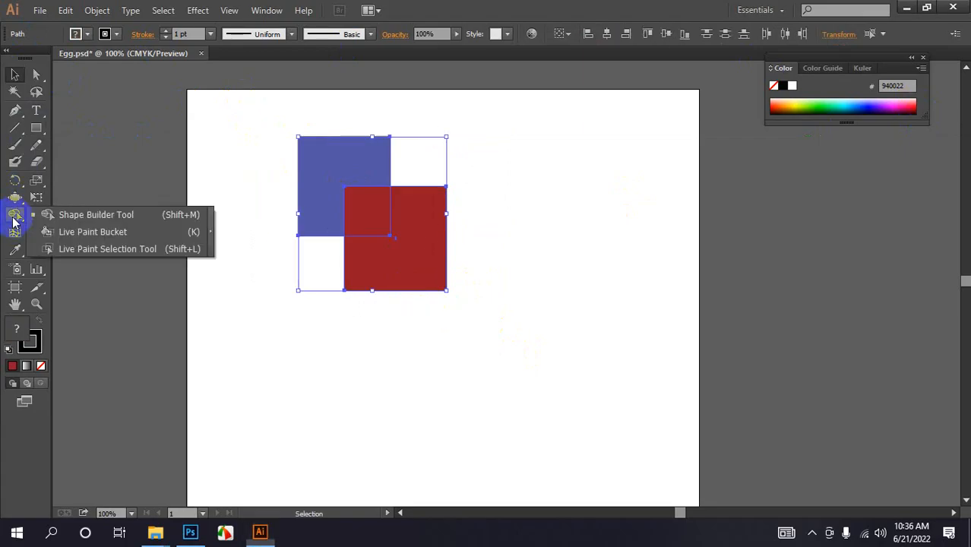
left_click(65, 214)
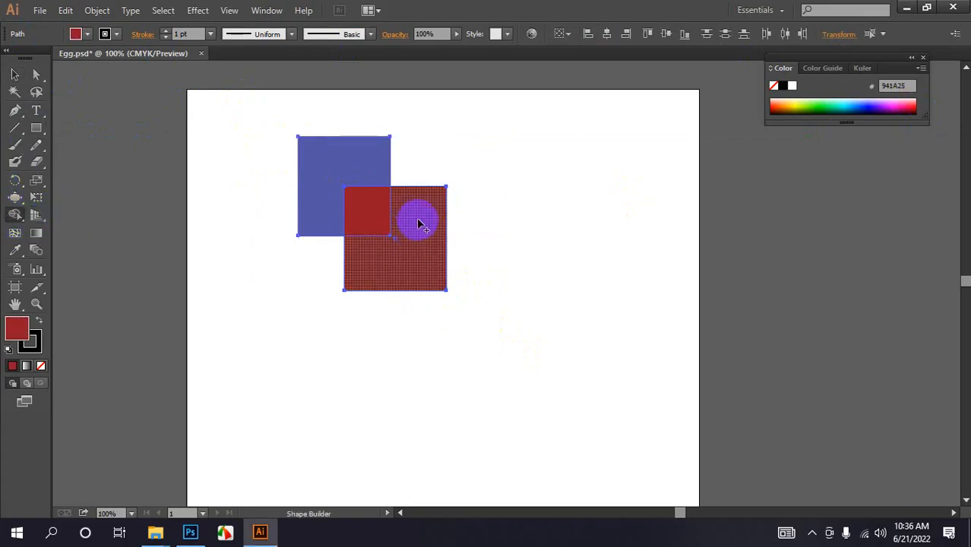
left_click(414, 261)
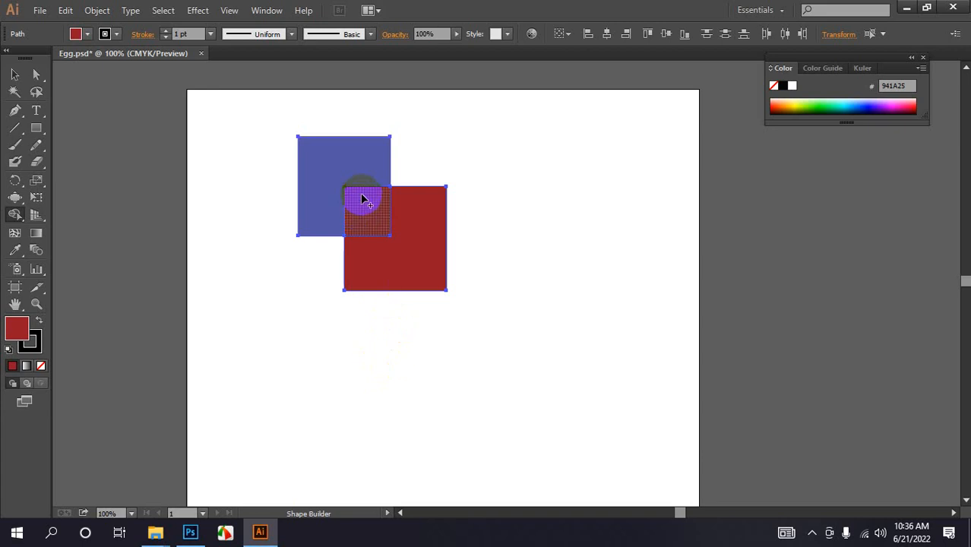
left_click(361, 220)
left_click(310, 224)
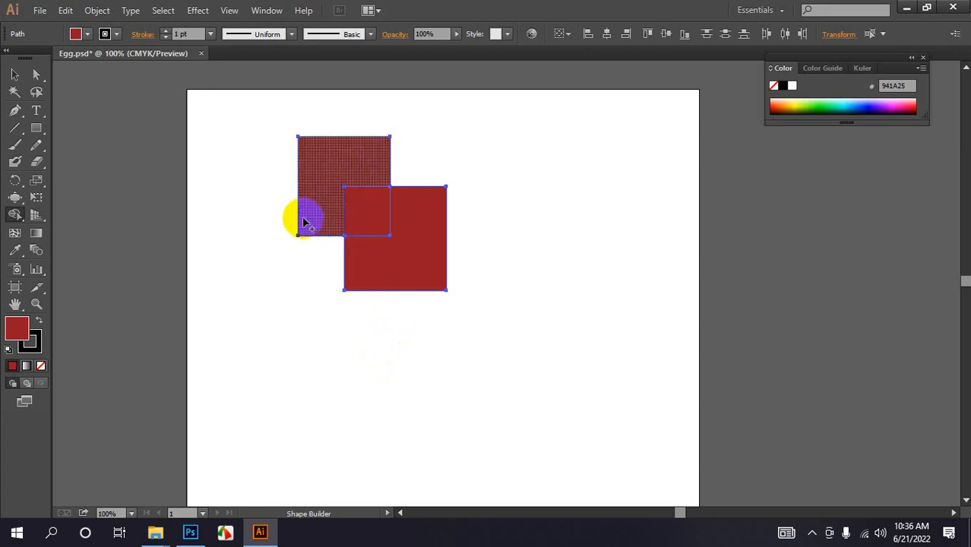
left_click(296, 219)
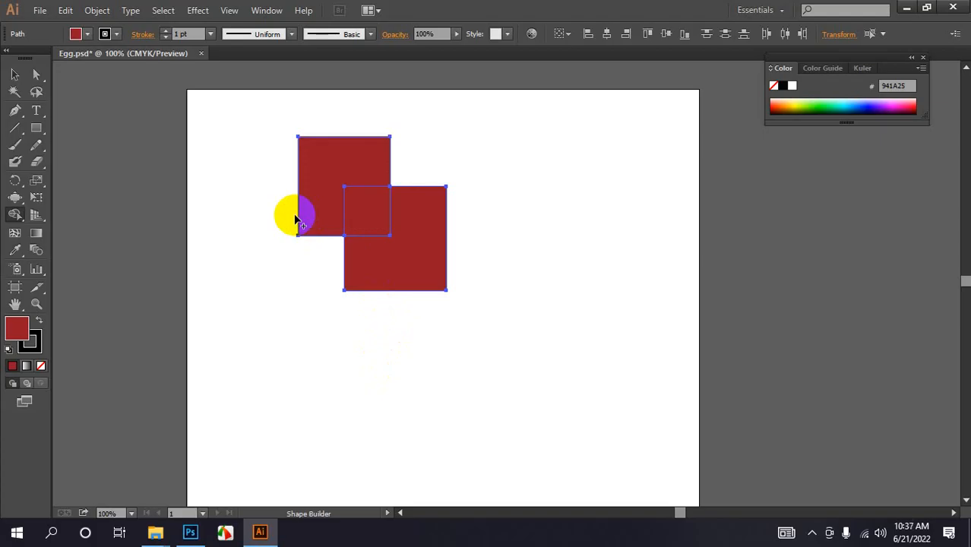
left_click(15, 75)
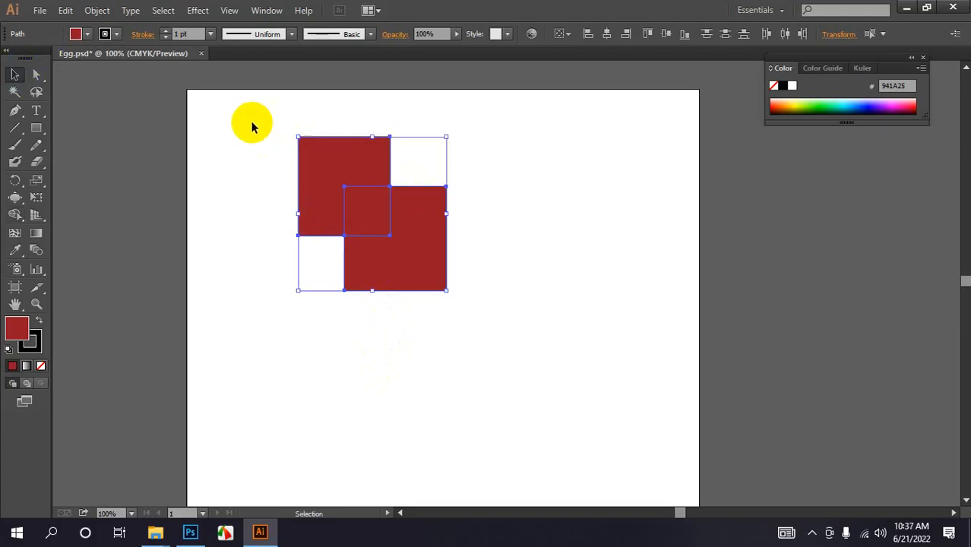
- Drag the red pieces apart: the upper L-shape, the lower L-shape and the overlap square
left_click_drag(253, 124, 441, 318)
left_click(687, 218)
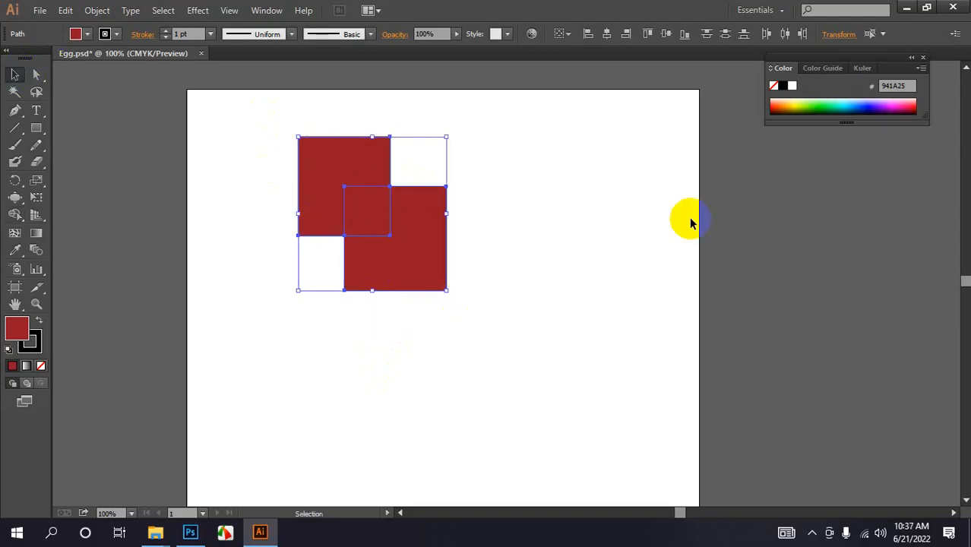
left_click(367, 157)
left_click_drag(330, 147, 330, 147)
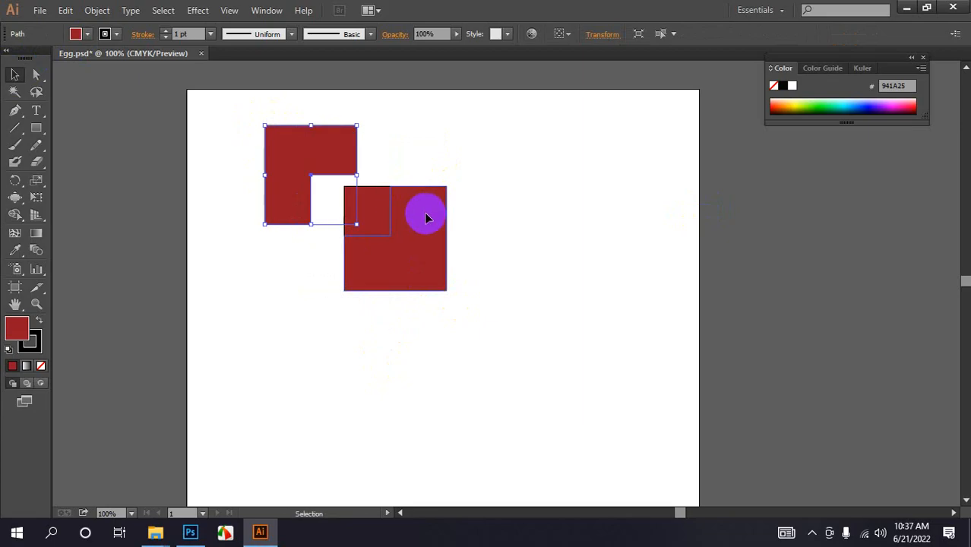
left_click_drag(429, 233, 510, 253)
left_click_drag(386, 208, 379, 234)
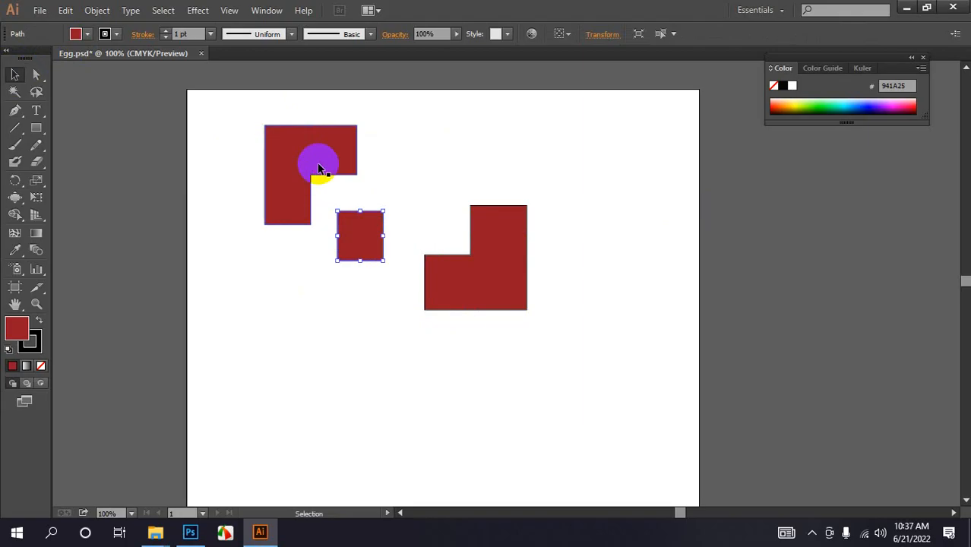
- Select all the red pieces and delete them
left_click_drag(209, 113, 494, 275)
key("Delete")
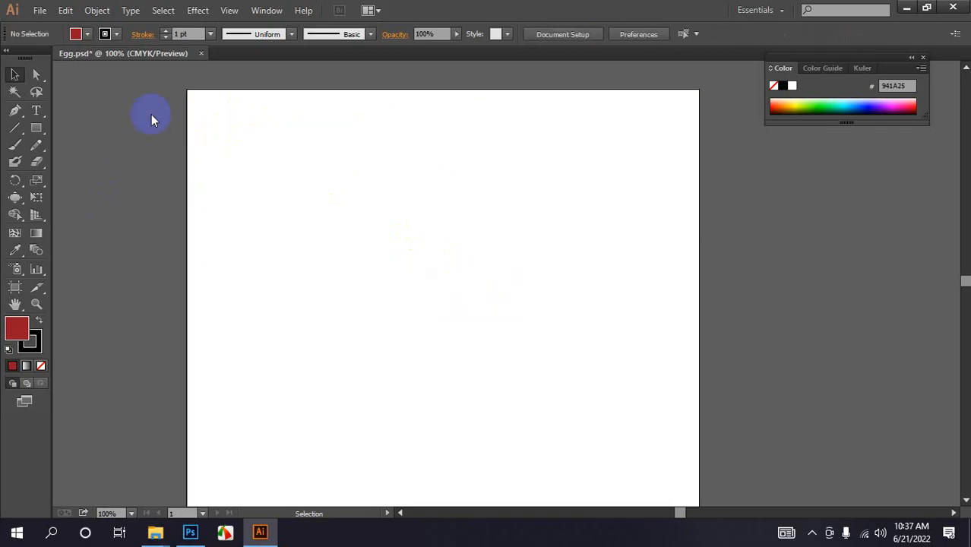
- Draw two overlapping rectangles with the Rectangle Tool and fill the lower right one blue-purple
left_click_drag(36, 128, 80, 130)
left_click_drag(277, 125, 383, 216)
left_click_drag(317, 171, 422, 248)
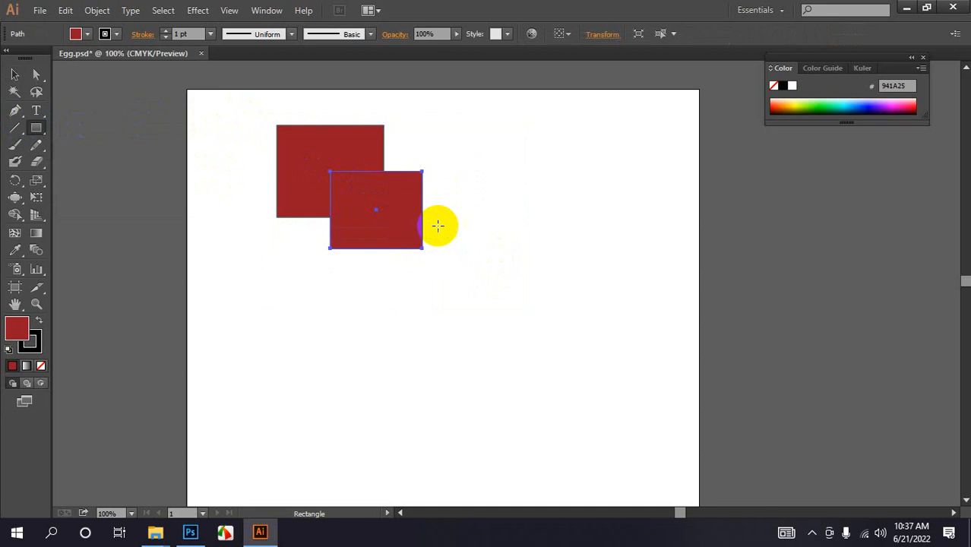
left_click(874, 101)
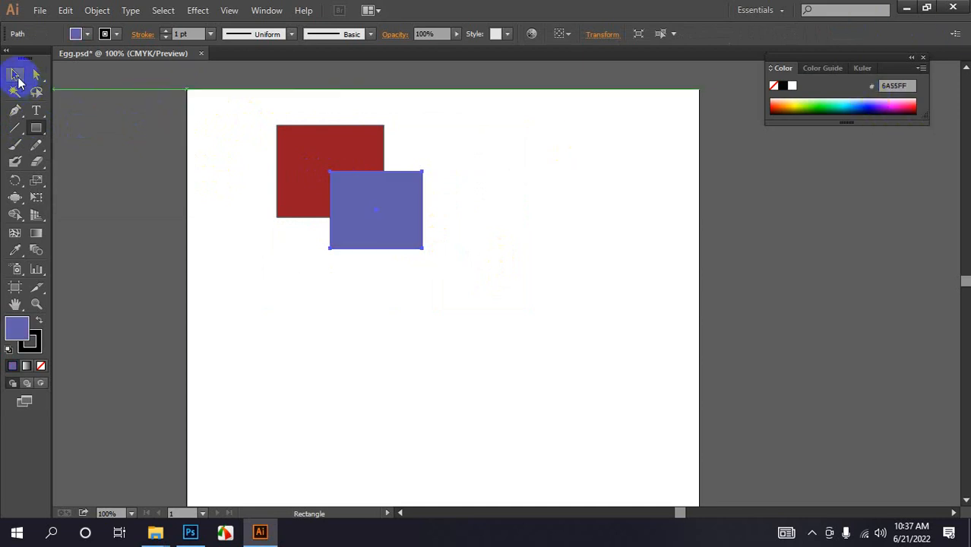
left_click(16, 75)
- Send the blue-purple square to the back, behind the red rectangle
right_click(397, 204)
mouse_move(497, 409)
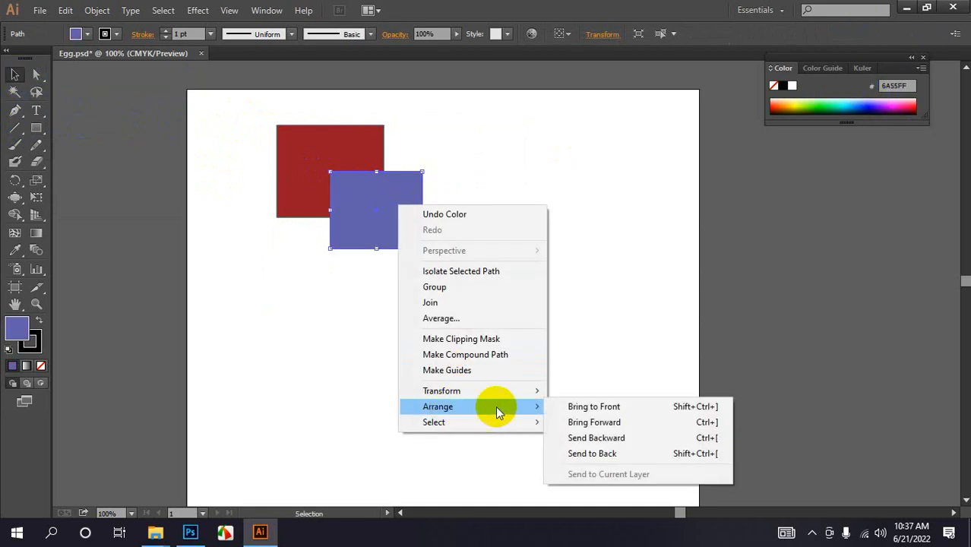
left_click(593, 453)
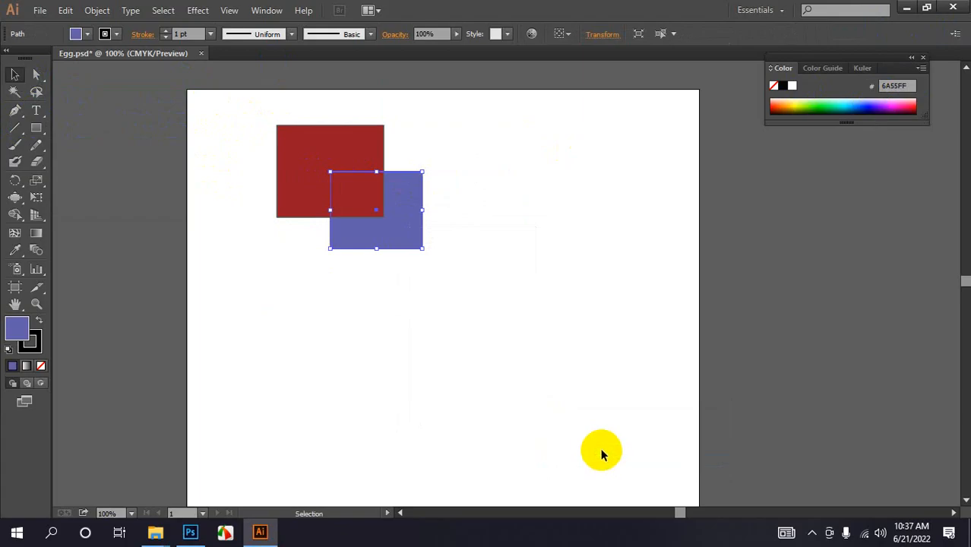
- Select both shapes and use the Shape Builder Tool to fill the red rectangle blue-purple
left_click_drag(244, 125, 350, 199)
left_click(15, 197)
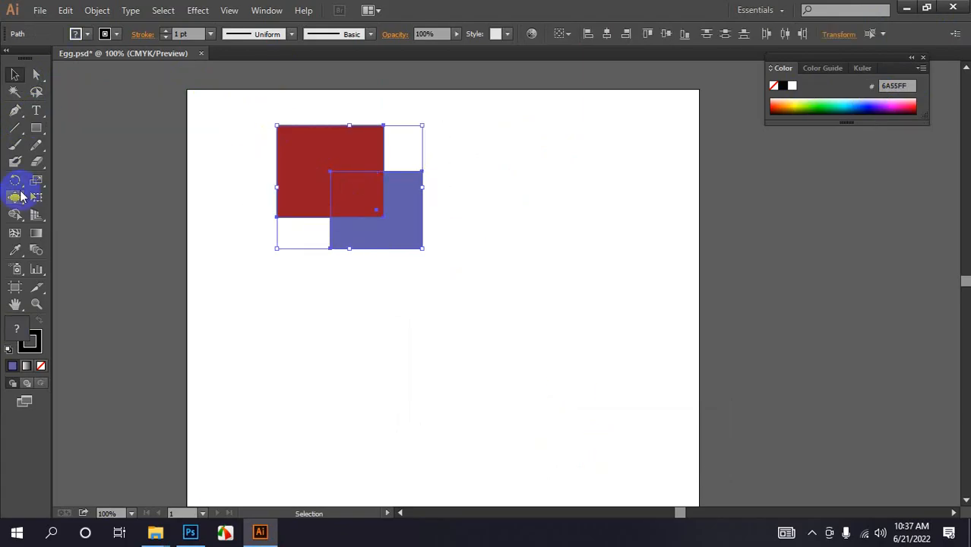
left_click(16, 214)
left_click(76, 211)
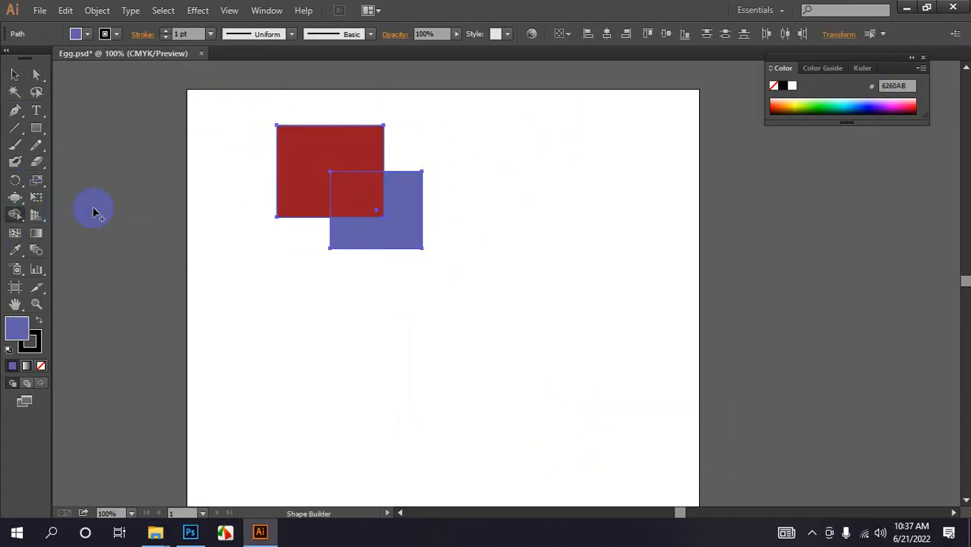
left_click(310, 171)
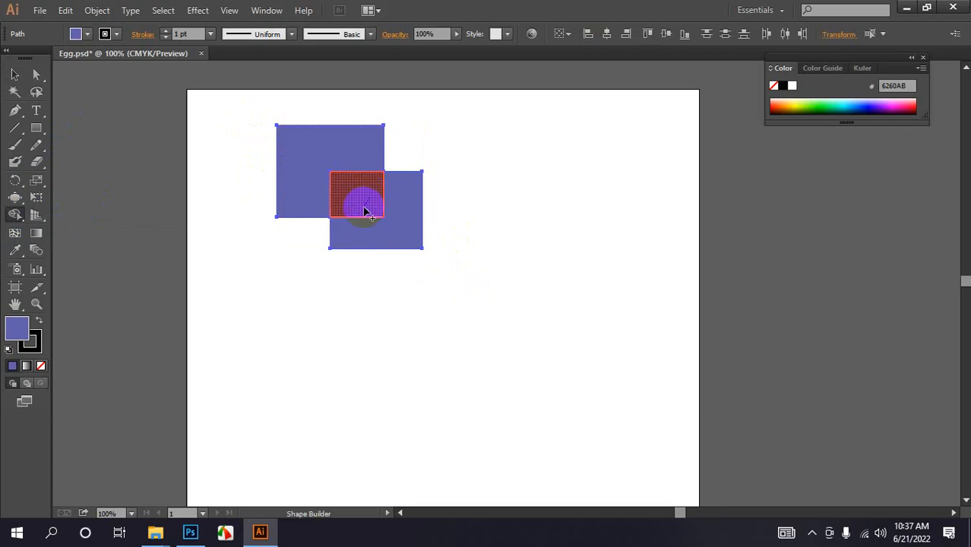
- Undo the Shape Builder fills applied to the two overlapping rectangles
mouse_move(364, 211)
left_mouse_down()
mouse_move(386, 206)
mouse_move(397, 221)
mouse_move(379, 244)
left_mouse_up()
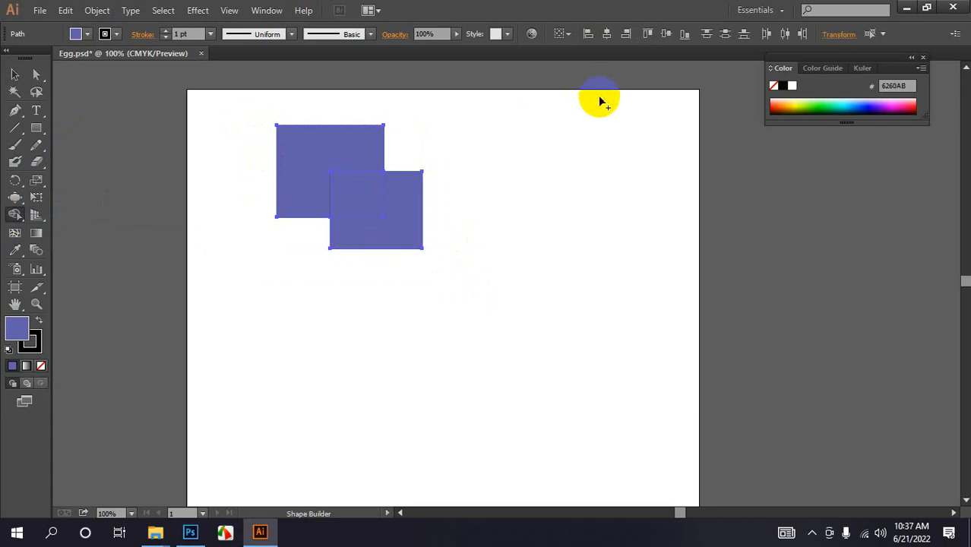
key("v")
key("ctrl+z")
key("ctrl+z")
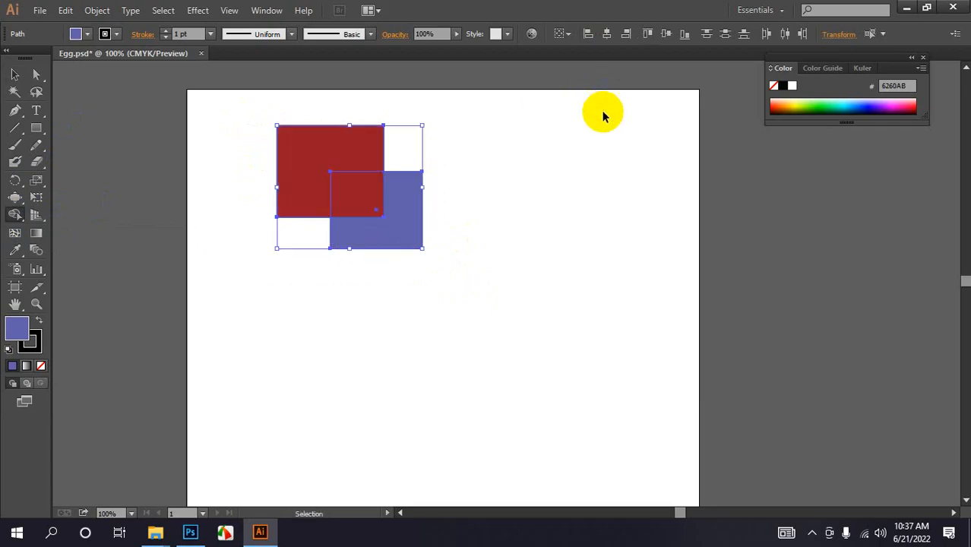
- Use the Shape Builder Tool to fill the overlap and the red rectangle blue-purple
key("shift+m")
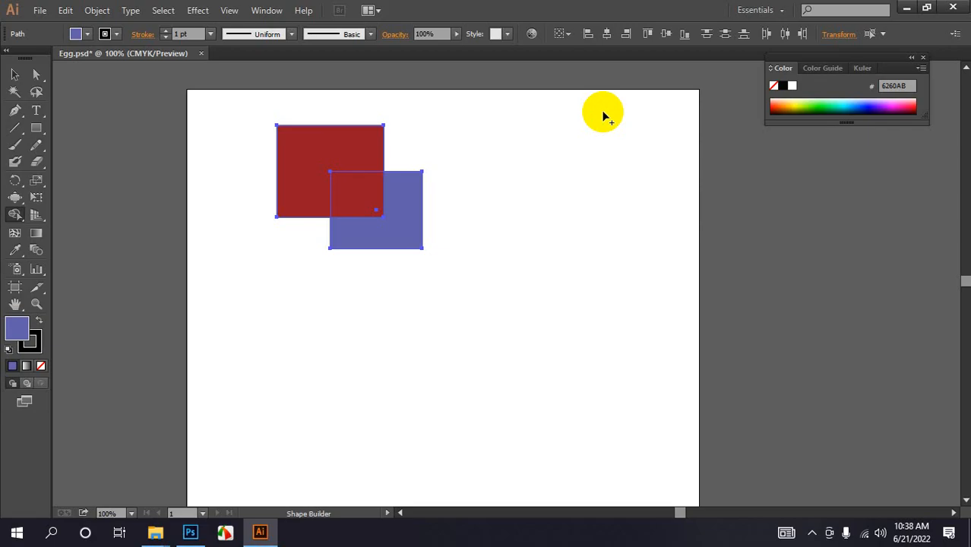
left_click_drag(367, 194, 385, 201)
mouse_move(325, 141)
left_mouse_down()
mouse_move(310, 179)
mouse_move(313, 162)
left_mouse_up()
- Pull the three blue-purple pieces apart by moving each one separately
left_click(14, 74)
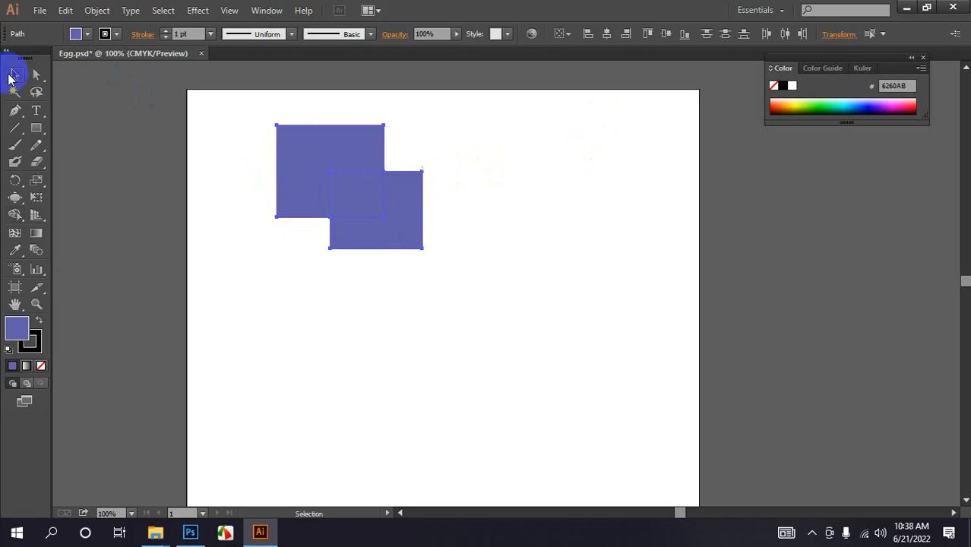
left_click(316, 306)
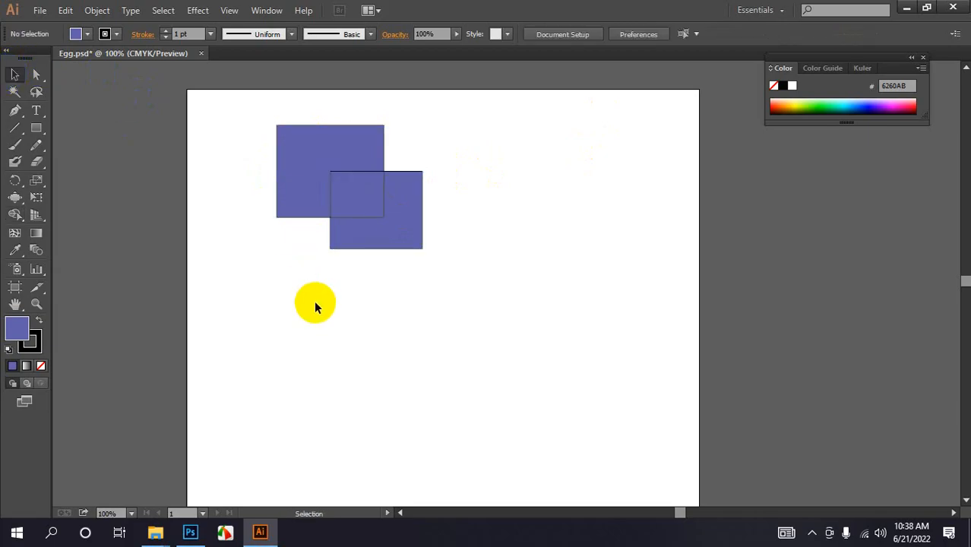
left_click(315, 175)
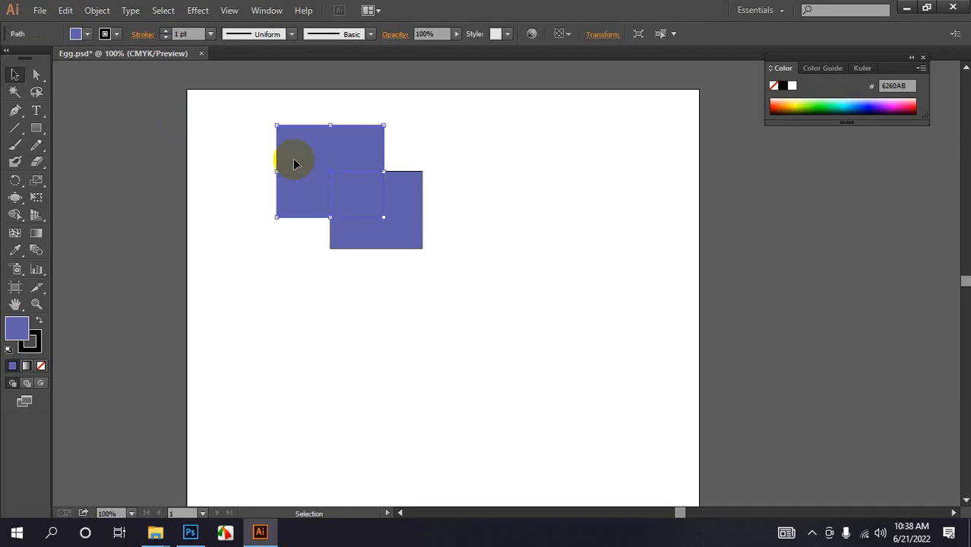
left_click_drag(295, 163, 245, 199)
left_click_drag(365, 219, 399, 250)
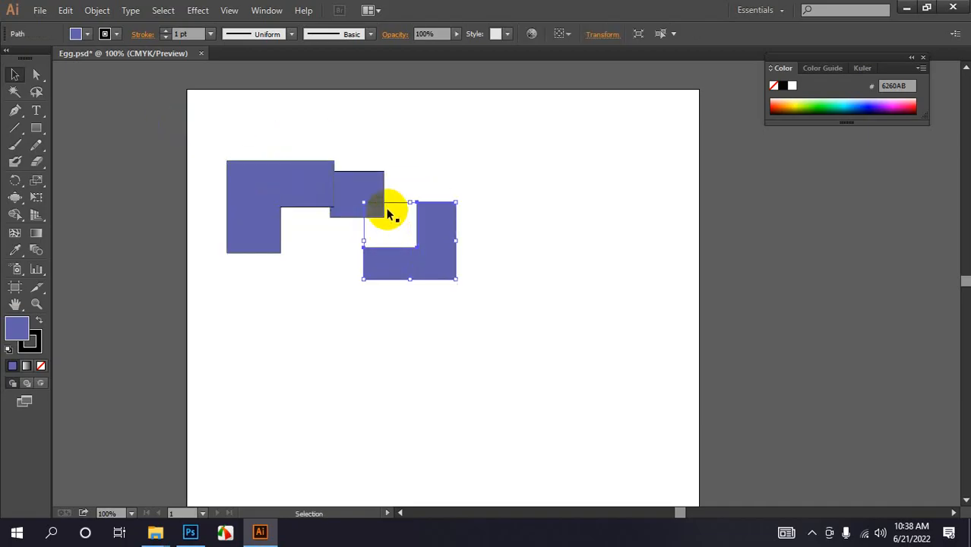
left_click_drag(375, 196, 395, 184)
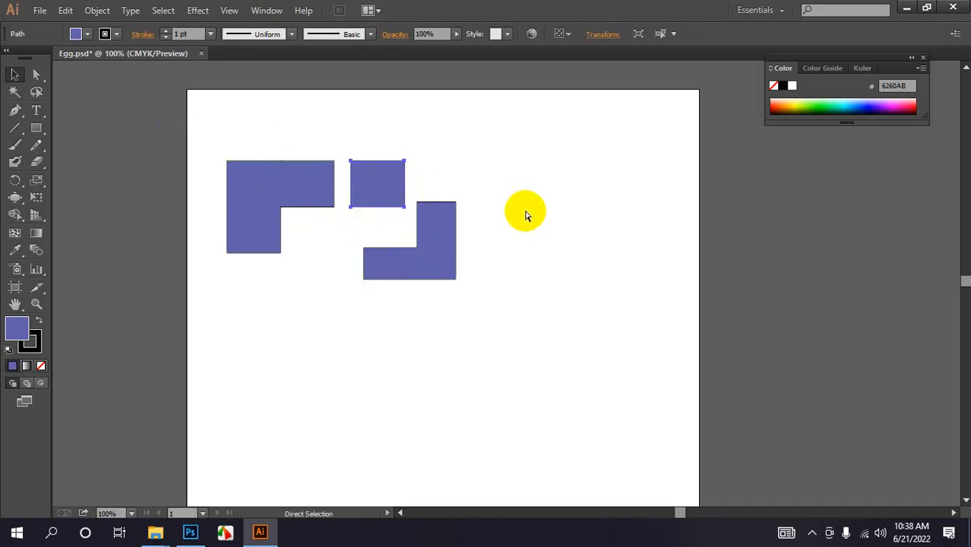
- Undo the piece moves and Shape Builder fills, then reselect both rectangles
key("ctrl+z")
key("ctrl+z")
key("ctrl+z")
key("ctrl+z")
key("ctrl+z")
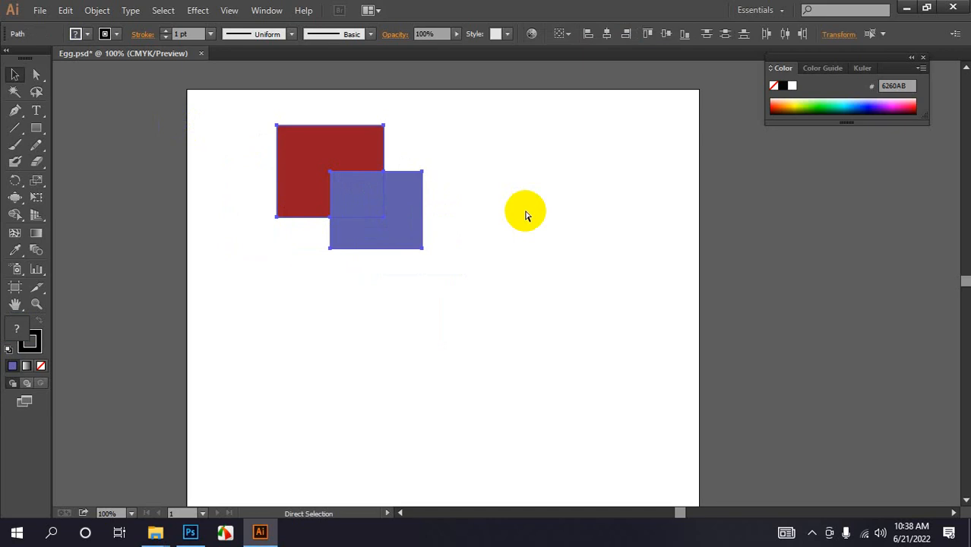
key("ctrl+shift+z")
key("ctrl+shift+z")
left_click(330, 180)
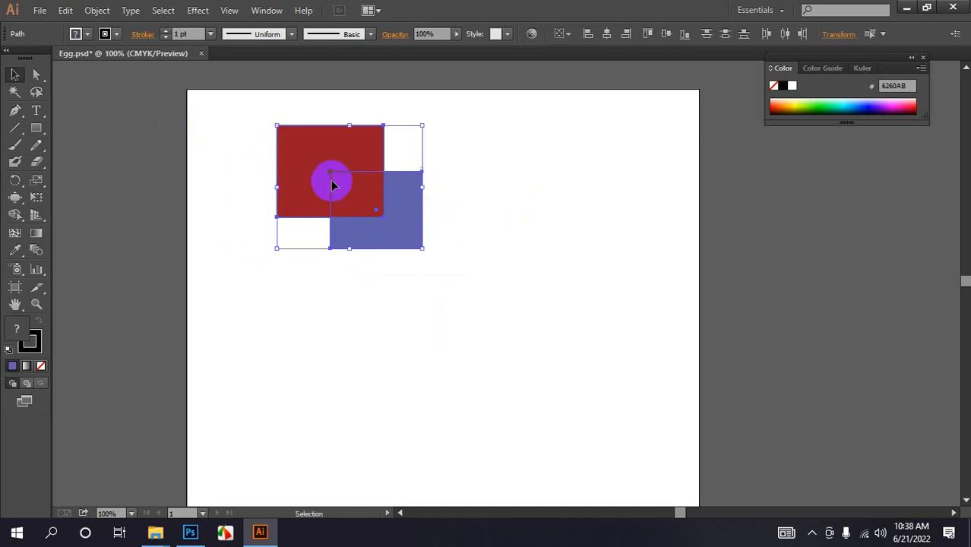
- Use the Shape Builder Tool to fill both non-overlapping parts of the rectangles blue-purple
left_click(15, 214)
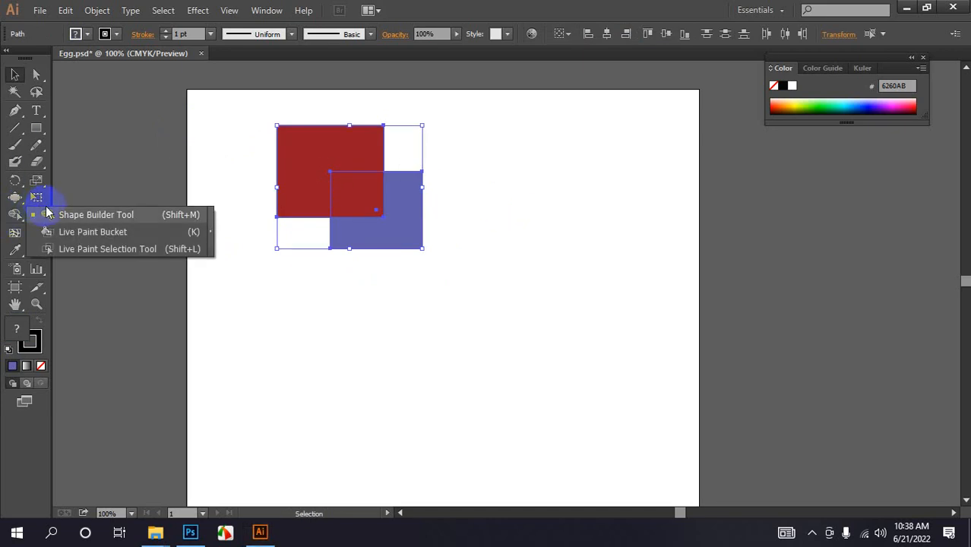
left_click(57, 213)
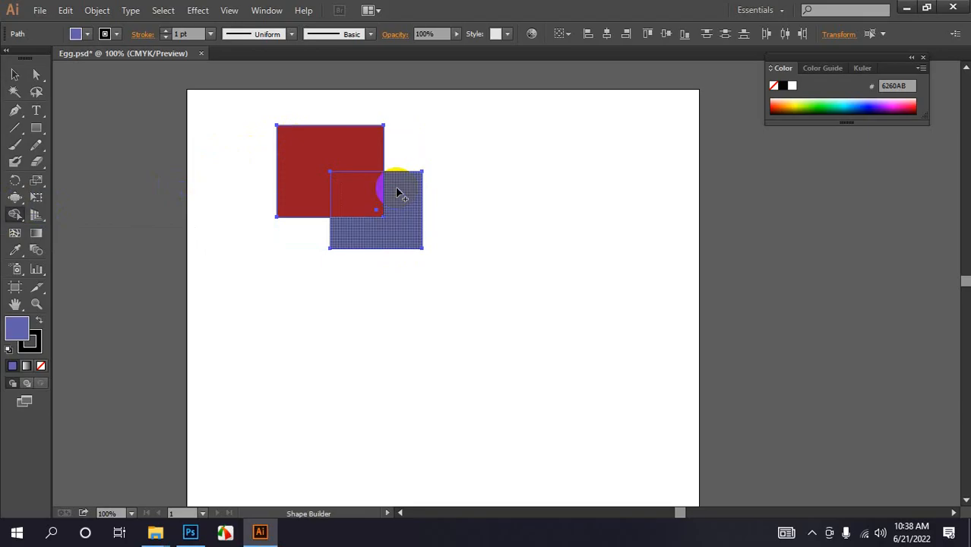
left_click_drag(330, 145, 304, 161)
left_click_drag(416, 201, 374, 259)
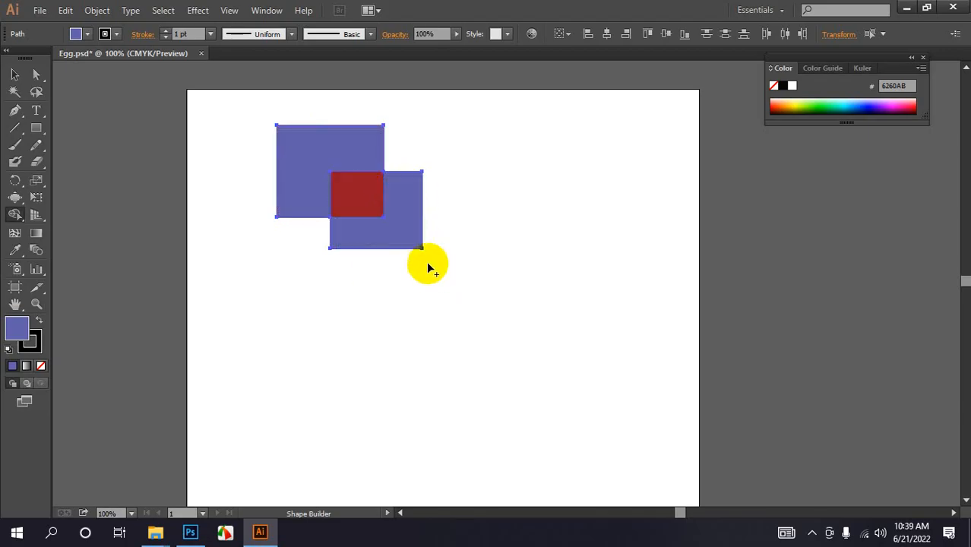
- Move the lower-right L-shaped blue-purple piece away toward the lower right
left_click(15, 74)
left_click(297, 384)
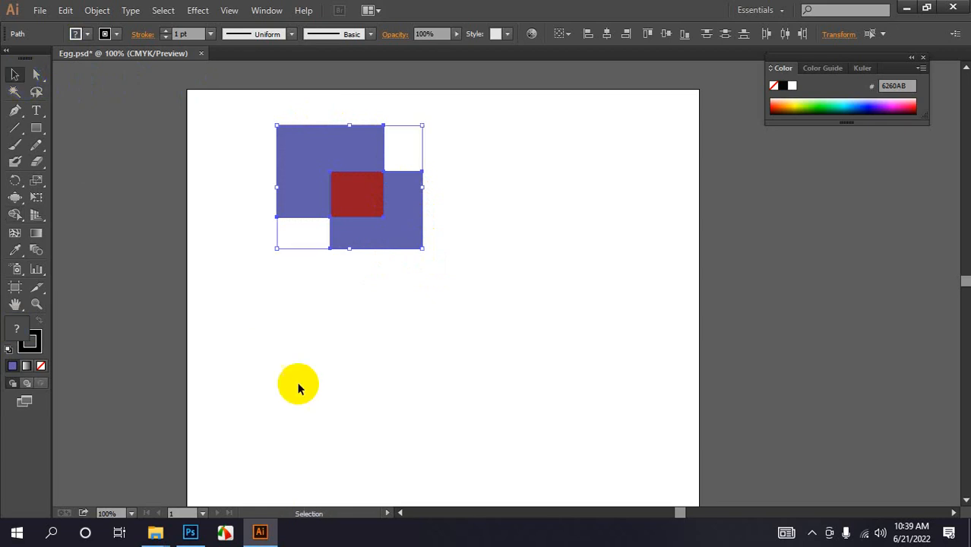
left_click_drag(389, 241, 436, 276)
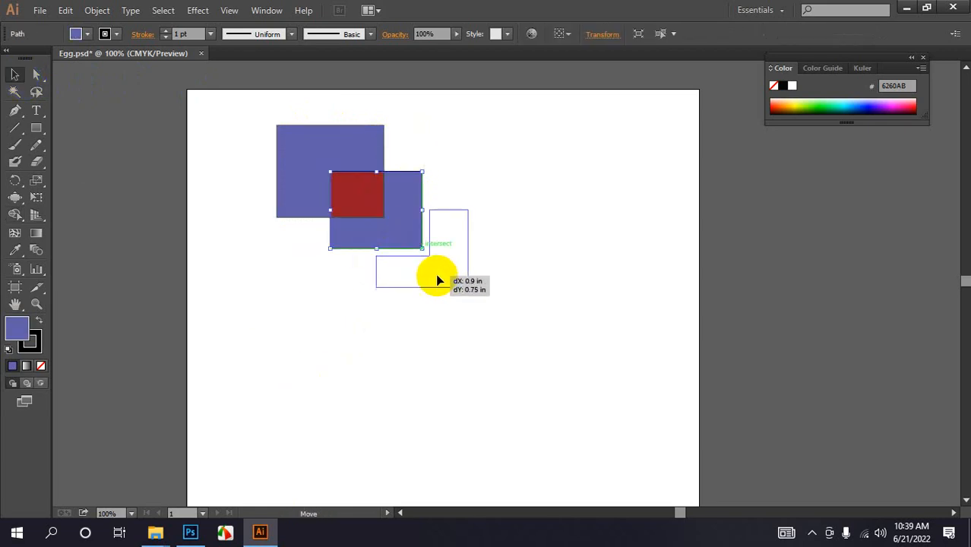
- Move the upper-left L-shaped piece left in isolation mode and drag the red overlap square downward
double_click(320, 153)
left_click_drag(284, 145, 248, 152)
left_click(308, 323)
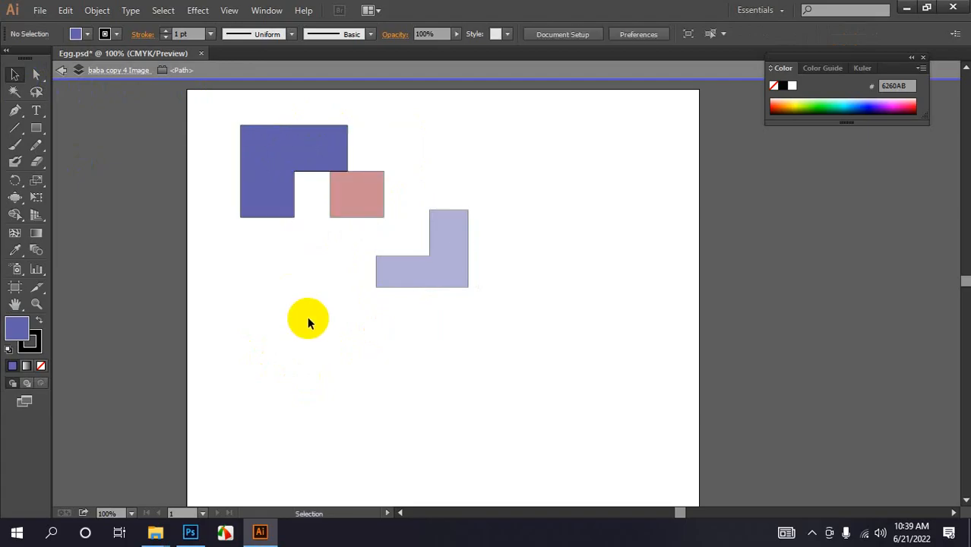
double_click(366, 196)
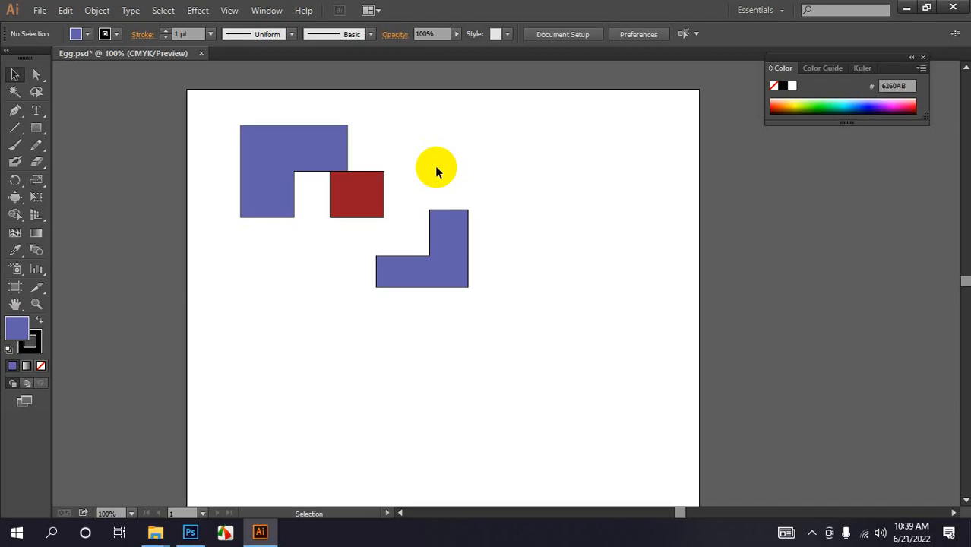
left_click_drag(370, 201, 340, 262)
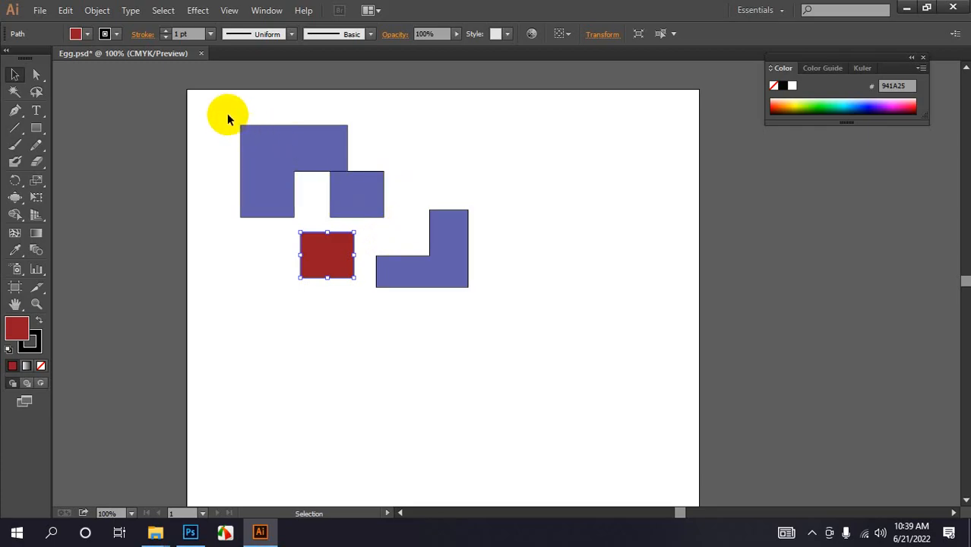
- Undo the Shape Builder fills to go back to the red rectangle and blue-purple square
left_click_drag(222, 118, 441, 327)
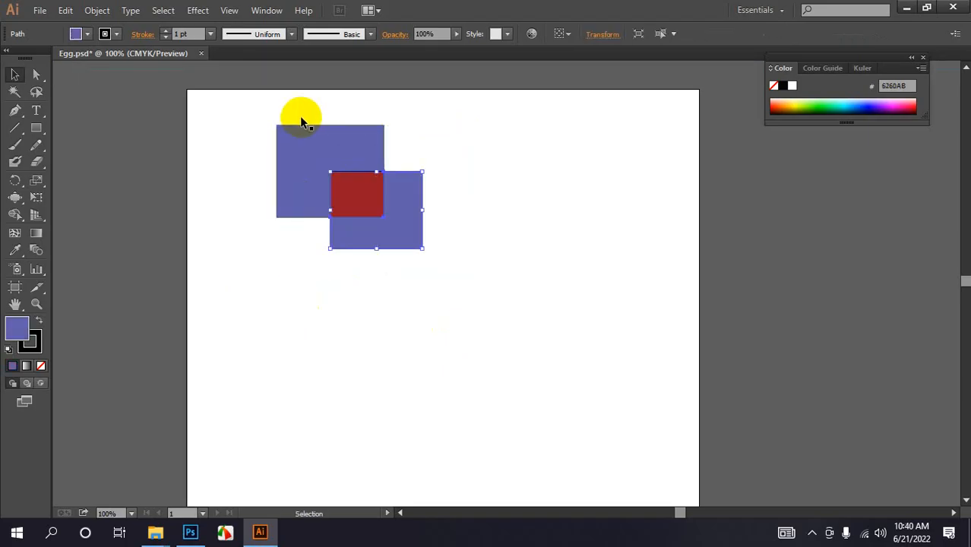
left_click(328, 176)
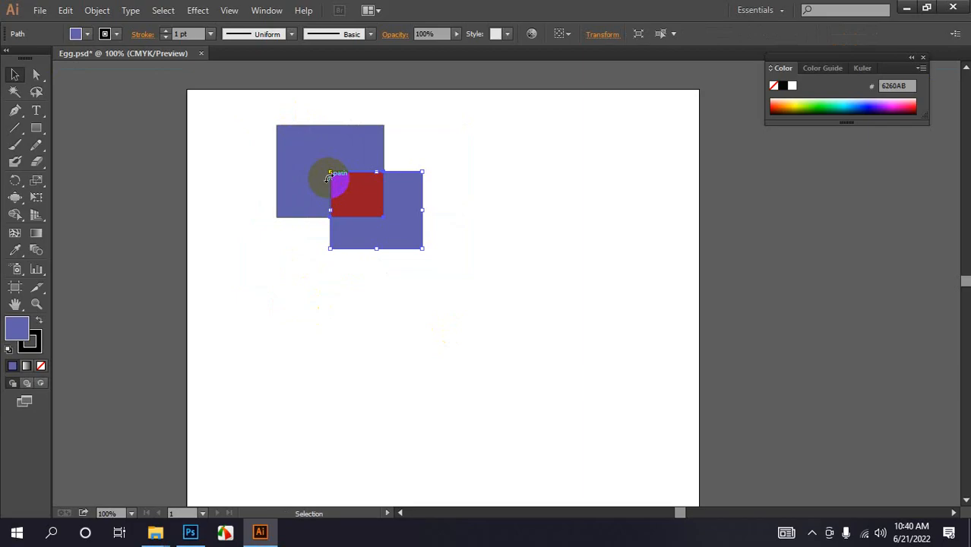
key("ctrl+z")
key("ctrl+z")
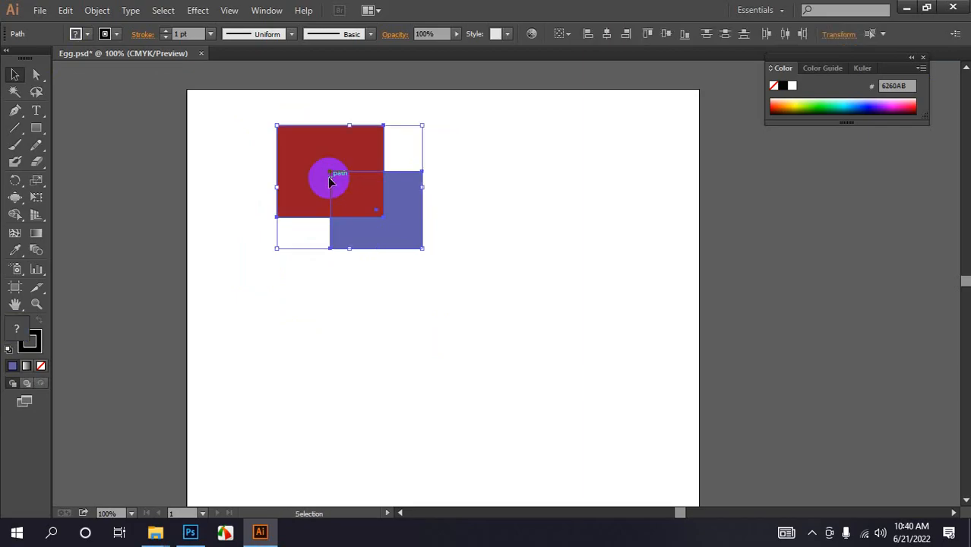
- Select both rectangles and remove their overlapping area with the Shape Builder Tool
left_click(486, 262)
left_click(420, 209)
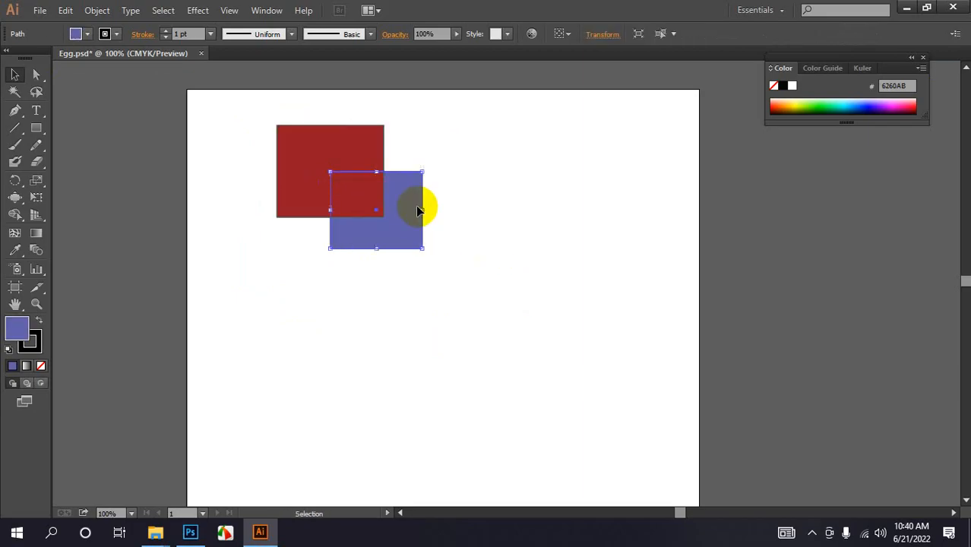
left_click(333, 146)
left_click_drag(228, 80, 430, 254)
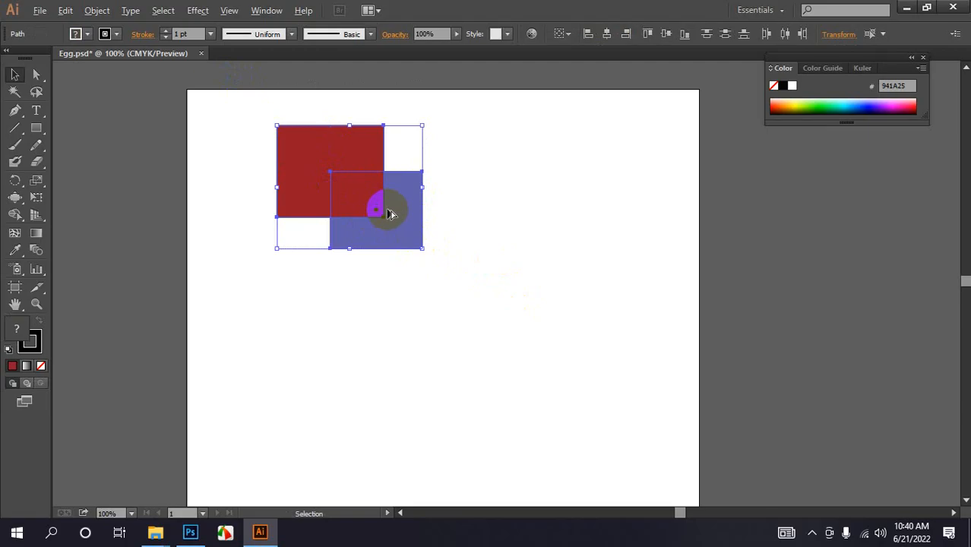
key("alt")
mouse_move(20, 198)
left_mouse_down()
mouse_move(18, 205)
mouse_move(64, 213)
left_mouse_up()
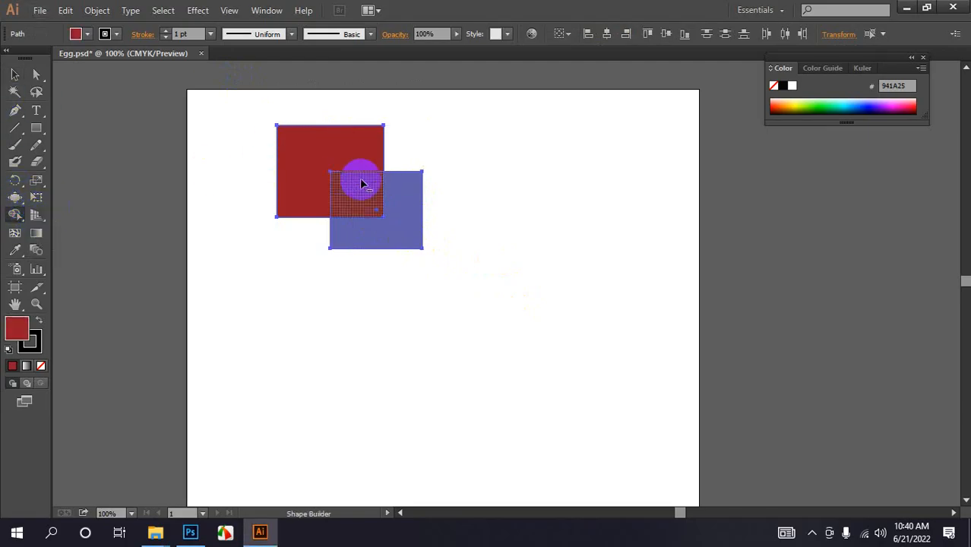
left_click_drag(361, 184, 346, 217)
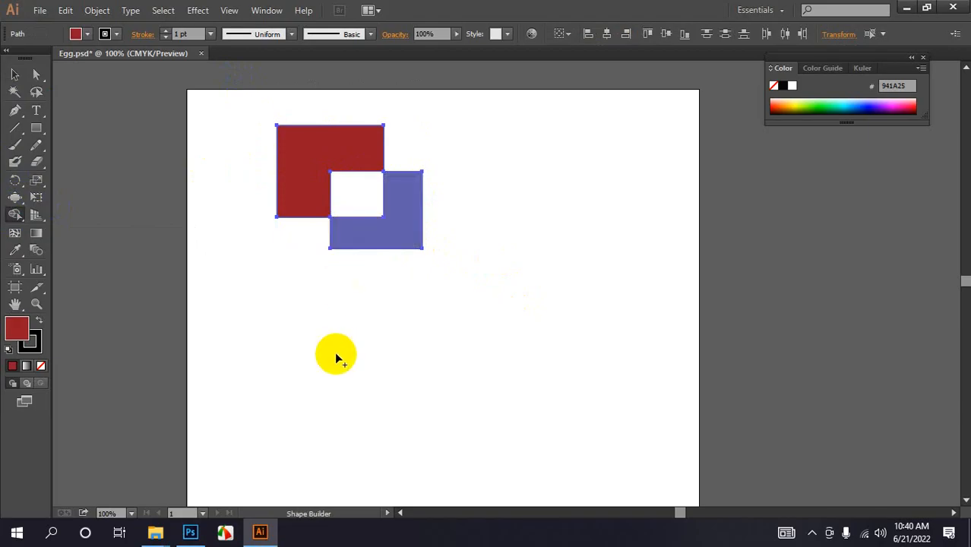
- Delete the red L-shaped piece with the Shape Builder Tool and deselect
left_click(295, 186, "alt")
left_click(13, 76)
left_click(368, 205)
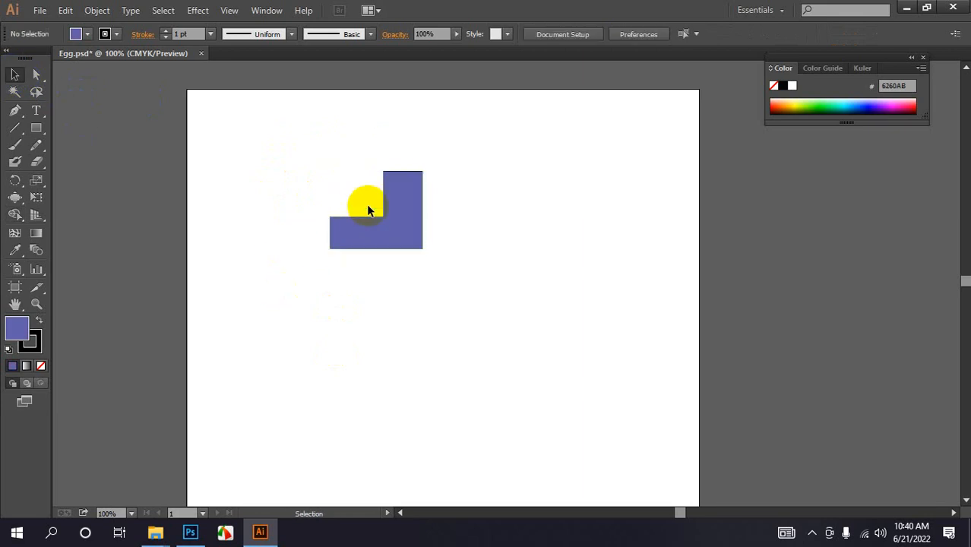
- Move the blue-purple L-shaped piece to the right and down
left_click(388, 226)
left_click_drag(388, 226, 480, 259)
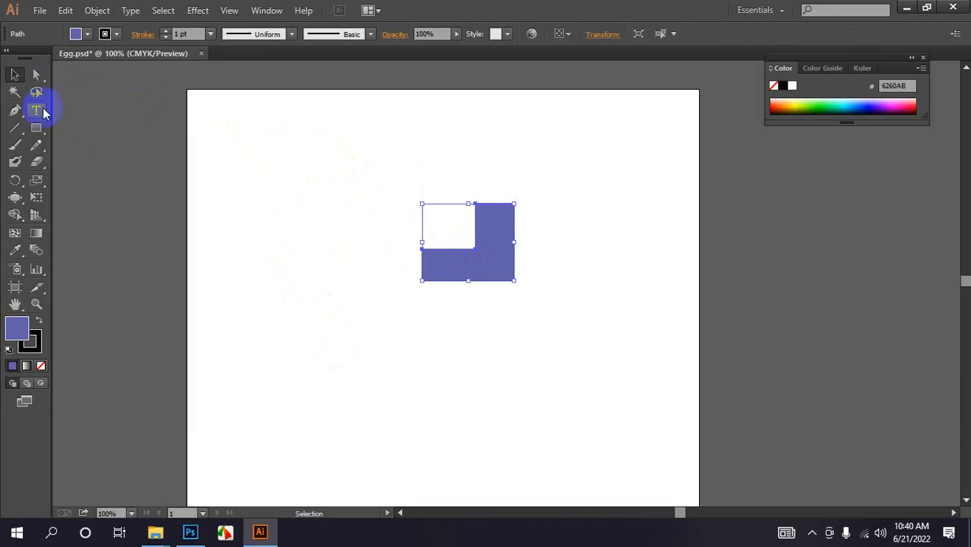
left_click_drag(35, 126, 89, 147)
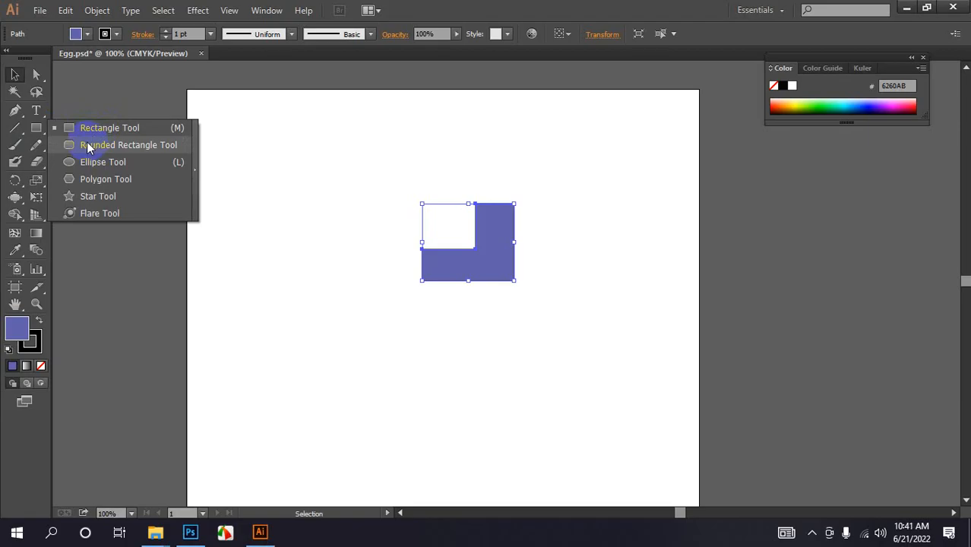
left_click(465, 7)
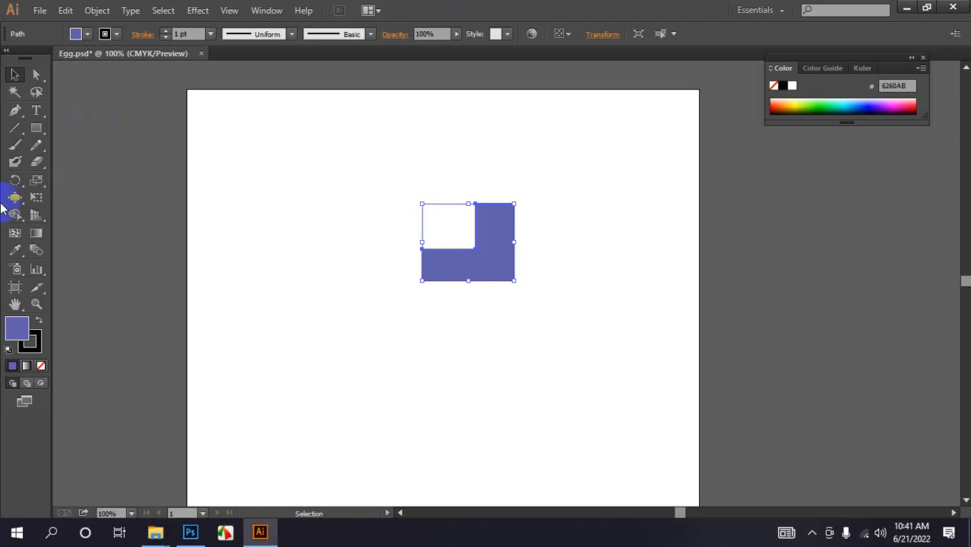
- Delete the blue-purple L-shaped piece
mouse_move(15, 215)
left_mouse_down()
mouse_move(152, 219)
mouse_move(160, 238)
left_mouse_up()
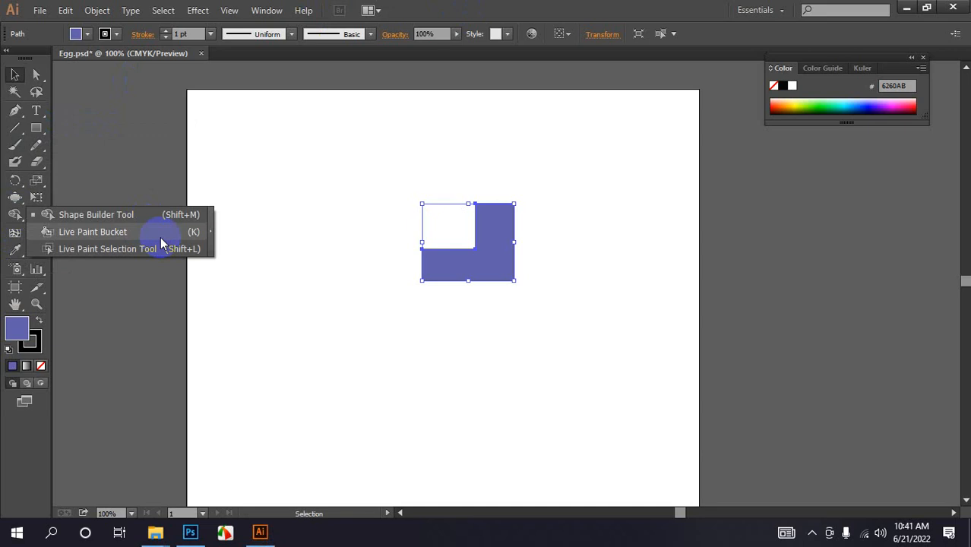
left_click_drag(161, 237, 543, 322)
key("Delete")
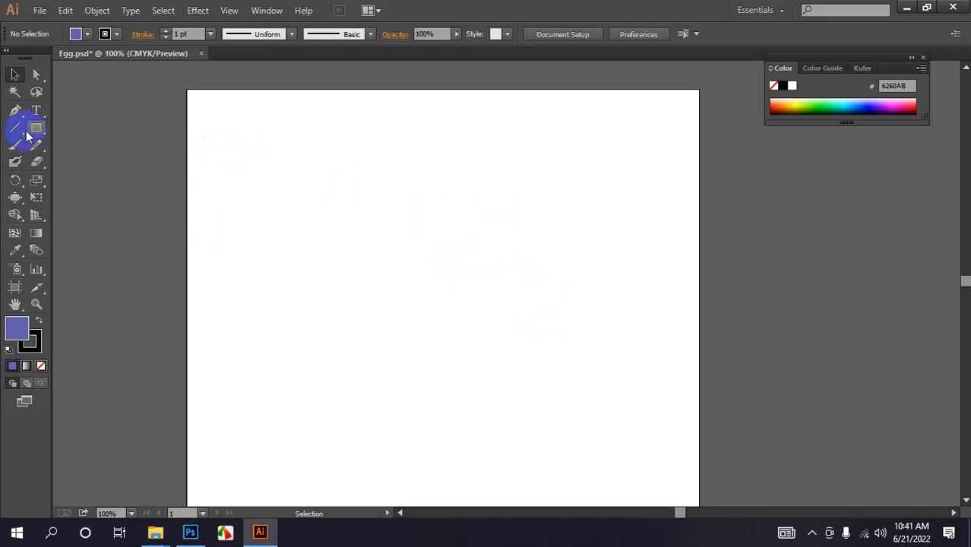
- Draw a large rectangle and a smaller rectangle inside it, filling the inner one red
left_click_drag(35, 128, 57, 133)
left_click_drag(353, 160, 623, 366)
left_click_drag(425, 201, 552, 320)
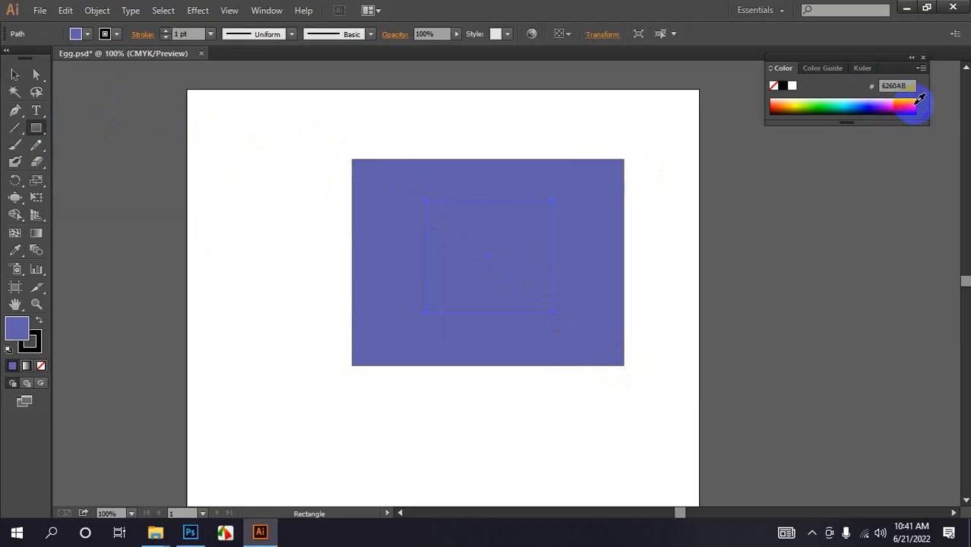
left_click(918, 100)
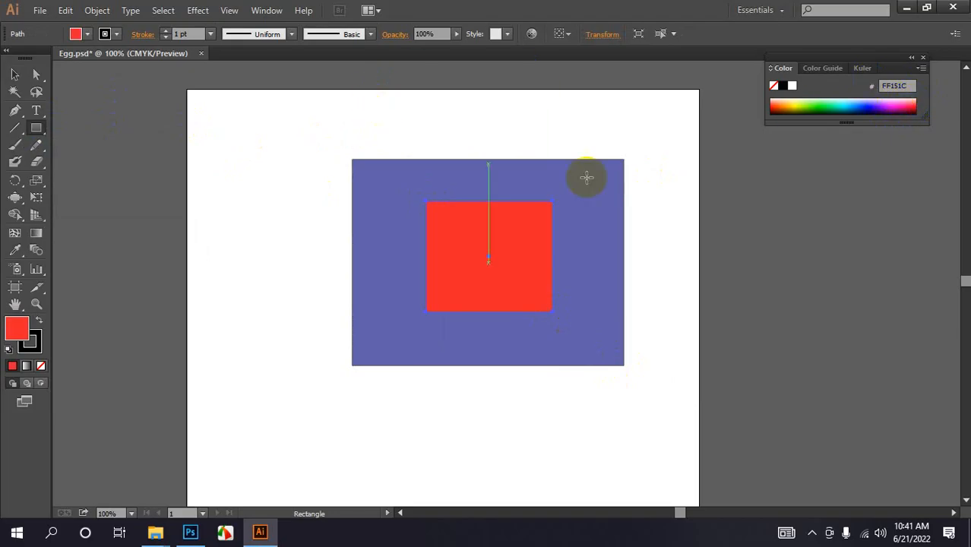
- Select both rectangles and remove the blue-purple outer frame with the Shape Builder Tool, leaving only the red square
left_click(14, 73)
left_click_drag(281, 160, 601, 400)
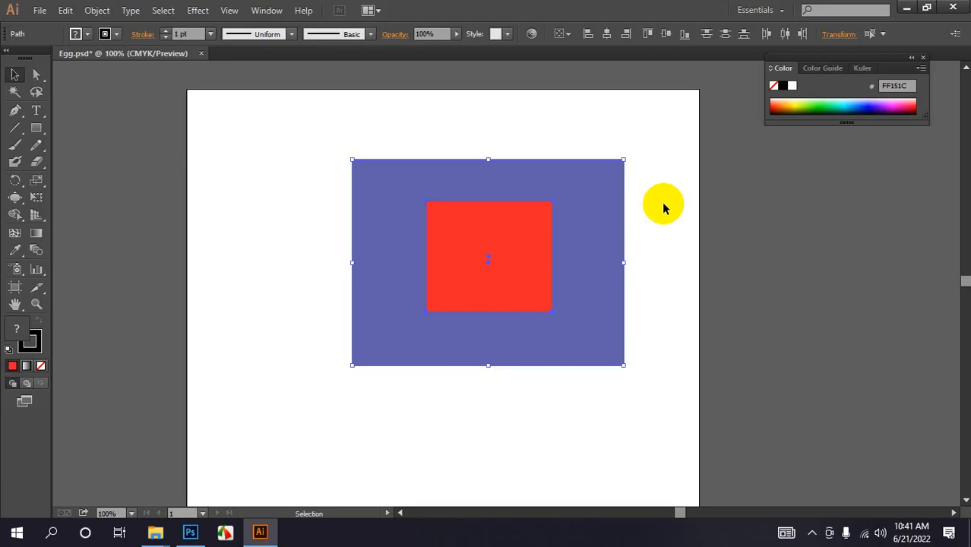
left_click(15, 214)
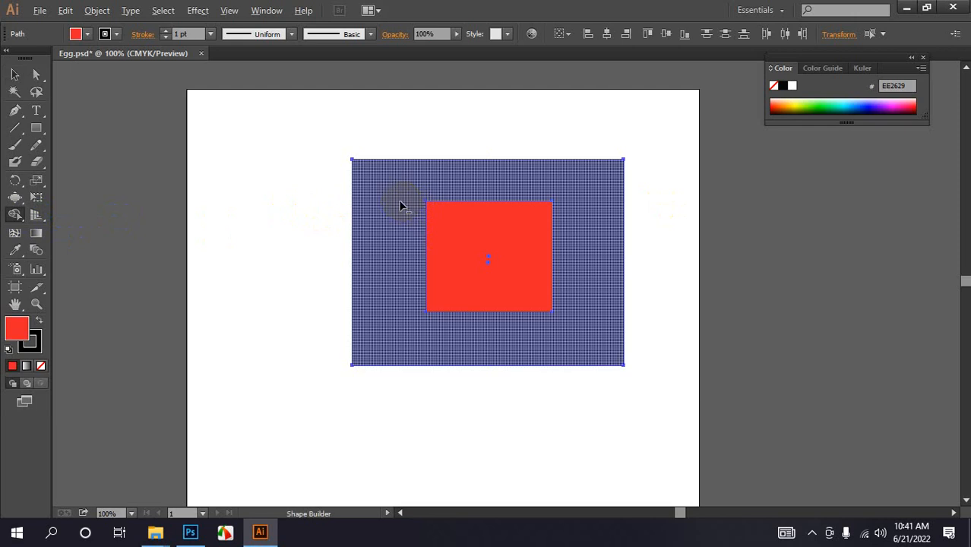
left_click(420, 270, "alt")
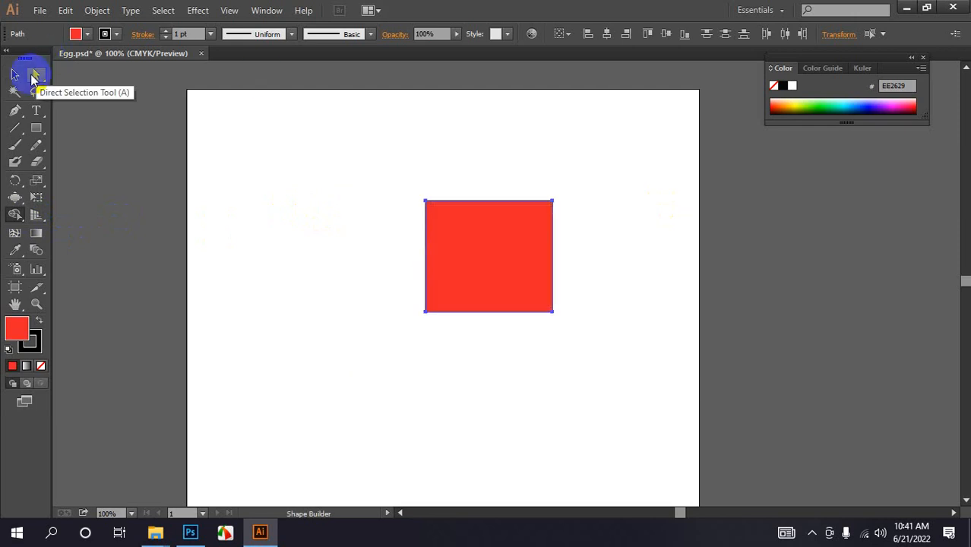
- Move the red square up and to the left, and enlarge it from its upper-left corner
left_click(14, 75)
left_click(247, 147)
left_click_drag(433, 245, 362, 216)
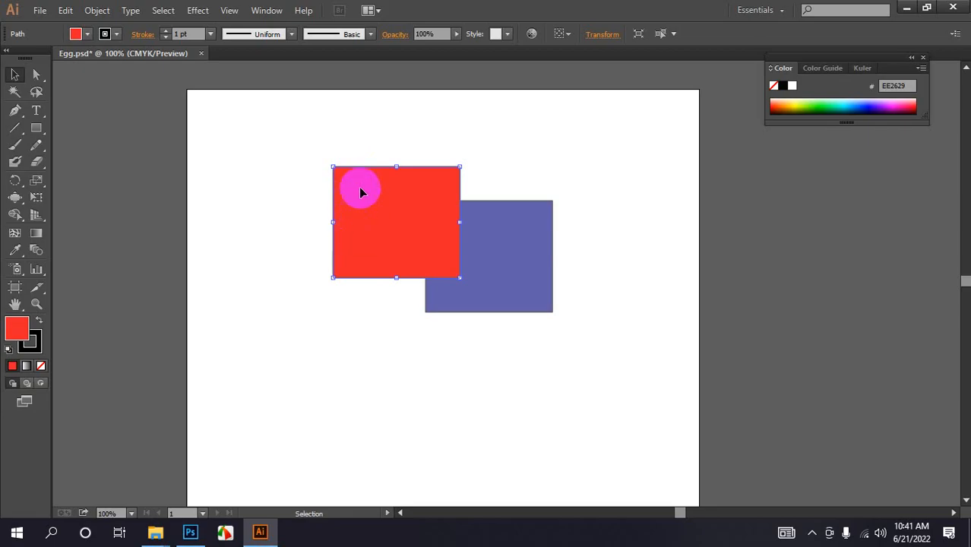
left_click_drag(332, 166, 276, 104)
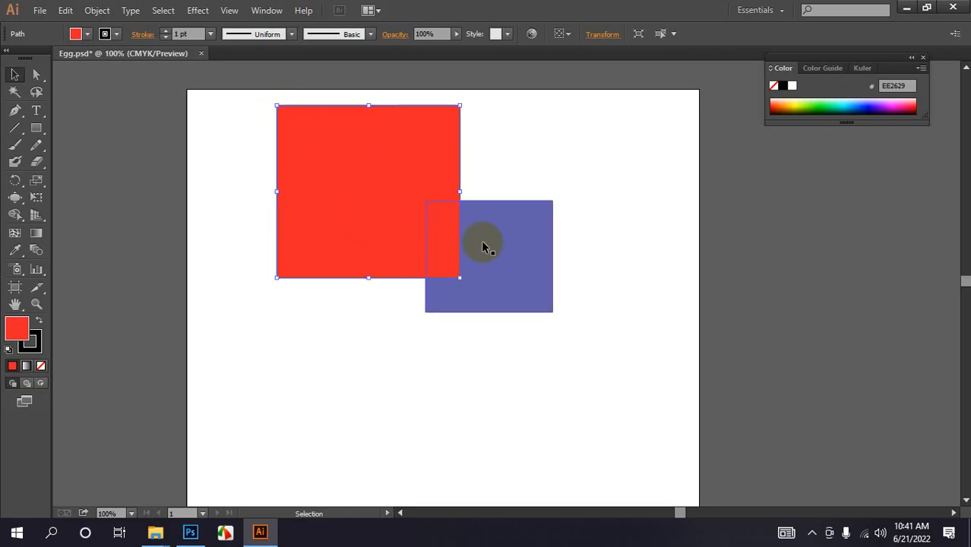
- Move the blue-purple square over the red square and stretch its width past both sides of the red square
left_click(493, 259)
left_click_drag(495, 260, 359, 179)
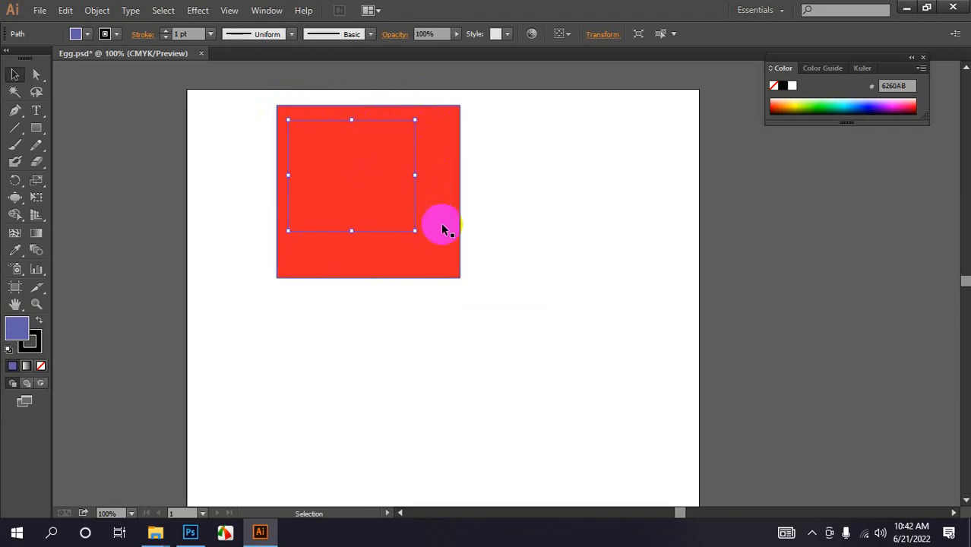
left_click_drag(415, 175, 463, 179)
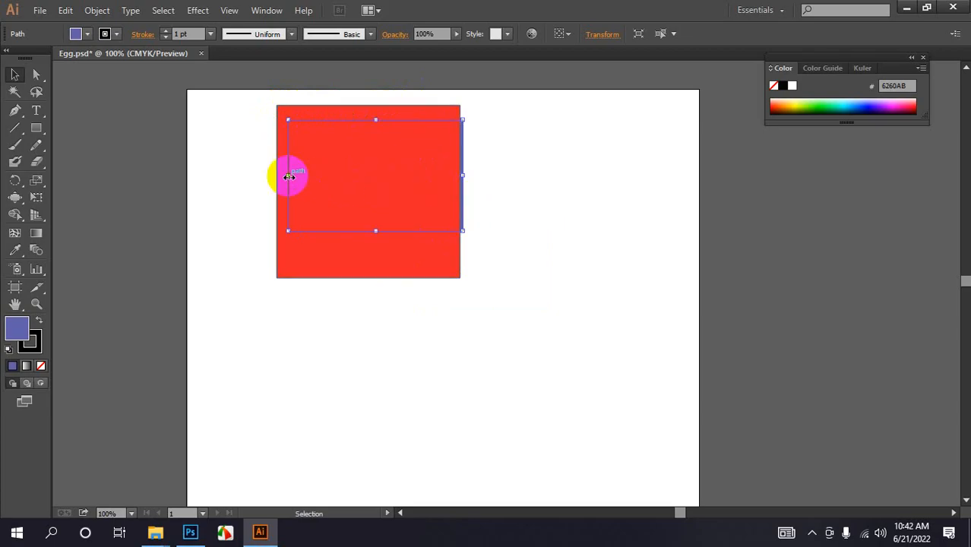
left_click_drag(288, 176, 263, 176)
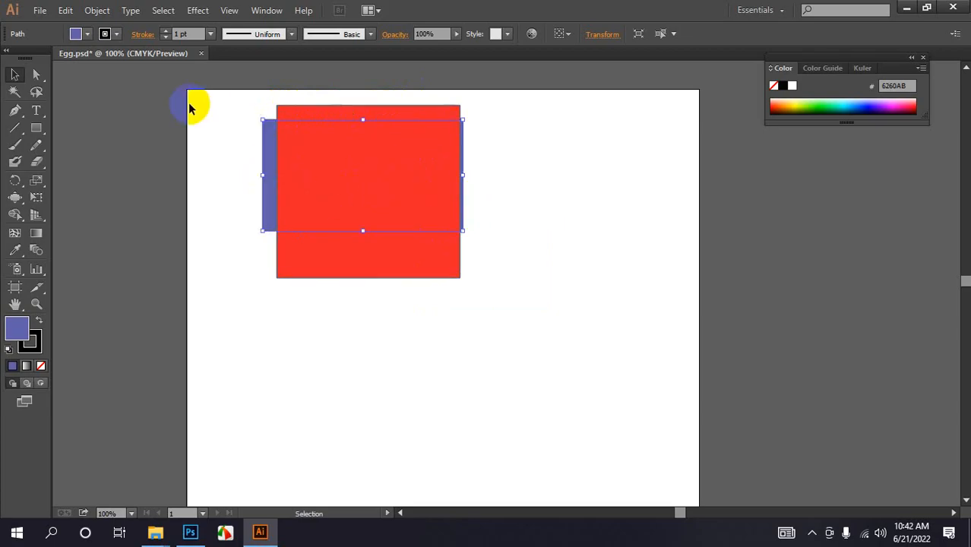
- Select both shapes and delete the red strip above the blue-purple rectangle with the Shape Builder Tool
left_click_drag(190, 104, 381, 270)
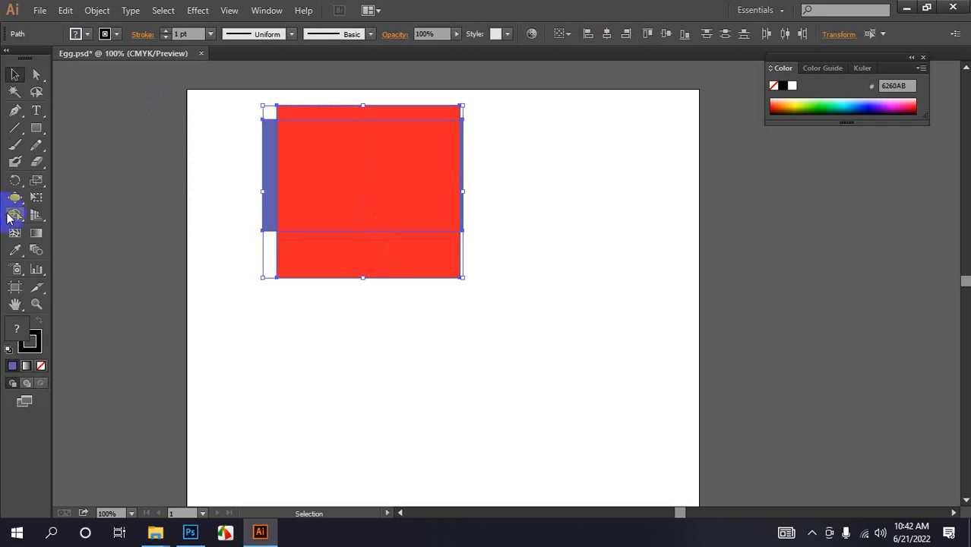
left_click(14, 214)
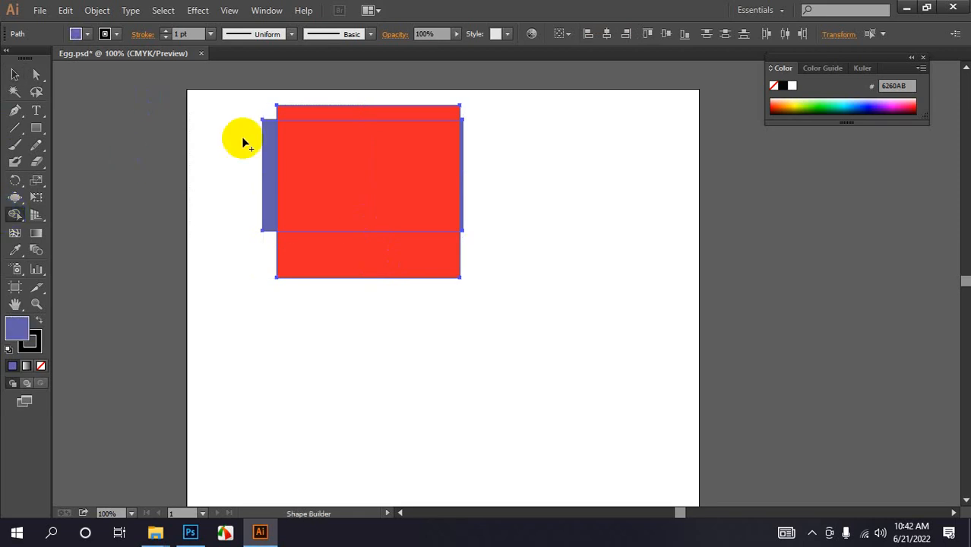
left_click(329, 112, "alt")
left_click(23, 79)
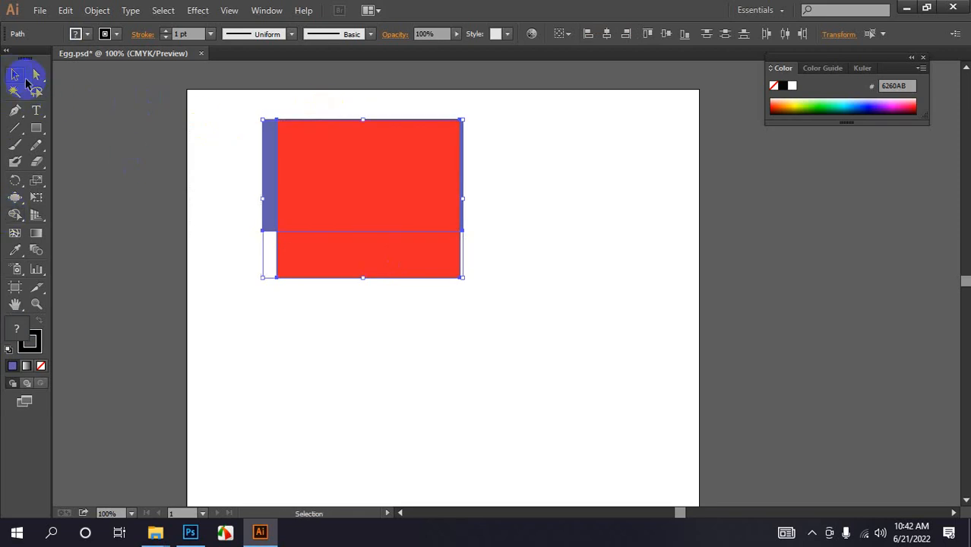
- Narrow the blue-purple rectangle by moving its left edge inward to the red shape's edge
left_click(327, 314)
left_click(262, 174)
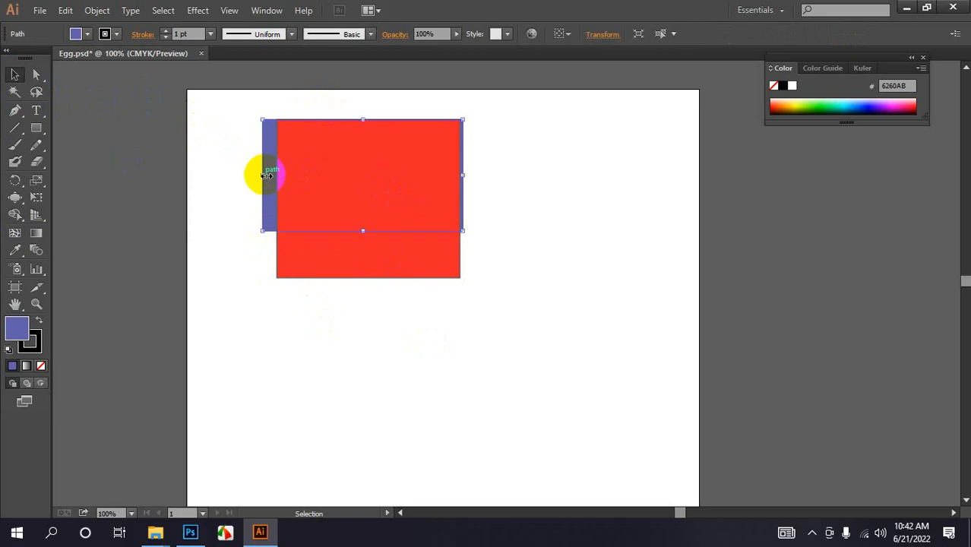
left_click_drag(266, 175, 284, 175)
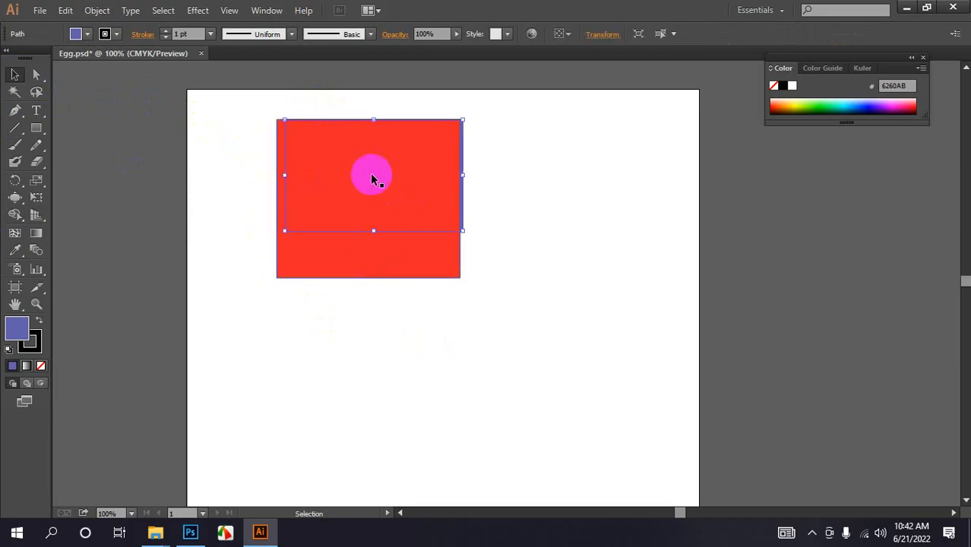
- Move the red shape to the right, then select both shapes and delete them
left_click_drag(463, 175, 557, 214)
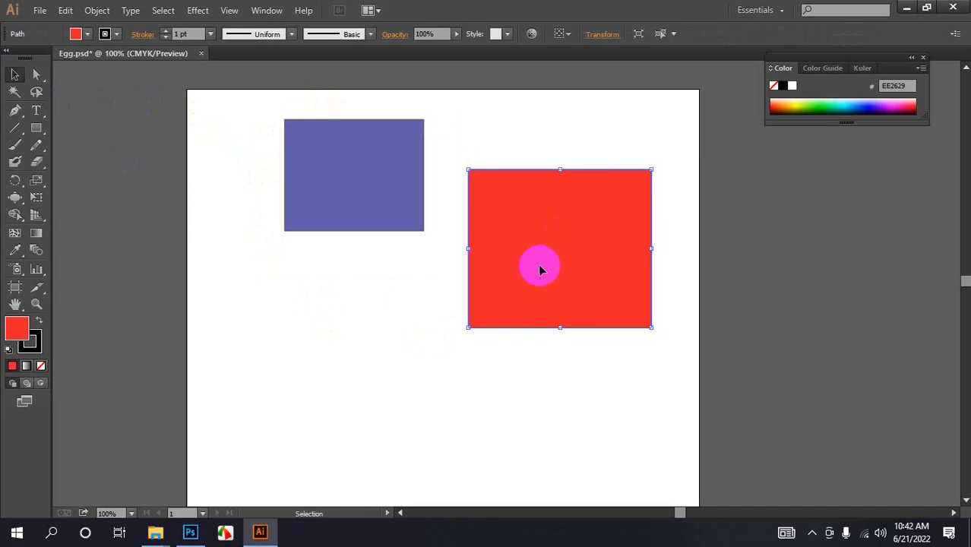
left_click(448, 258)
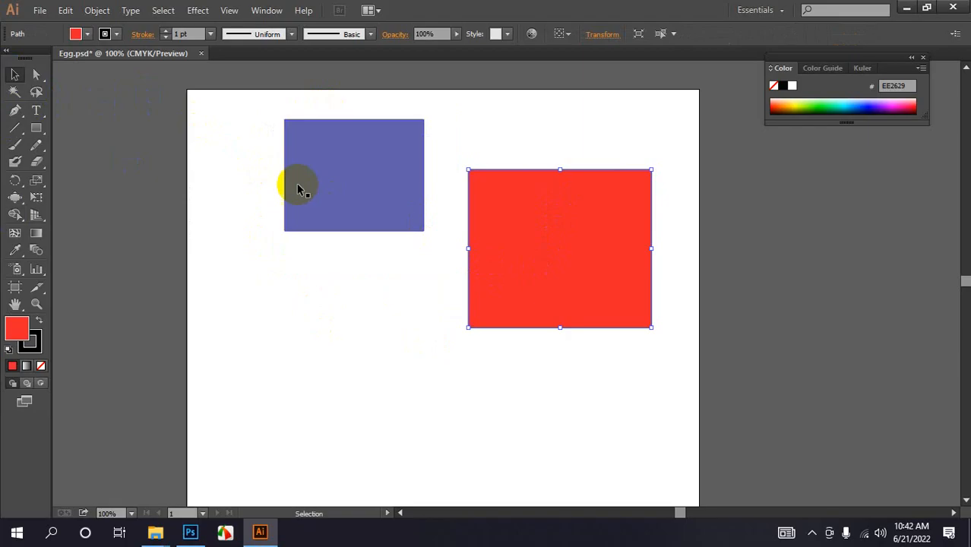
left_click_drag(234, 138, 538, 362)
key("Delete")
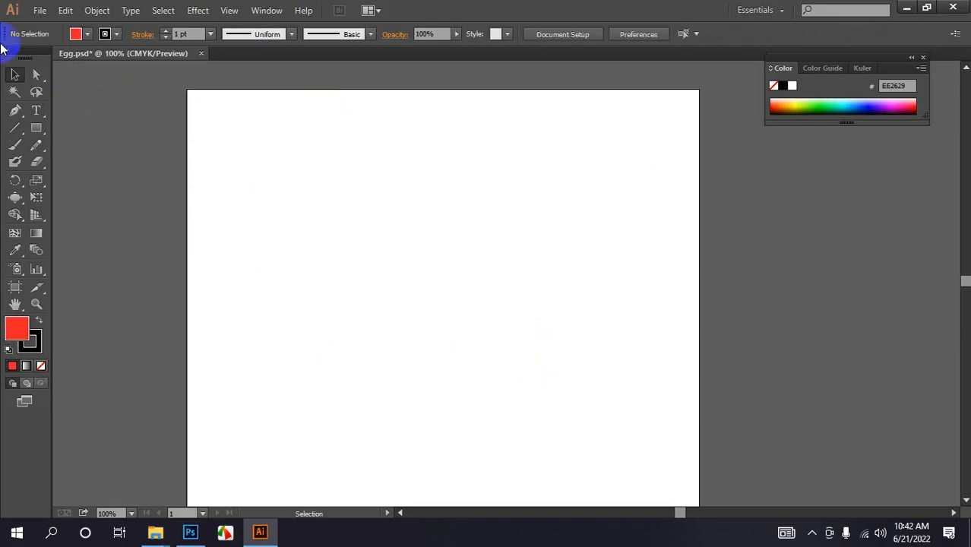
- Draw a red square and a second square overlapping its lower-right corner, filled blue-purple
left_click(35, 129)
left_click(95, 128)
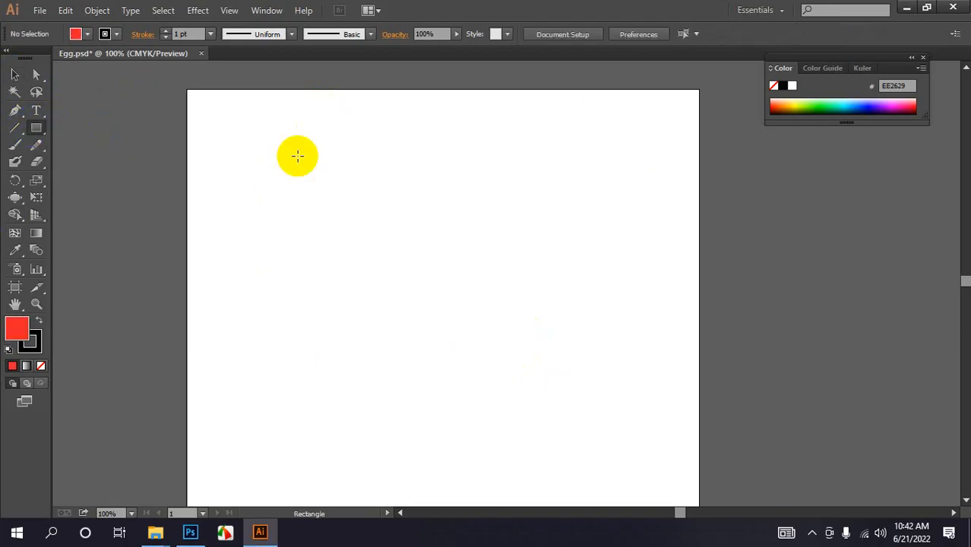
left_click_drag(280, 119, 383, 235)
left_click_drag(328, 176, 443, 287)
left_click(883, 106)
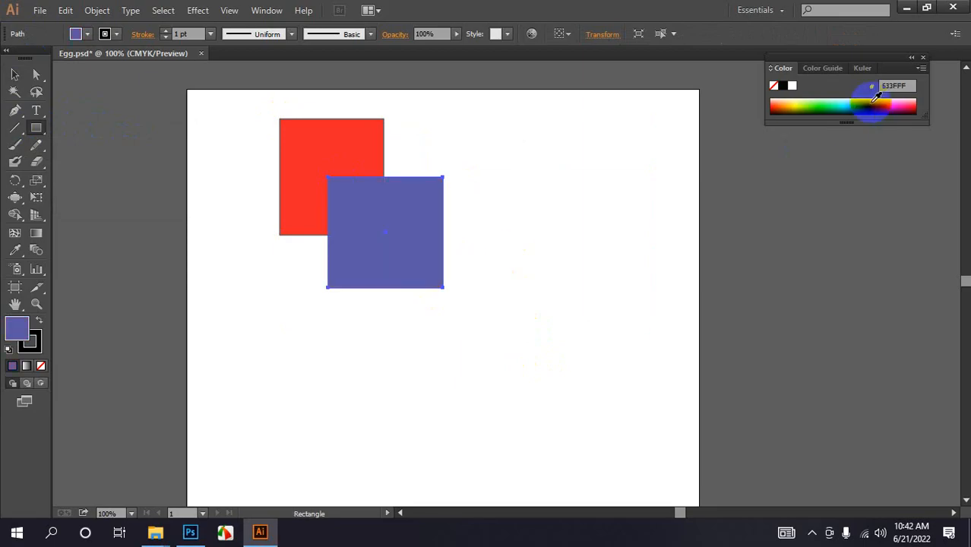
- Open the Pathfinder panel and place it beside the artboard
left_click(265, 10)
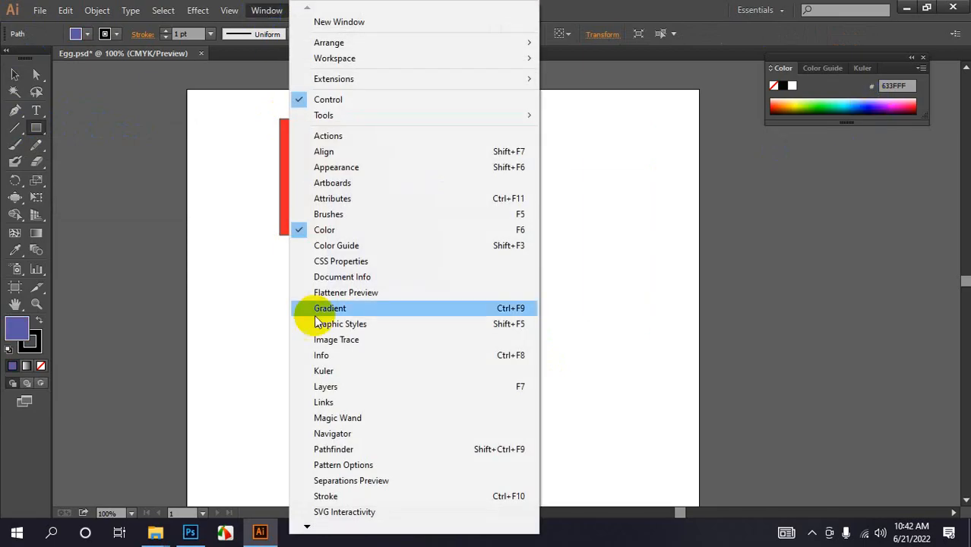
left_click(319, 450)
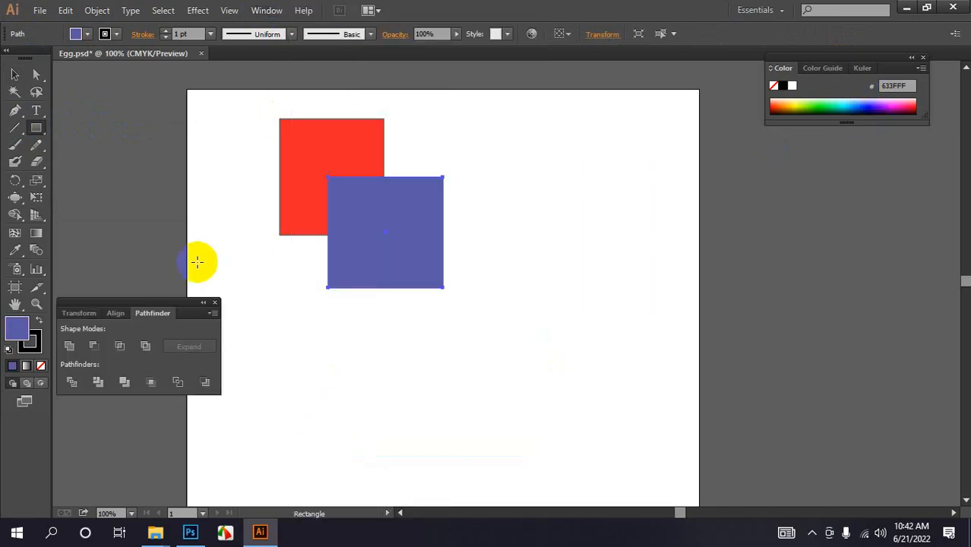
left_click_drag(113, 306, 679, 238)
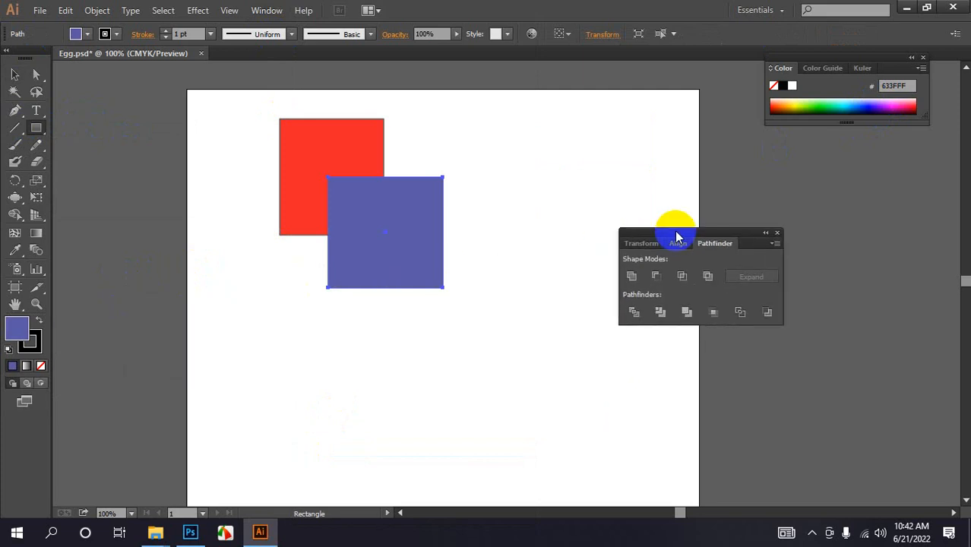
- Select both squares and combine them with the Pathfinder Unite shape mode
left_click(631, 277)
left_click(15, 76)
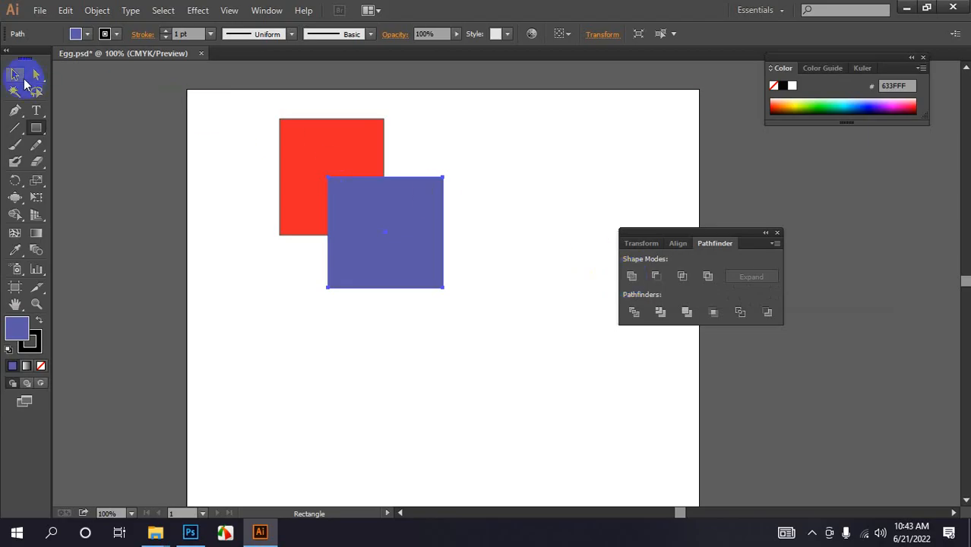
left_click_drag(190, 111, 352, 272)
left_click(631, 275)
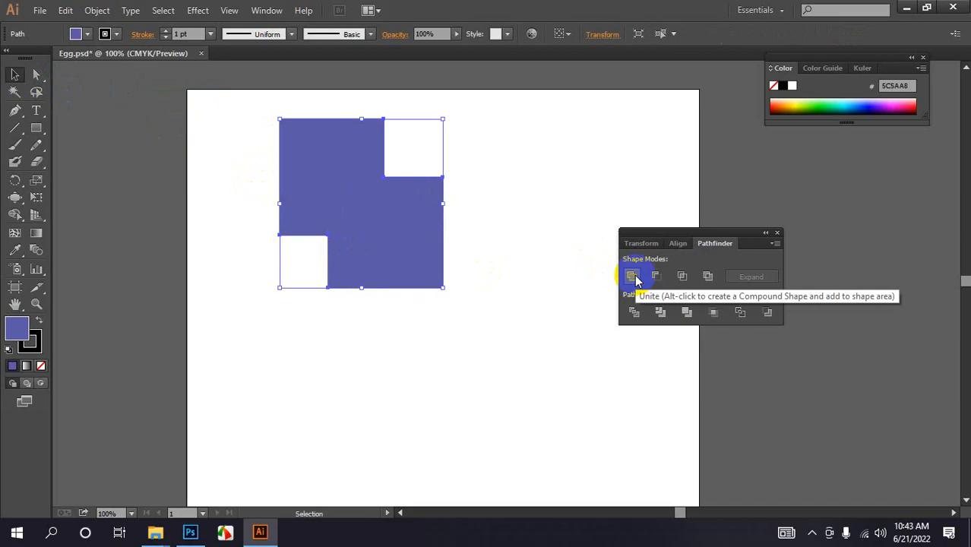
- Change the united shape's fill to teal, then undo the recolor and the unite
left_click(88, 37)
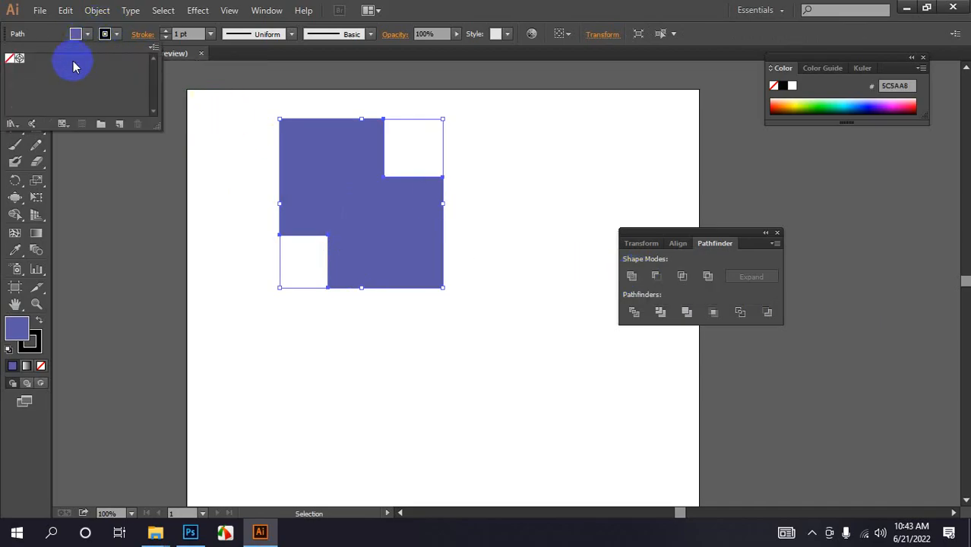
left_click(833, 101)
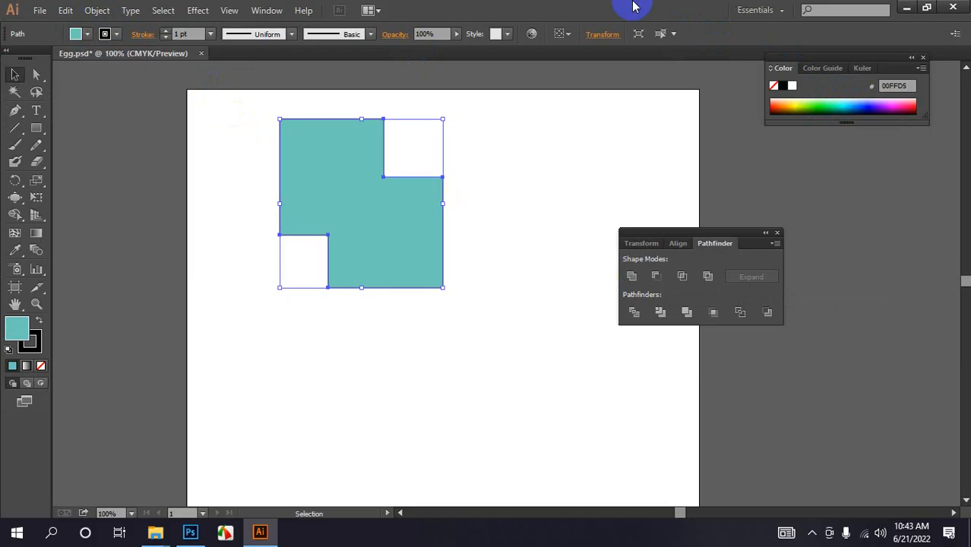
key("ctrl+z")
key("ctrl+z")
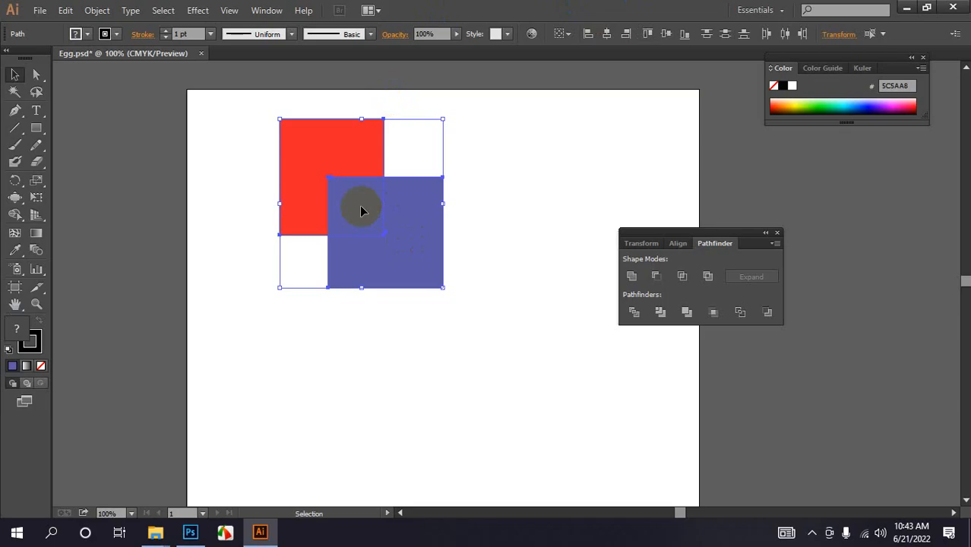
- Apply the Minus Front shape mode to the squares and undo it
left_click(657, 277)
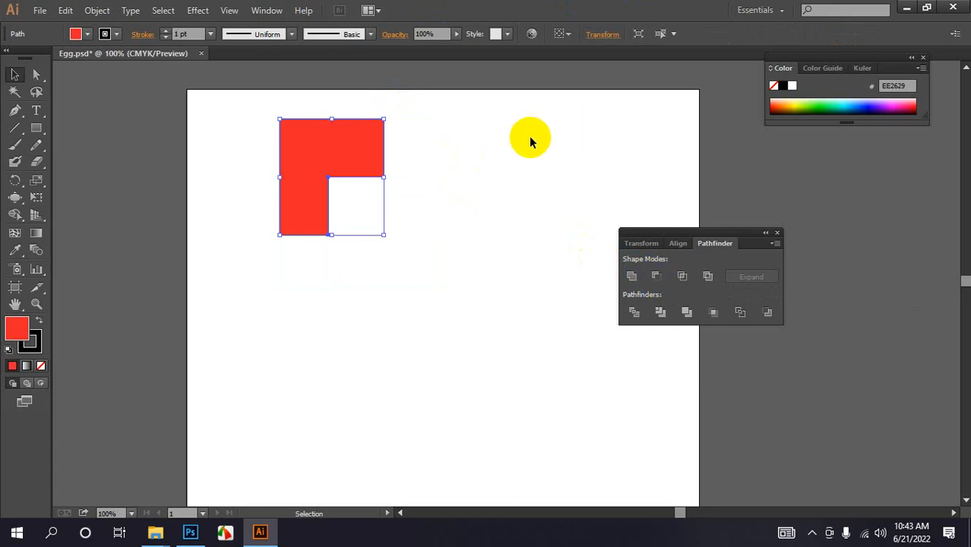
key("ctrl+z")
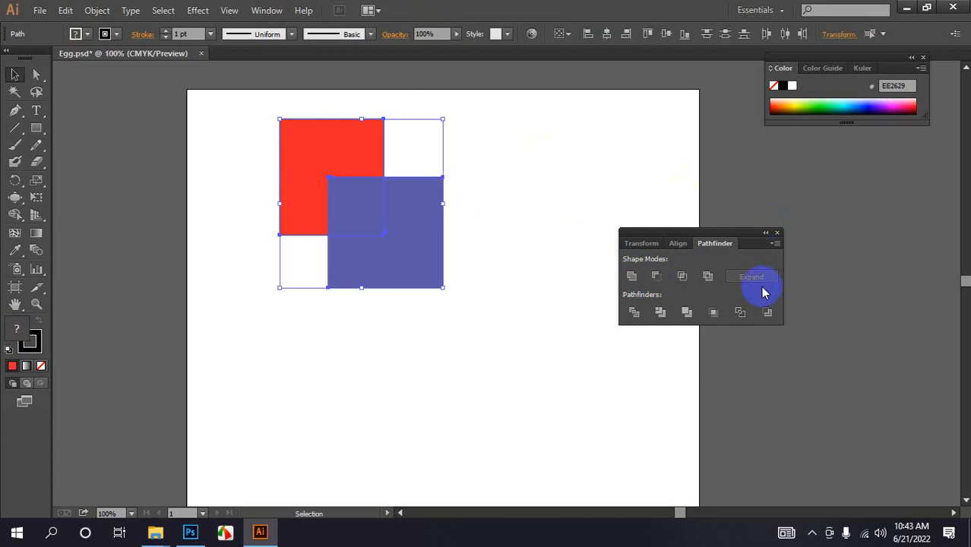
- Apply the Intersect shape mode, move the resulting square up and right, then undo both
left_click(683, 276)
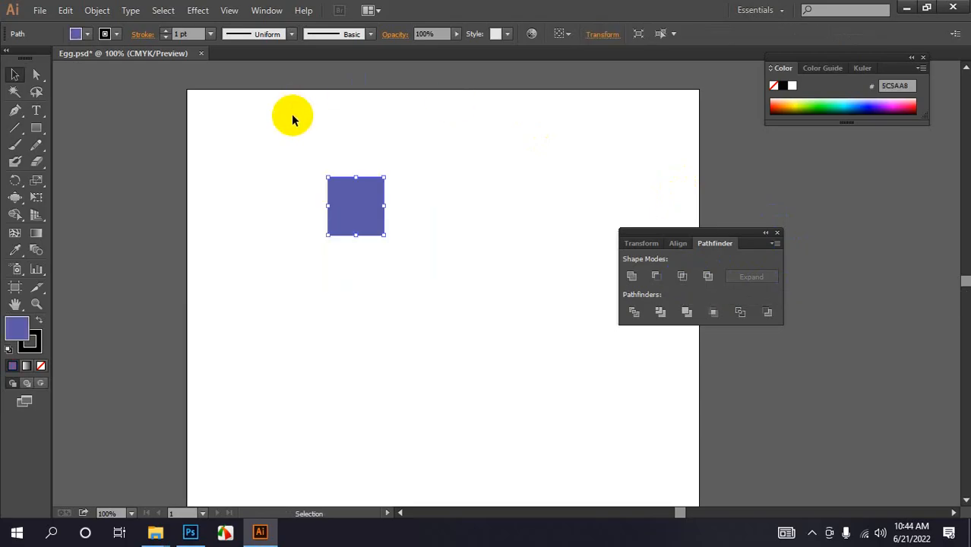
left_click(297, 121)
left_click(358, 205)
left_click_drag(357, 205, 431, 181)
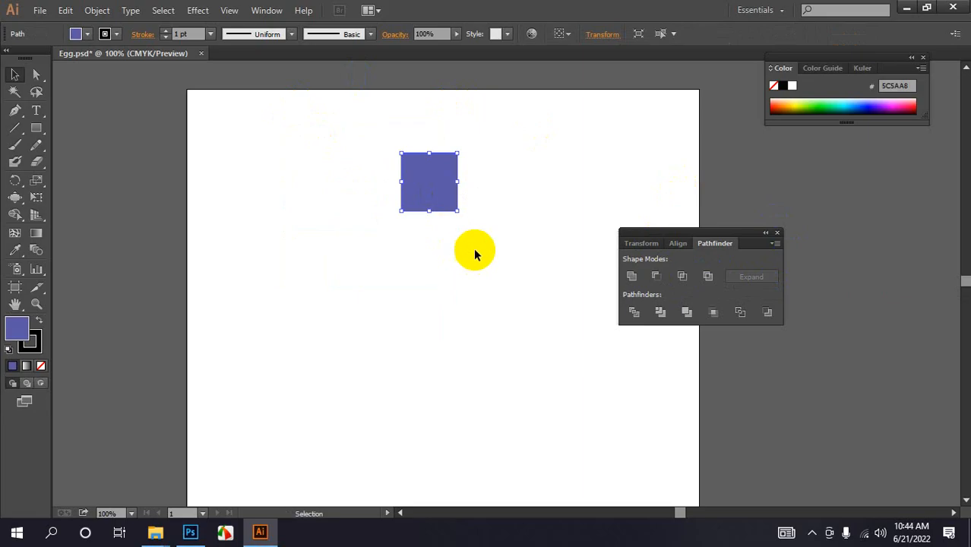
key("ctrl+z")
key("ctrl+z")
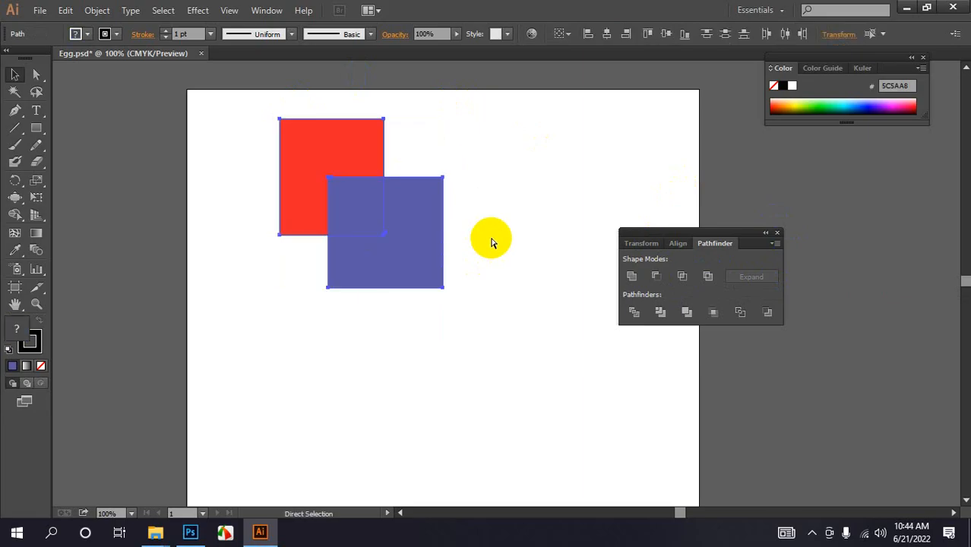
- Apply the Exclude shape mode to the squares and undo it
left_click(704, 278)
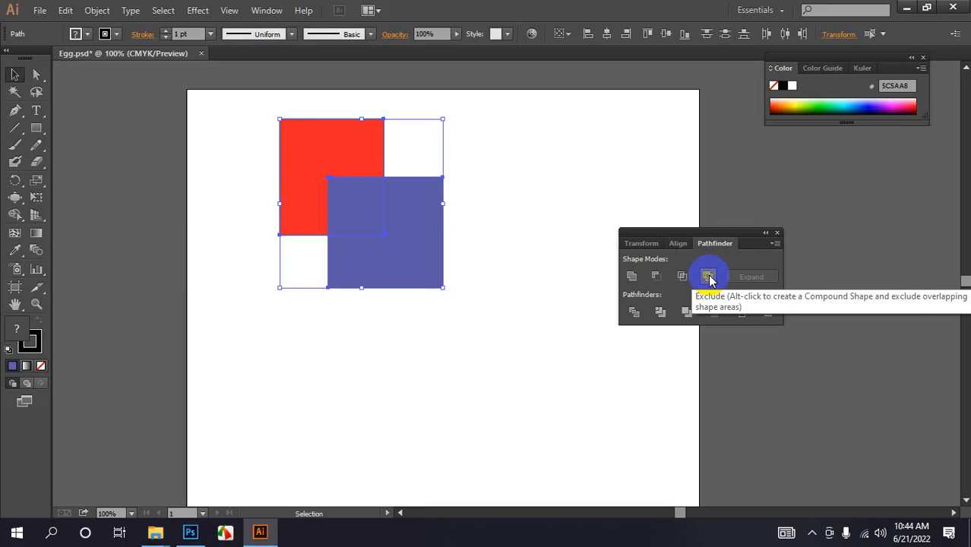
left_click(708, 278)
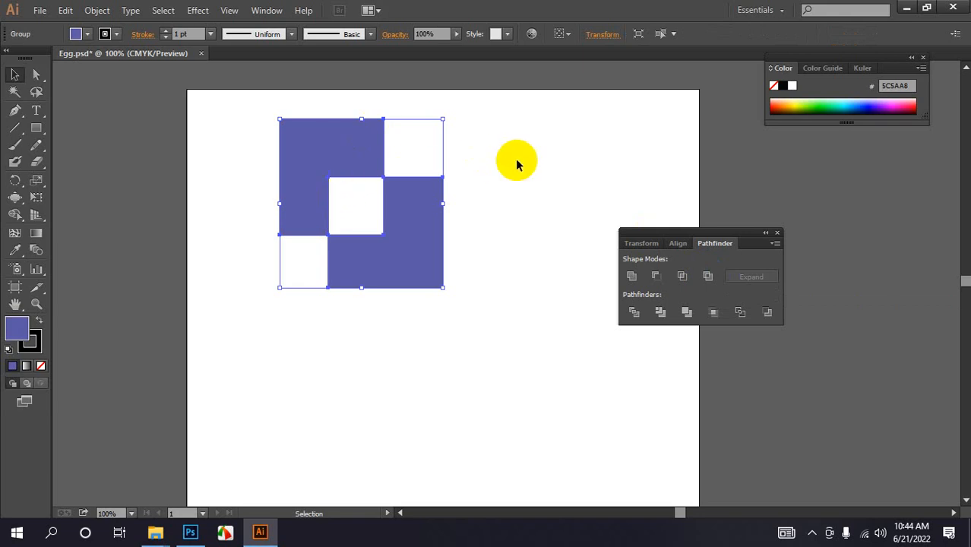
key("ctrl+z")
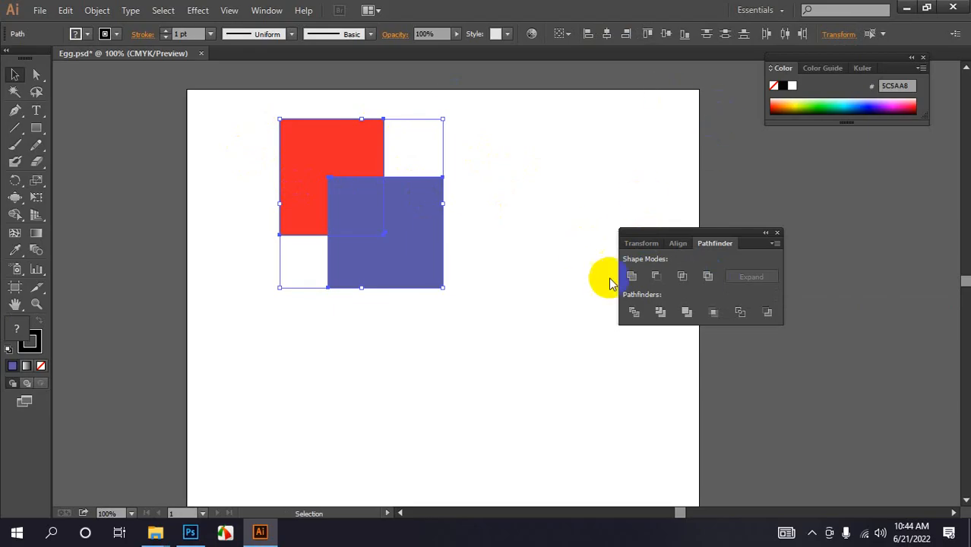
- Divide the overlapping squares with the Pathfinder Divide option and deselect
left_click(635, 313)
left_click(540, 231)
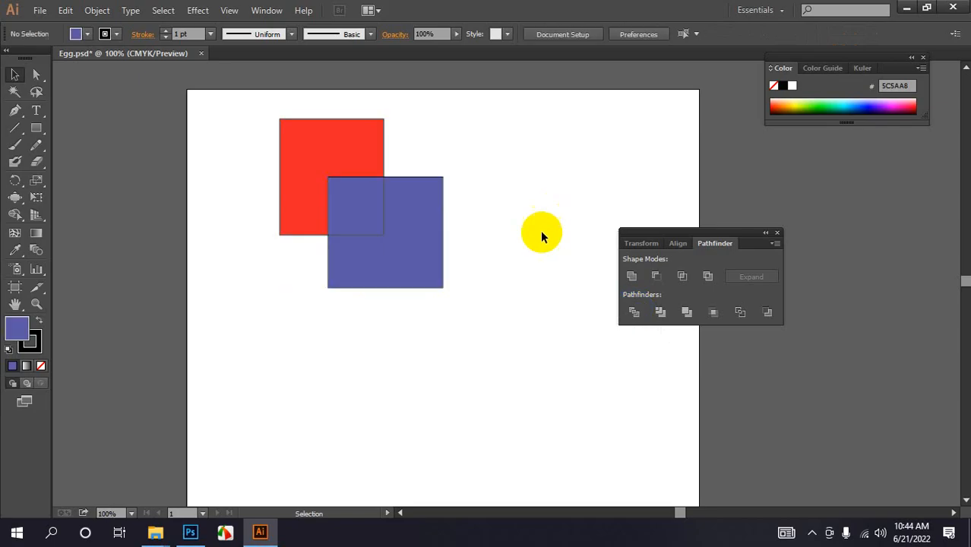
- Isolate the divided group, drag its pieces apart, then undo all the moves
left_click(427, 268)
left_click_drag(427, 267, 479, 320)
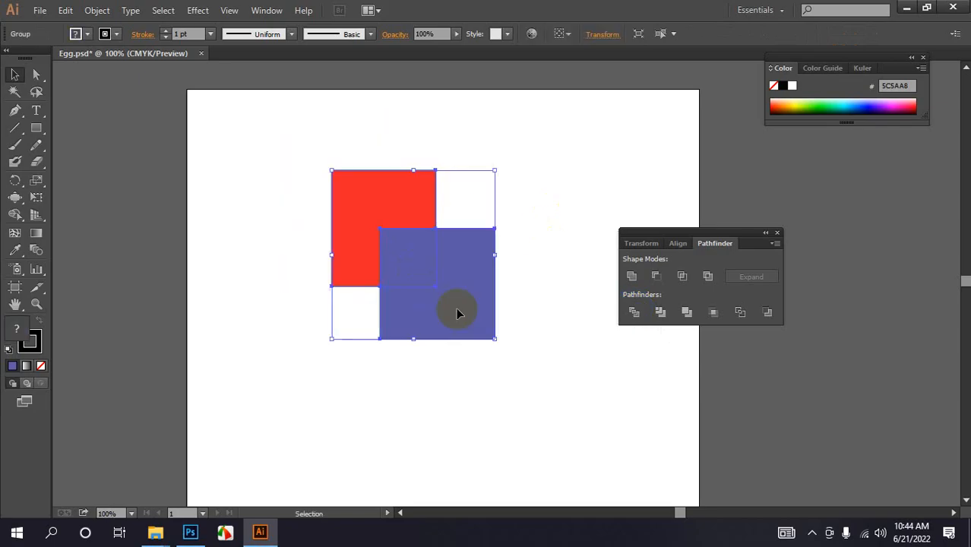
right_click(455, 262)
left_click(514, 327)
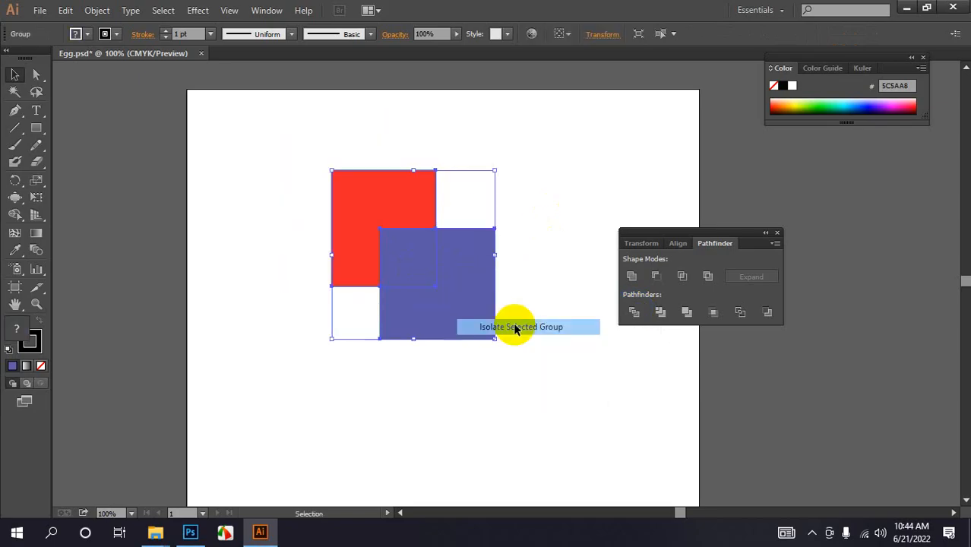
left_click_drag(407, 195, 356, 158)
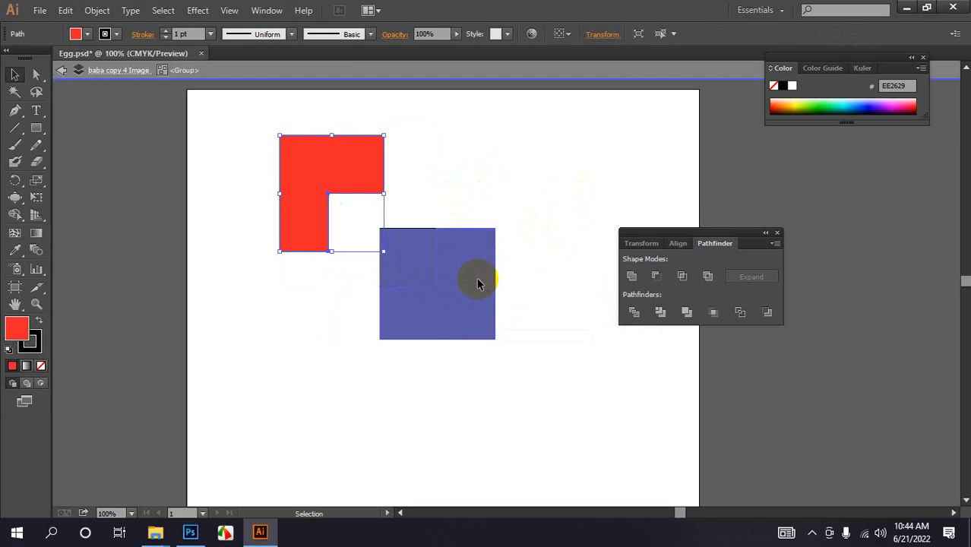
left_click_drag(477, 282, 506, 313)
left_click_drag(399, 254, 419, 225)
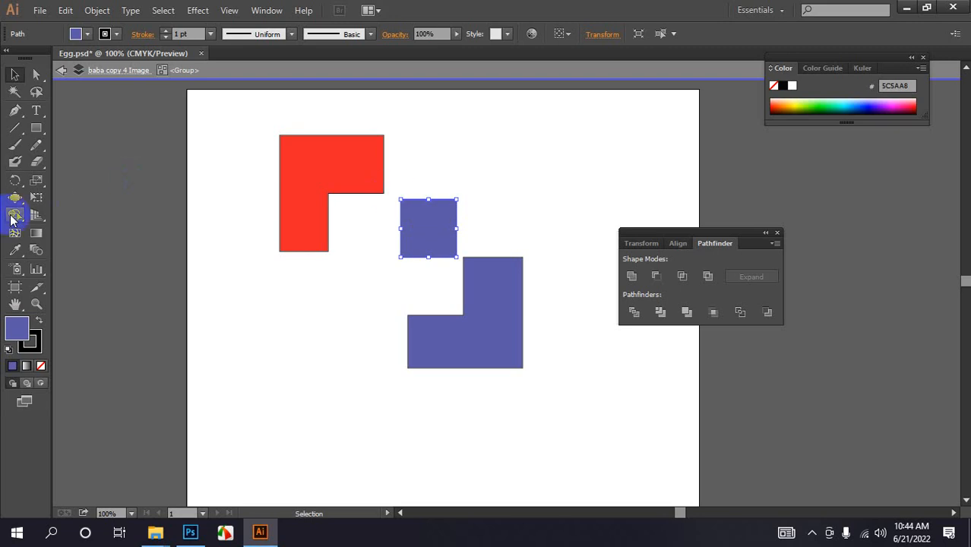
left_click(462, 149)
key("a")
key("ctrl+z")
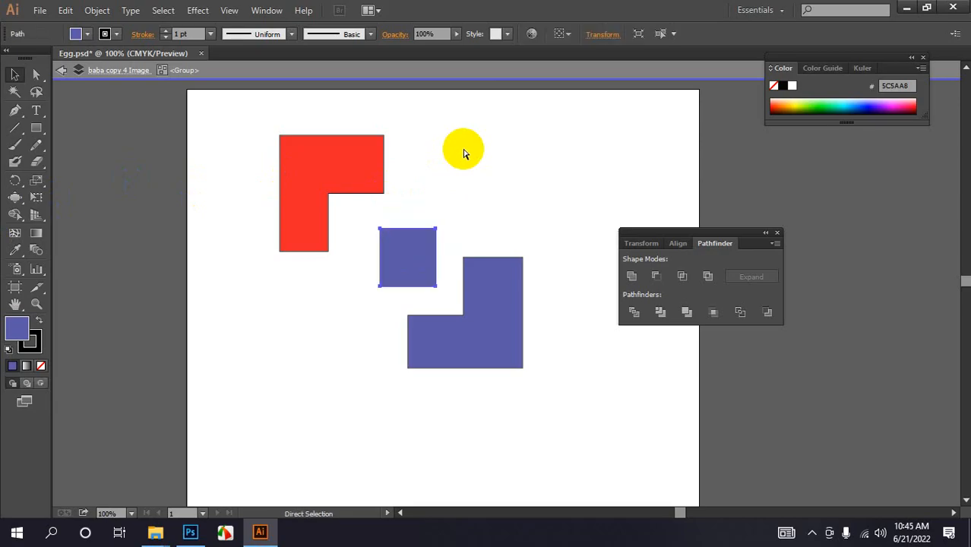
key("ctrl+z")
key("ctrl+z")
key("ctrl+z")
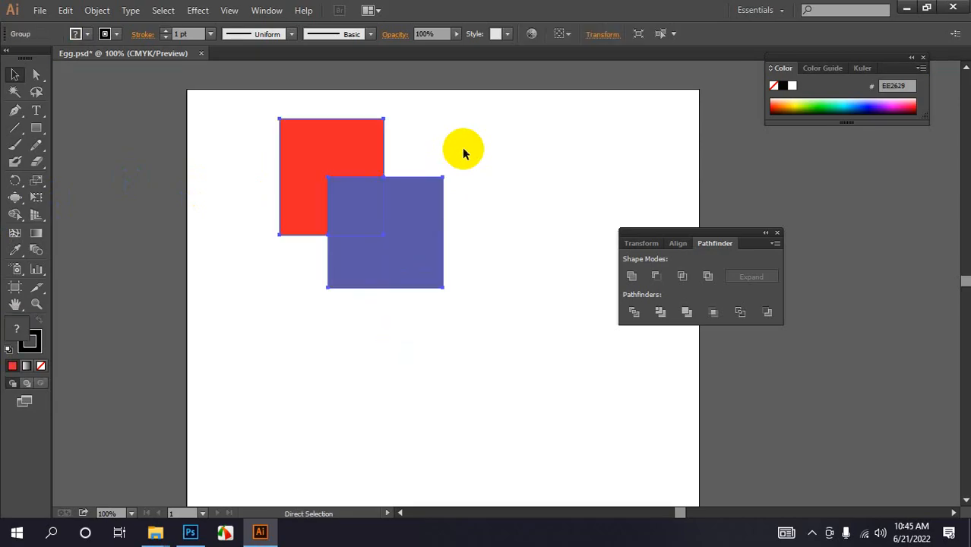
- Try to apply the Pathfinder Merge option to the squares and dismiss the alert
left_click_drag(239, 123, 382, 227)
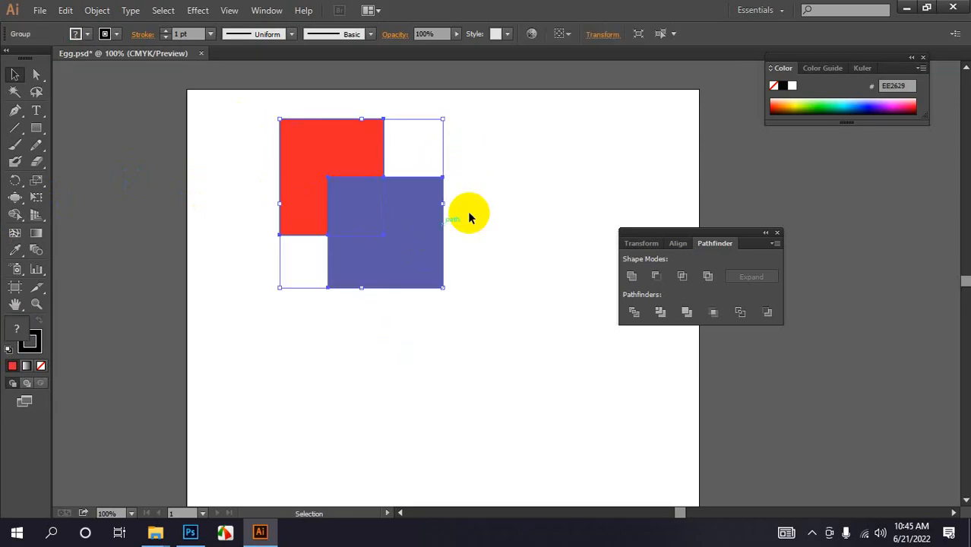
left_click(531, 179)
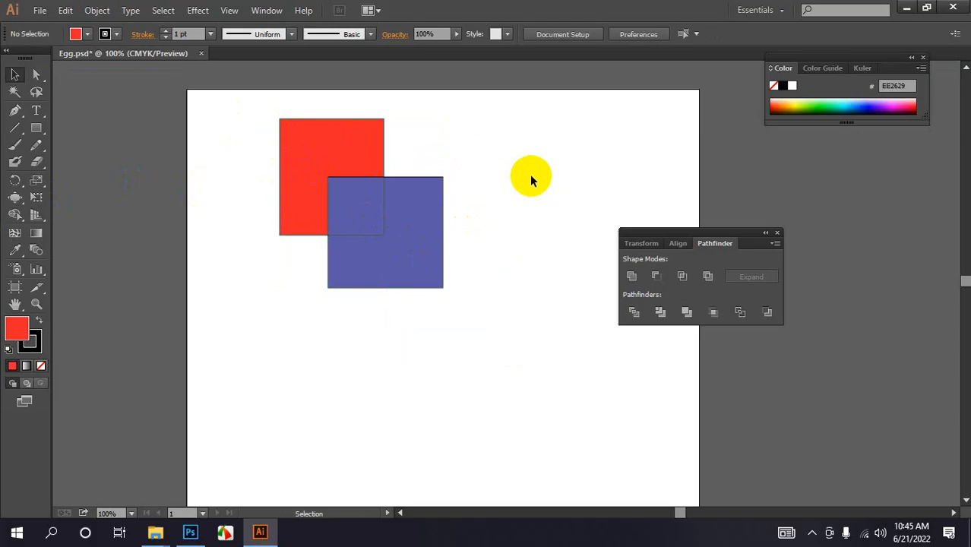
left_click(686, 312)
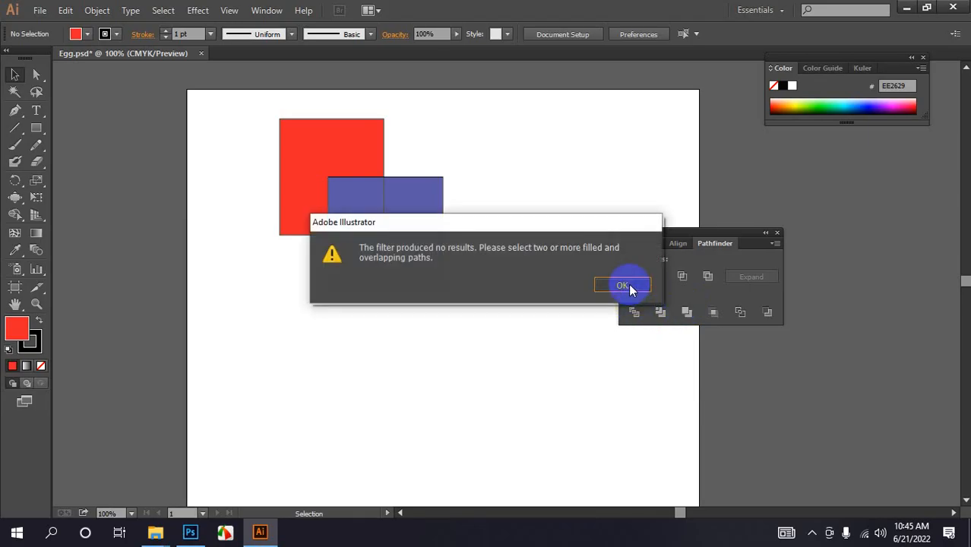
left_click(627, 286)
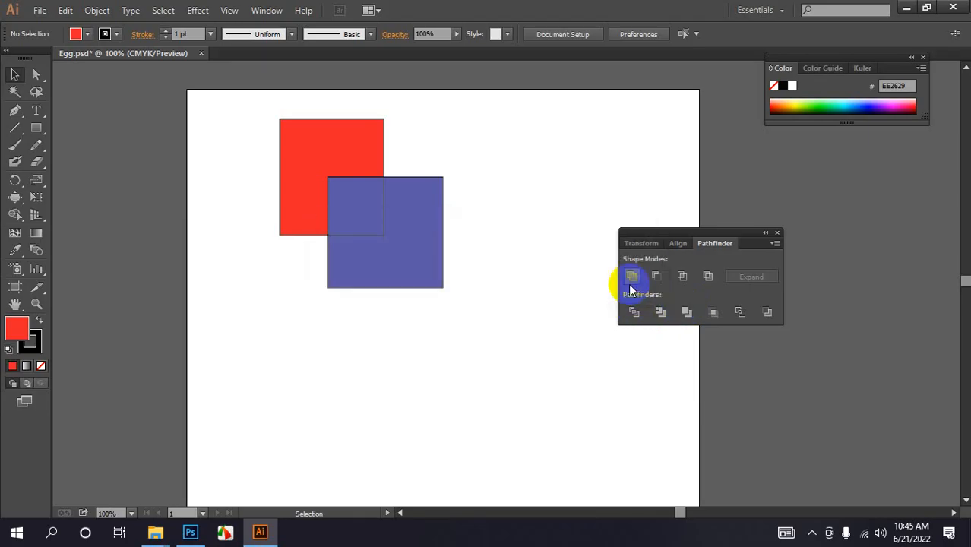
- Separate the divided pieces of the squares by dragging them apart, then undo those changes
left_click(390, 212)
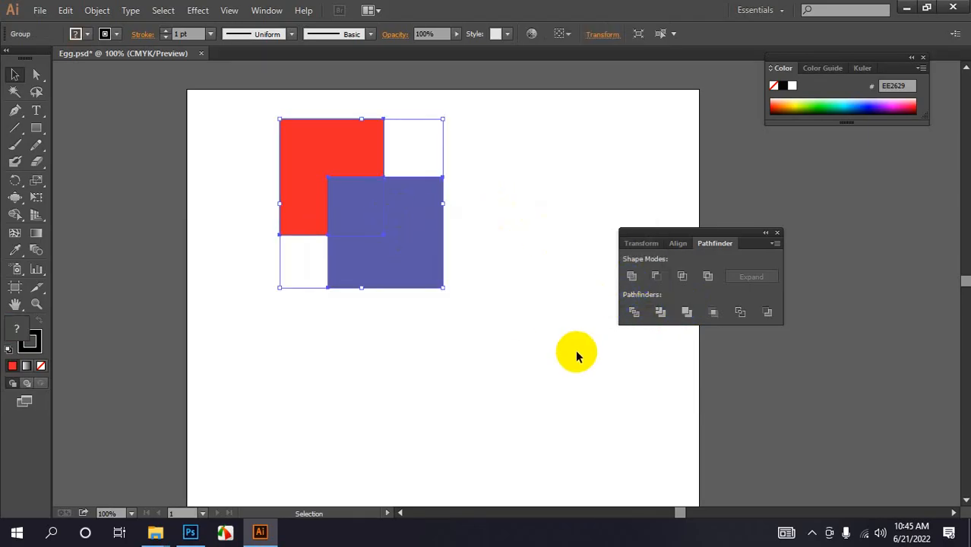
right_click(396, 220)
left_click(454, 304)
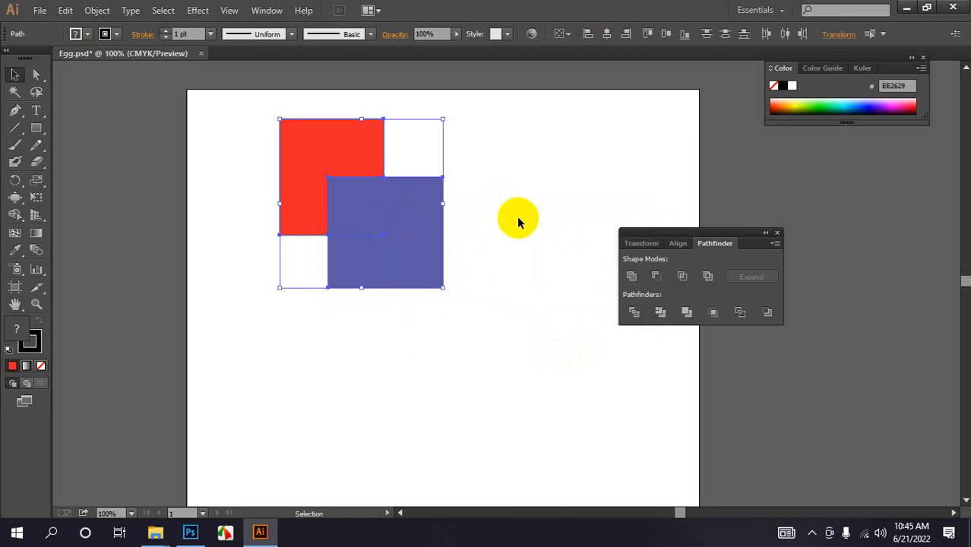
left_click(518, 219)
left_click_drag(394, 223, 432, 261)
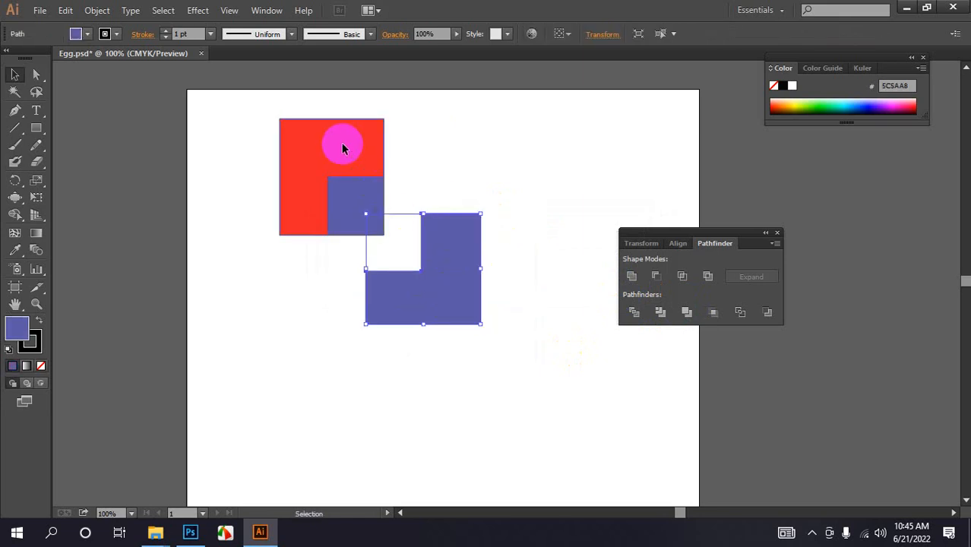
left_click_drag(340, 143, 268, 131)
left_click_drag(374, 205, 433, 174)
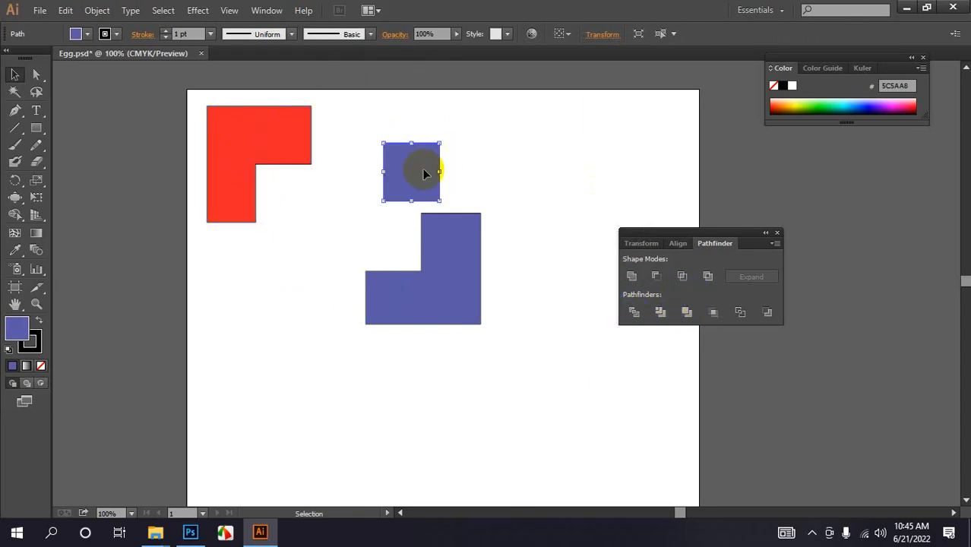
left_click_drag(437, 169, 374, 200)
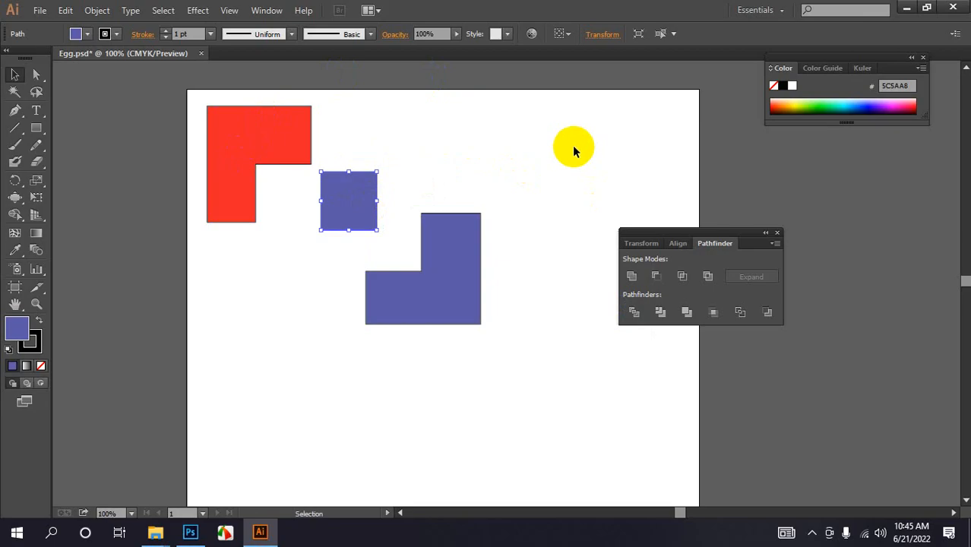
key("ctrl+z")
key("ctrl+z")
key("ctrl+z")
key("ctrl+z")
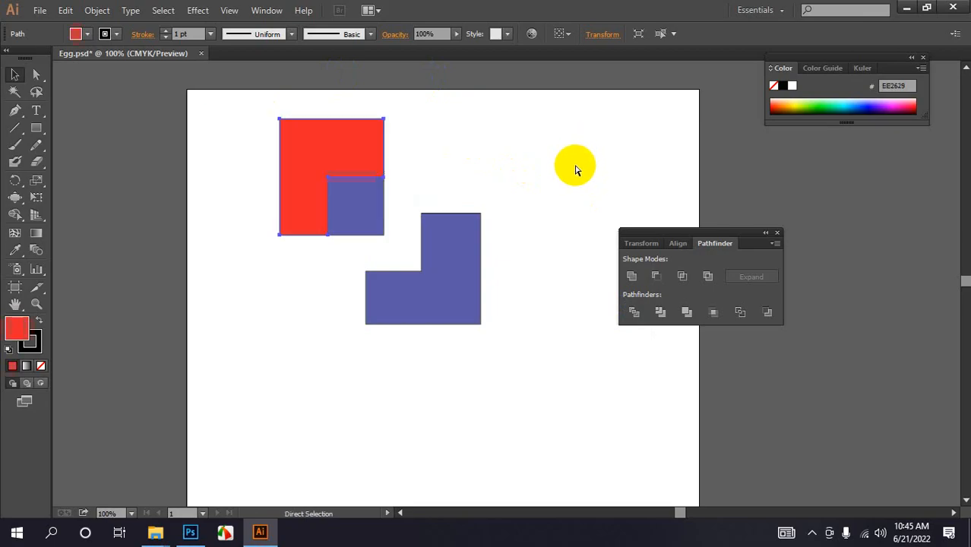
key("ctrl+z")
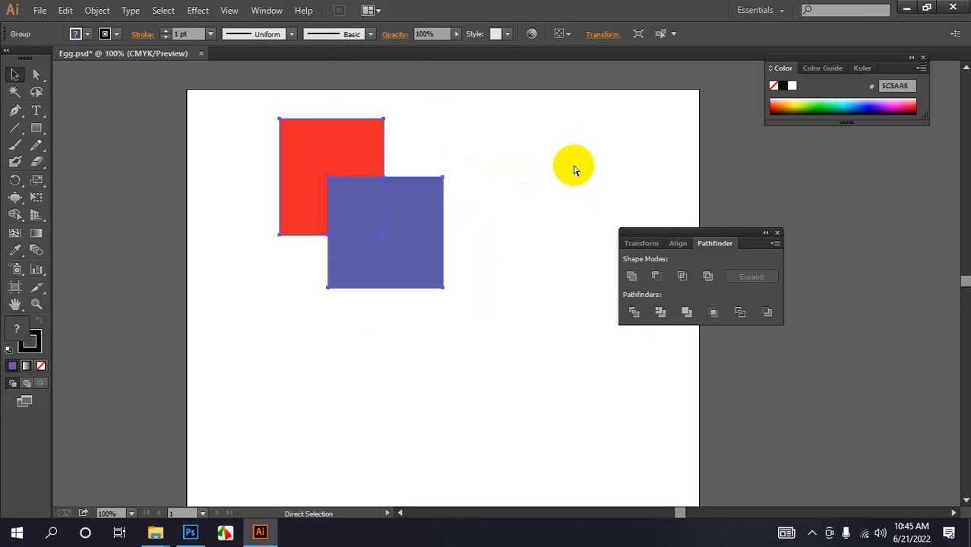
key("ctrl+z")
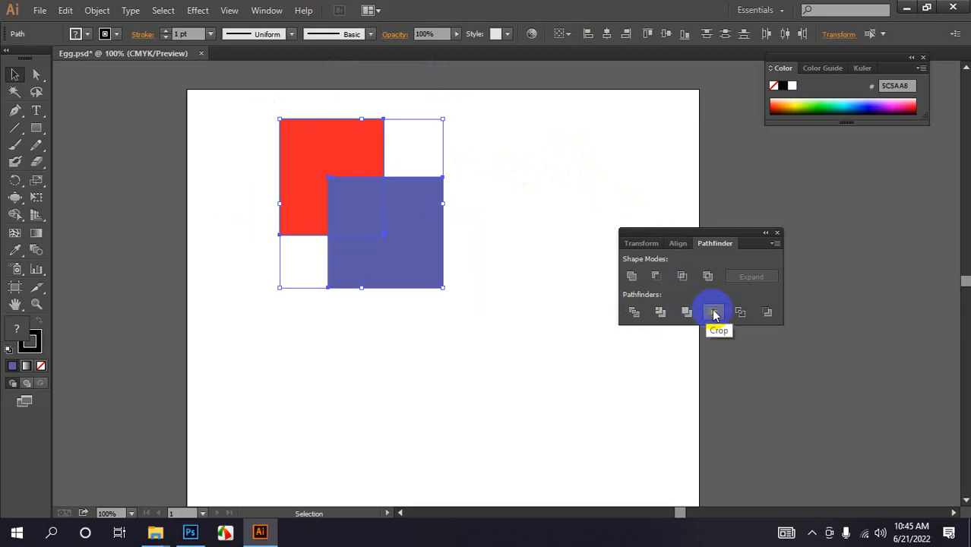
- Apply the Crop pathfinder to the squares and undo it, then apply Outline and undo it
left_click(715, 312)
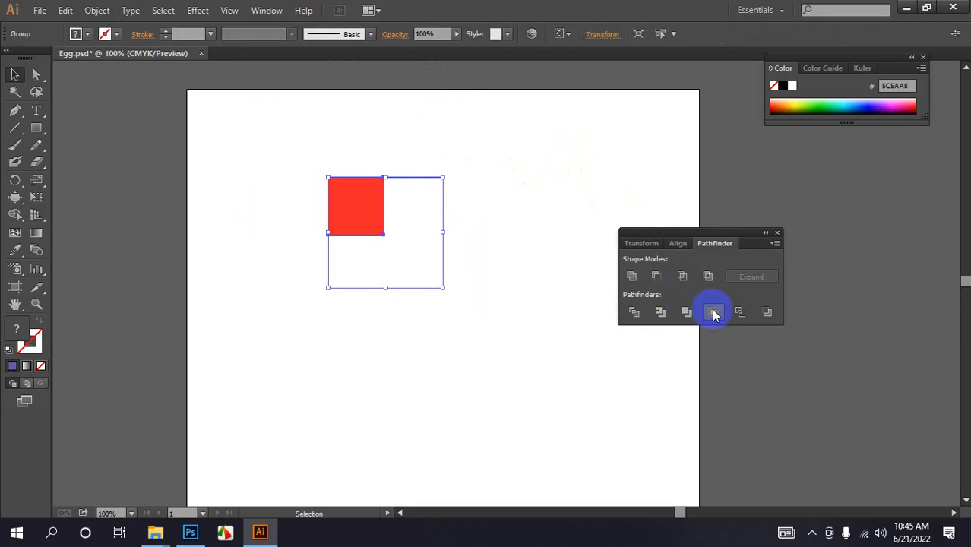
key("ctrl+z")
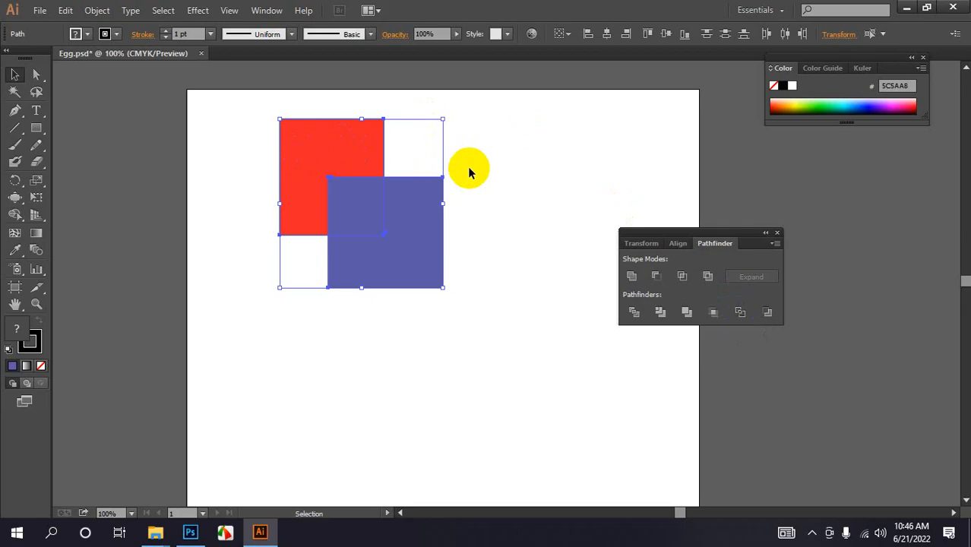
left_click(740, 312)
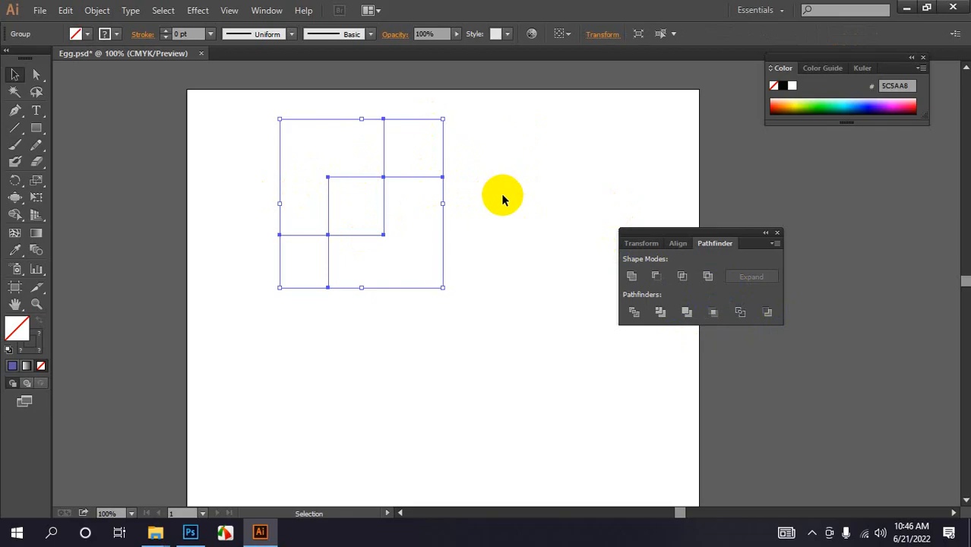
key("a")
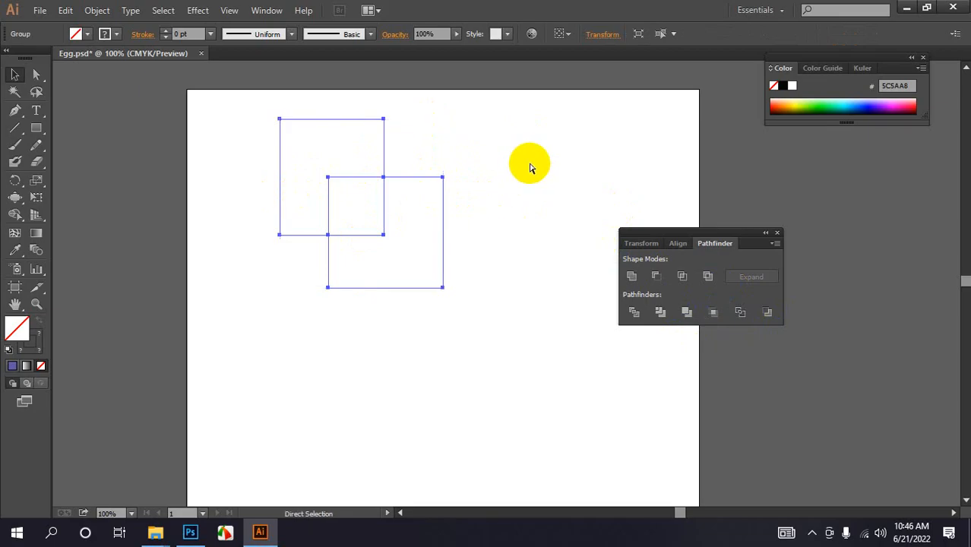
key("ctrl+z")
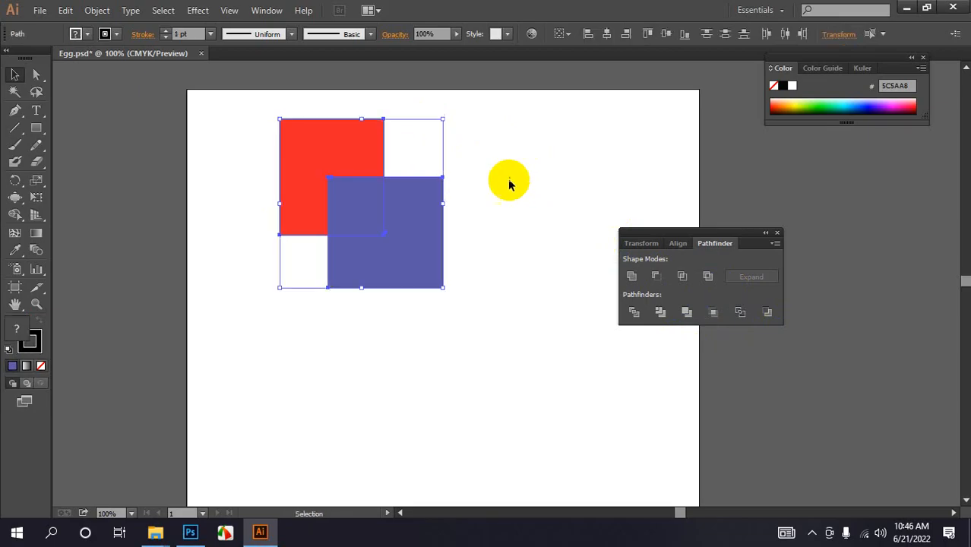
- Apply the Minus Back pathfinder to the squares, then select and delete the result
left_click(765, 318)
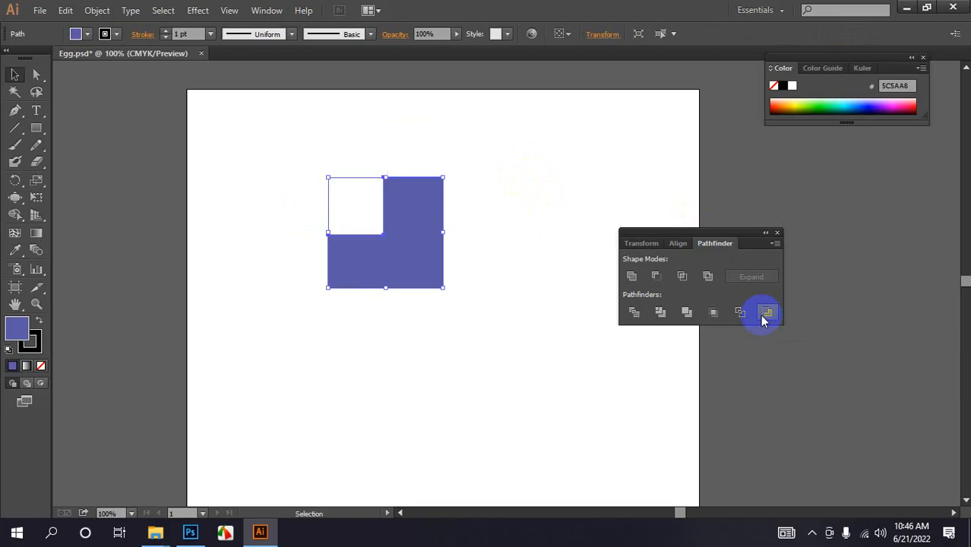
left_click_drag(300, 162, 445, 275)
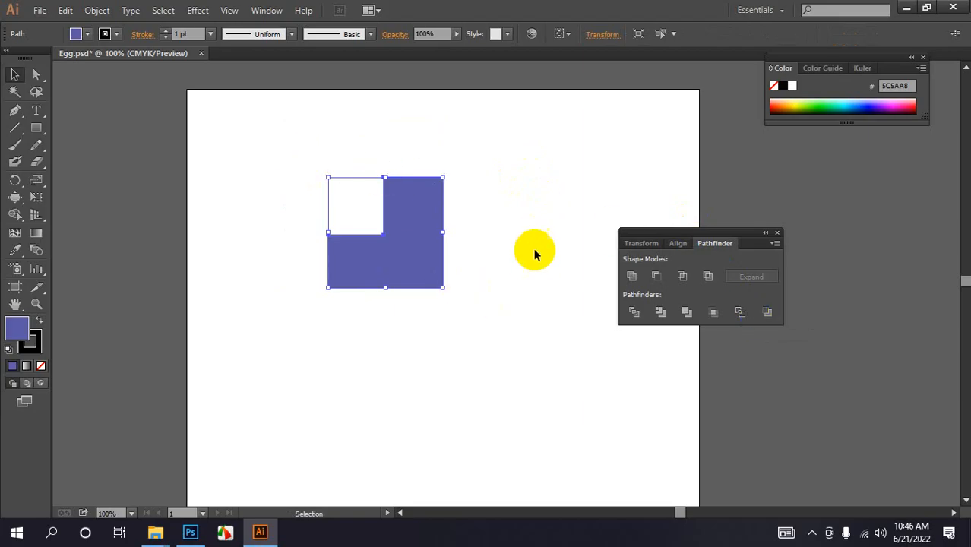
key("Delete")
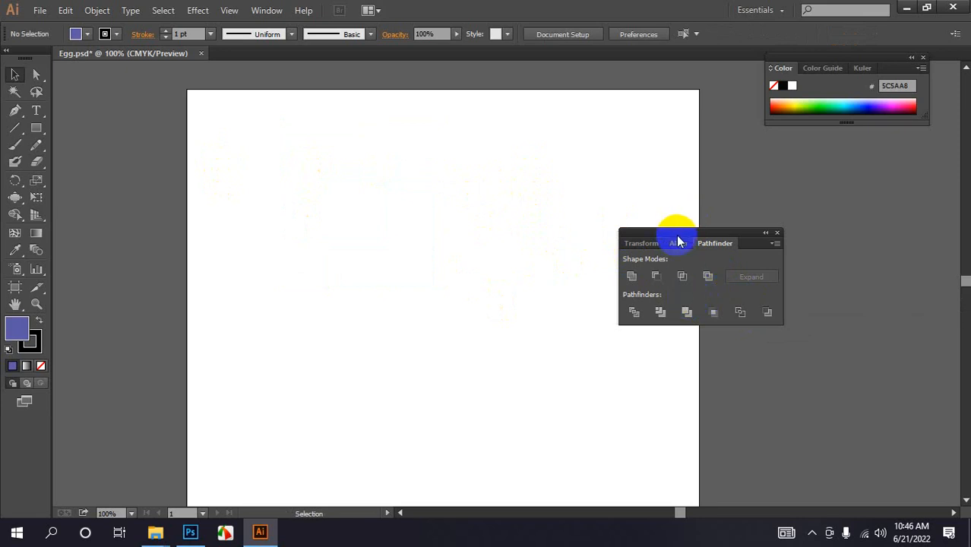
- Draw a circle with the Ellipse tool in the upper part of the artboard
left_click_drag(733, 243, 811, 211)
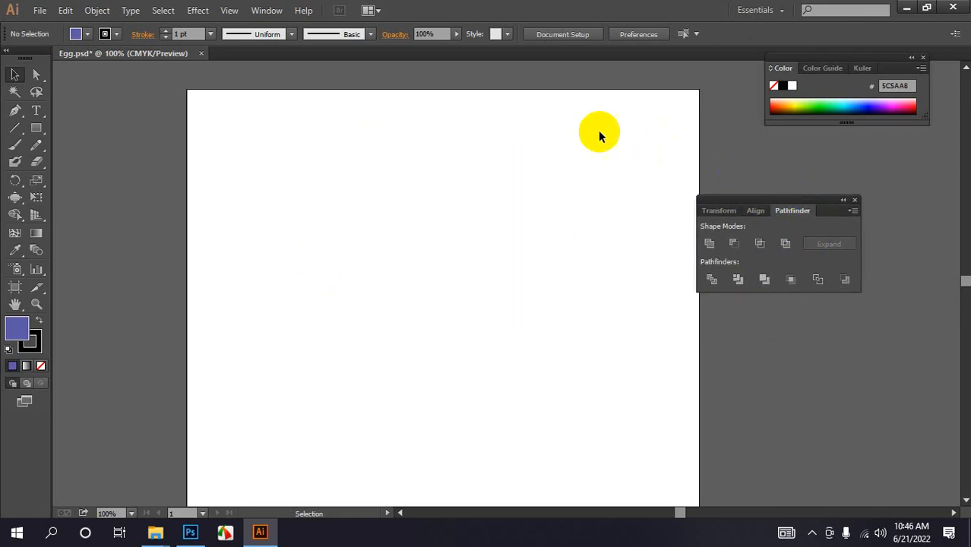
left_click_drag(36, 128, 97, 158)
left_click_drag(350, 154, 429, 234)
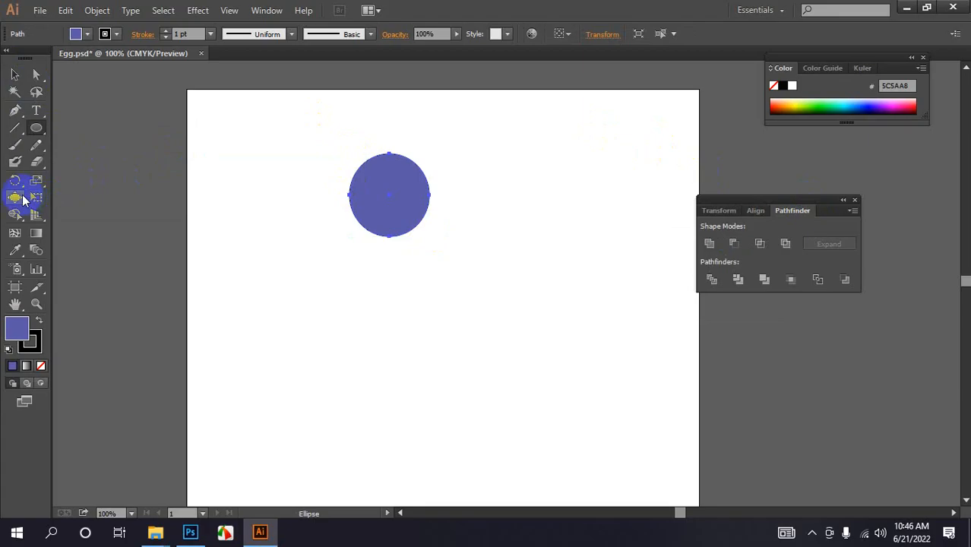
- Rotate a copy of the circle by 360/18 degrees around a point just off its lower right edge
left_click(15, 180)
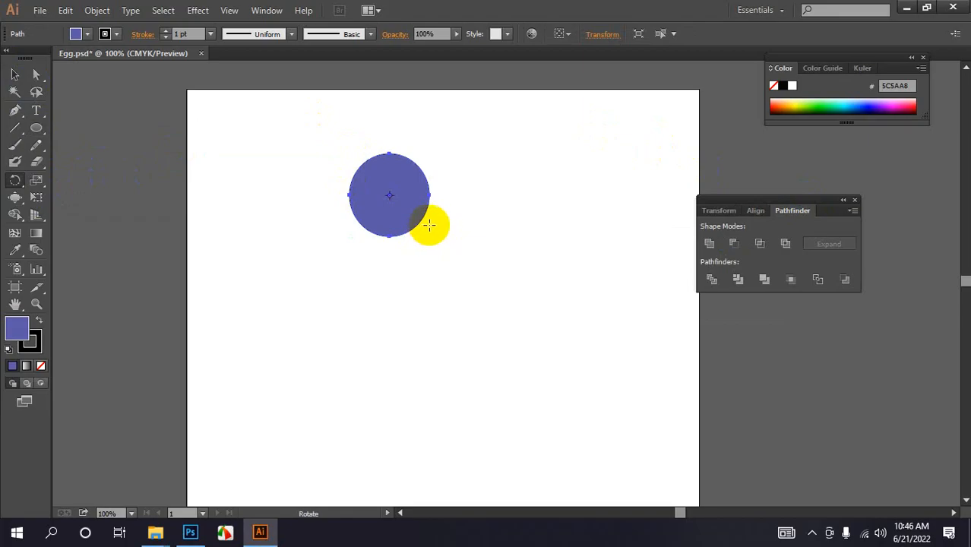
left_click(429, 225, "alt")
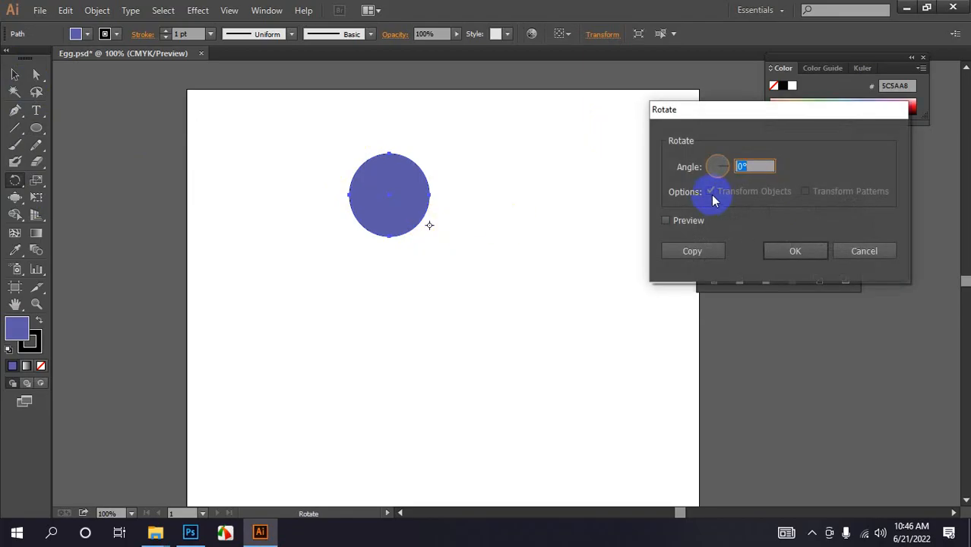
type("360/18")
left_click(666, 220)
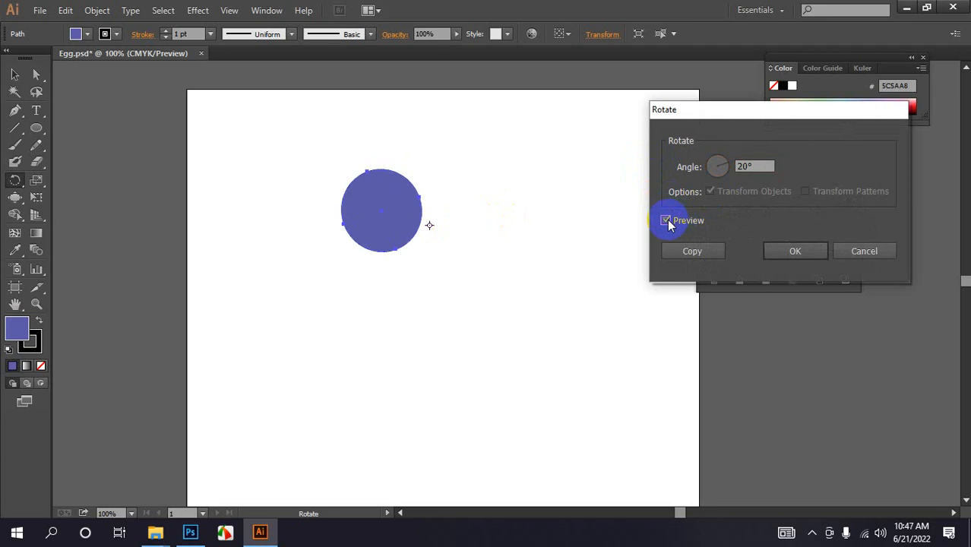
left_click(691, 251)
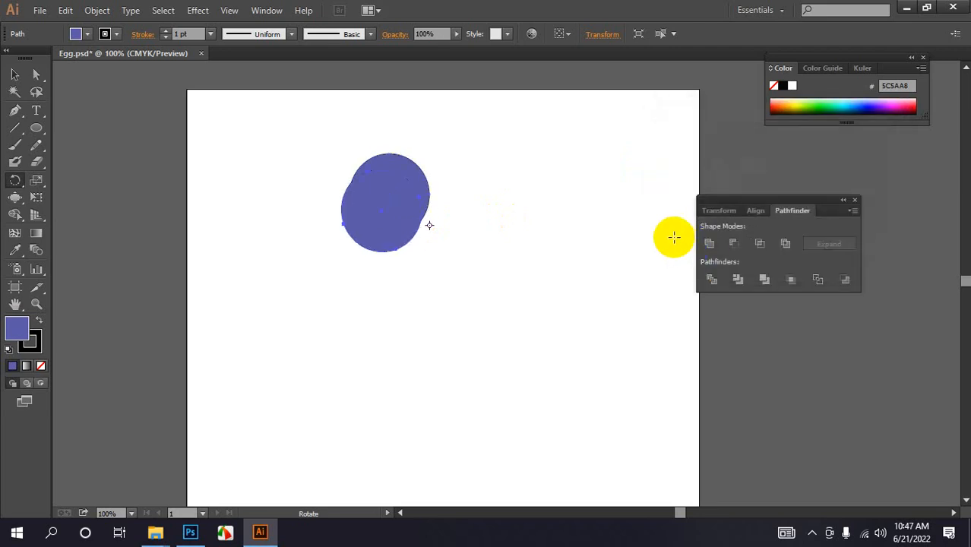
- Repeat the rotate-and-copy transform eight more times around the same point
key("v")
key("ctrl+d")
key("ctrl+d")
key("ctrl+d")
key("ctrl+d")
key("ctrl+d")
key("ctrl+d")
key("ctrl+d")
key("ctrl+d")
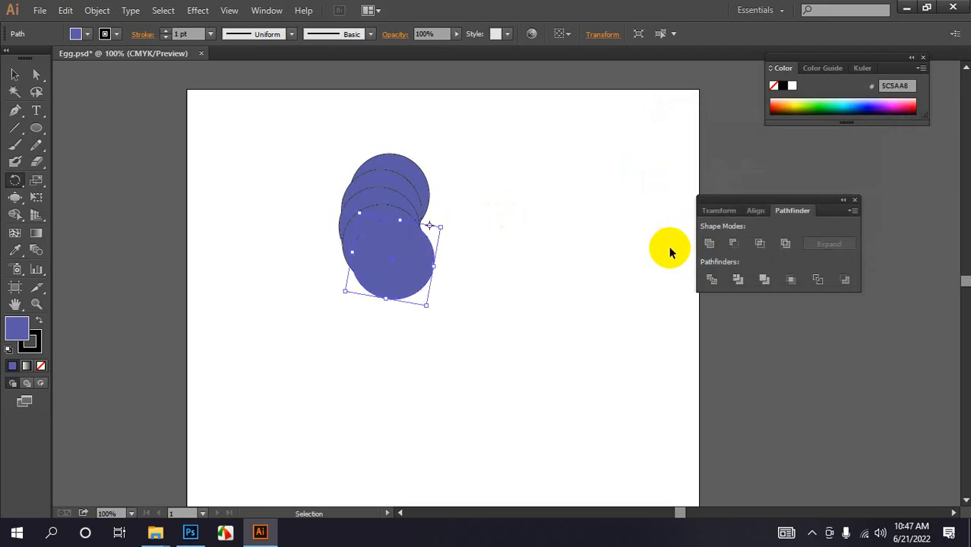
key("ctrl+d")
key("ctrl+d")
key("ctrl+d")
key("ctrl+d")
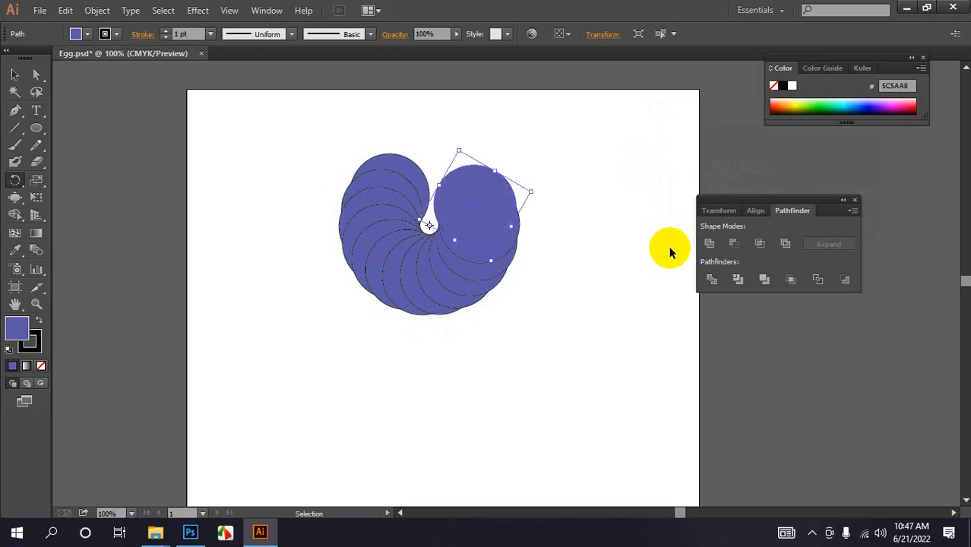
key("ctrl+d")
key("ctrl+d")
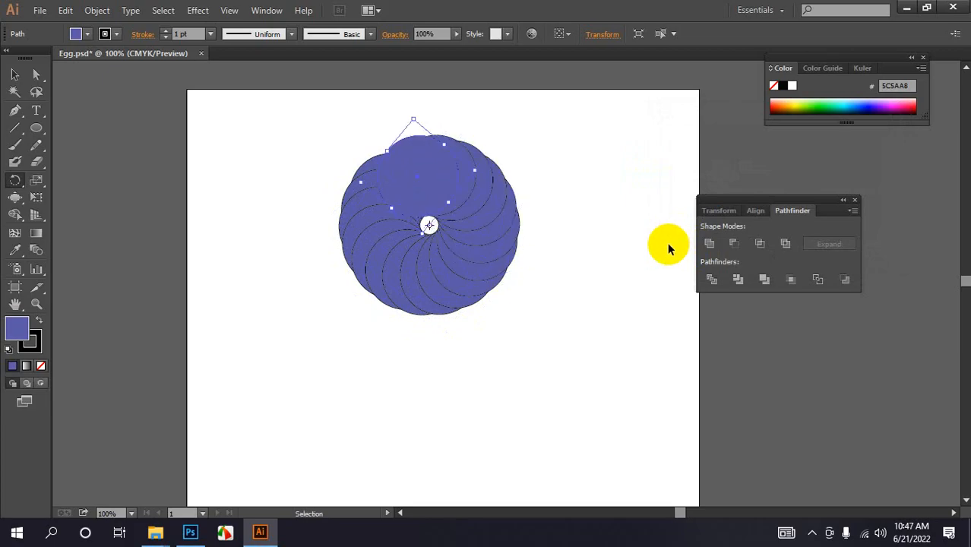
- Make one more rotated copy of the circle and deselect everything
key("ctrl+d")
key("ctrl+shift+a")
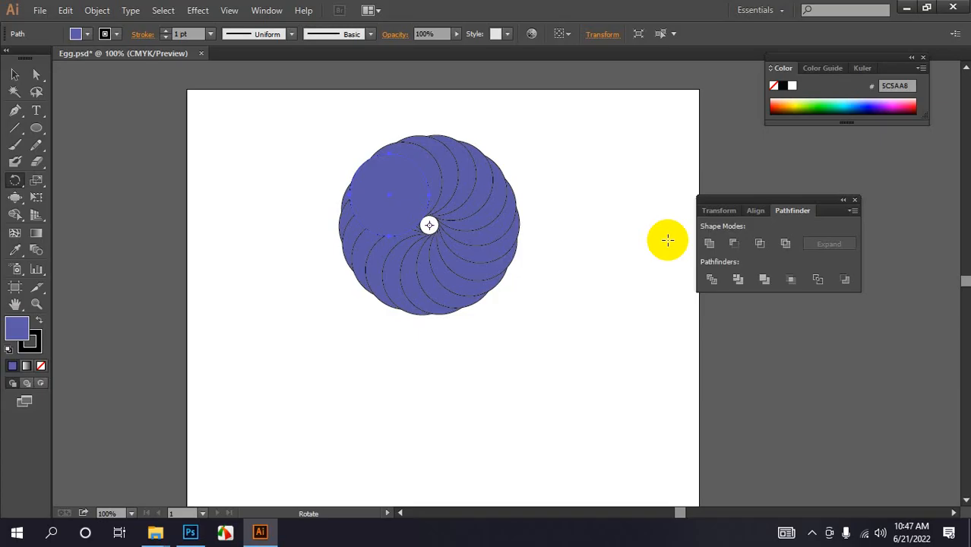
- Select all the circles and apply the Exclude shape mode
left_click(14, 75)
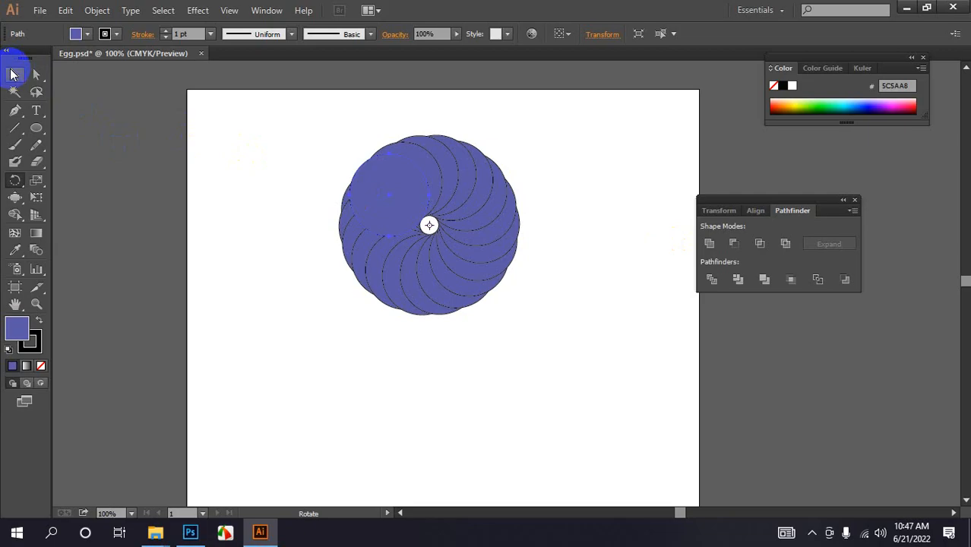
left_click_drag(247, 119, 518, 349)
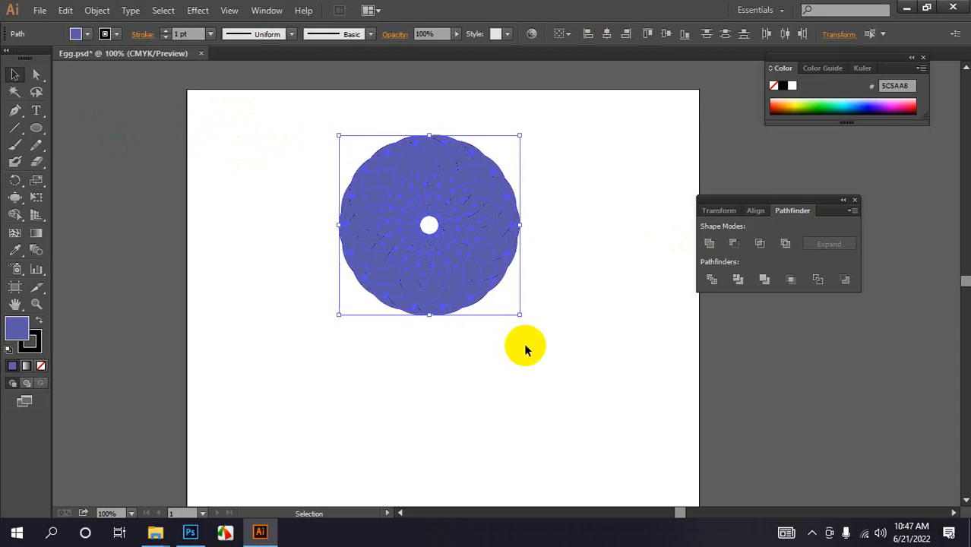
left_click(734, 245)
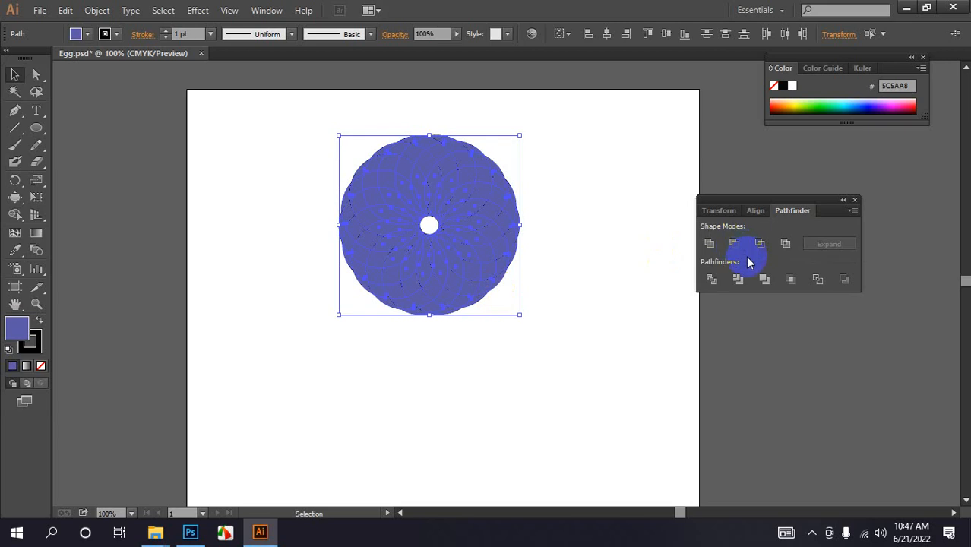
left_click(786, 246)
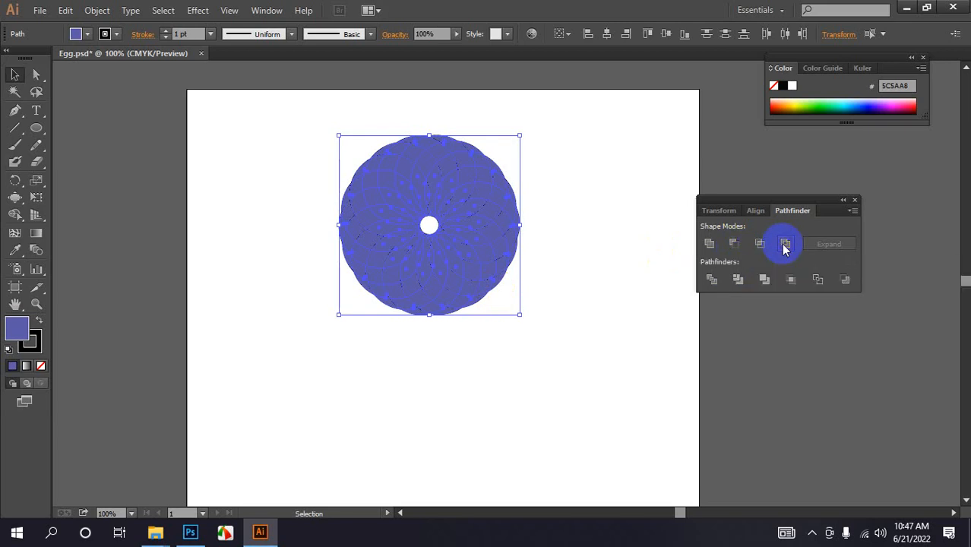
left_click(600, 219)
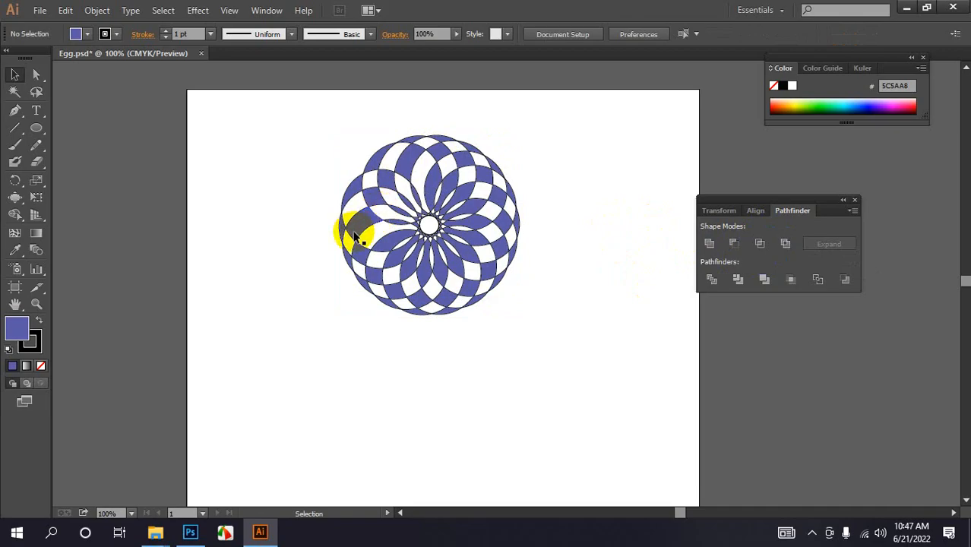
- Undo the Exclude, select all the circles and try Exclude again
key("a")
key("ctrl+a")
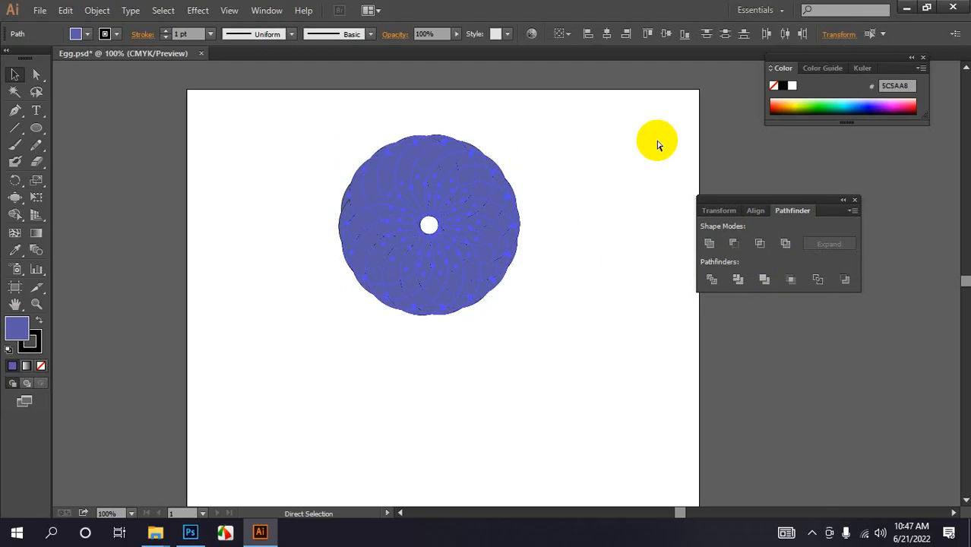
key("ctrl+a")
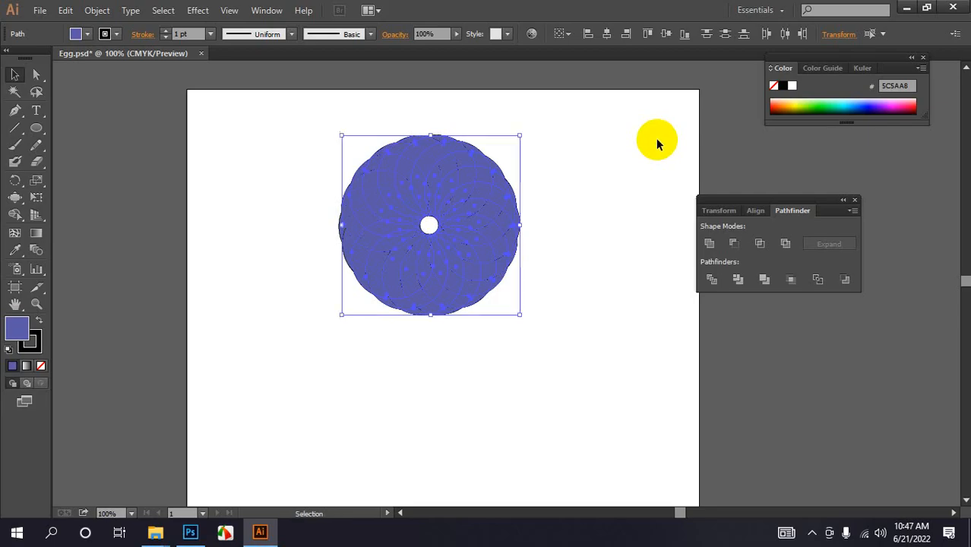
left_click(787, 248)
left_click(620, 210)
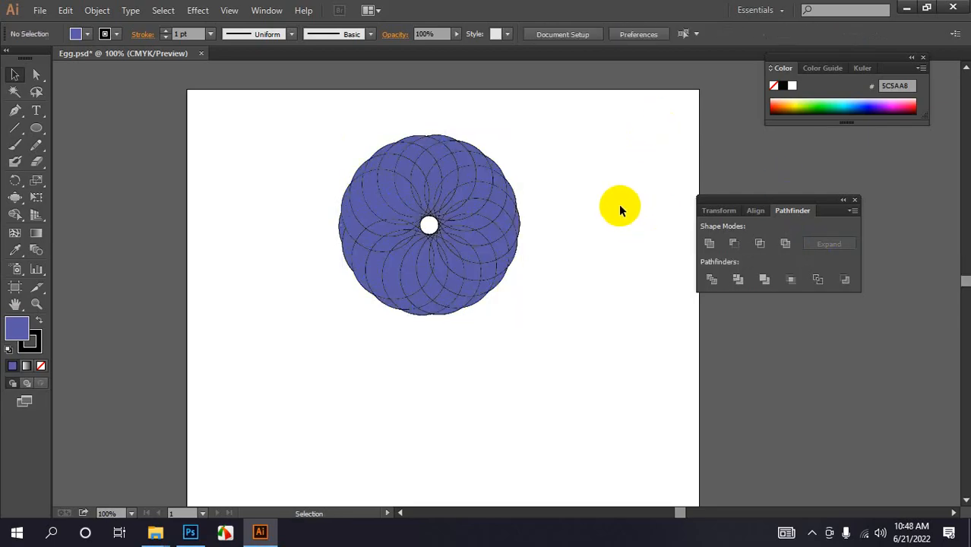
- Apply Exclude to all the circles, then select and delete the result
left_click_drag(276, 136, 473, 277)
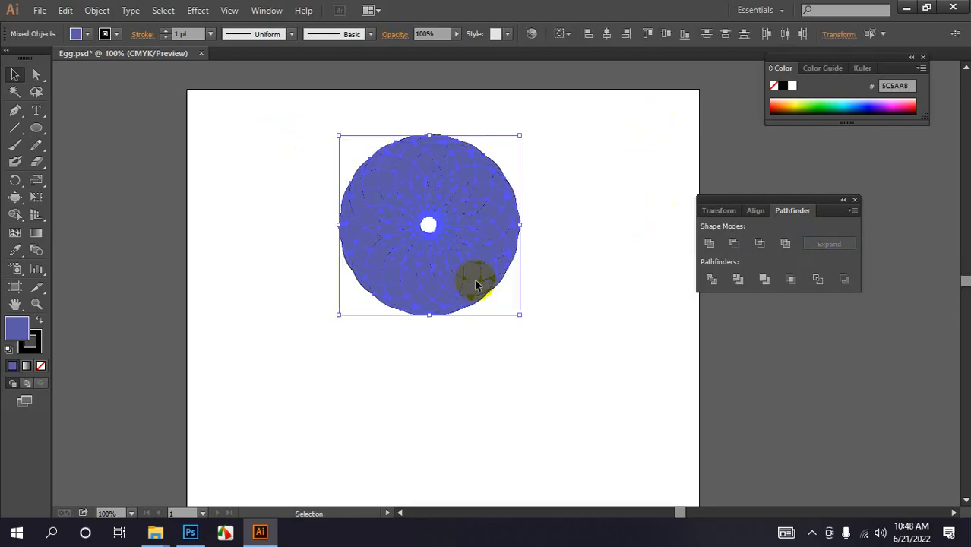
left_click(786, 243)
left_click(593, 207)
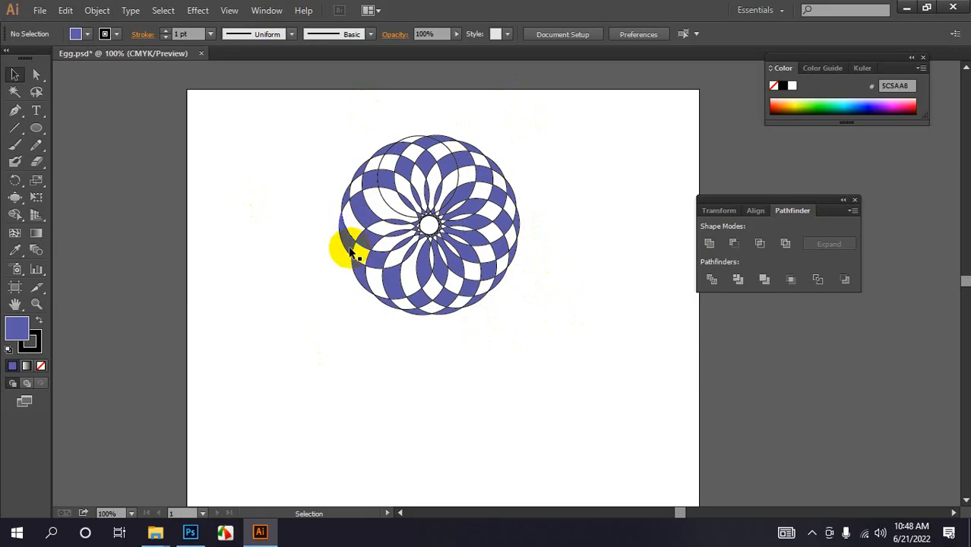
left_click_drag(305, 115, 562, 427)
key("Delete")
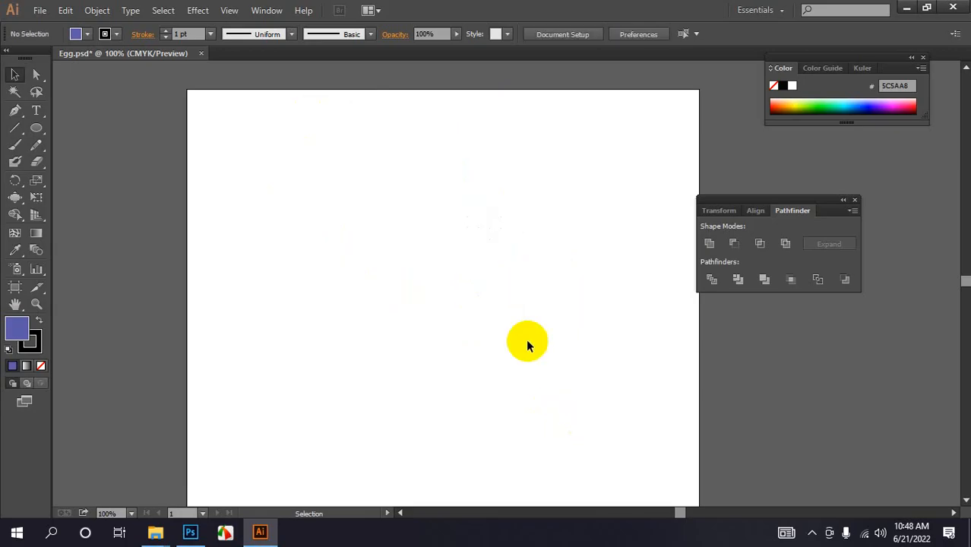
- Choose the Shape Builder tool
left_click(13, 220)
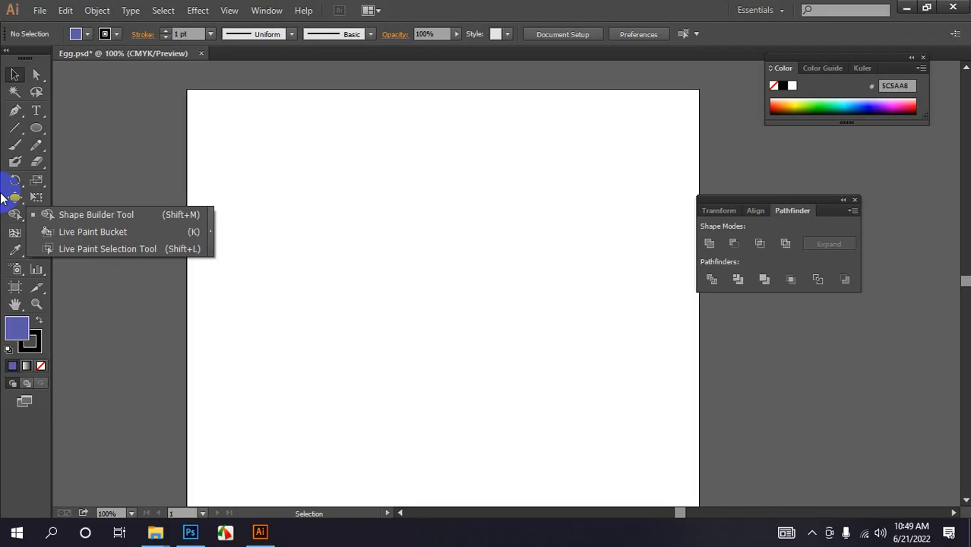
- Draw a closed freeform shape with the Pen tool in the upper middle of the artboard
left_click_drag(15, 110, 51, 112)
left_click(421, 154)
left_click_drag(376, 147, 331, 267)
left_click_drag(354, 338, 410, 394)
left_click_drag(498, 397, 531, 363)
left_click_drag(537, 337, 518, 330)
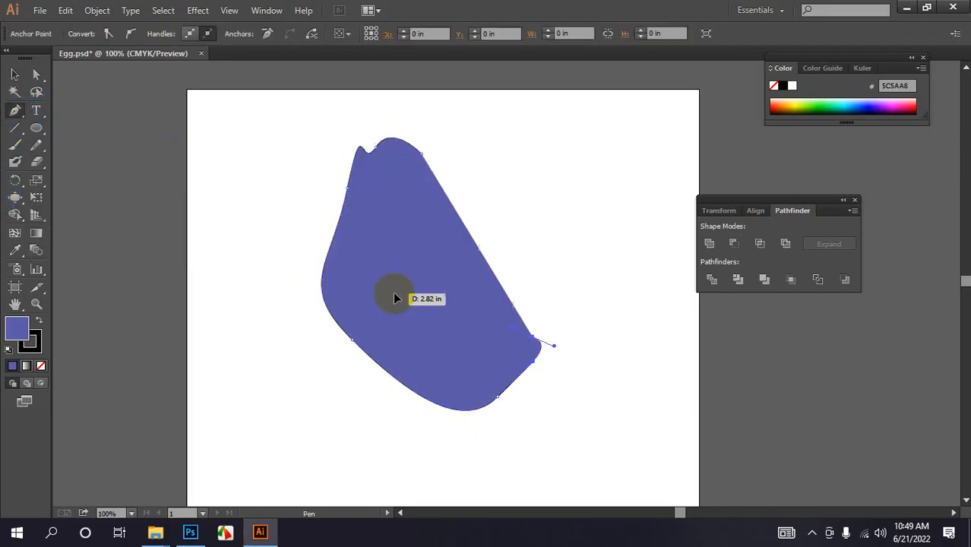
left_click(395, 294)
- Draw a second overlapping freeform shape extending to the left of the first
left_click_drag(300, 291, 273, 280)
left_click_drag(224, 234, 222, 210)
left_click_drag(256, 165, 321, 156)
left_click_drag(349, 163, 358, 190)
left_click_drag(380, 331, 380, 351)
left_click_drag(379, 403, 383, 411)
left_click(383, 409)
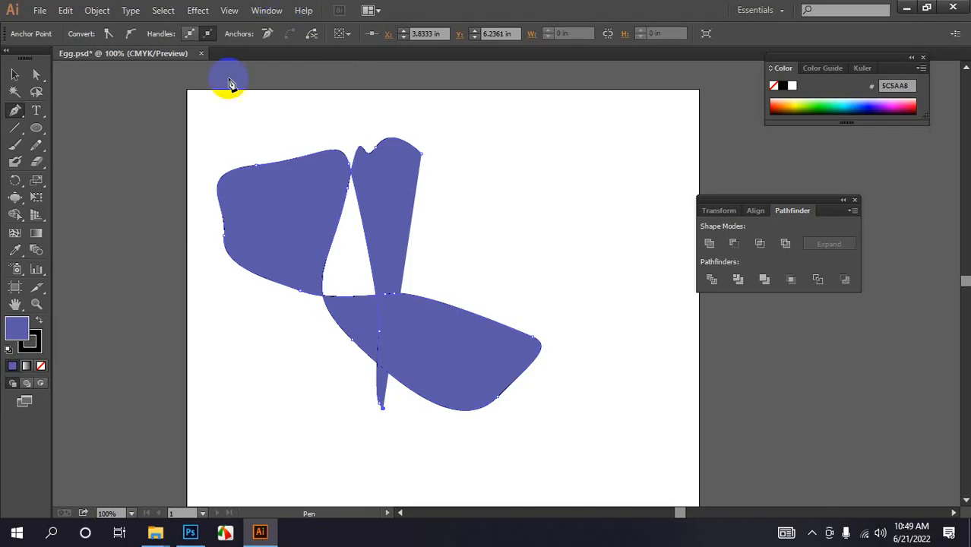
- Draw a third freeform shape at the bottom, overlapping the others
left_click_drag(291, 371, 300, 405)
left_click_drag(320, 439, 338, 444)
left_click_drag(388, 447, 410, 367)
left_click_drag(412, 321, 424, 283)
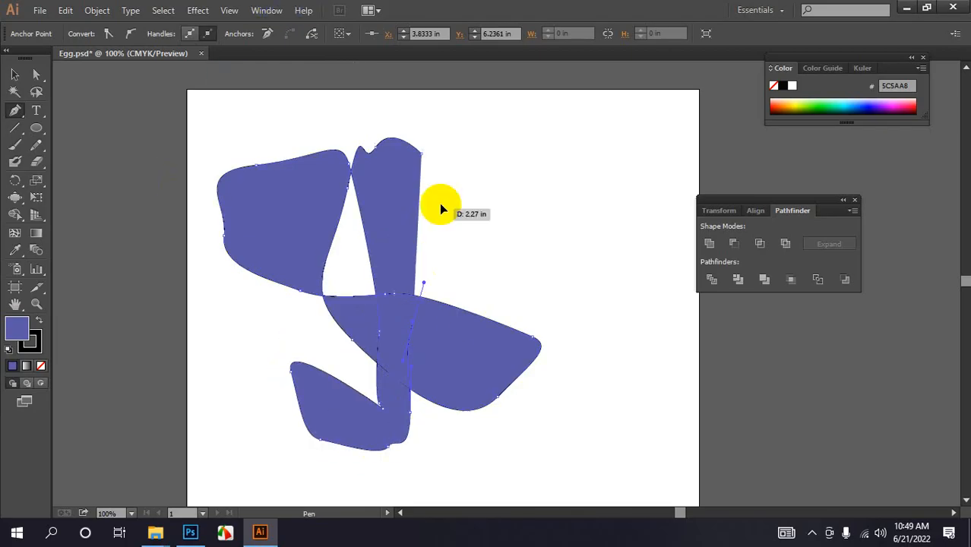
- Draw another freeform shape on the right with a band crossing diagonally to the left edge
left_click_drag(443, 200, 453, 193)
left_click_drag(546, 187, 547, 203)
left_click_drag(526, 281, 503, 291)
left_click(421, 285)
left_click_drag(268, 247, 220, 267)
left_click_drag(186, 332, 192, 352)
left_click(199, 364)
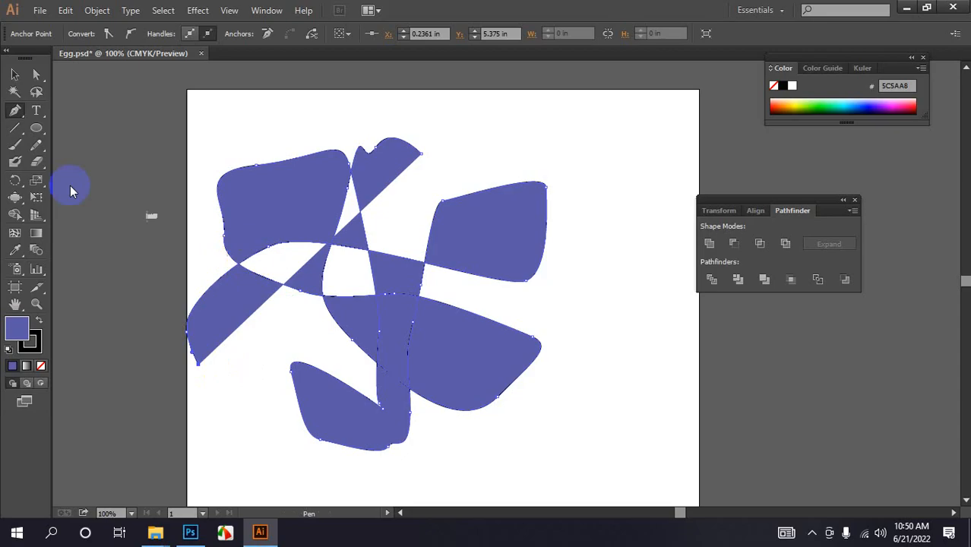
- Select all the shapes and, with the Live Paint Bucket, fill the right-hand region cyan
left_click(15, 74)
left_click(435, 271)
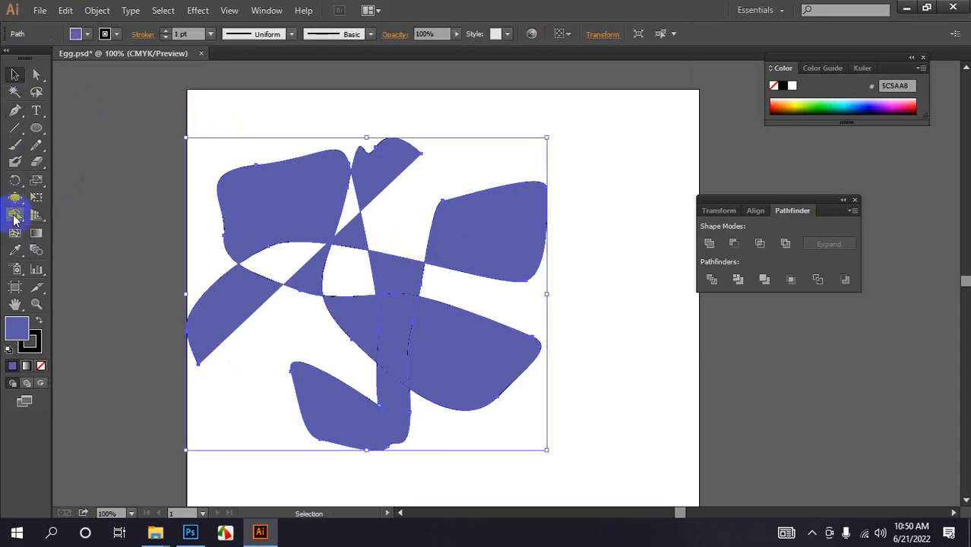
left_click_drag(14, 214, 72, 232)
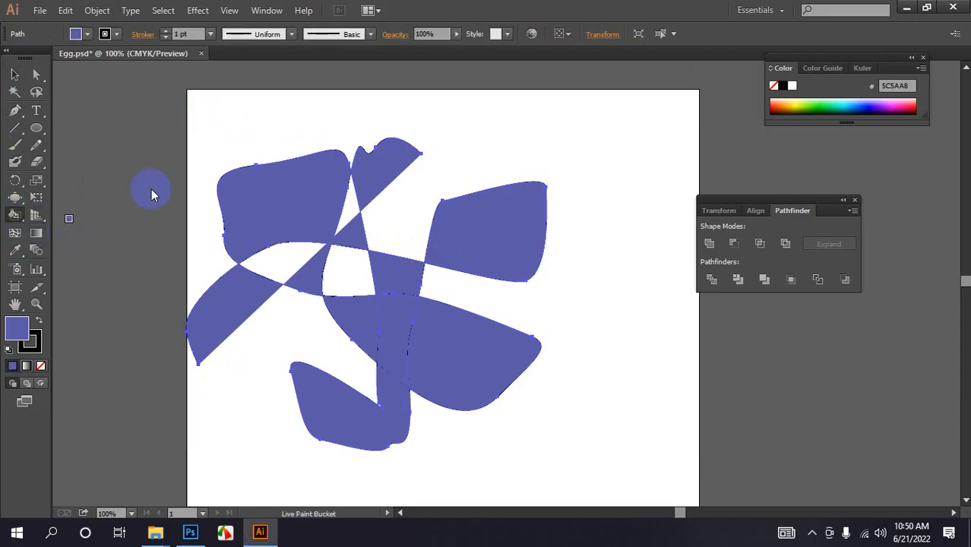
left_click(845, 98)
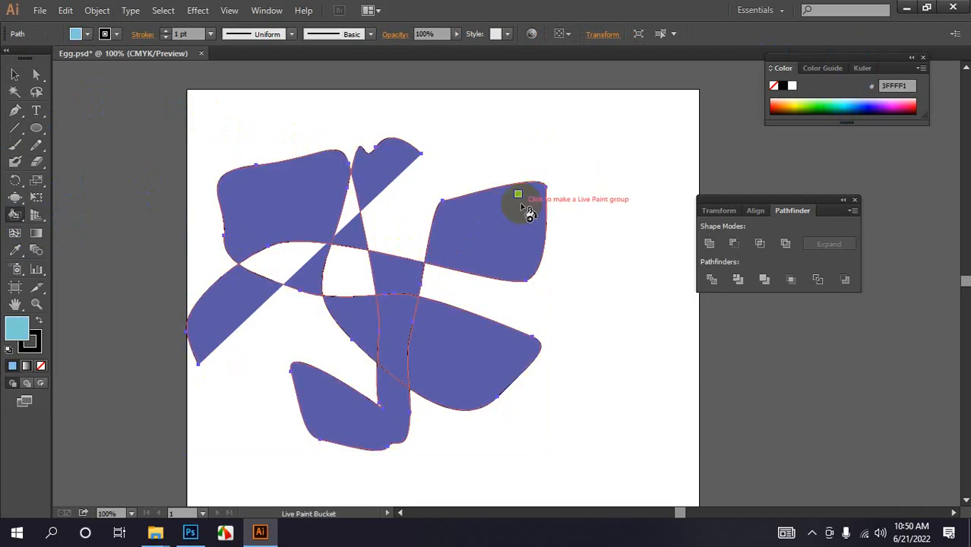
left_click(524, 208)
- Fill the top narrow region with pink using the Live Paint Bucket
left_click(903, 101)
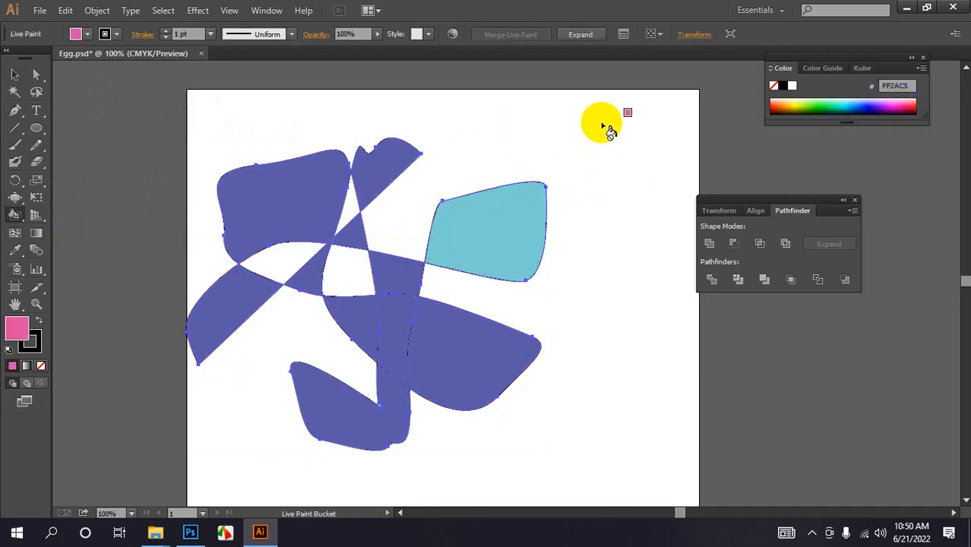
left_click(386, 161)
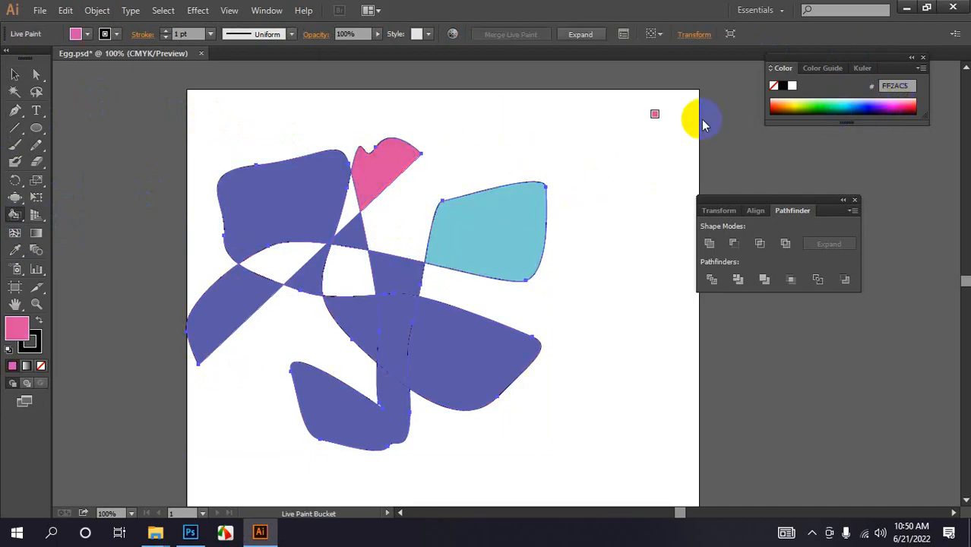
- Fill the upper-left region with salmon FF7F86
left_click(918, 93)
left_click(302, 203)
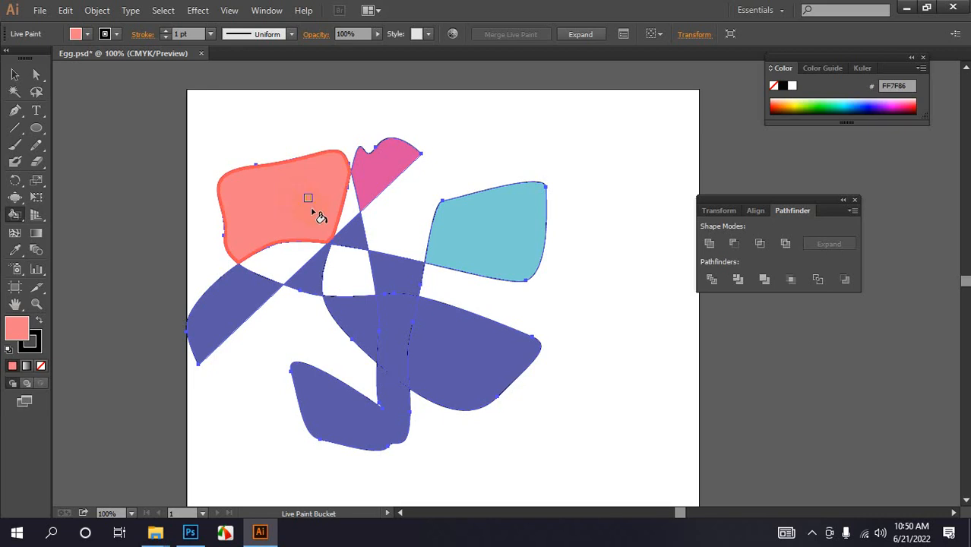
- Fill the lower-right region with the same salmon colour
left_click(88, 36)
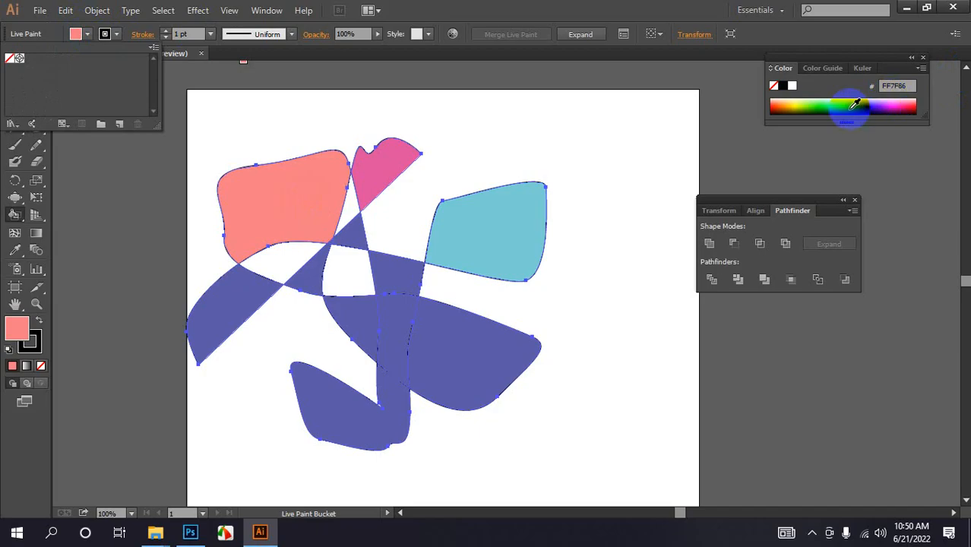
left_click(825, 106)
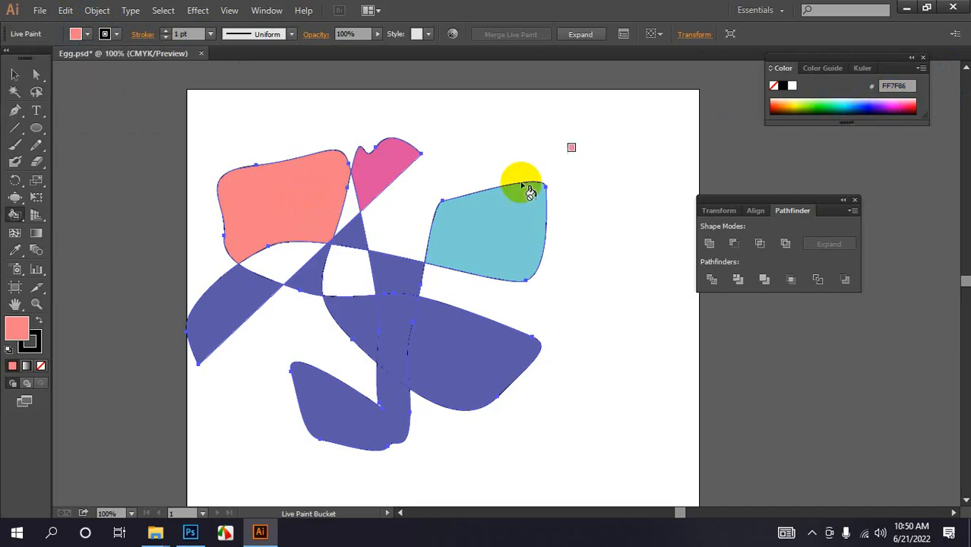
left_click(454, 360)
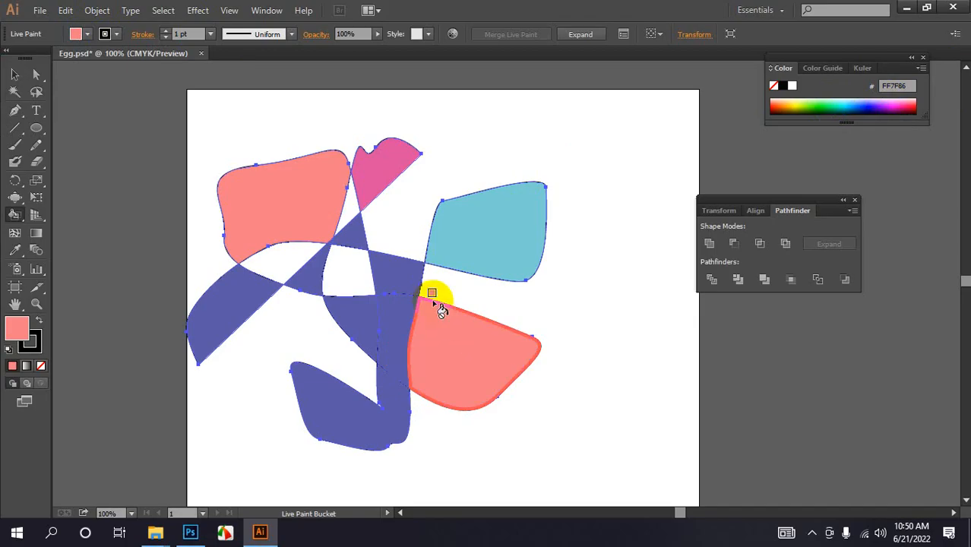
- With the Live Paint Selection Tool, select the lower-left band and colour it dark red 7F002C
left_click(420, 282)
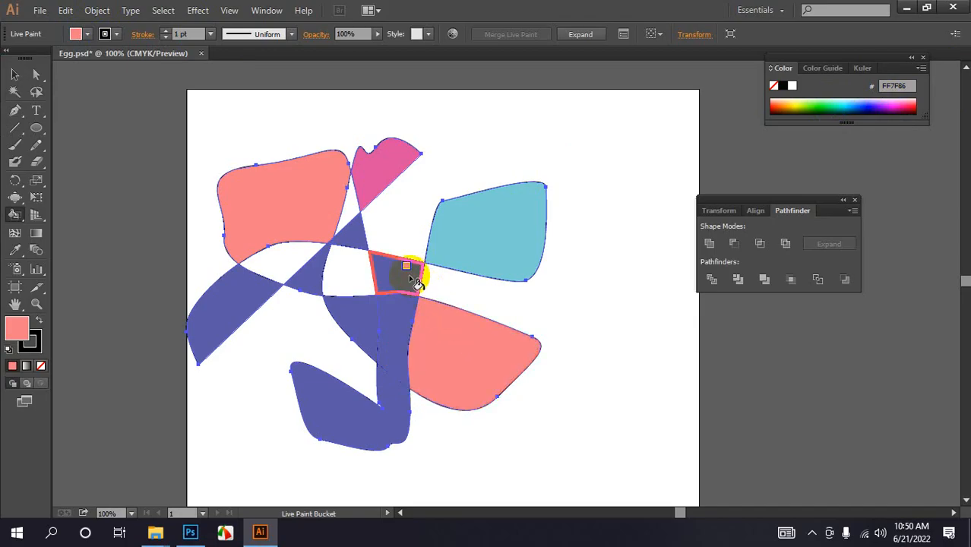
left_click(16, 213)
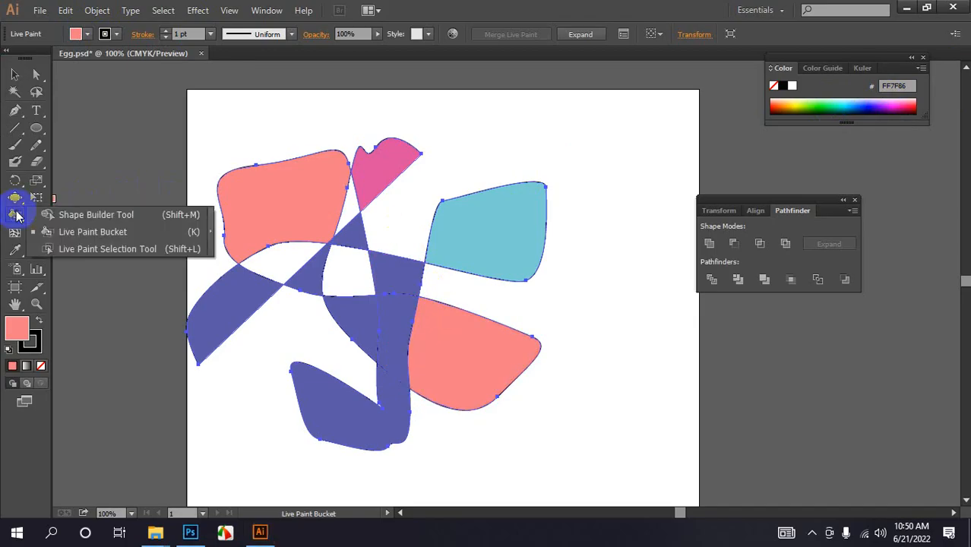
left_click(79, 241)
left_click(88, 249)
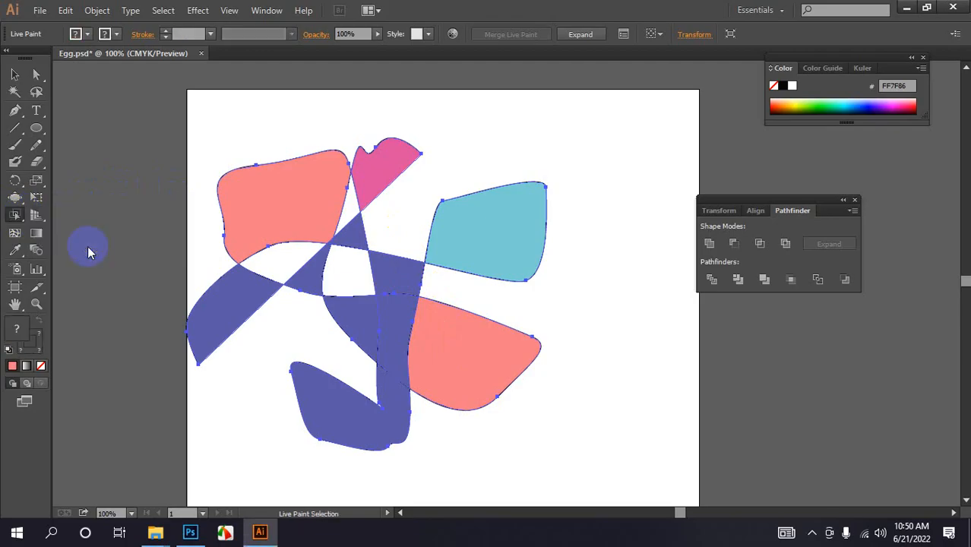
left_click(230, 308)
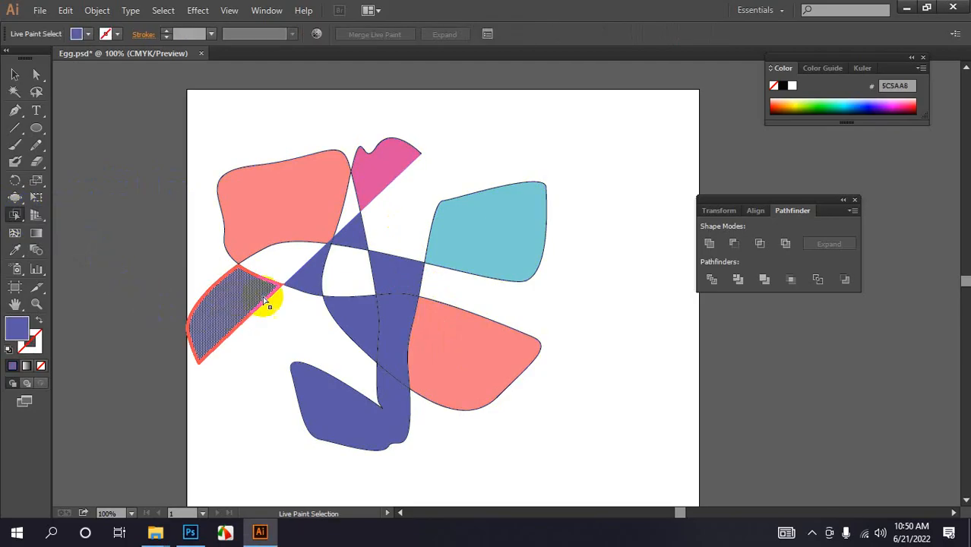
left_click(911, 105)
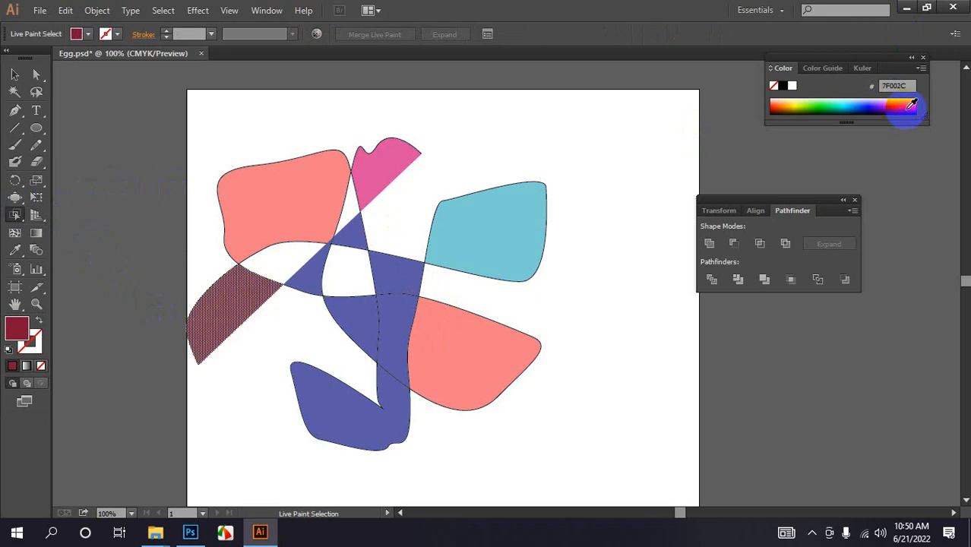
- Select the central region and colour it yellow D4D300
left_click(401, 276)
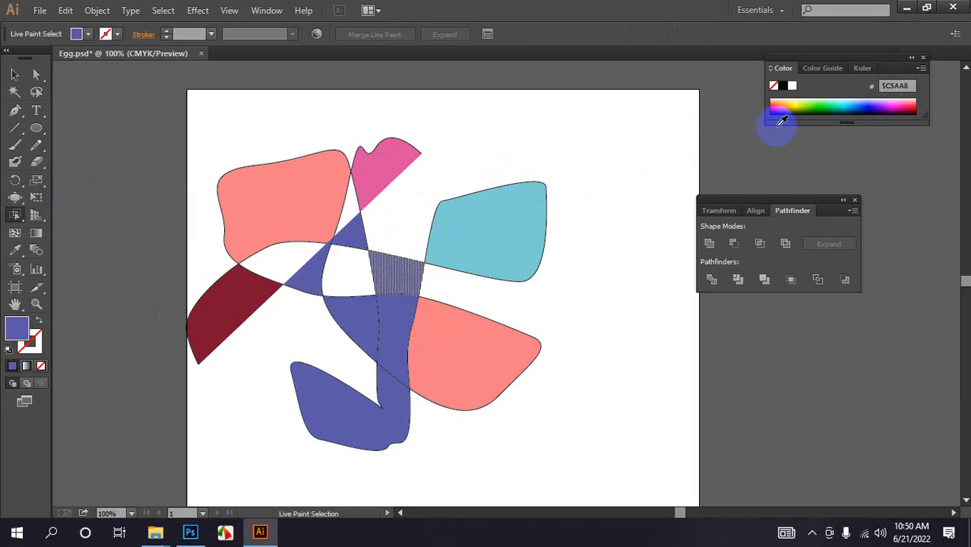
left_click(795, 104)
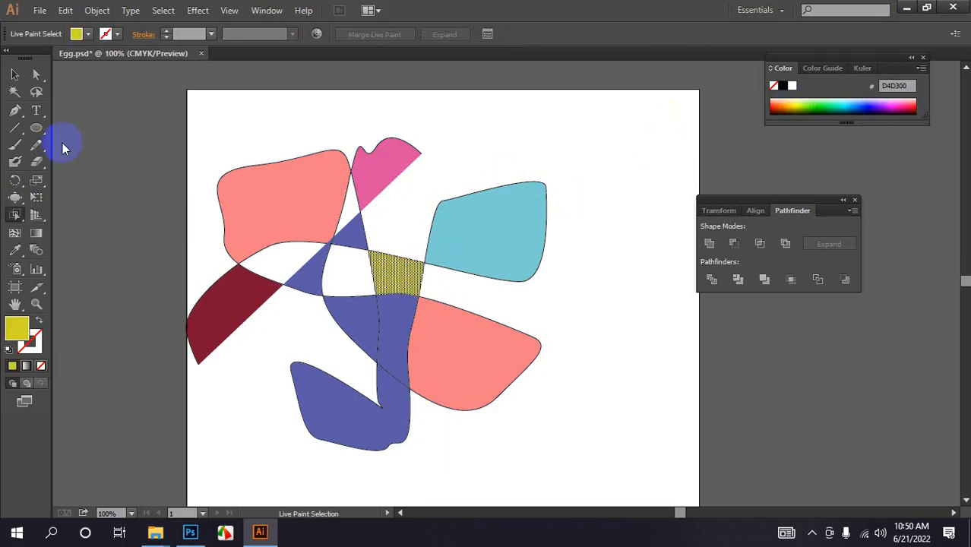
- Select all the artwork and delete it
left_click(16, 74)
left_click(156, 119)
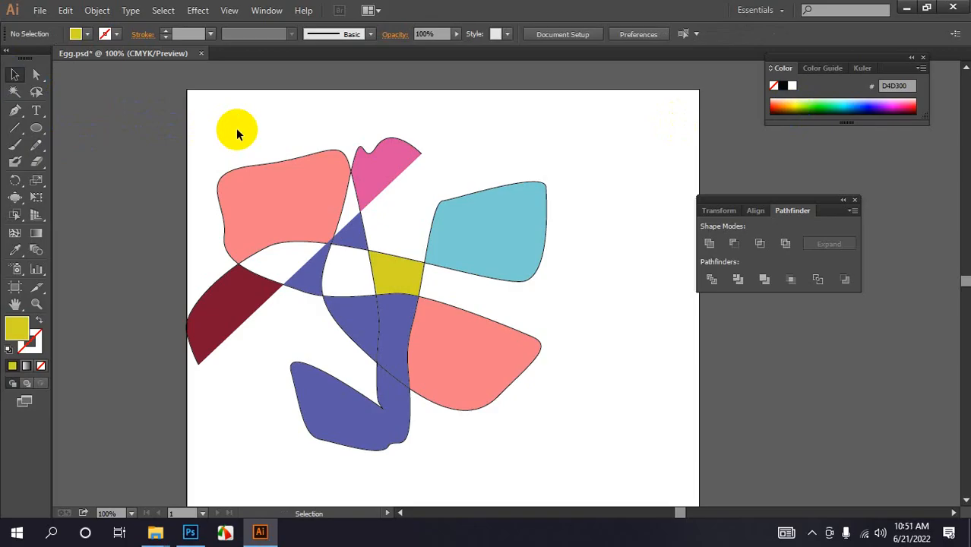
mouse_move(223, 133)
left_mouse_down()
mouse_move(462, 419)
mouse_move(483, 414)
left_mouse_up()
key("Delete")
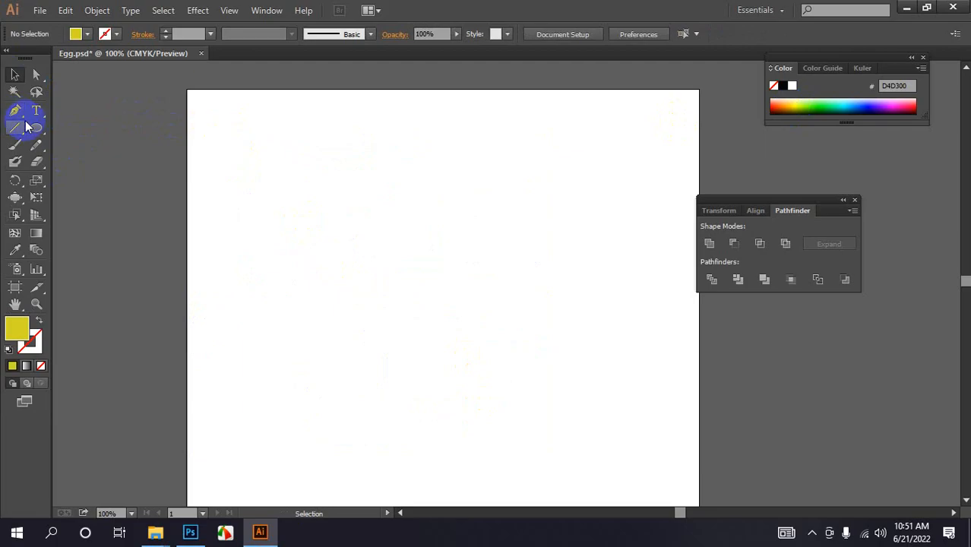
- Create a polygon with a 2 in radius and 3 sides using the Polygon tool
left_click_drag(36, 128, 97, 180)
left_click(423, 211)
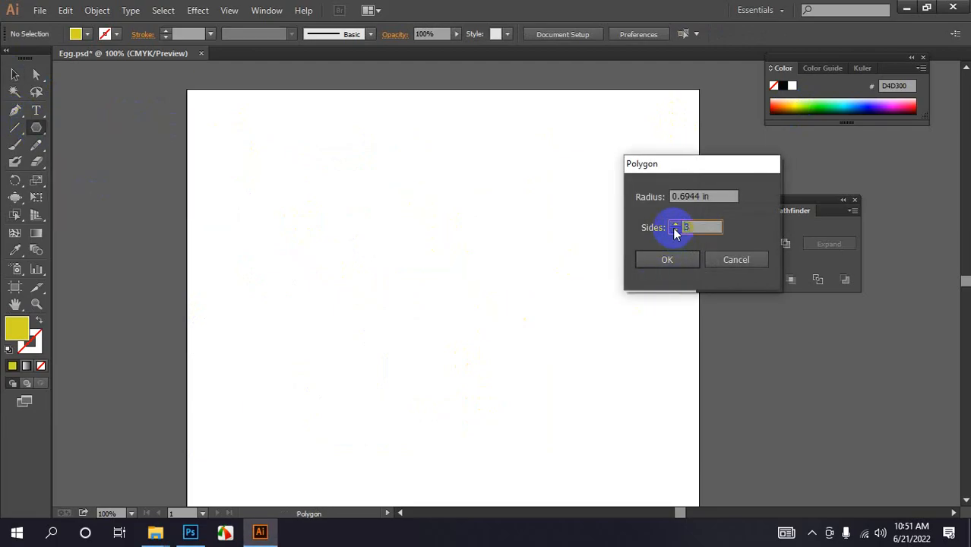
left_click_drag(726, 196, 635, 197)
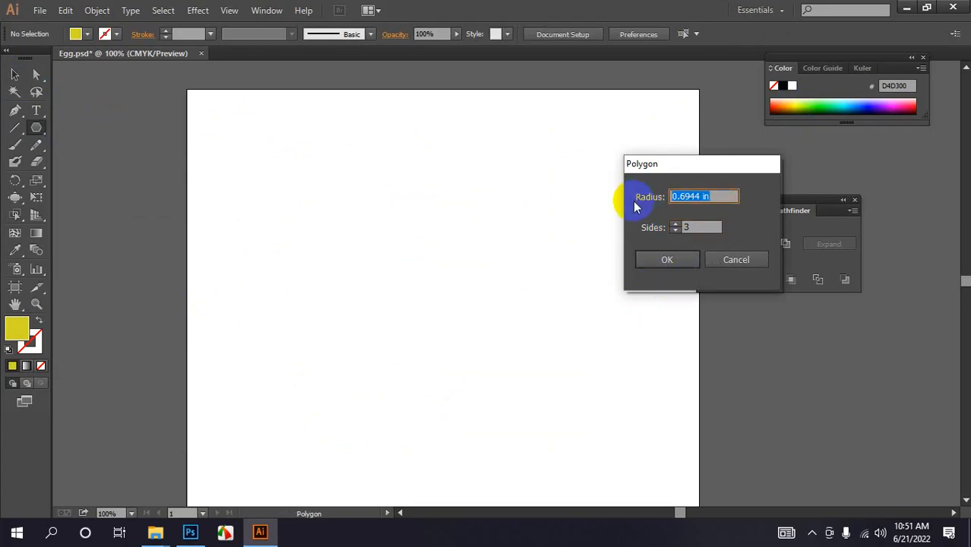
type("2")
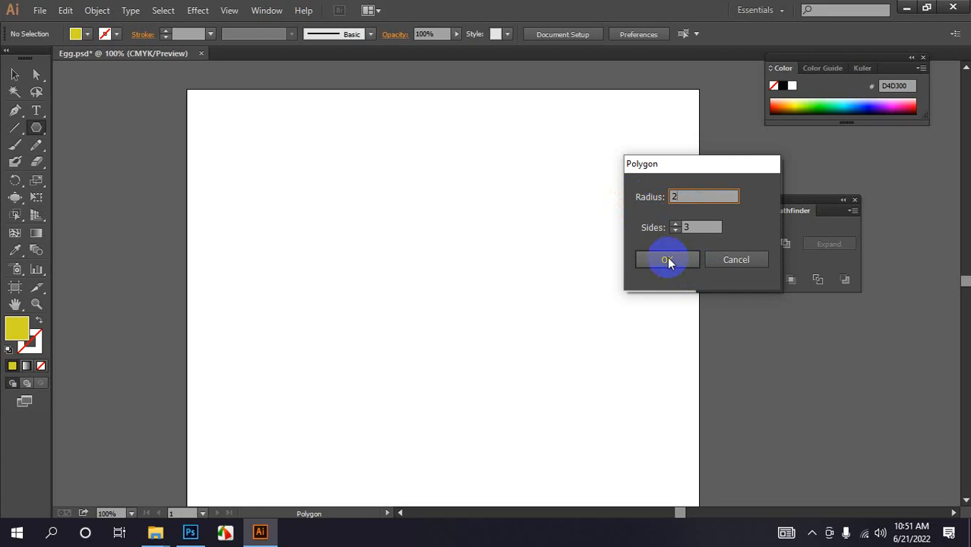
left_click(668, 260)
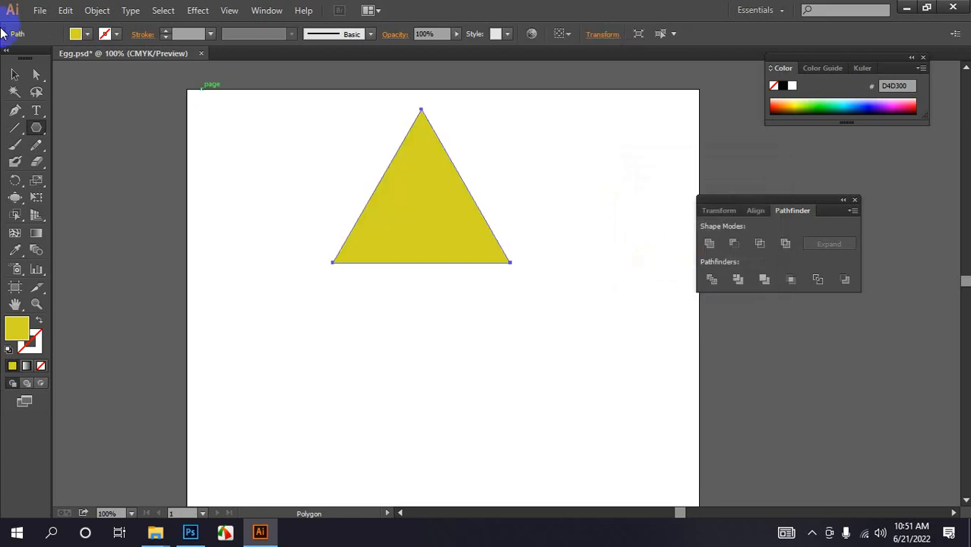
- Rotate the triangle to point right and move it down the artboard
left_click(15, 74)
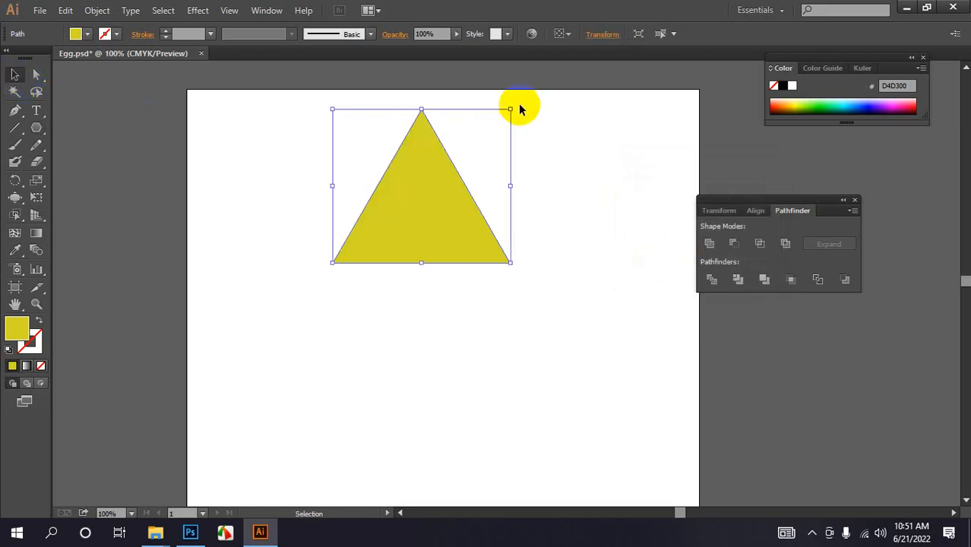
left_click_drag(517, 104, 532, 309)
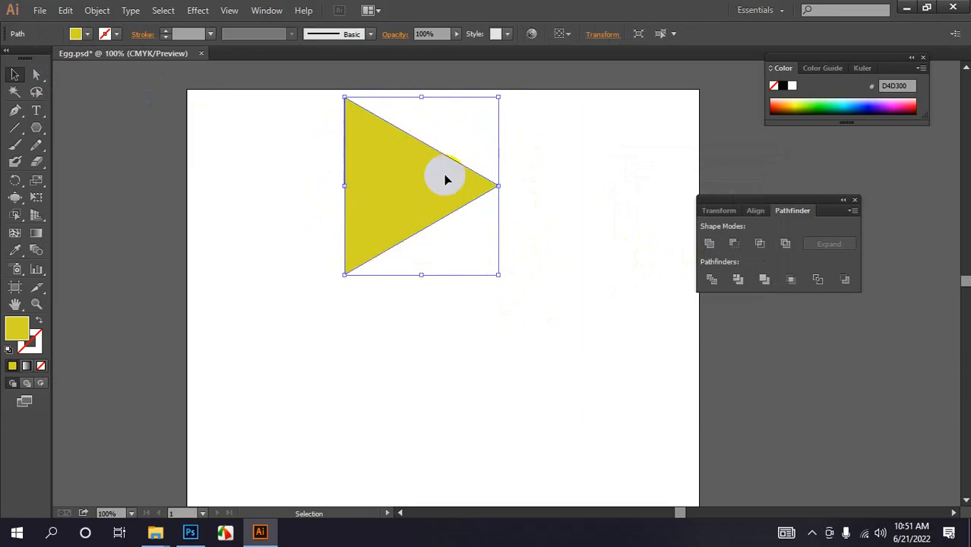
left_click_drag(447, 180, 489, 291)
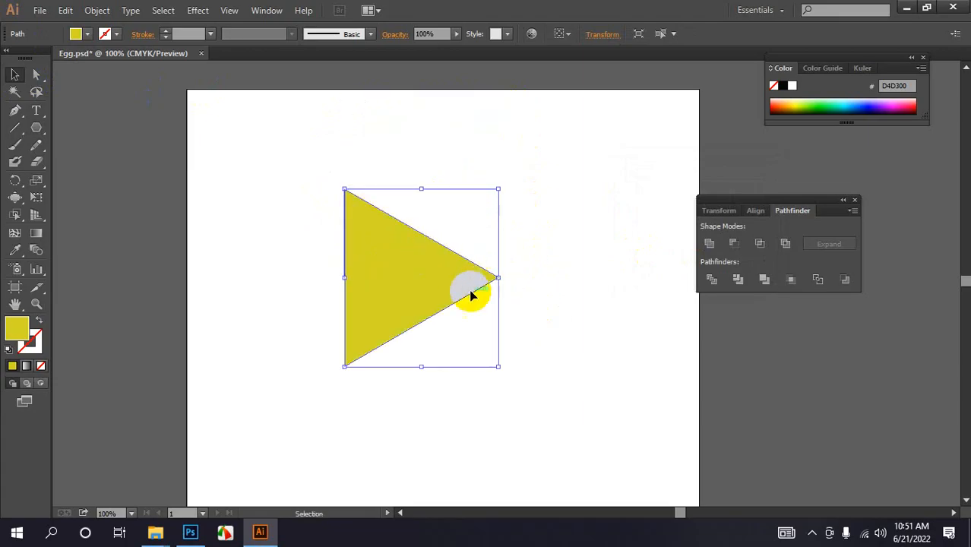
- Round the triangle's corners to 0.23 in with the Direct Selection corner widget
left_click(36, 74)
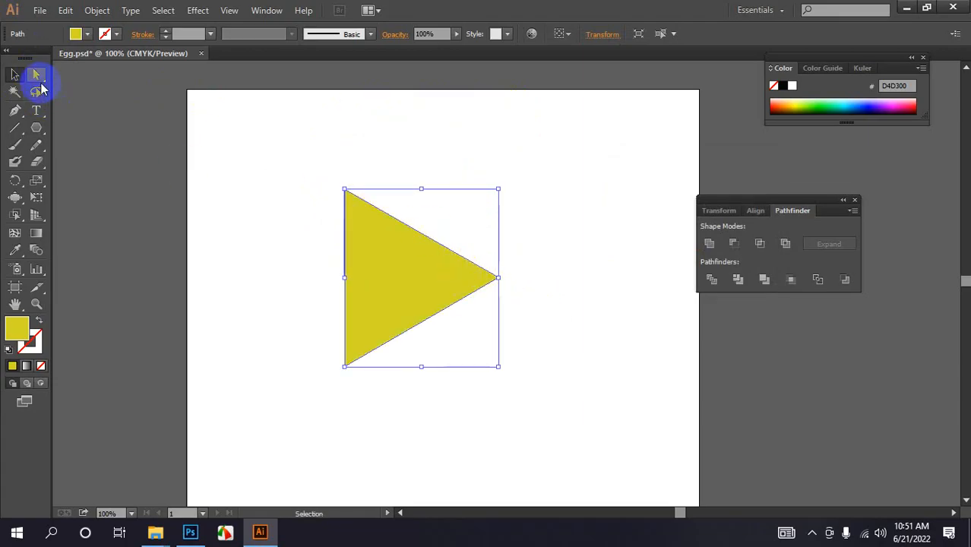
left_click_drag(36, 75, 90, 79)
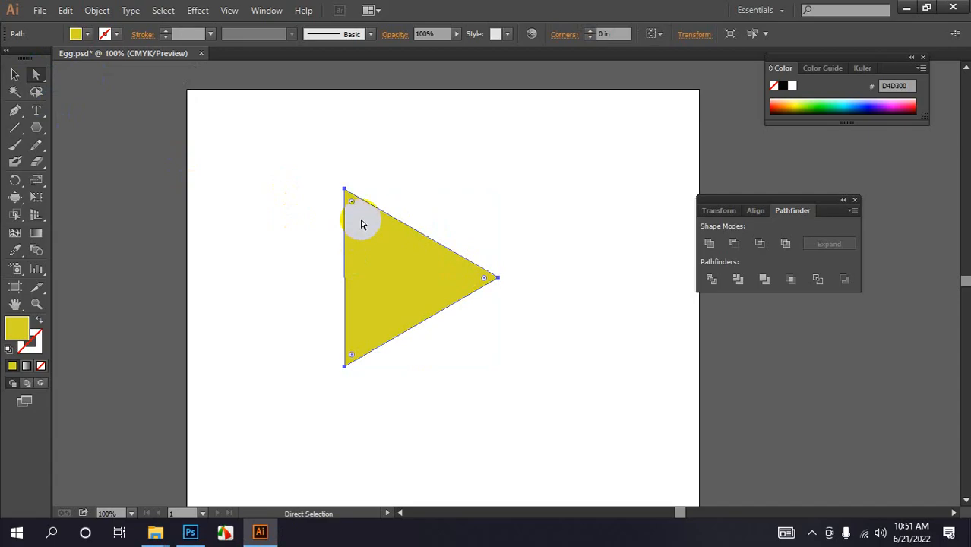
left_click(350, 199)
left_click_drag(350, 202, 361, 221)
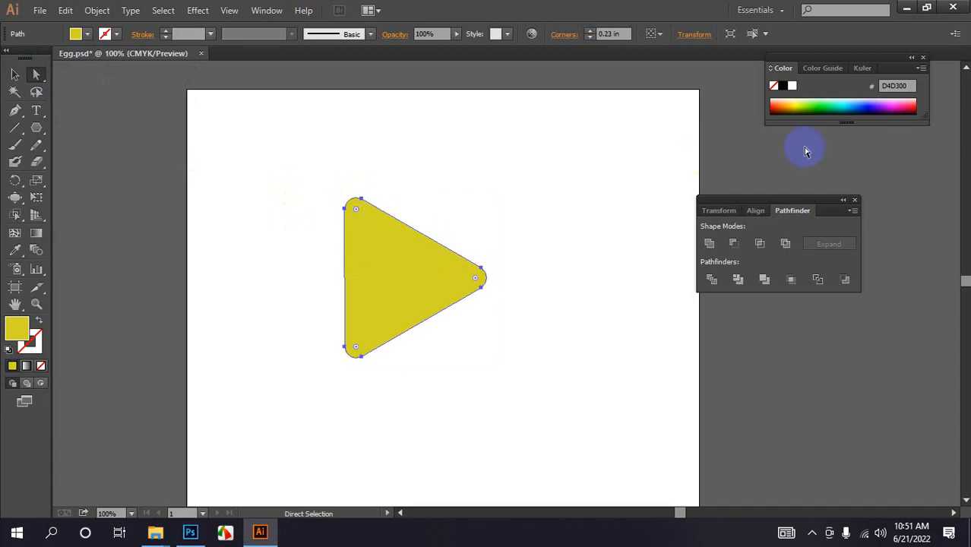
- Change the triangle's fill to a lighter yellow, EFFF3F, and enlarge the colour spectrum
left_click(798, 104)
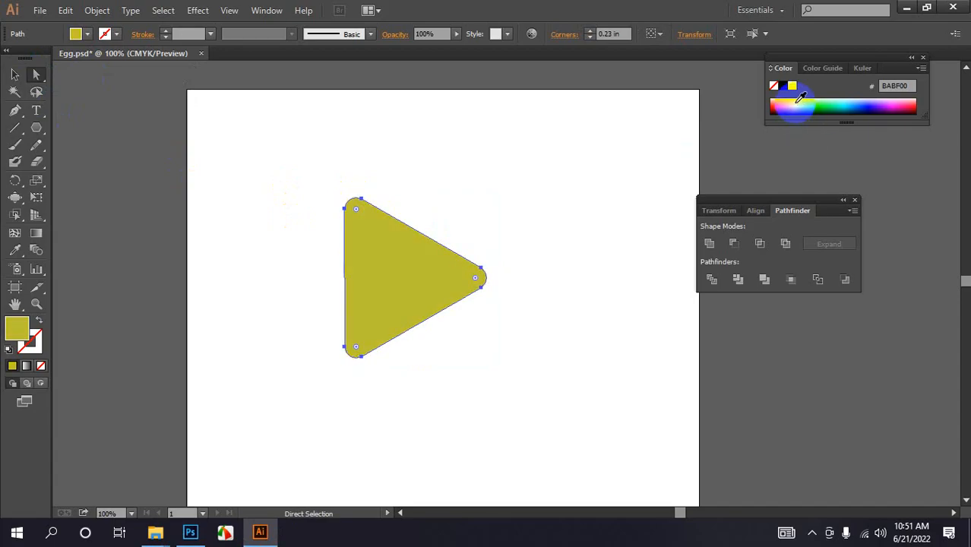
left_click(800, 100)
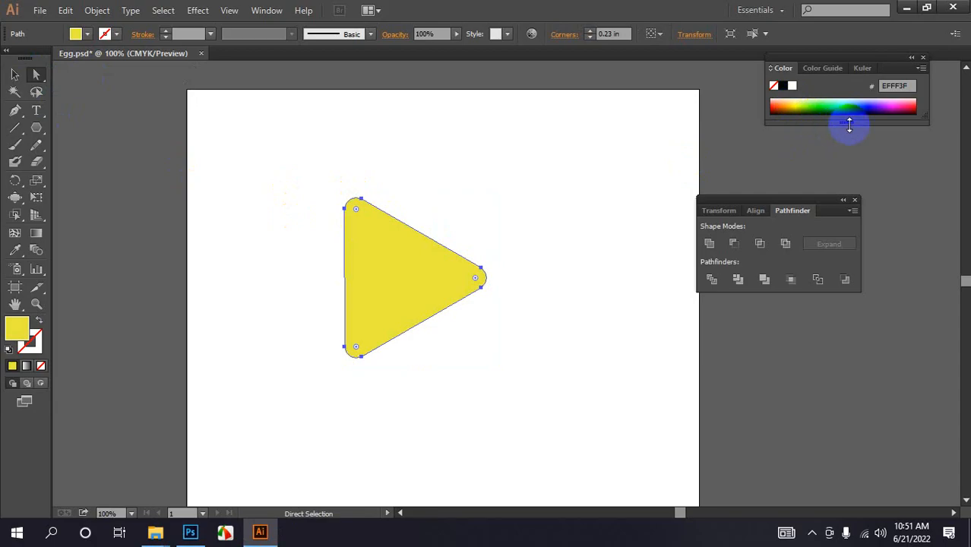
left_click_drag(850, 124, 852, 335)
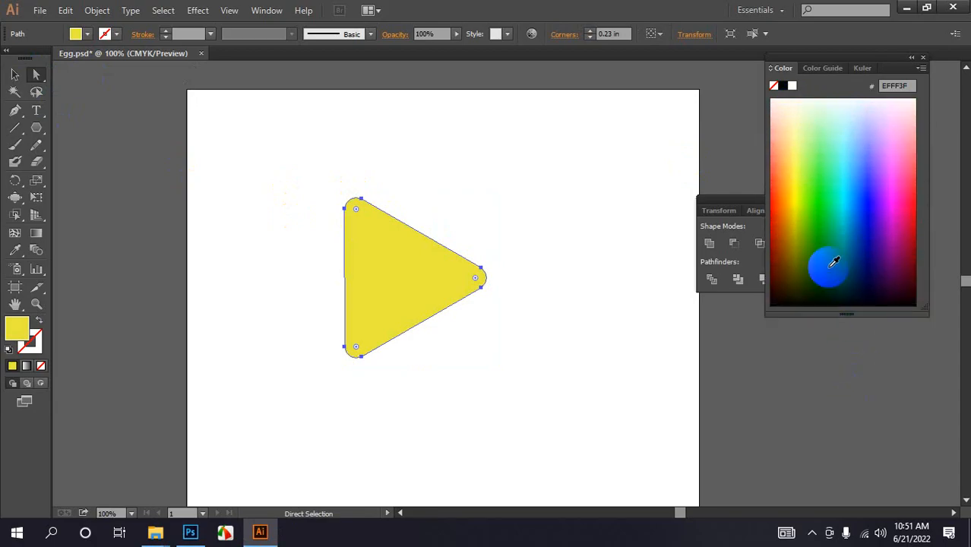
- Set the triangle's fill to FFF60A from the spectrum and open the Swatches panel
left_click(796, 193)
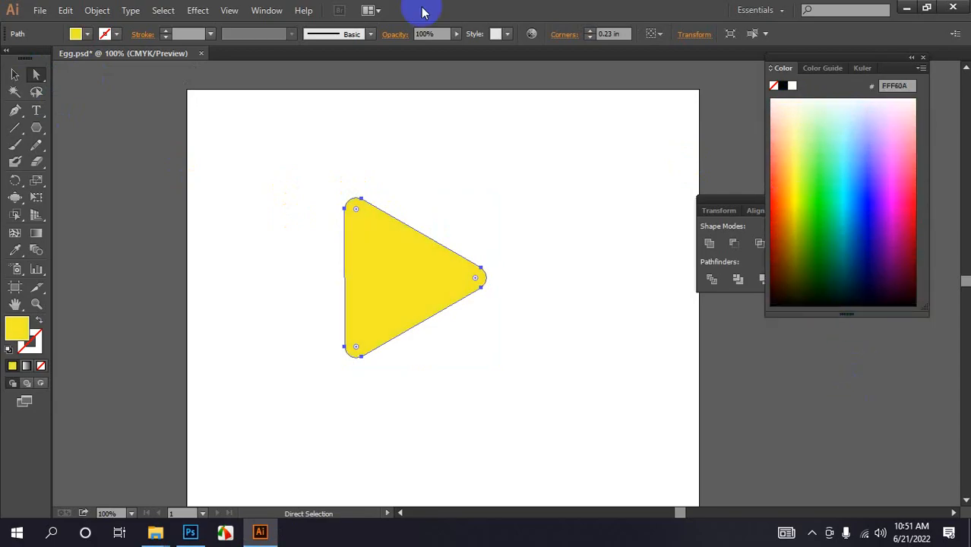
left_click(89, 35)
left_click(89, 35)
left_click(89, 35)
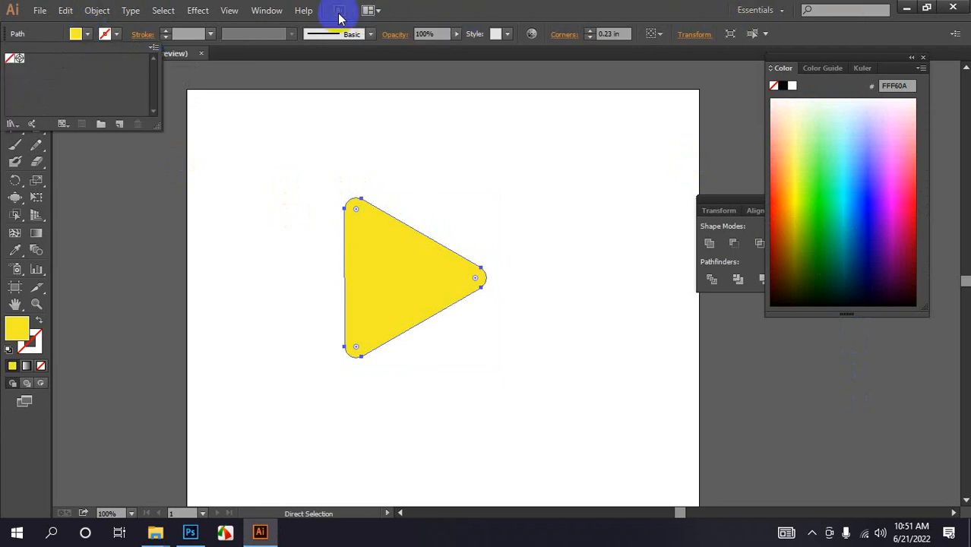
left_click(267, 11)
left_click(267, 11)
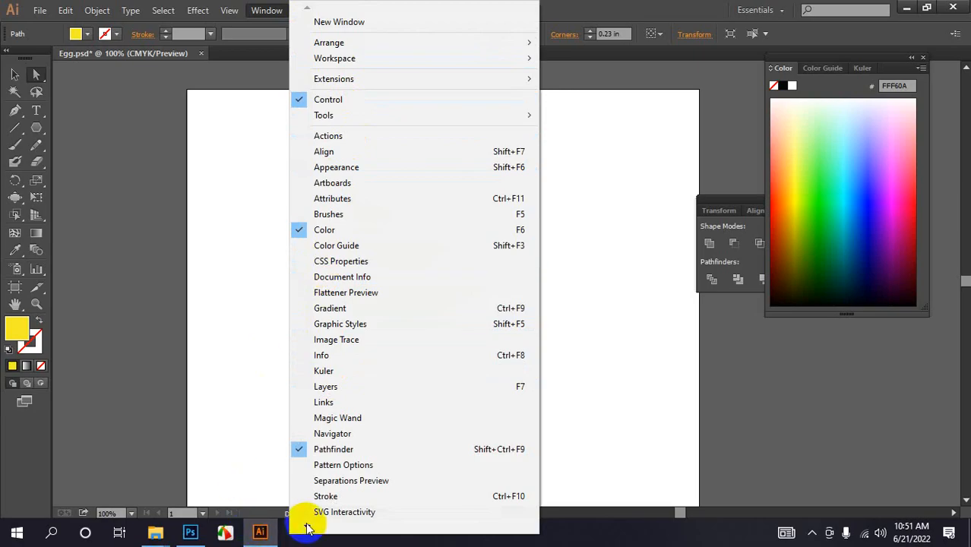
mouse_move(307, 529)
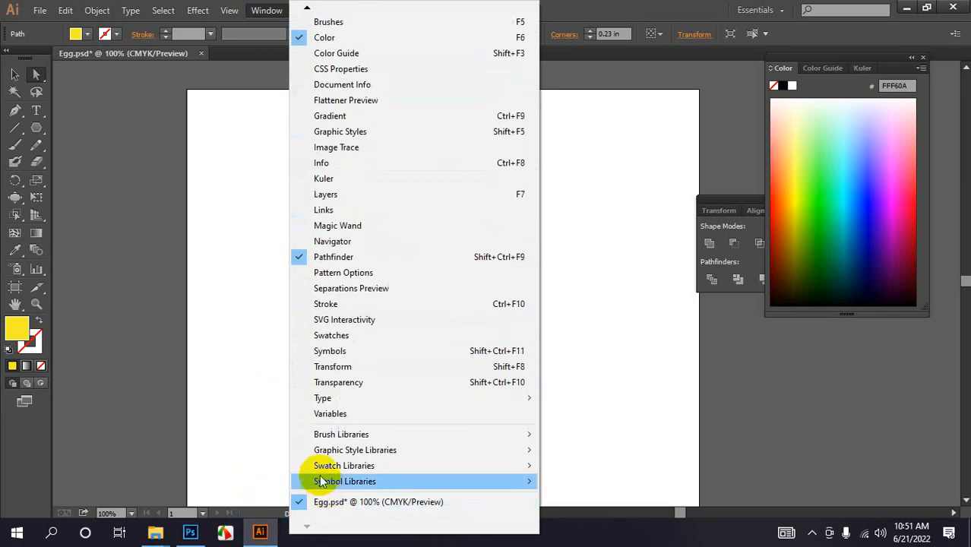
left_click(328, 335)
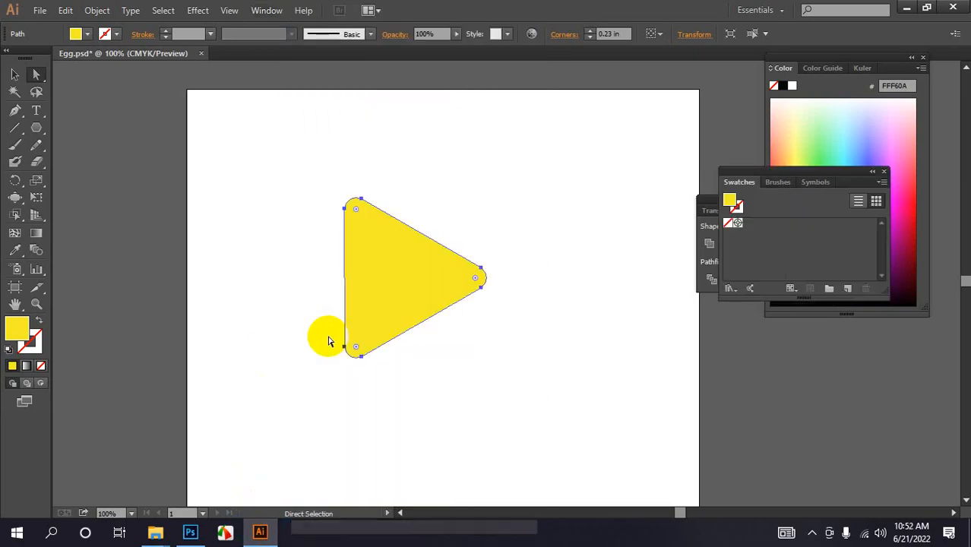
- Set the triangle's fill to Registration, then None, and switch the Swatches panel to small list view
left_click(882, 183)
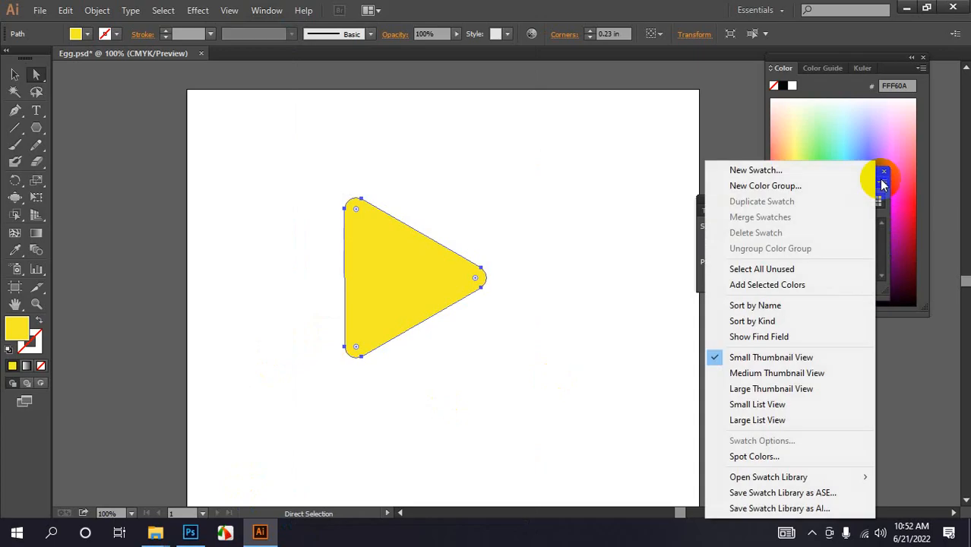
left_click(766, 130)
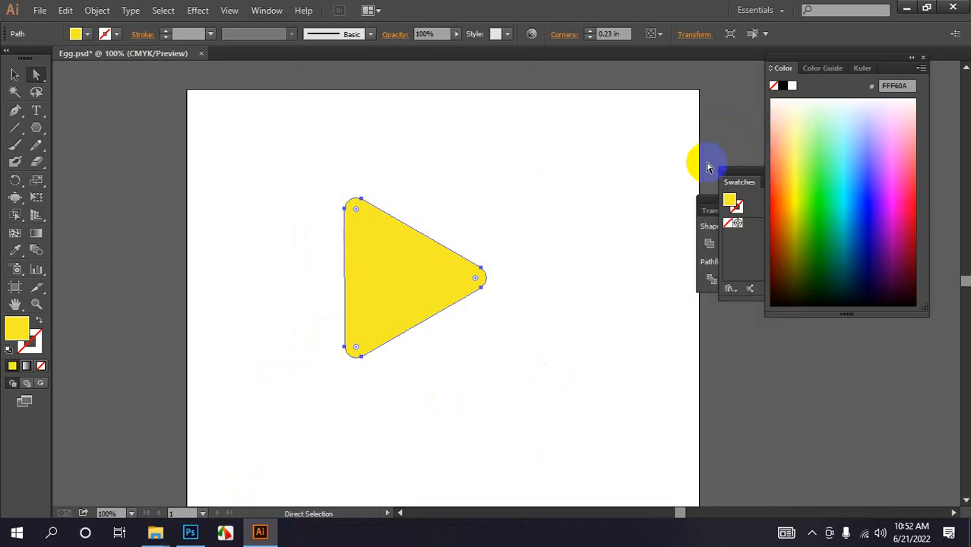
left_click(751, 180)
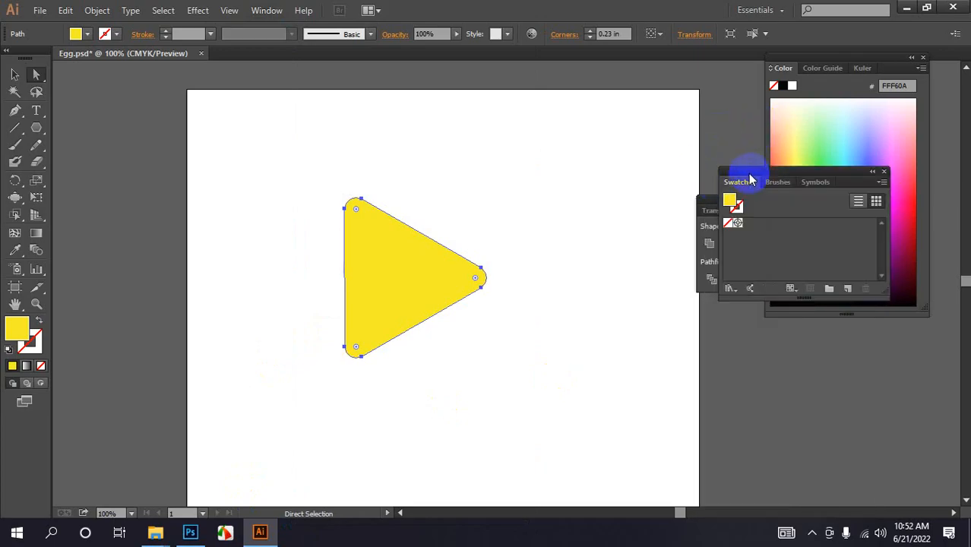
left_click(737, 224)
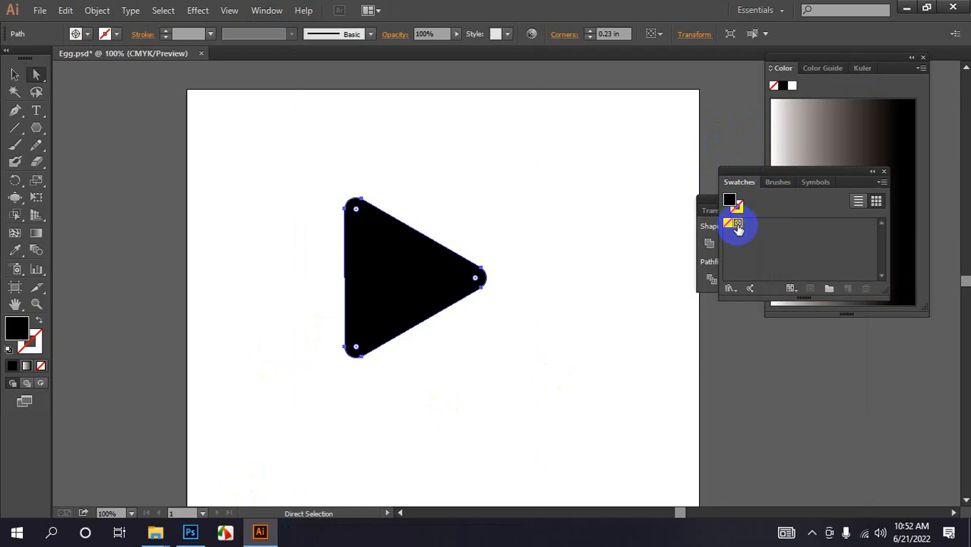
left_click(729, 225)
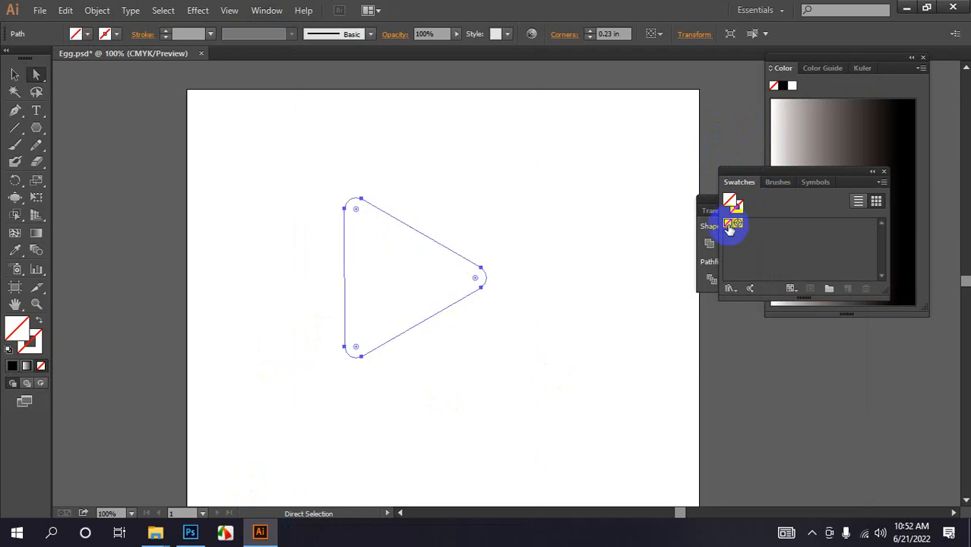
left_click(859, 201)
left_click(881, 185)
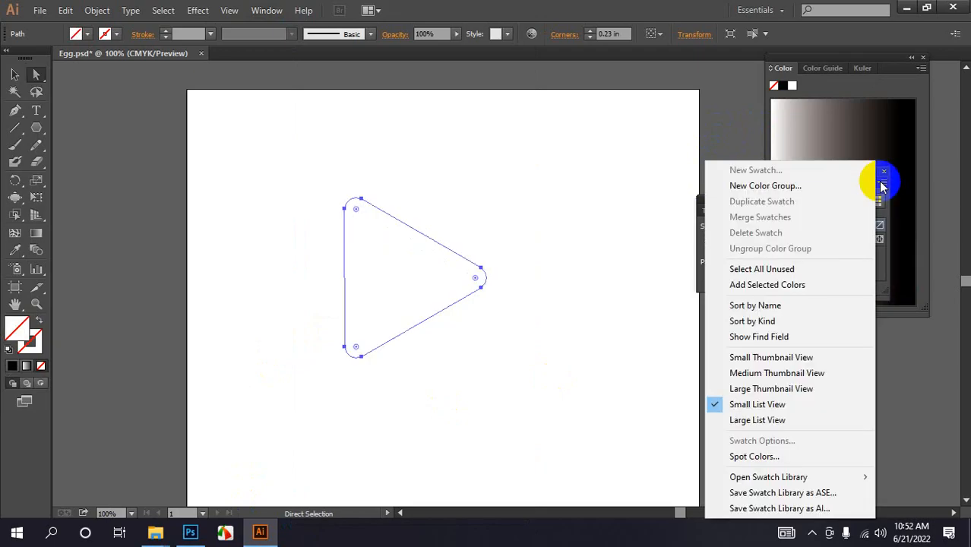
left_click(742, 113)
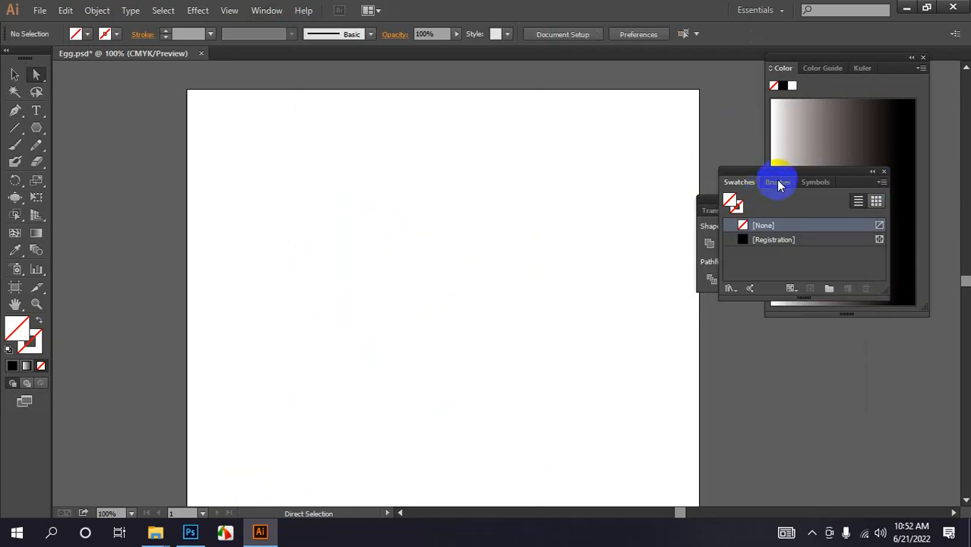
- Set the default fill to Registration and marquee-select the triangle with the Selection tool
left_click(778, 182)
left_click(739, 183)
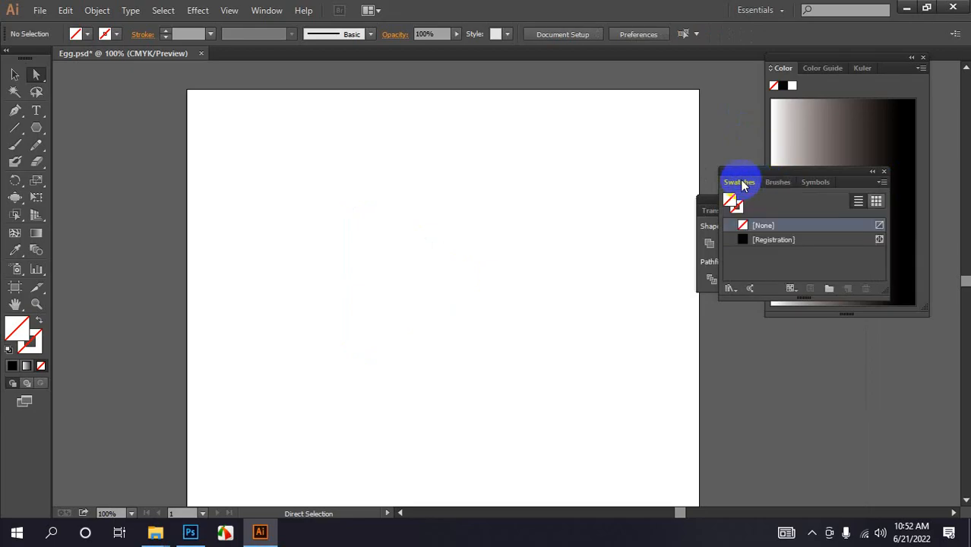
left_click(749, 240)
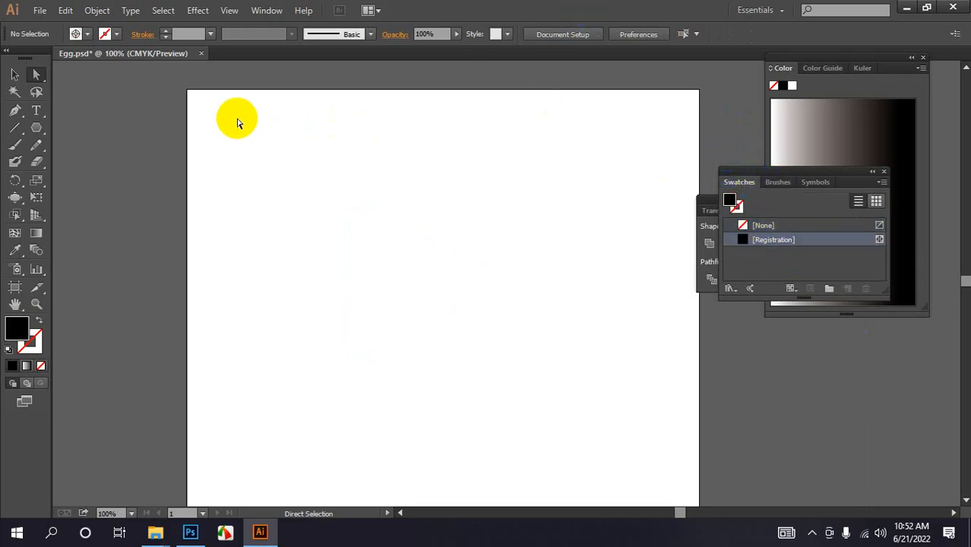
left_click(9, 75)
left_click_drag(227, 149, 566, 432)
left_click(78, 34)
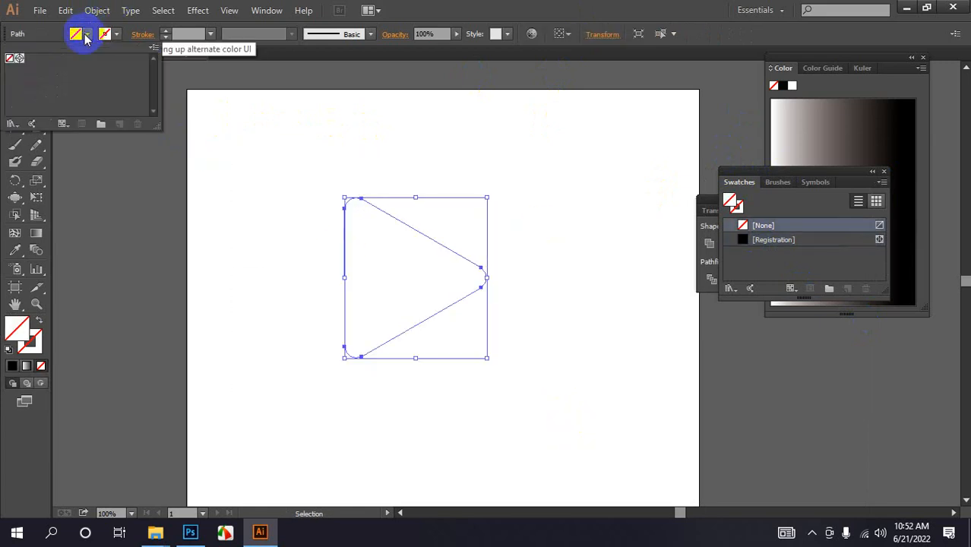
- Move the Swatches panel aside, then close the Pathfinder and Swatches panels
left_click(288, 9)
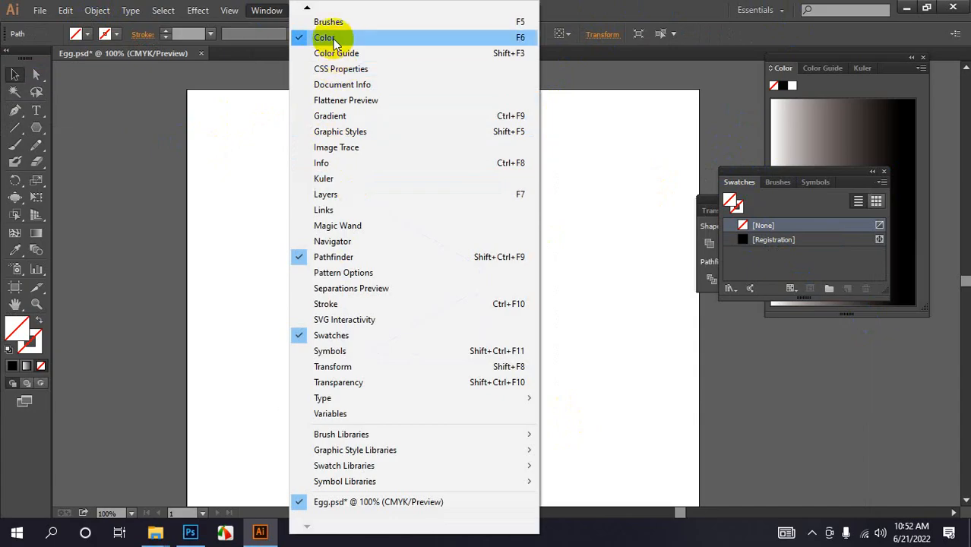
left_click(384, 37)
left_click(267, 10)
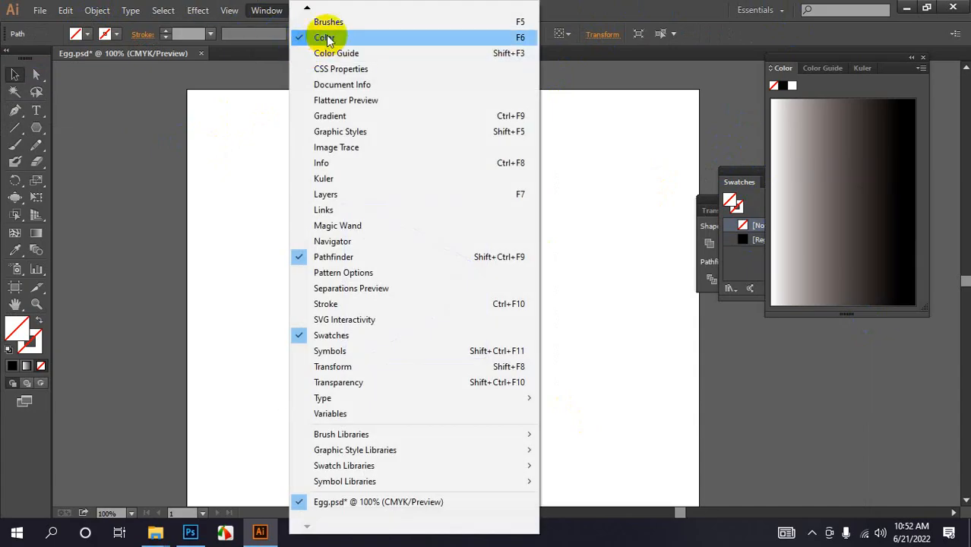
left_click(329, 35)
left_click_drag(776, 178, 833, 314)
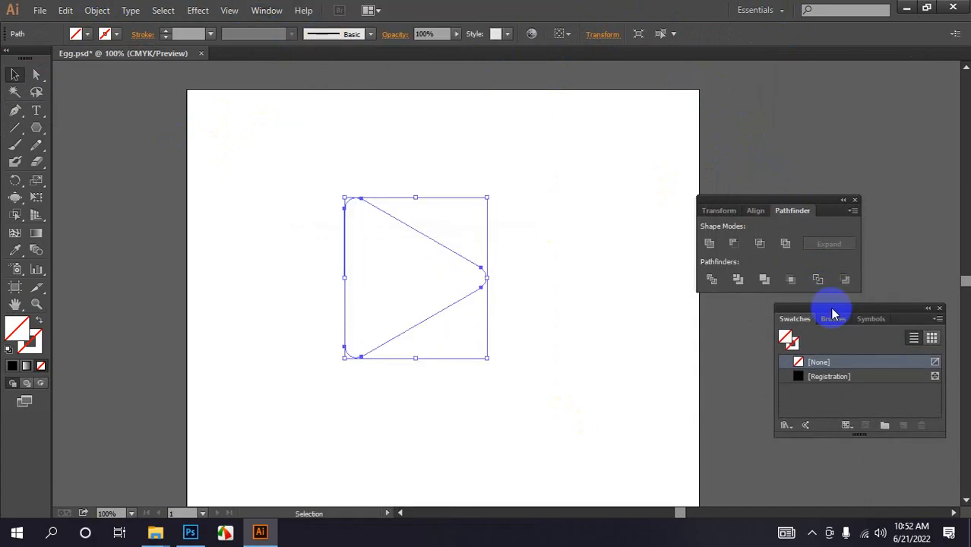
left_click(806, 193)
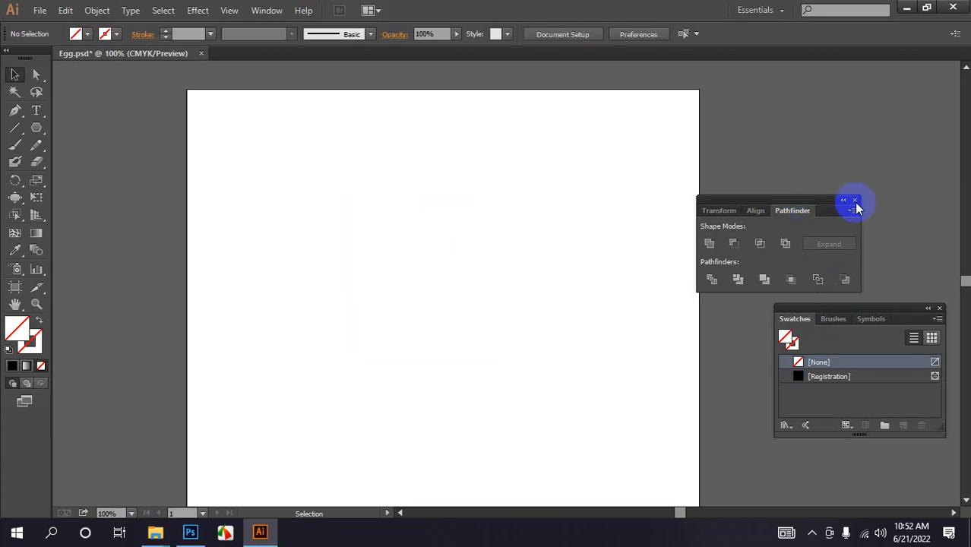
left_click(855, 201)
left_click(941, 310)
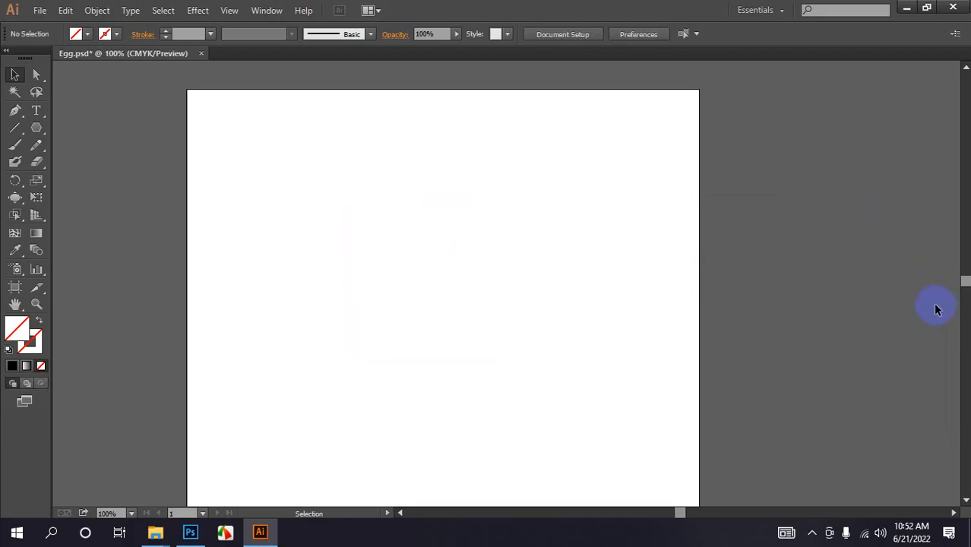
- Reopen the Color panel and switch its colour mode to RGB
left_click(262, 10)
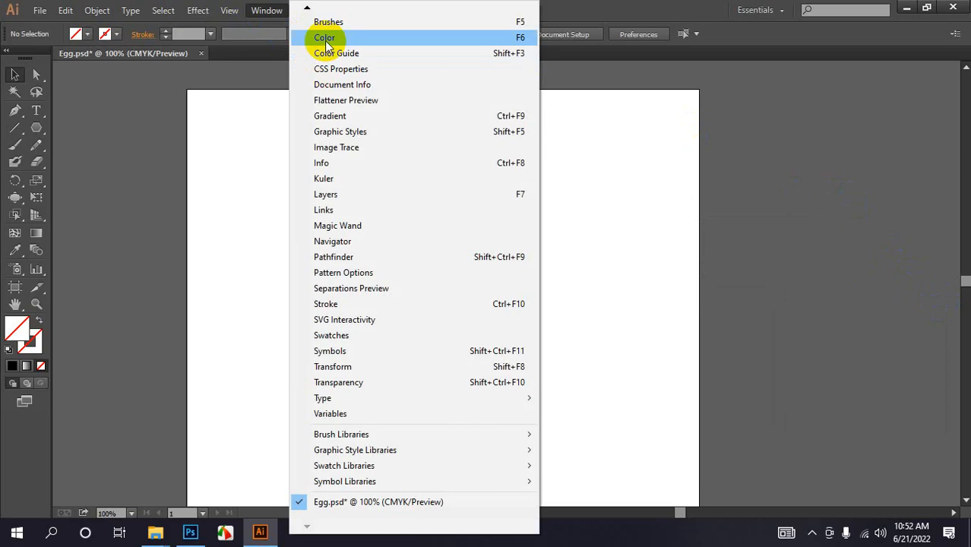
left_click(324, 37)
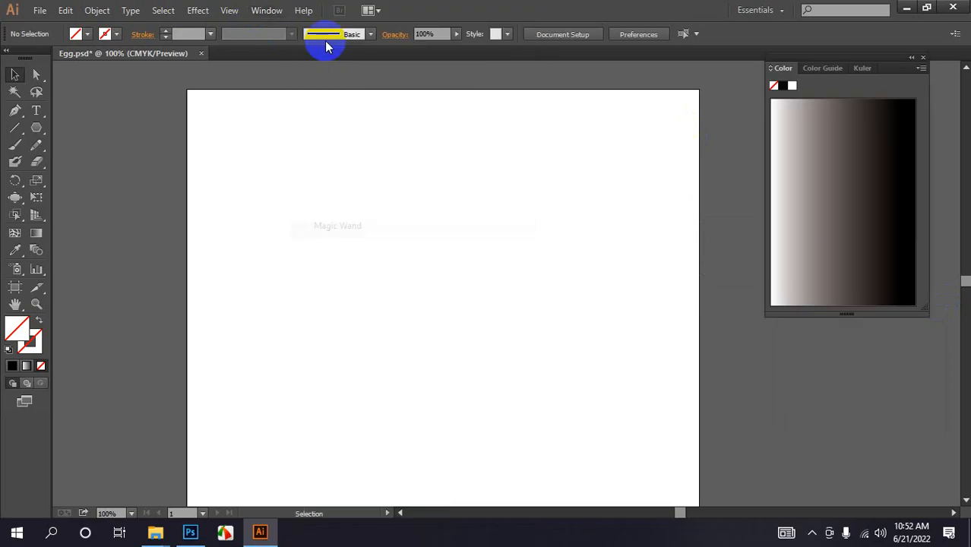
left_click(921, 68)
left_click(854, 104)
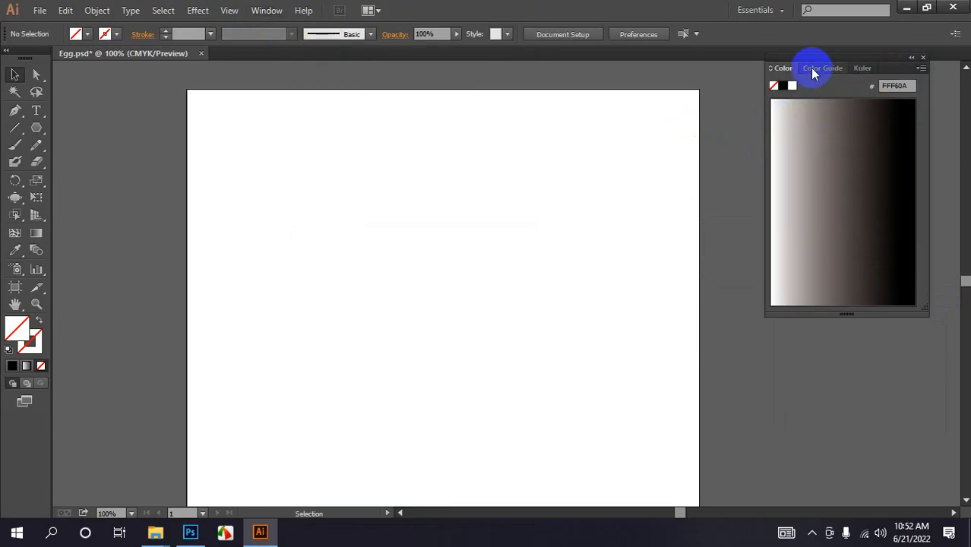
left_click(923, 70)
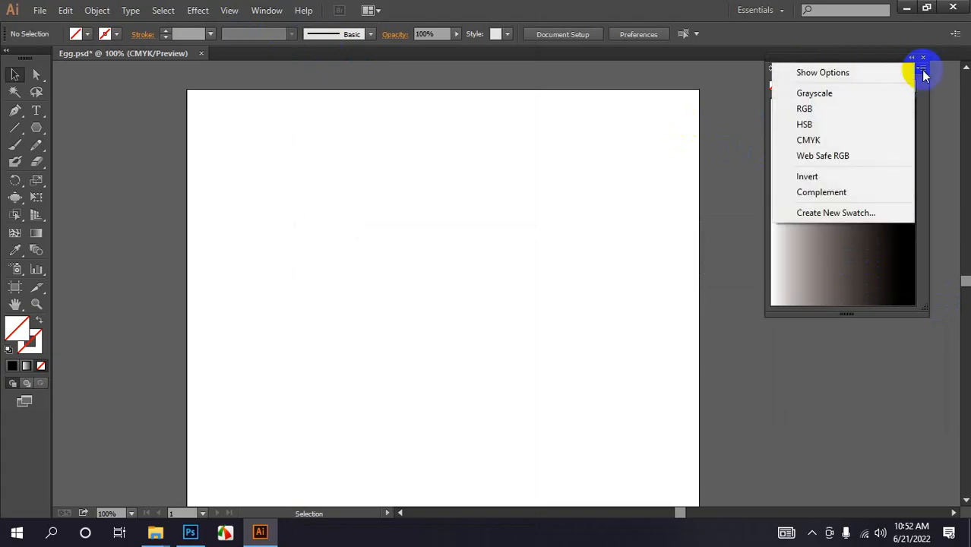
left_click(826, 108)
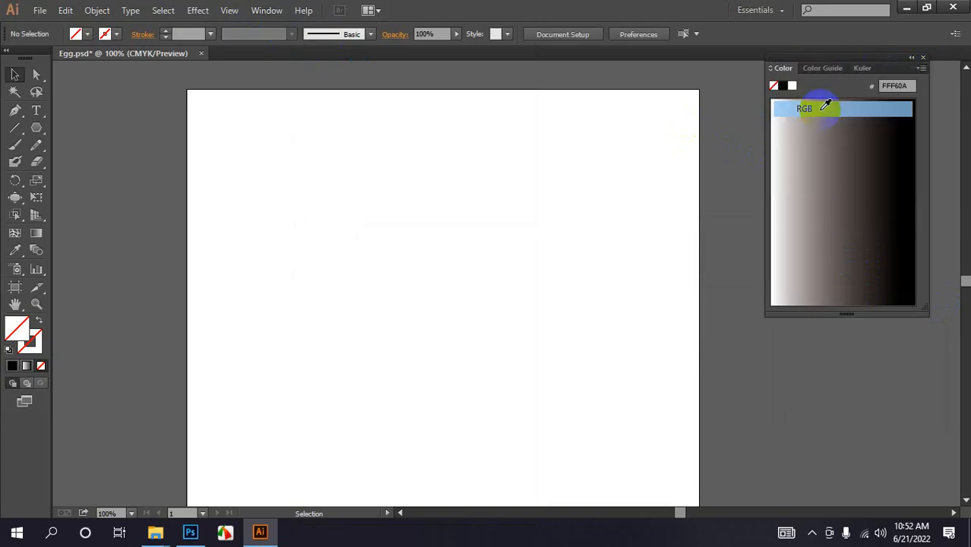
- Shorten the Color panel group while viewing the Color Guide, then return to the Color panel
left_click(820, 69)
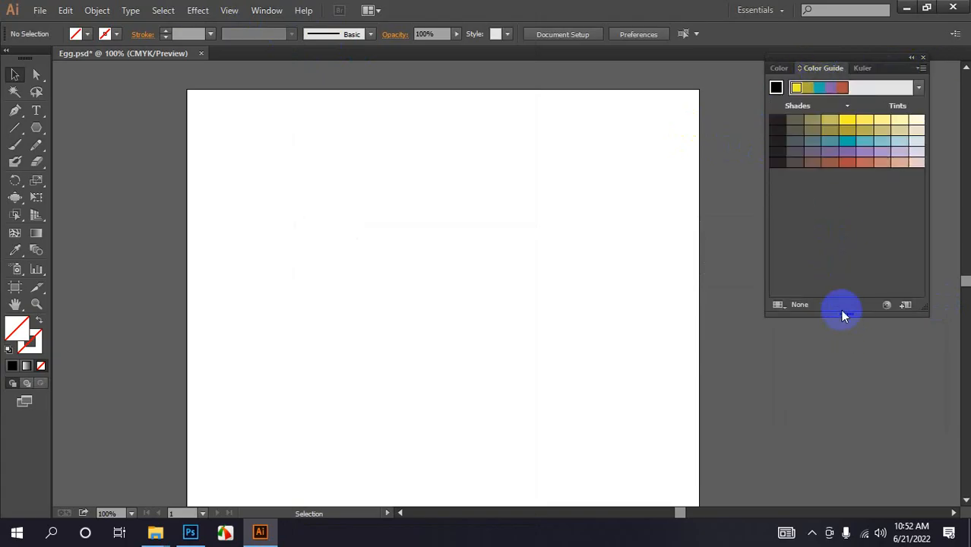
left_click_drag(844, 315, 839, 278)
left_click(775, 89)
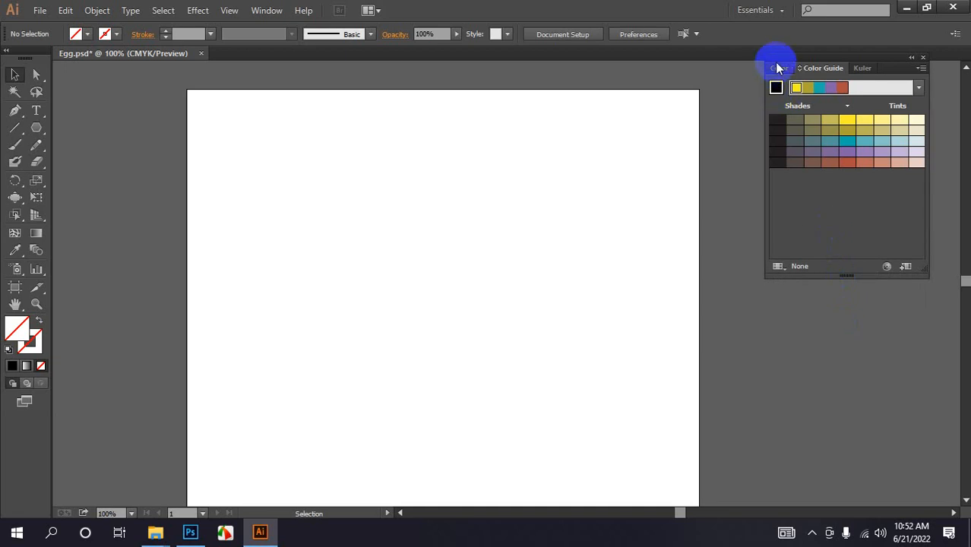
left_click(777, 68)
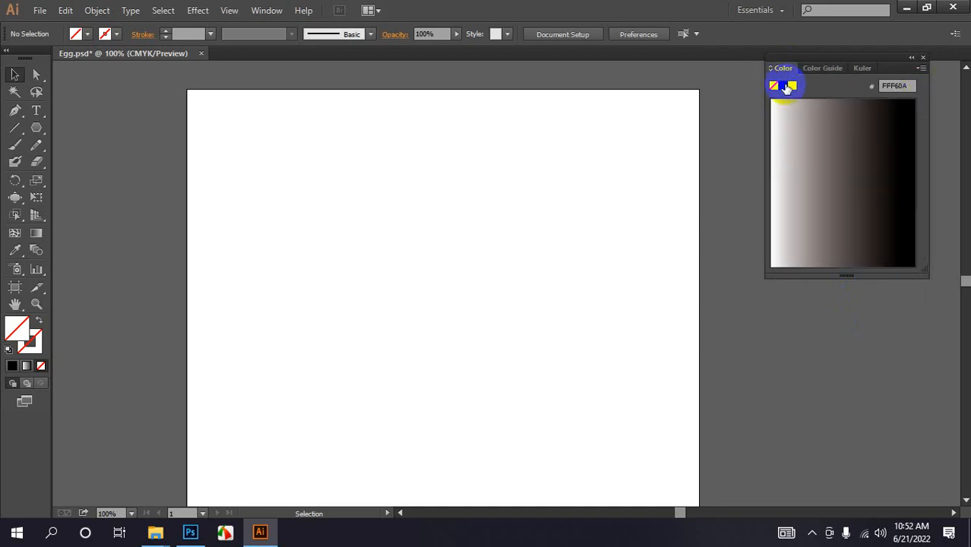
- Select the triangle and fill it with yellow E2FF00 picked from the RGB spectrum
left_click(789, 88)
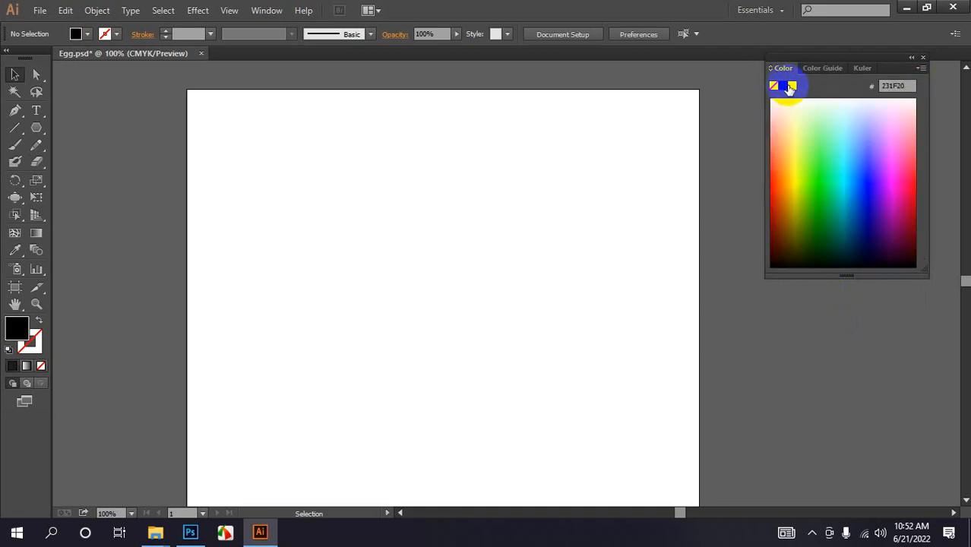
left_click(796, 190)
left_click_drag(277, 156, 514, 325)
left_click(802, 195)
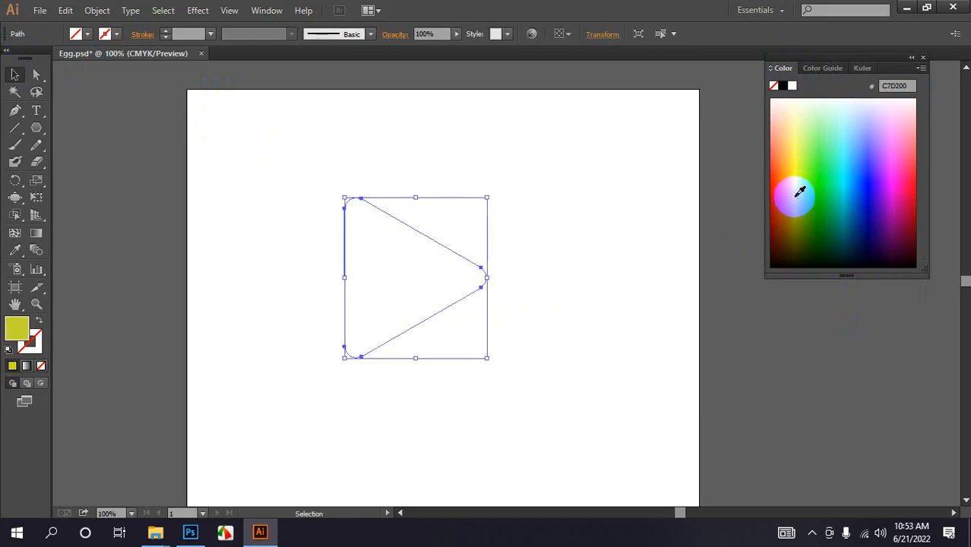
left_click(801, 177)
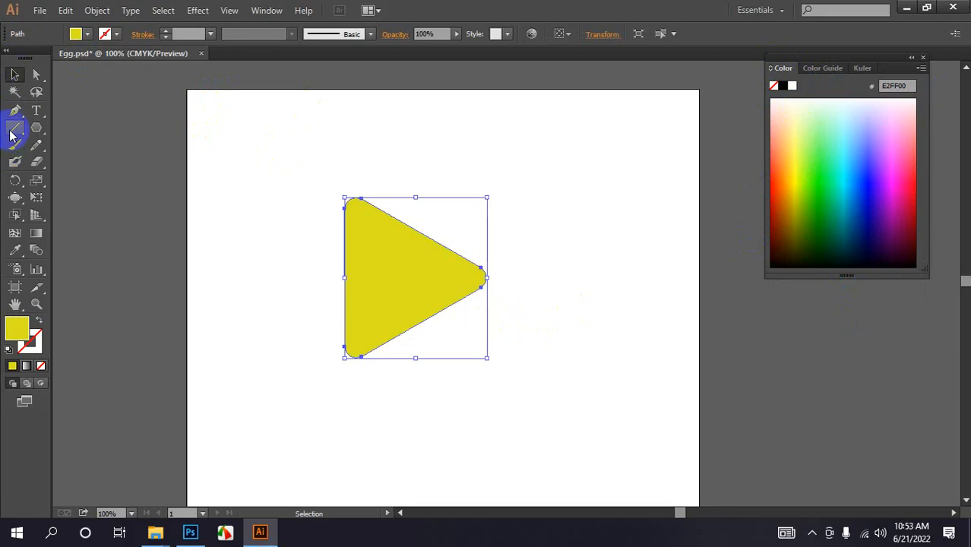
- Draw a diagonal line from the triangle's left edge up to its upper slanted edge with the Line Segment tool
left_click_drag(15, 129, 51, 131)
left_click(81, 129)
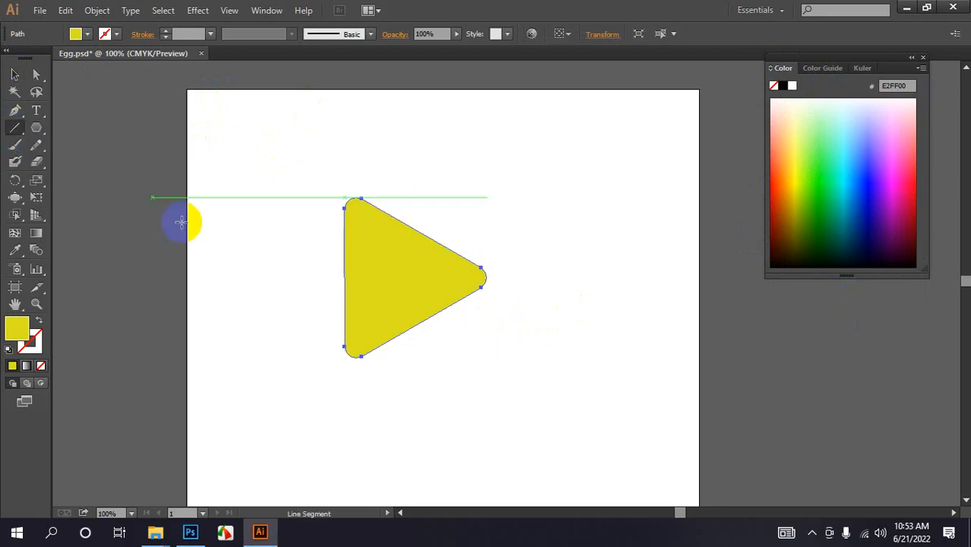
left_click(344, 324)
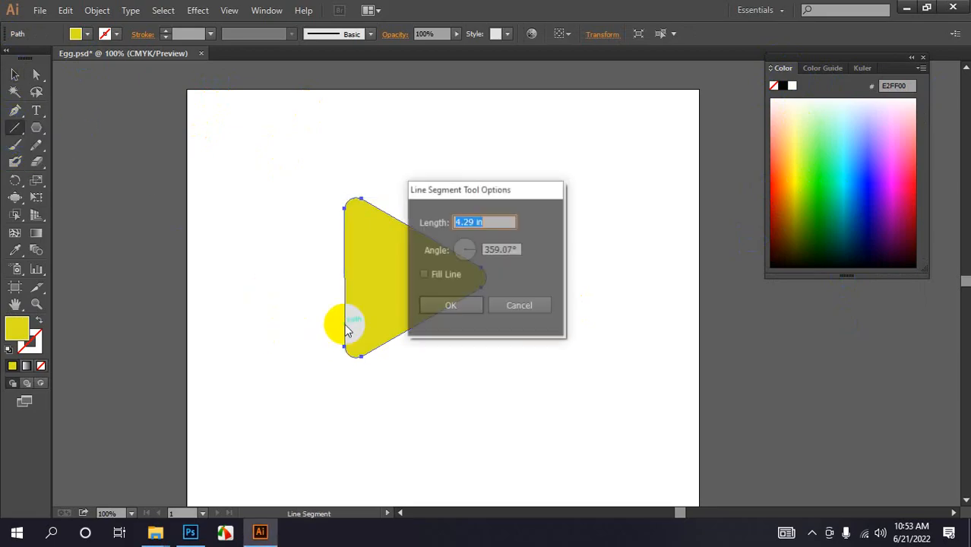
left_click(519, 305)
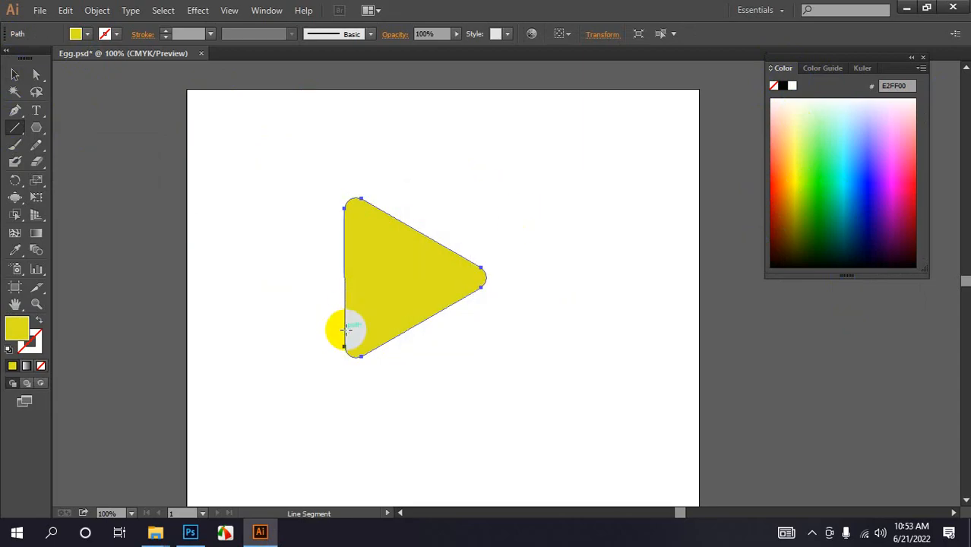
left_click_drag(344, 328, 459, 255)
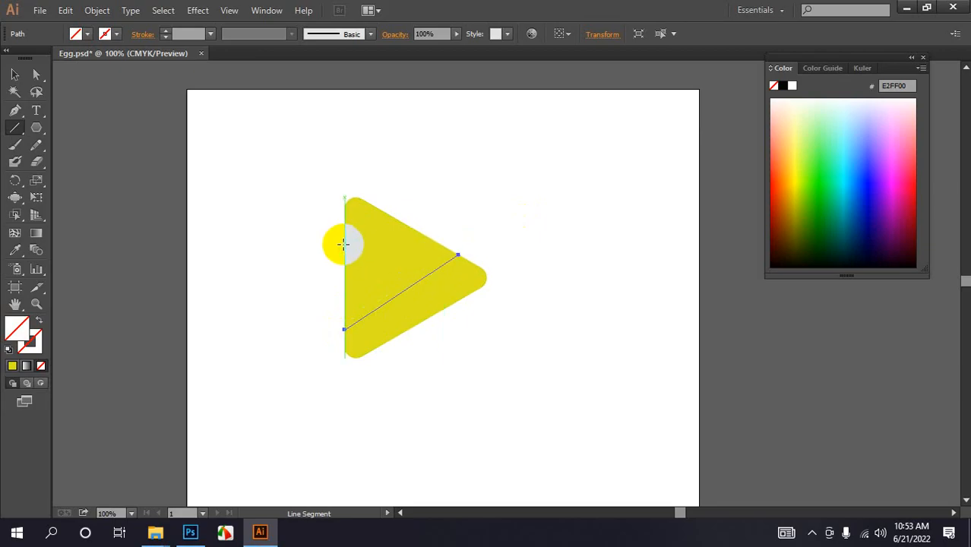
- Draw a second line from the triangle's left edge down to its lower slanted edge
left_click_drag(344, 244, 448, 305)
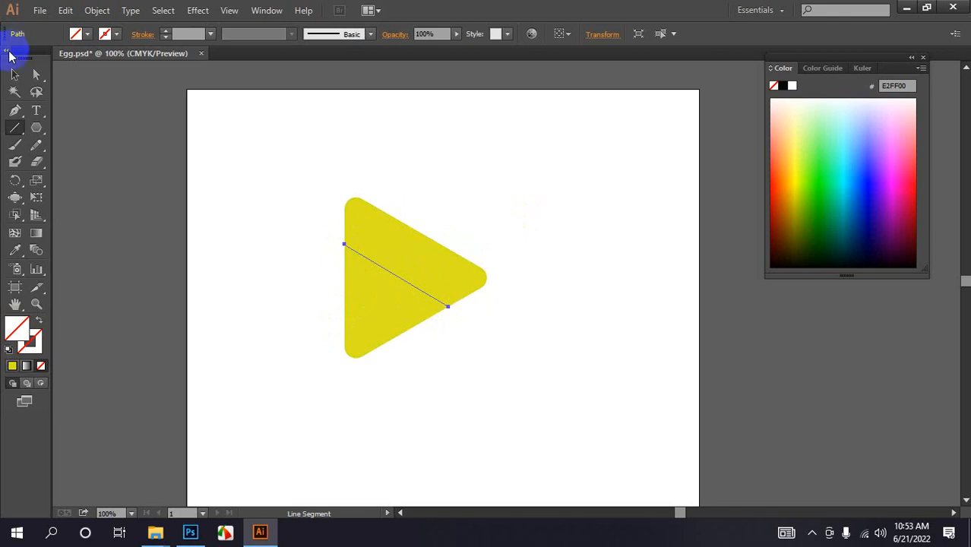
- Select the triangle and both lines, then use Shape Builder to strip the fill from all four divided regions
left_click(16, 74)
left_click_drag(282, 155, 463, 347)
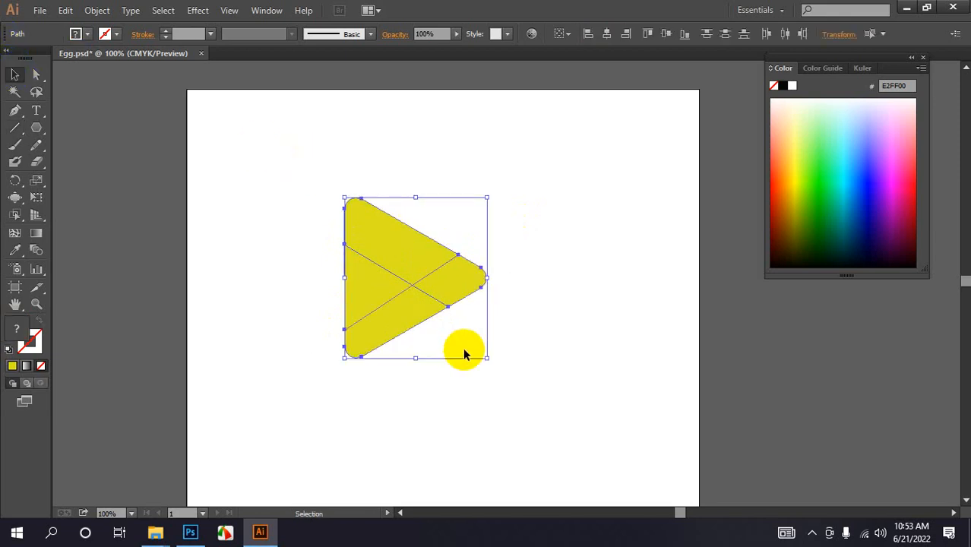
left_click(16, 219)
left_click(74, 212)
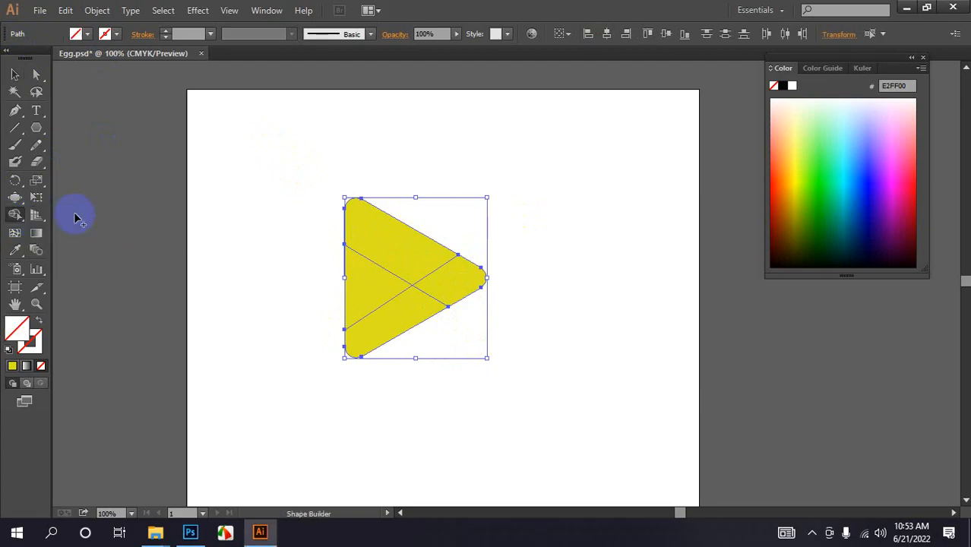
left_click(434, 266)
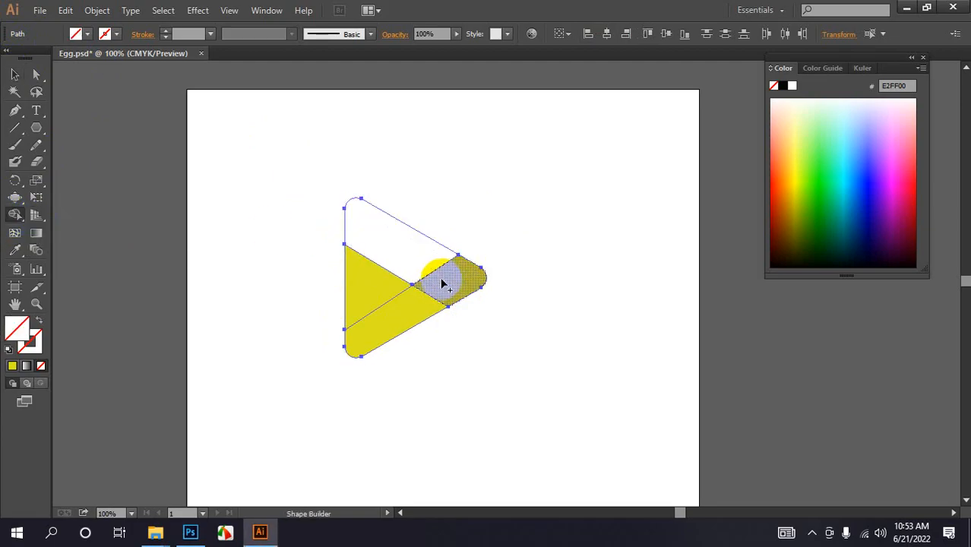
left_click(454, 288)
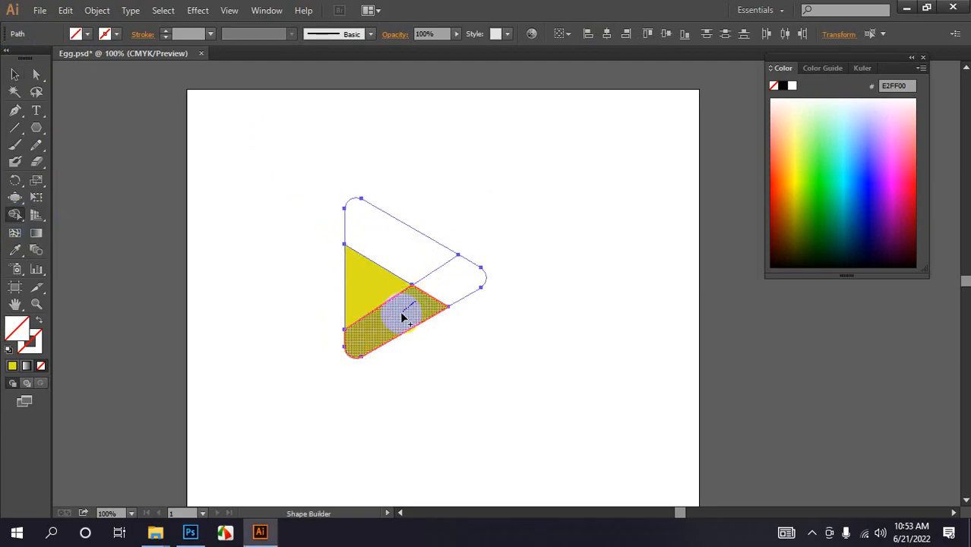
left_click(395, 310)
left_click(362, 290)
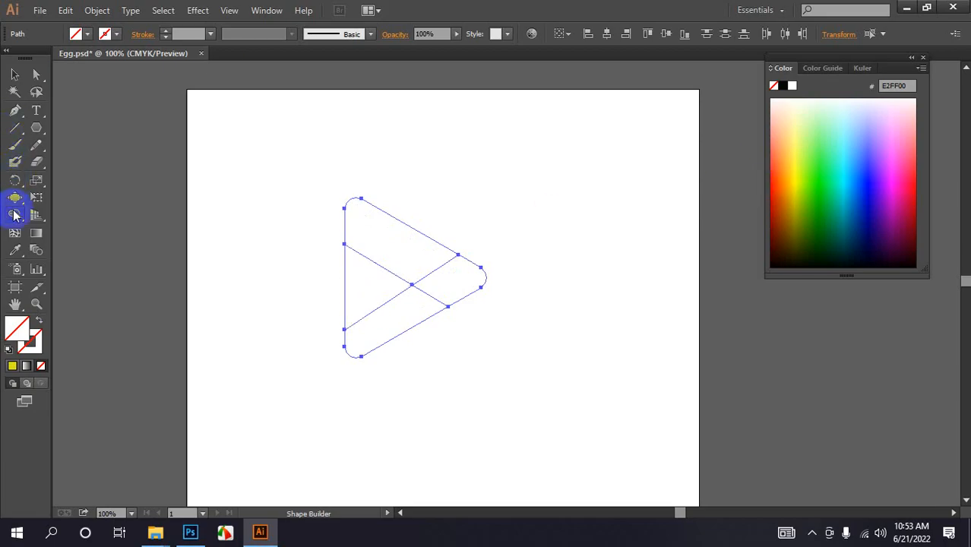
- With the Live Paint Bucket, fill the left region green 35FF26 picked from the spectrum
left_click_drag(14, 215, 47, 235)
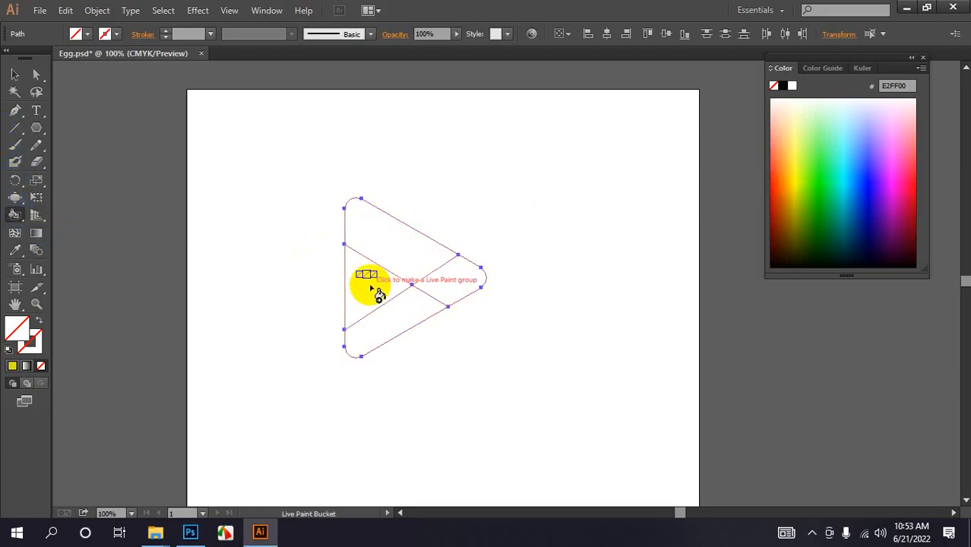
left_click(822, 164)
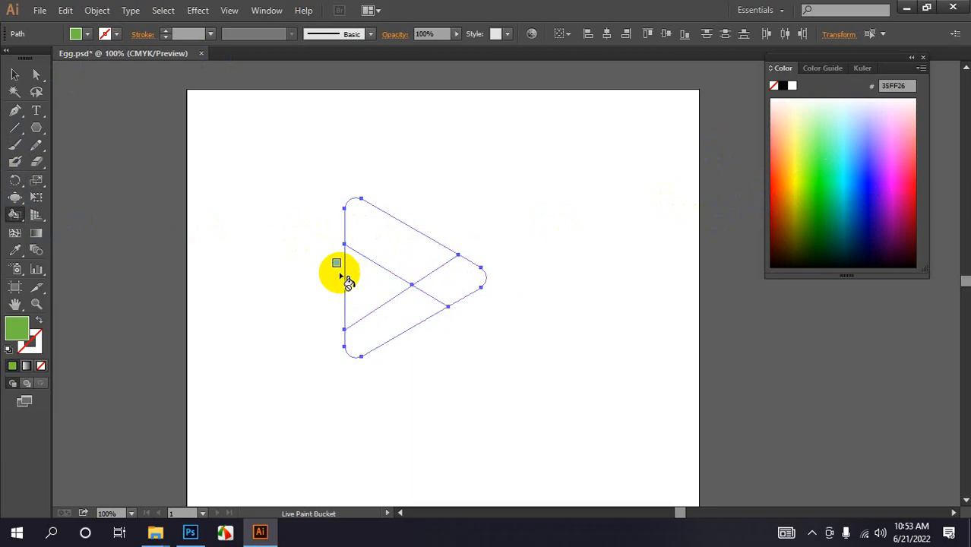
left_click(371, 285)
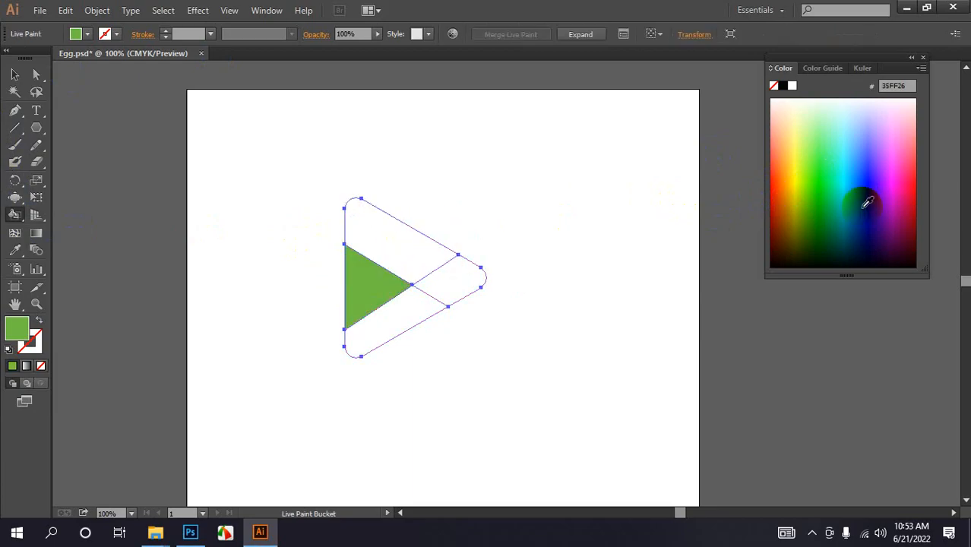
- Live-paint the top region light blue 94EDFF and the right region blue 00A4EE
left_click(836, 133)
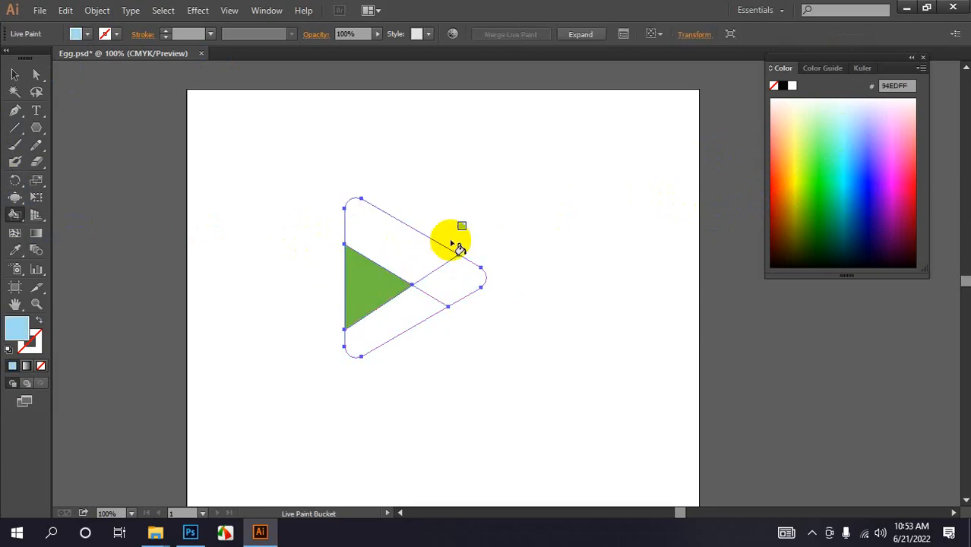
left_click(401, 245)
left_click(815, 215)
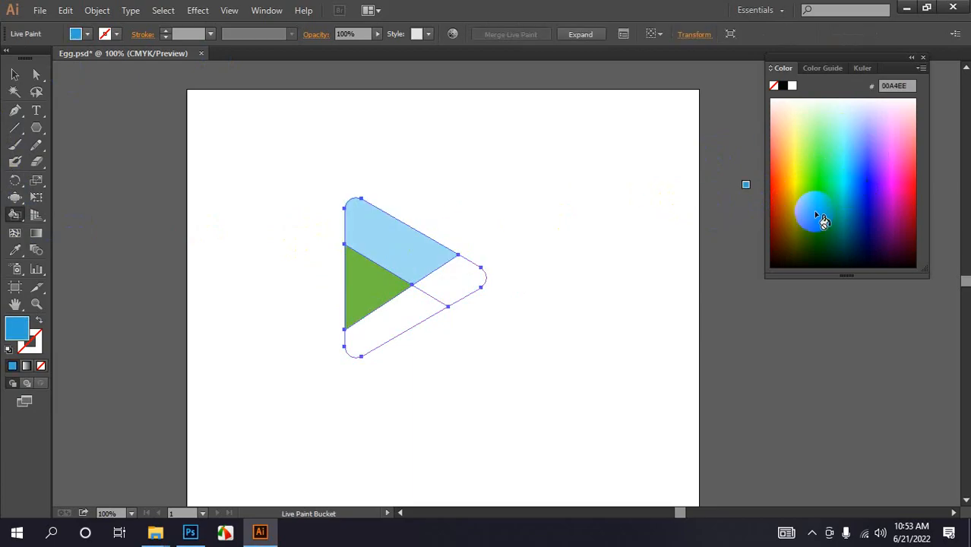
left_click(453, 279)
- Live-paint the bottom region dark teal 002C35, then deselect the artwork
left_click(850, 244)
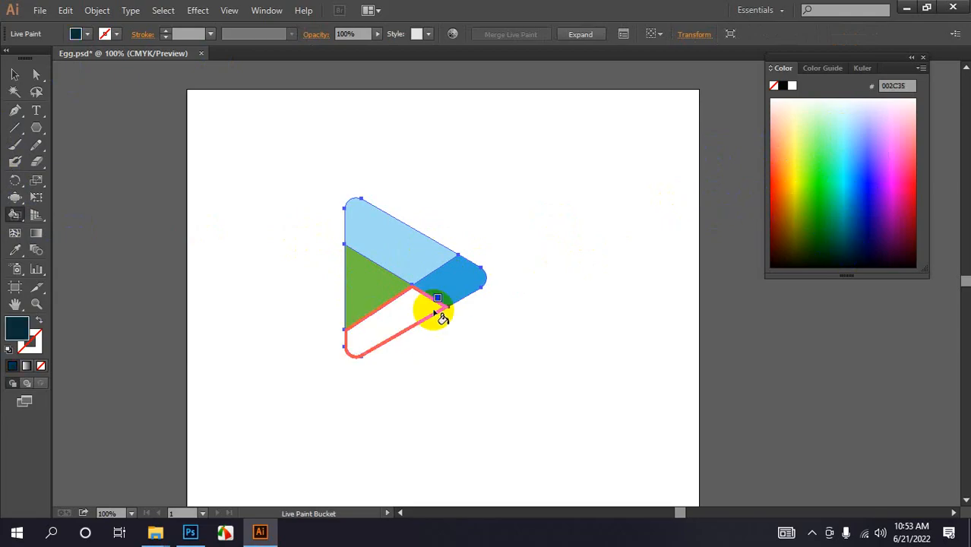
left_click(416, 321)
left_click(14, 74)
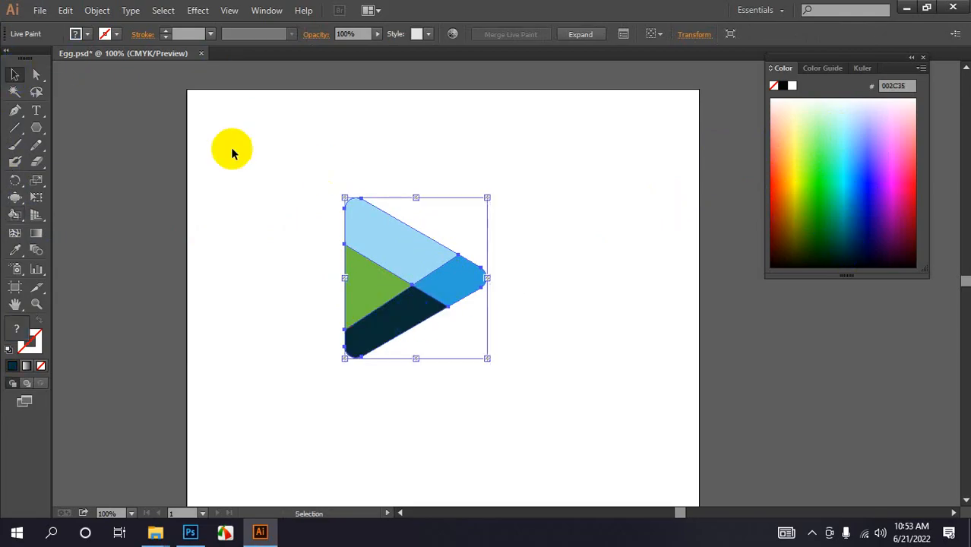
left_click(234, 153)
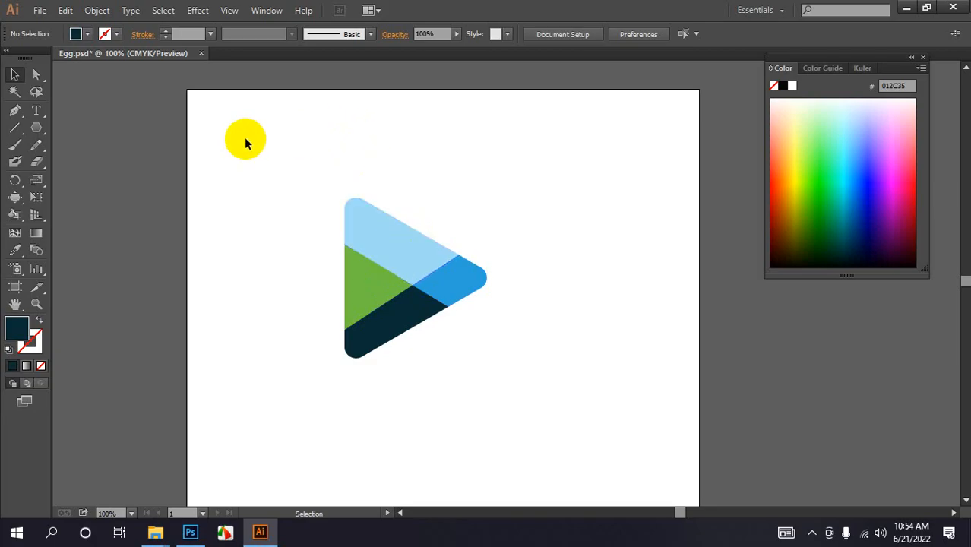
- Select the whole live paint triangle and delete it
mouse_move(265, 146)
left_mouse_down()
mouse_move(384, 289)
mouse_move(452, 399)
left_mouse_up()
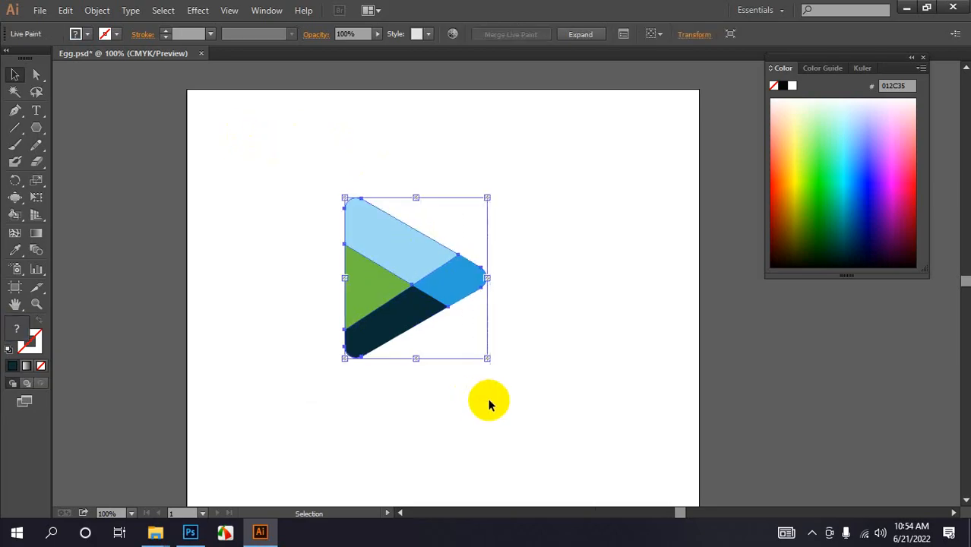
key("Delete")
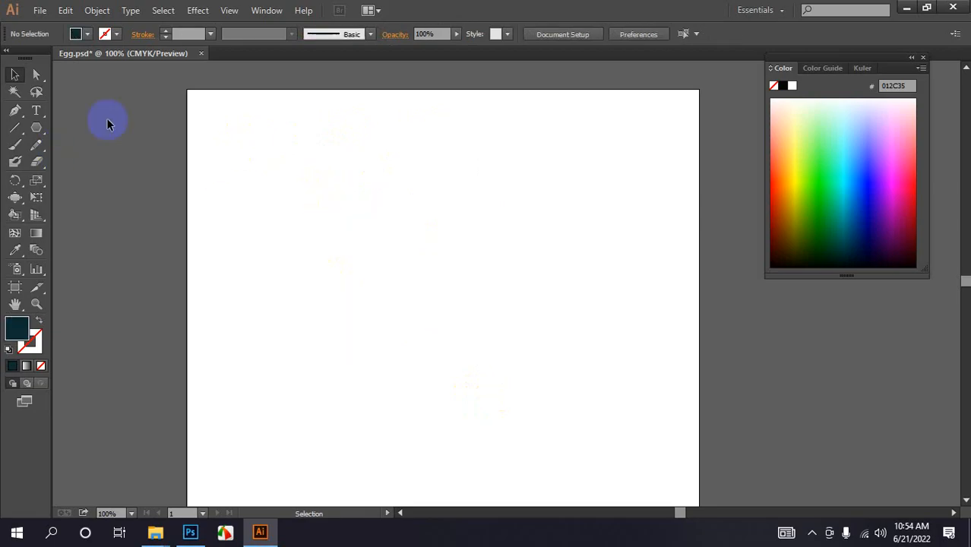
- Open the Shape Builder and Pen tool group flyouts to view the tools they contain
left_click(17, 199)
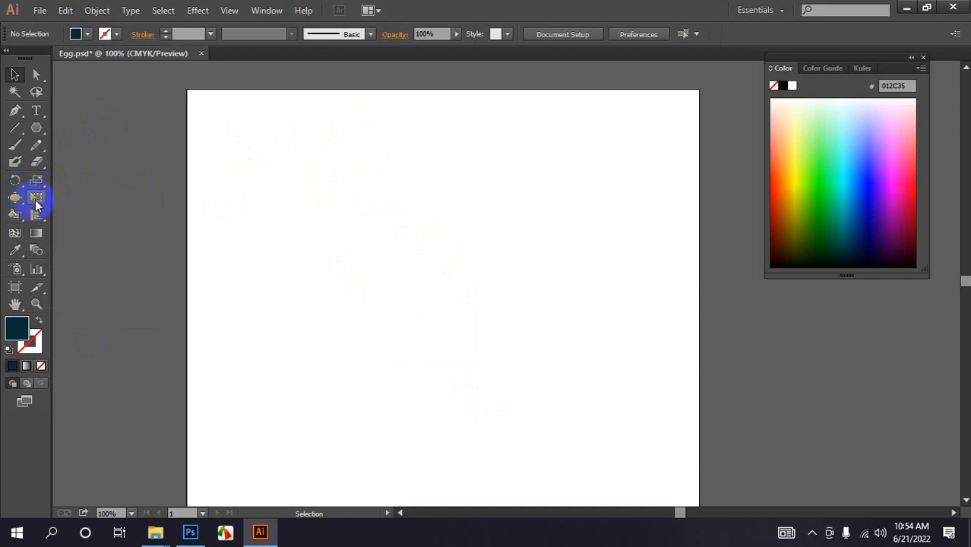
left_click(17, 216)
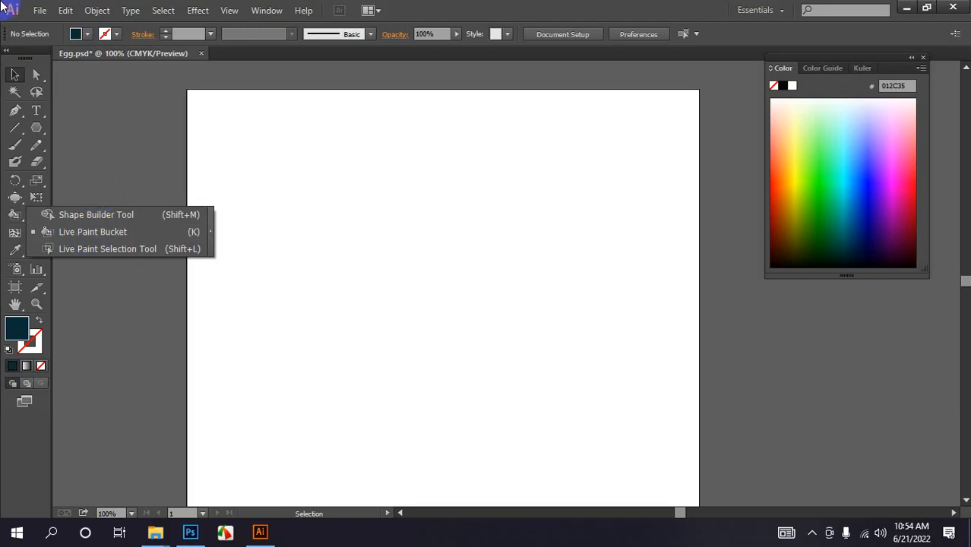
left_click(20, 119)
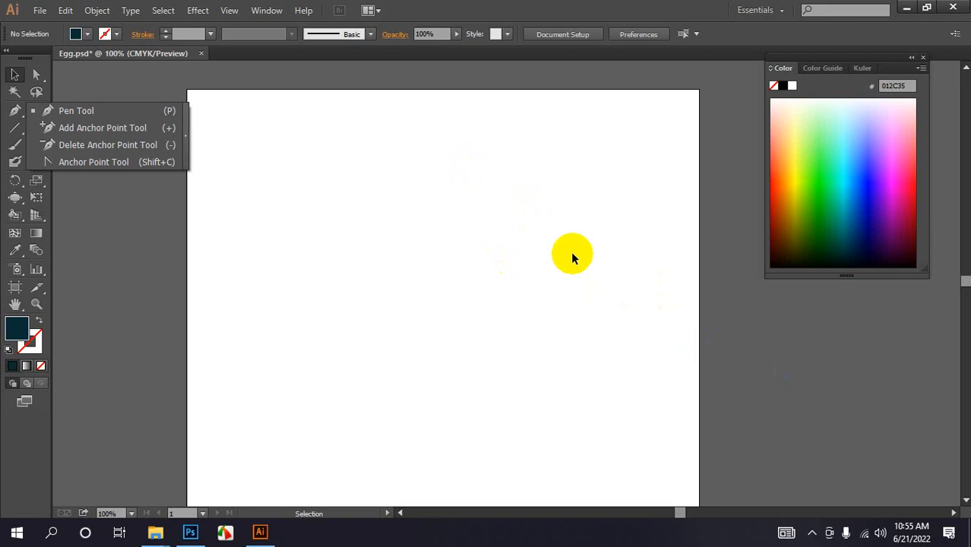
left_click(585, 9)
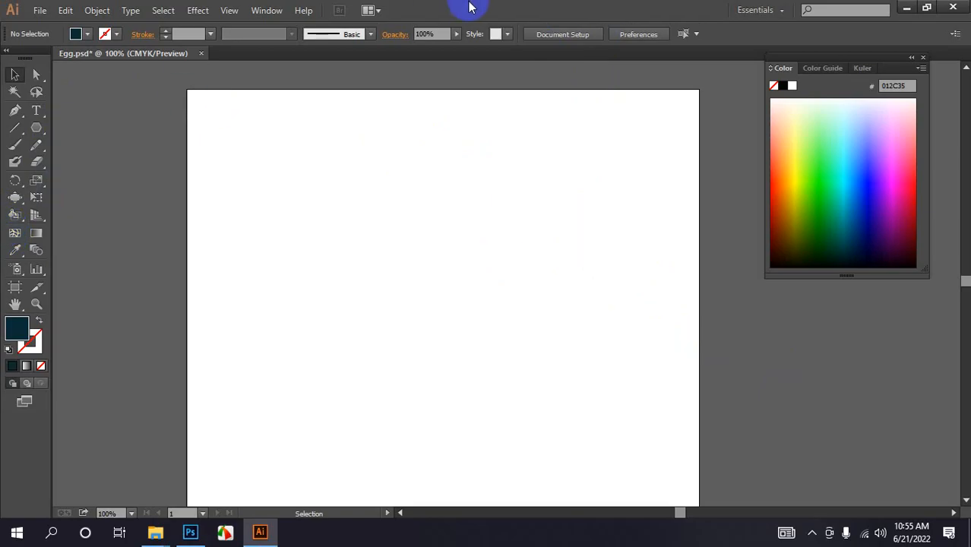
left_click(812, 533)
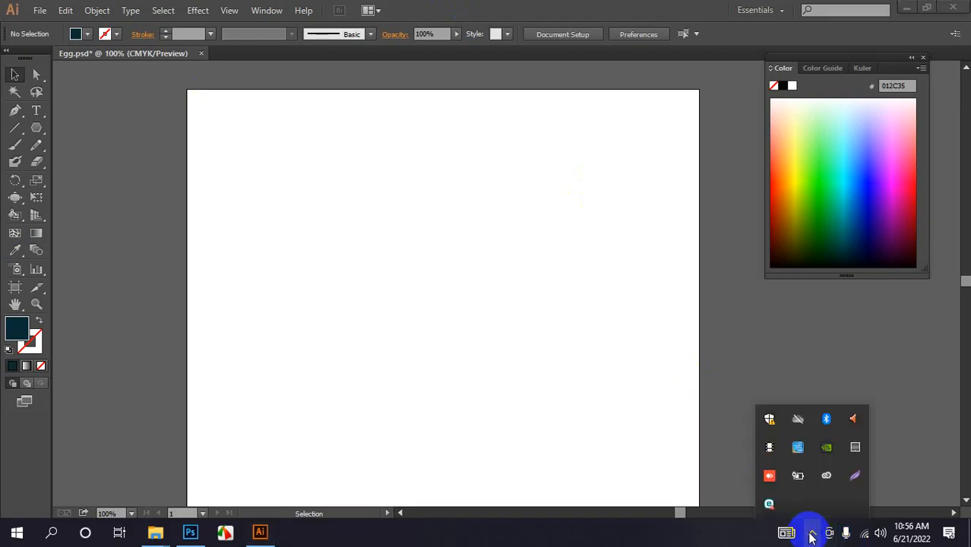